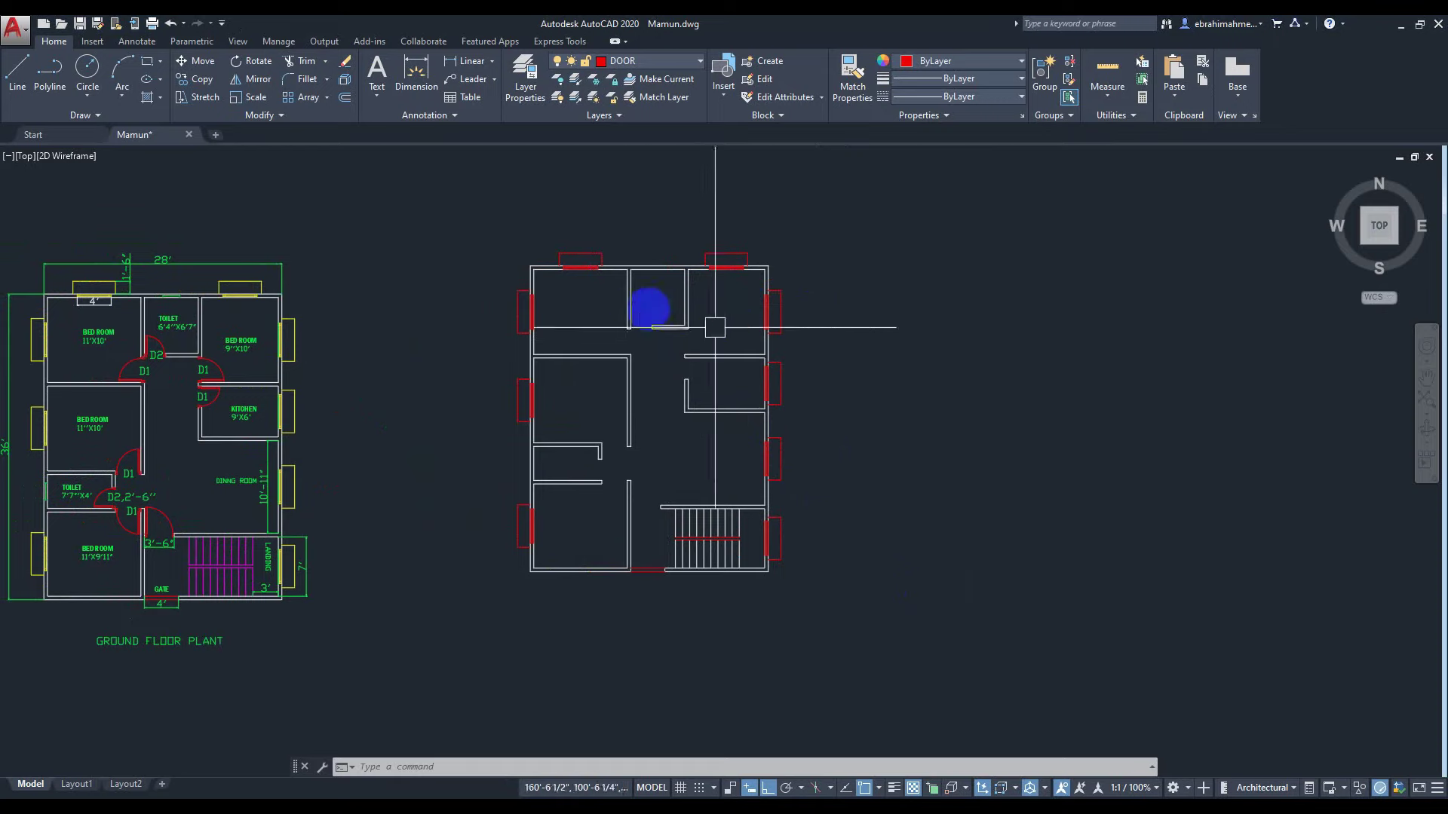
# Measure the width of the upper toilet's window in the annotated ground floor plan, without placing a dimension.
pyautogui.scroll(-1, 860, 329)
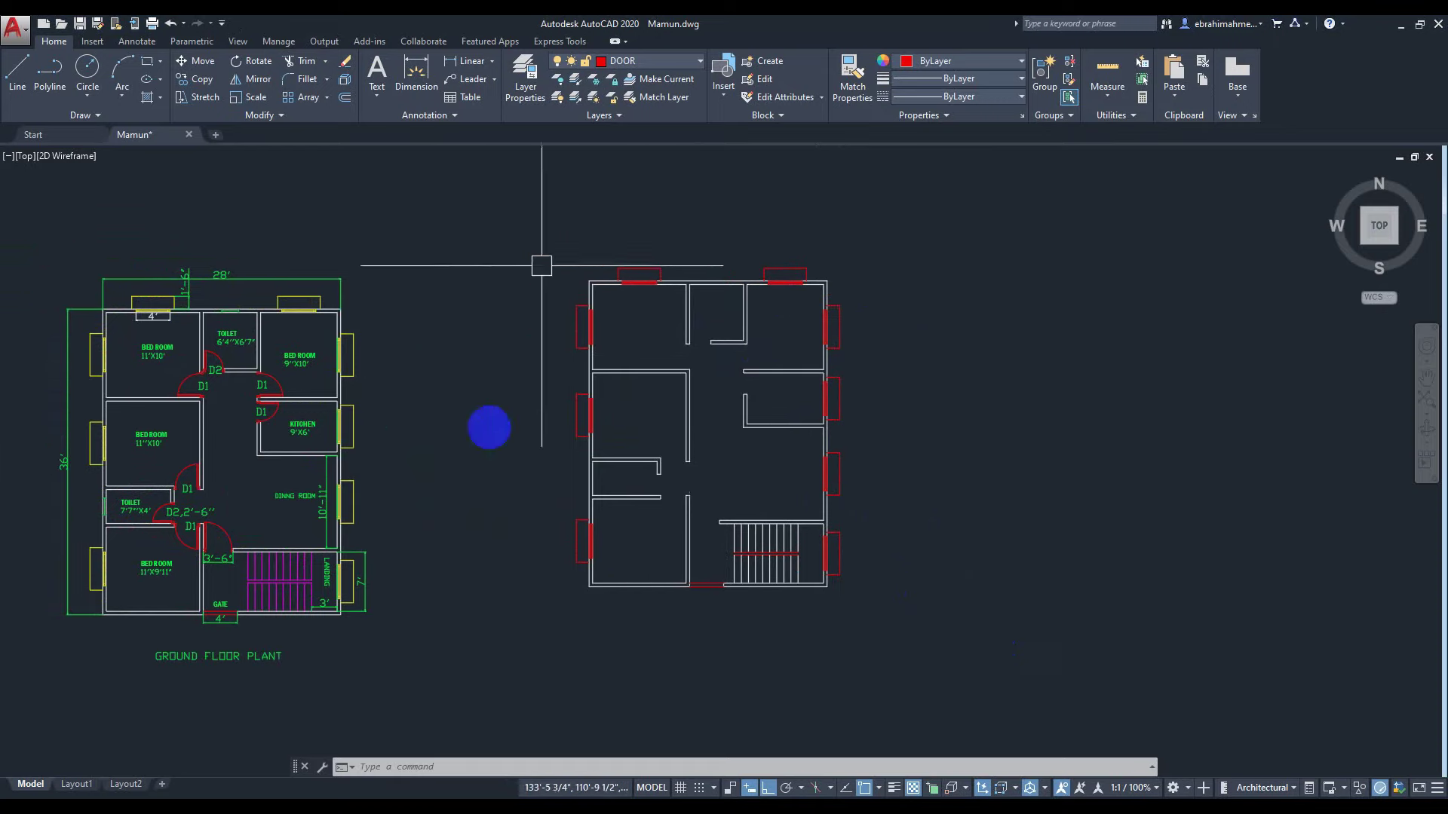
pyautogui.scroll(-2, 1015, 369)
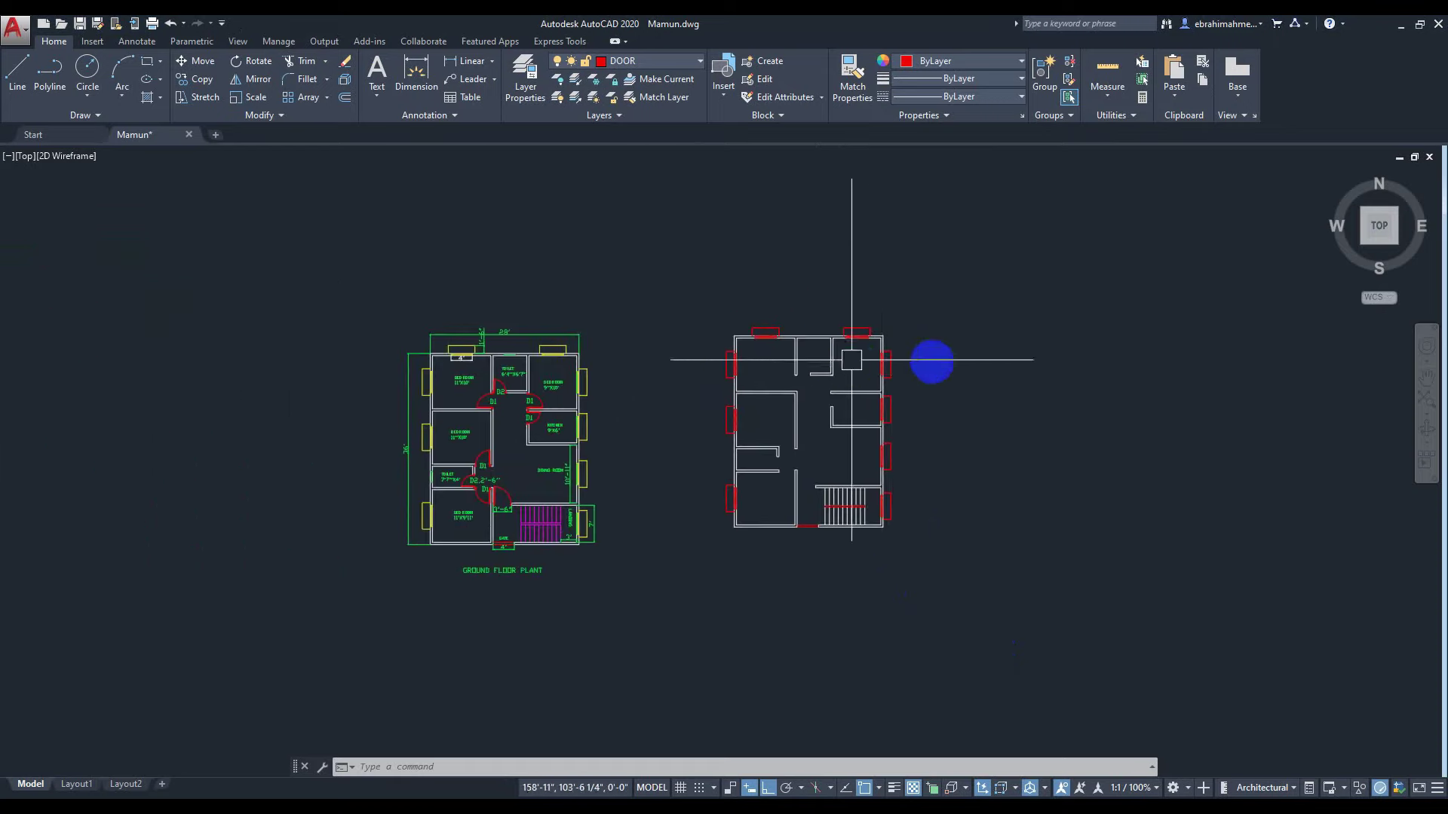
pyautogui.scroll(2, 951, 365)
pyautogui.moveTo(961, 386); pyautogui.dragTo(928, 354, button='middle')
pyautogui.moveTo(513, 343); pyautogui.dragTo(744, 370, button='middle')
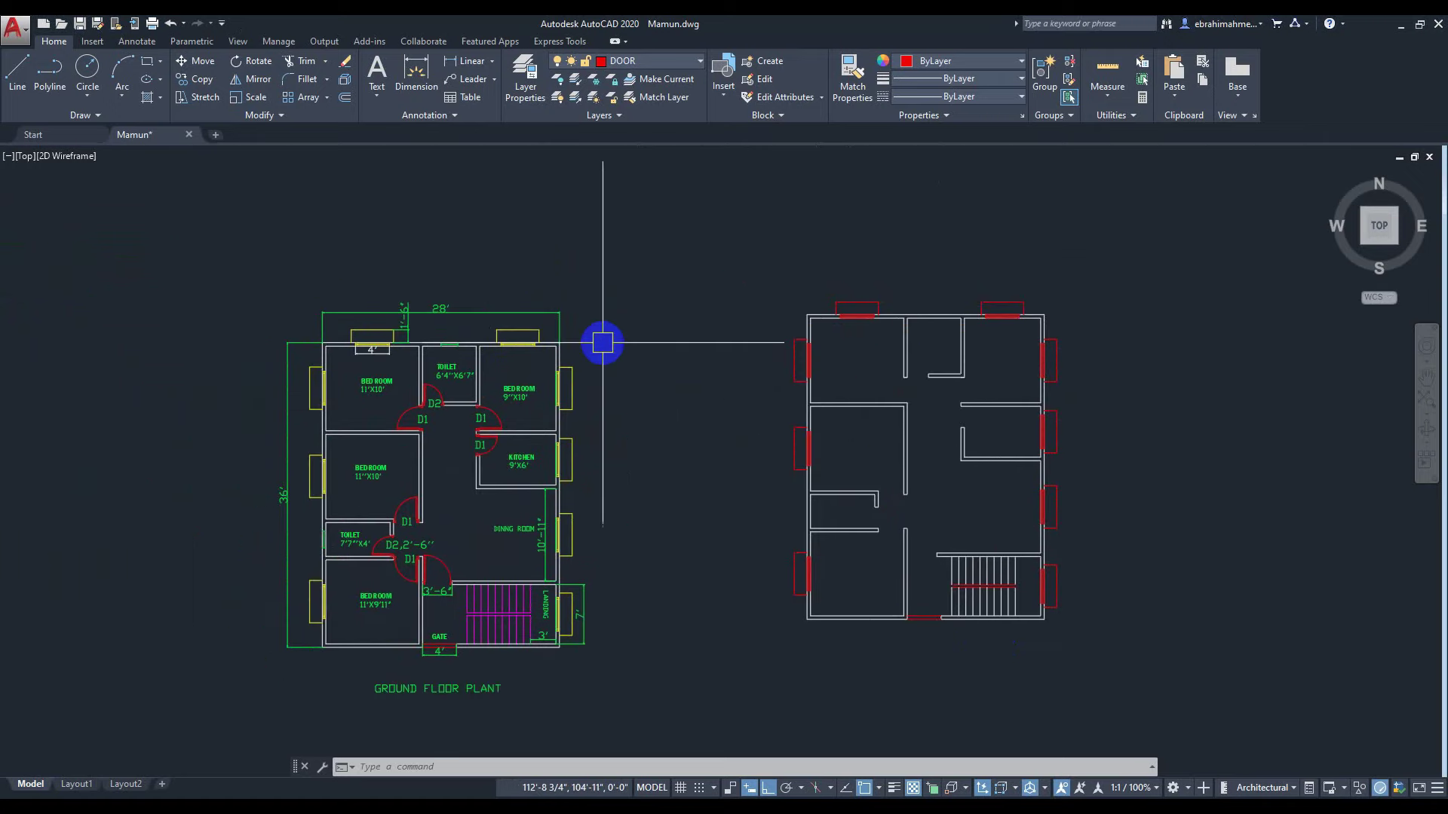
pyautogui.scroll(4, 603, 343)
pyautogui.moveTo(386, 378); pyautogui.dragTo(450, 393, button='middle')
pyautogui.scroll(4, 501, 398)
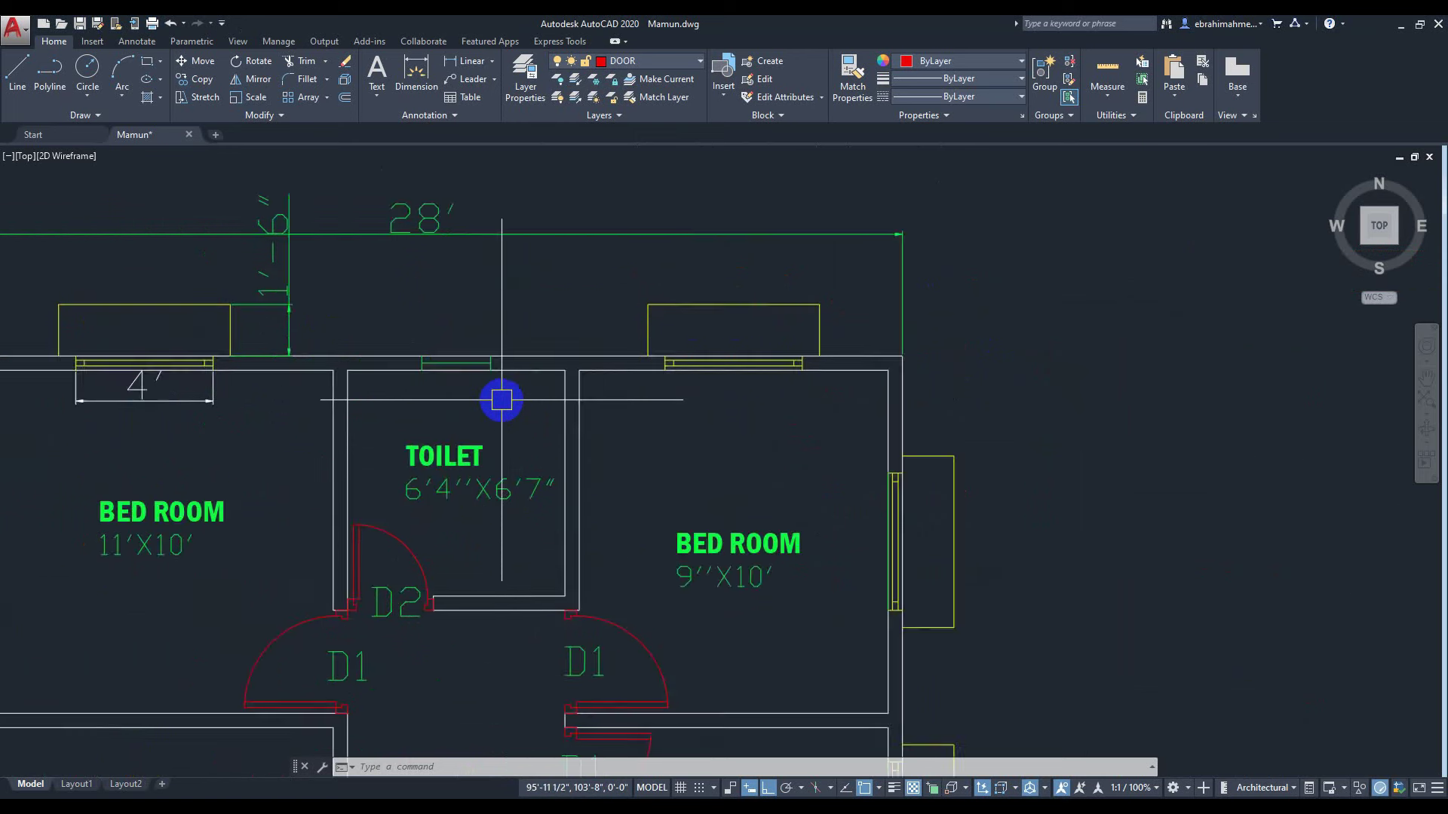
pyautogui.click(417, 68)
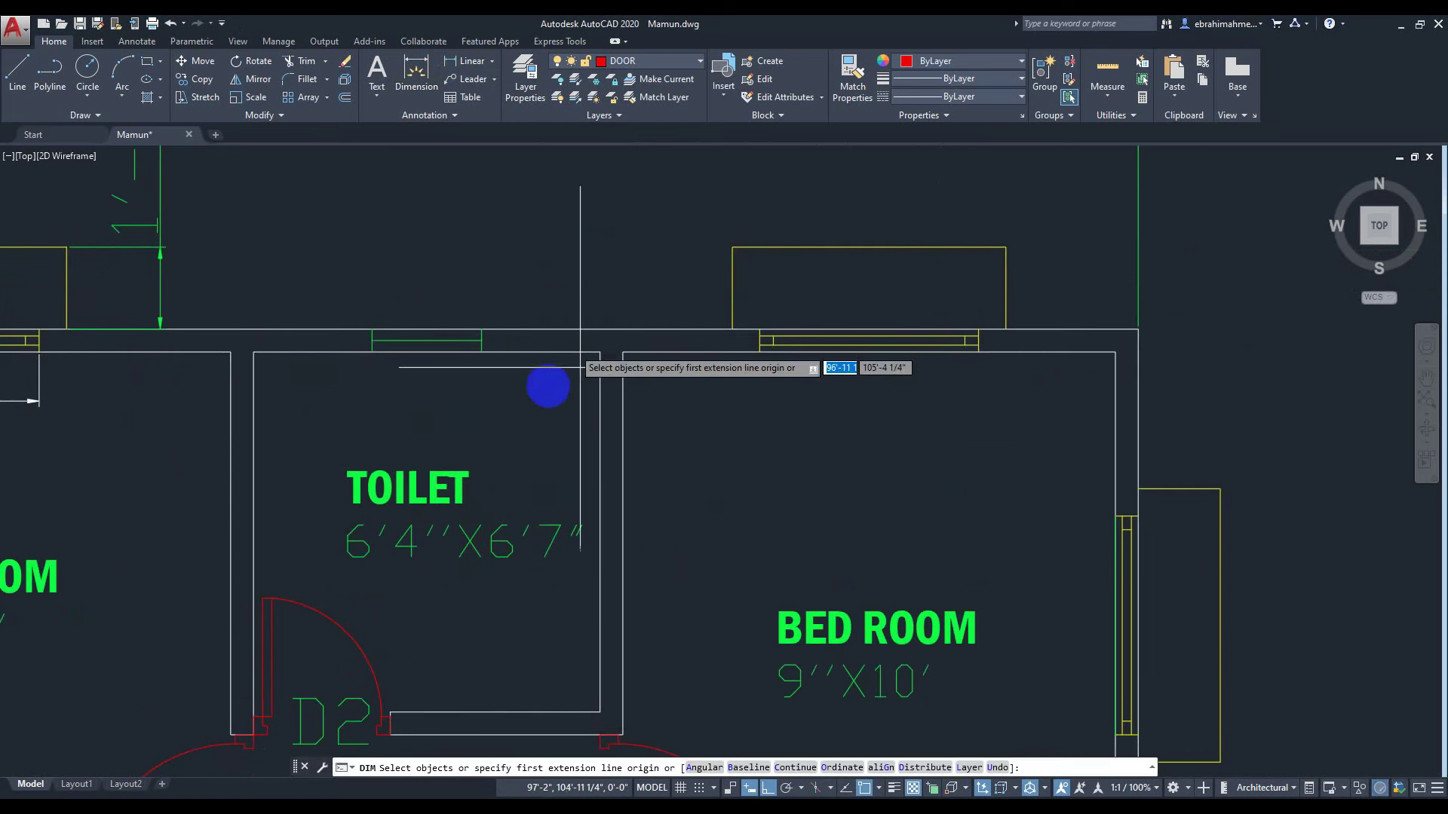
pyautogui.click(480, 330)
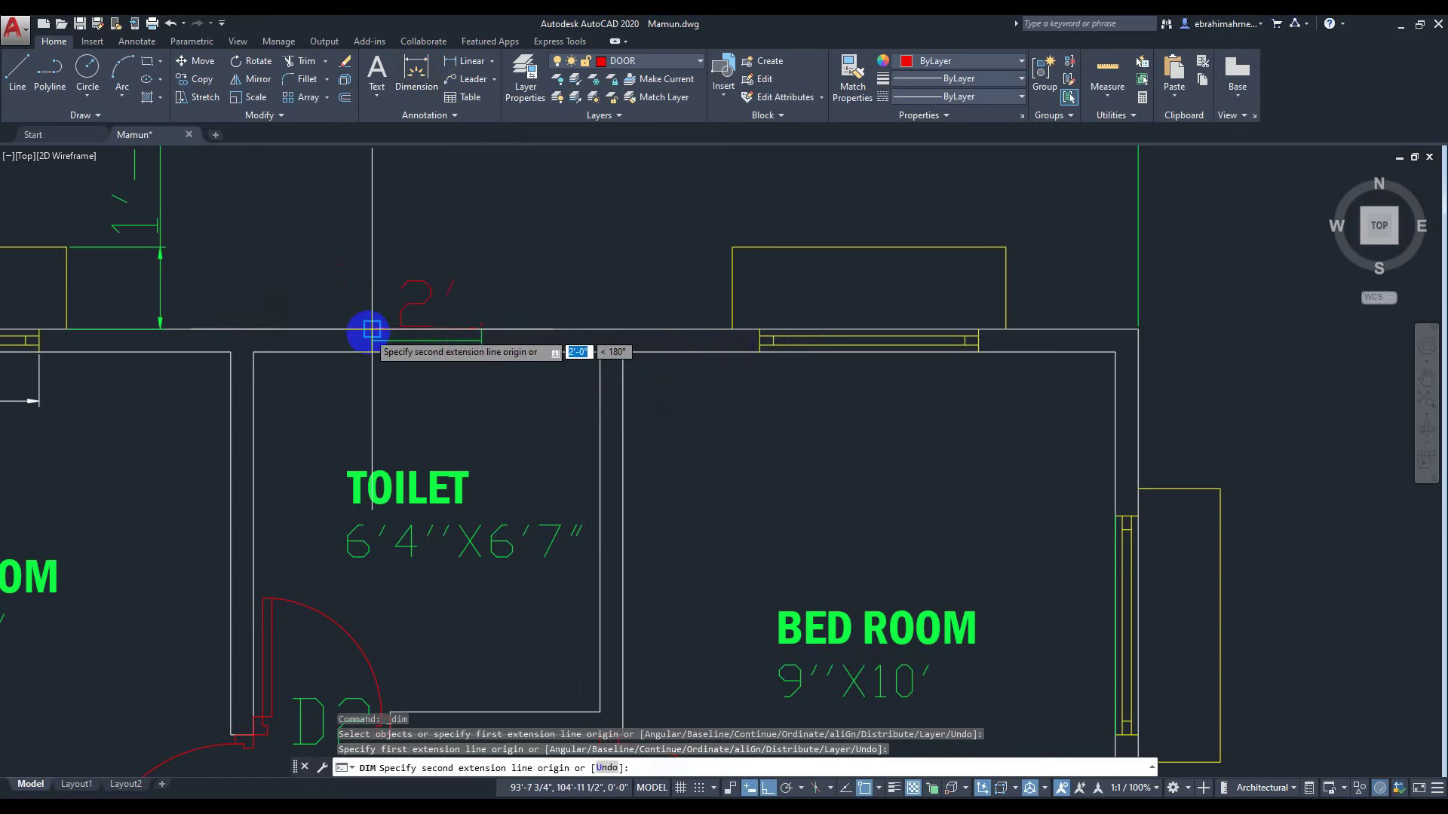
pyautogui.click(371, 330)
pyautogui.scroll(-2, 461, 254)
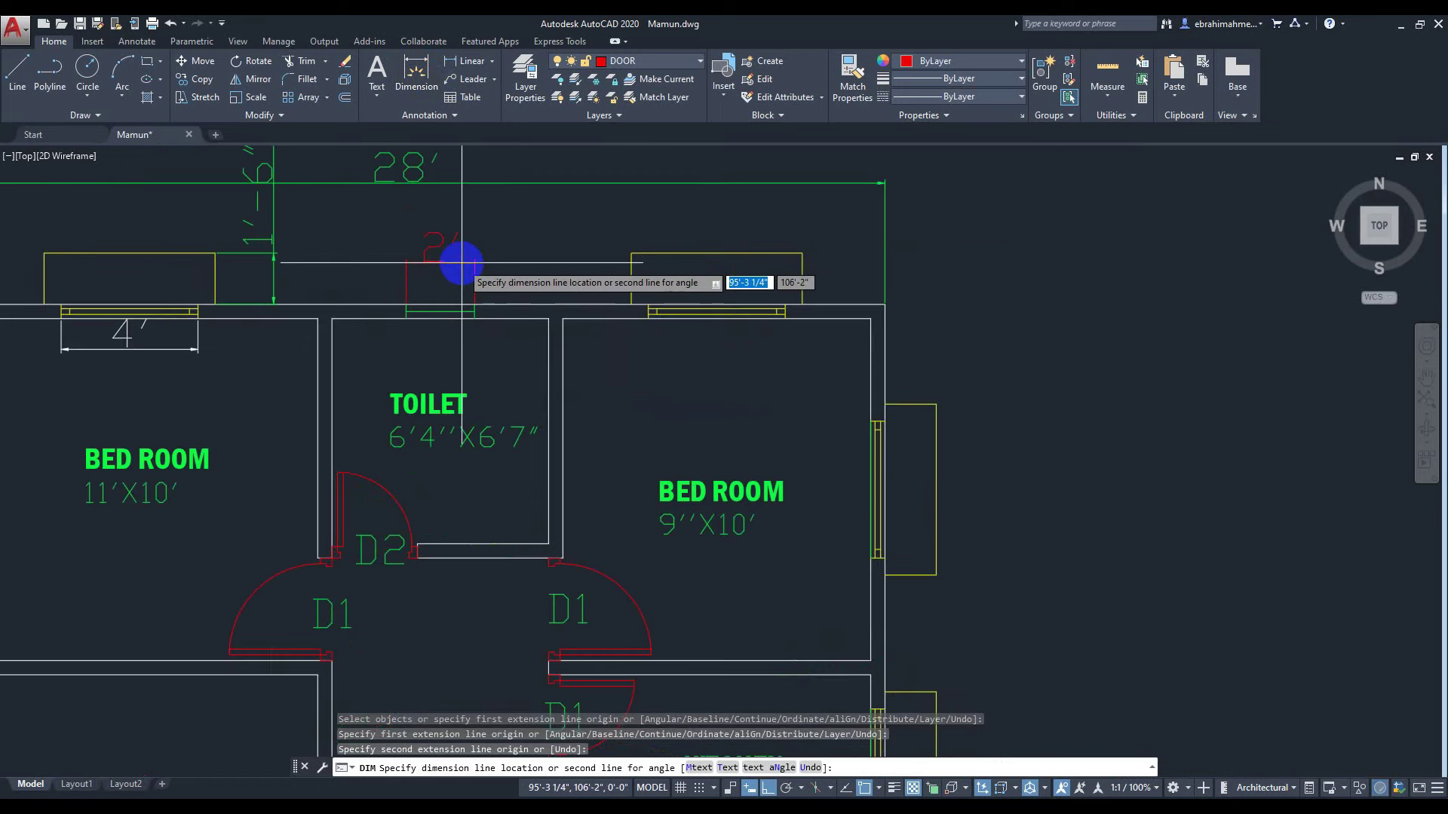
pyautogui.press('Escape')
# In the unlabelled plan, draw a vertical line from the midpoint of the upper toilet's inner top wall line past the outer wall face.
pyautogui.scroll(-2, 957, 296)
pyautogui.moveTo(1283, 371)
pyautogui.mouseDown(button='middle')
pyautogui.moveTo(976, 322)
pyautogui.moveTo(678, 365)
pyautogui.mouseUp(button='middle')
pyautogui.scroll(-4, 975, 322)
pyautogui.moveTo(1068, 349); pyautogui.dragTo(1006, 362, button='middle')
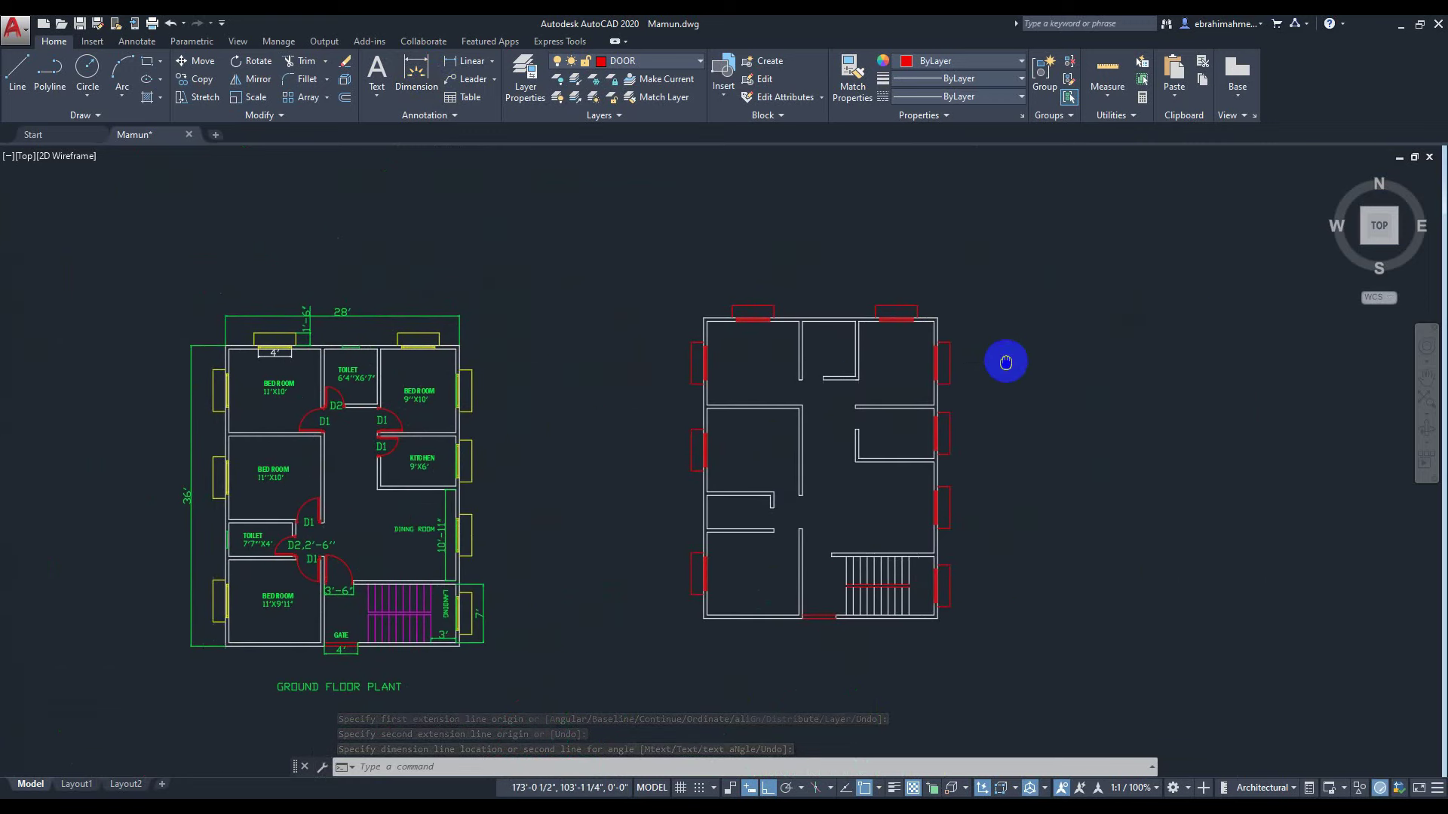
pyautogui.scroll(4, 1006, 362)
pyautogui.moveTo(947, 309); pyautogui.dragTo(1134, 406, button='middle')
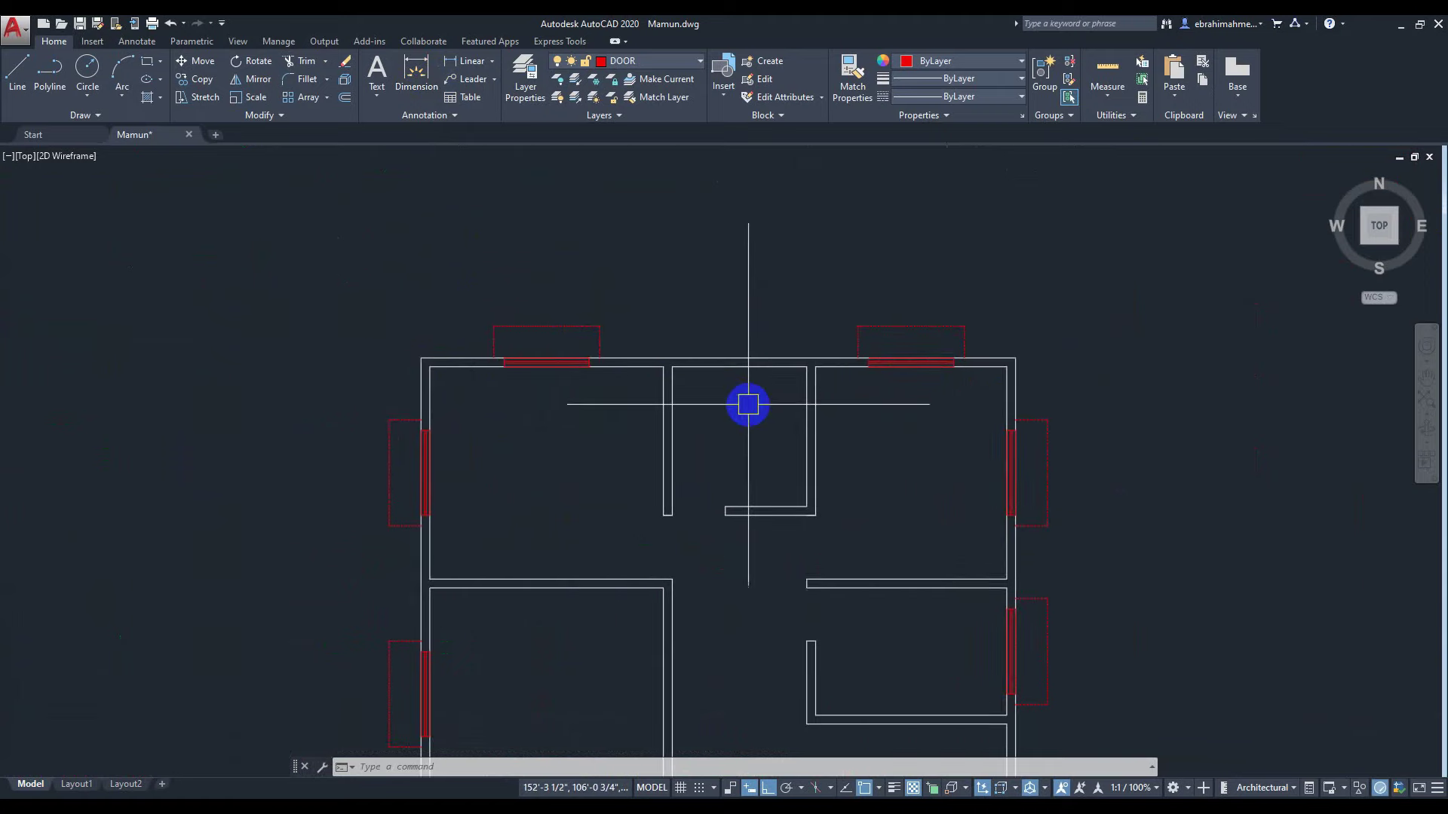
pyautogui.press('Return')
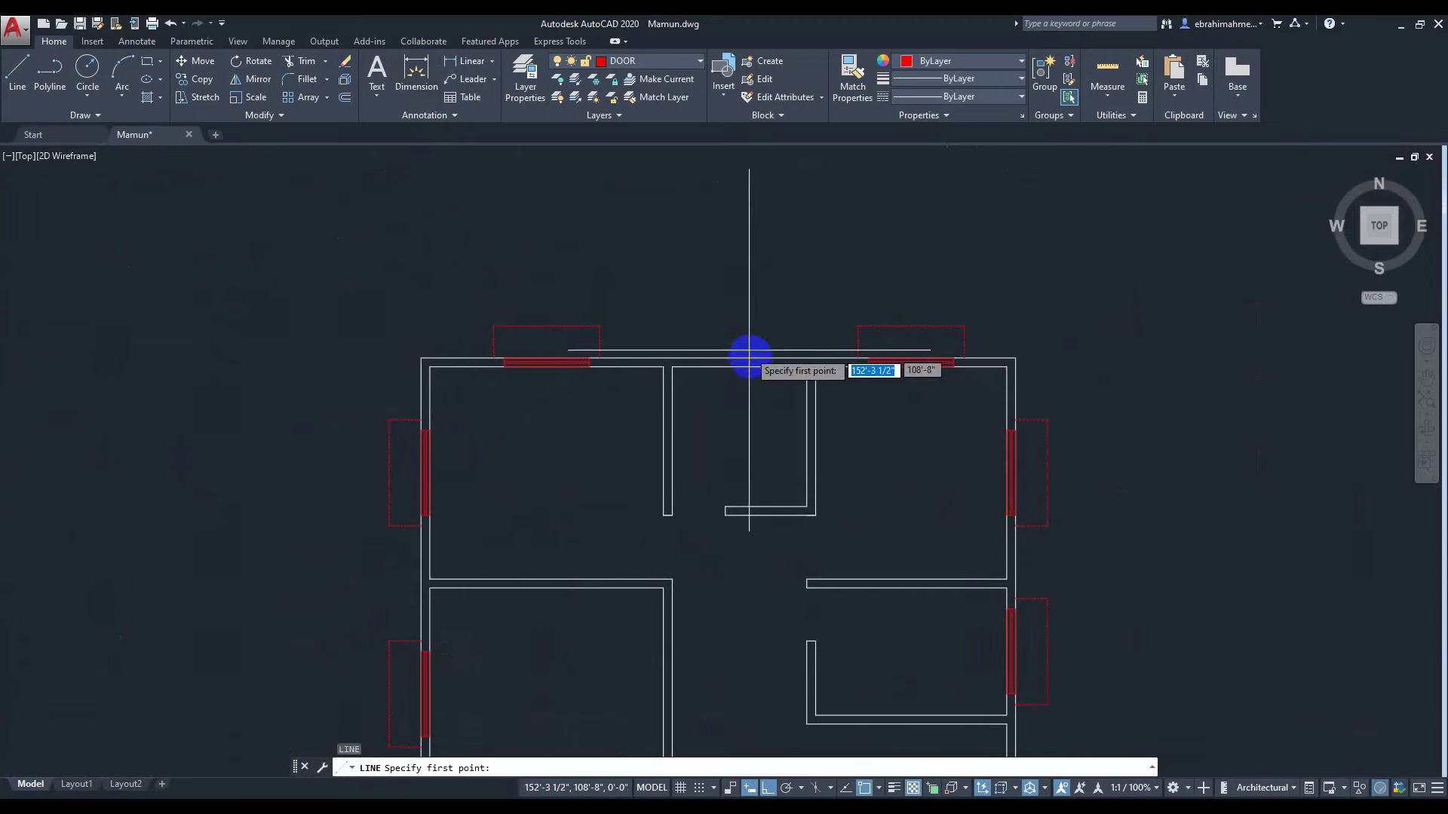
pyautogui.scroll(4, 737, 365)
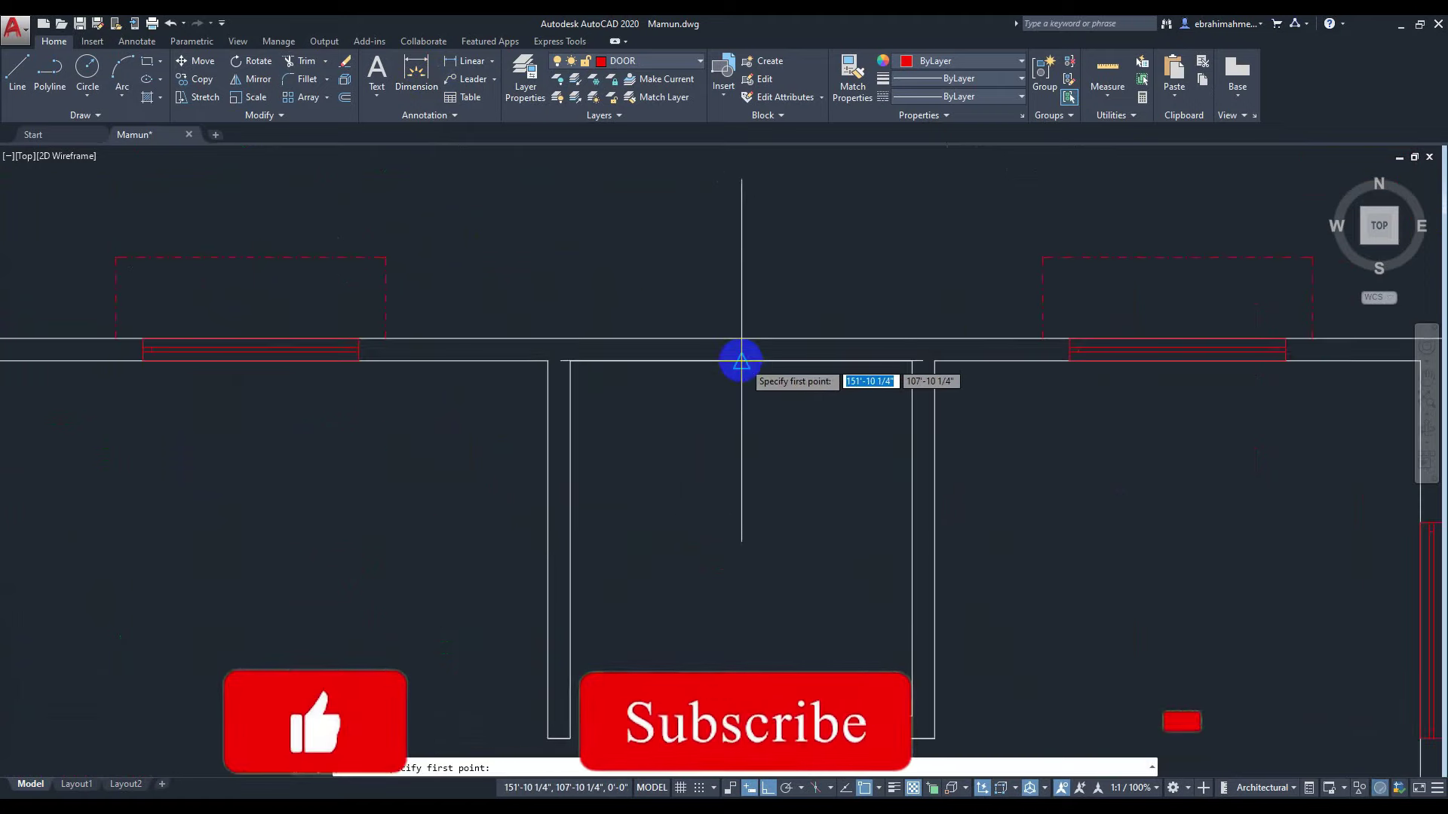
pyautogui.click(743, 361)
pyautogui.press('Return')
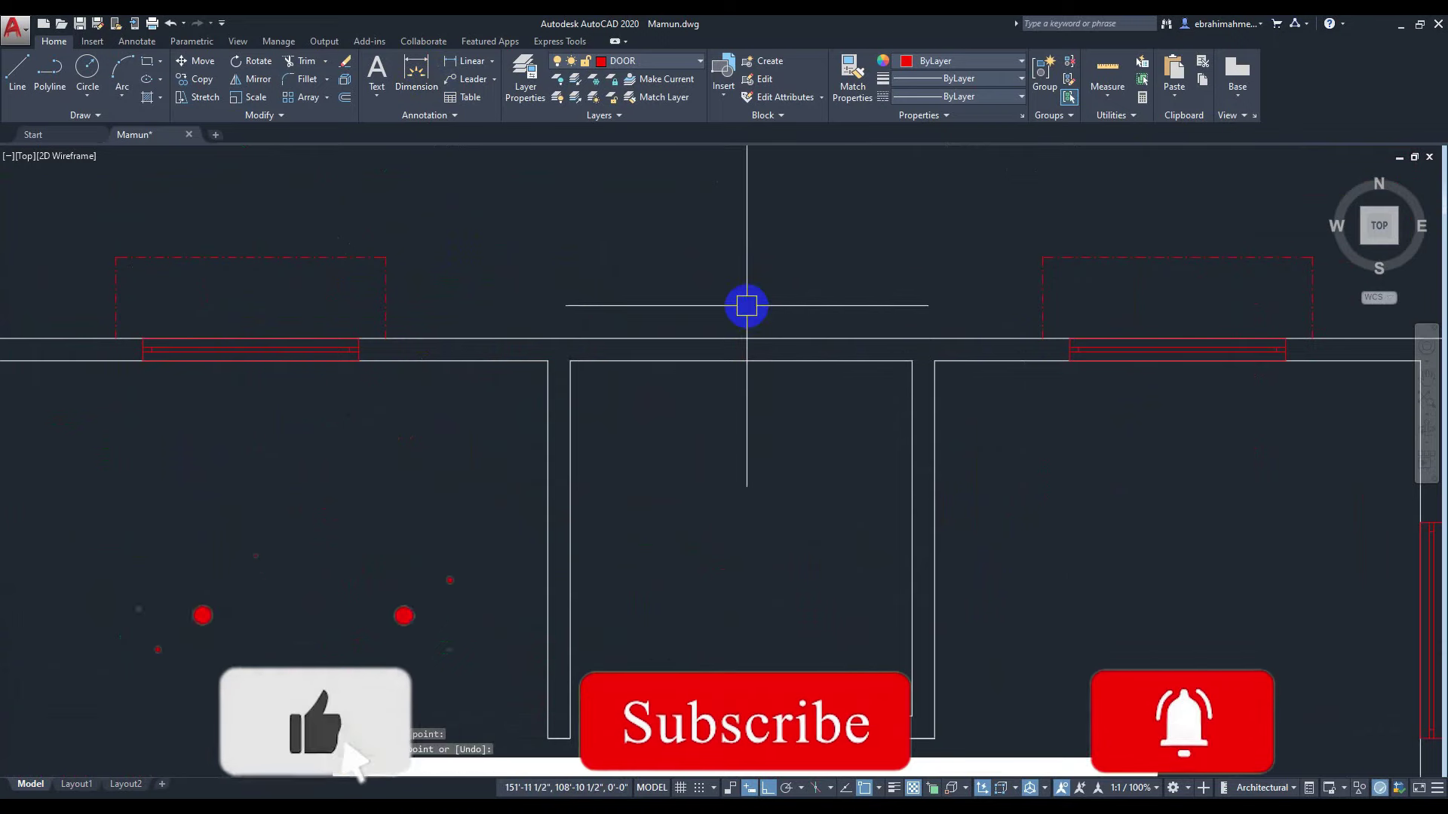
pyautogui.write('l')
pyautogui.press('Return')
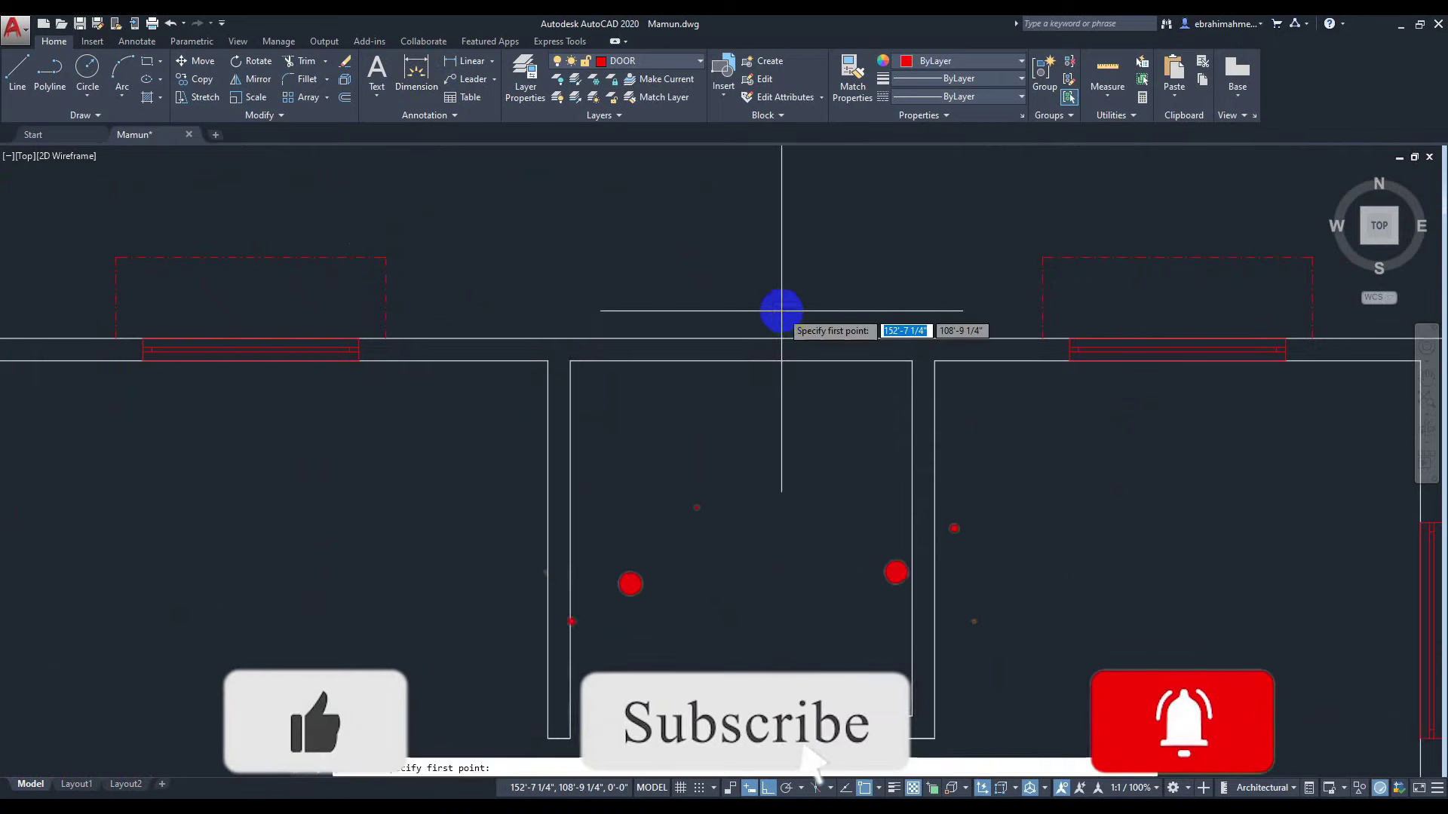
pyautogui.click(743, 361)
pyautogui.press('Return')
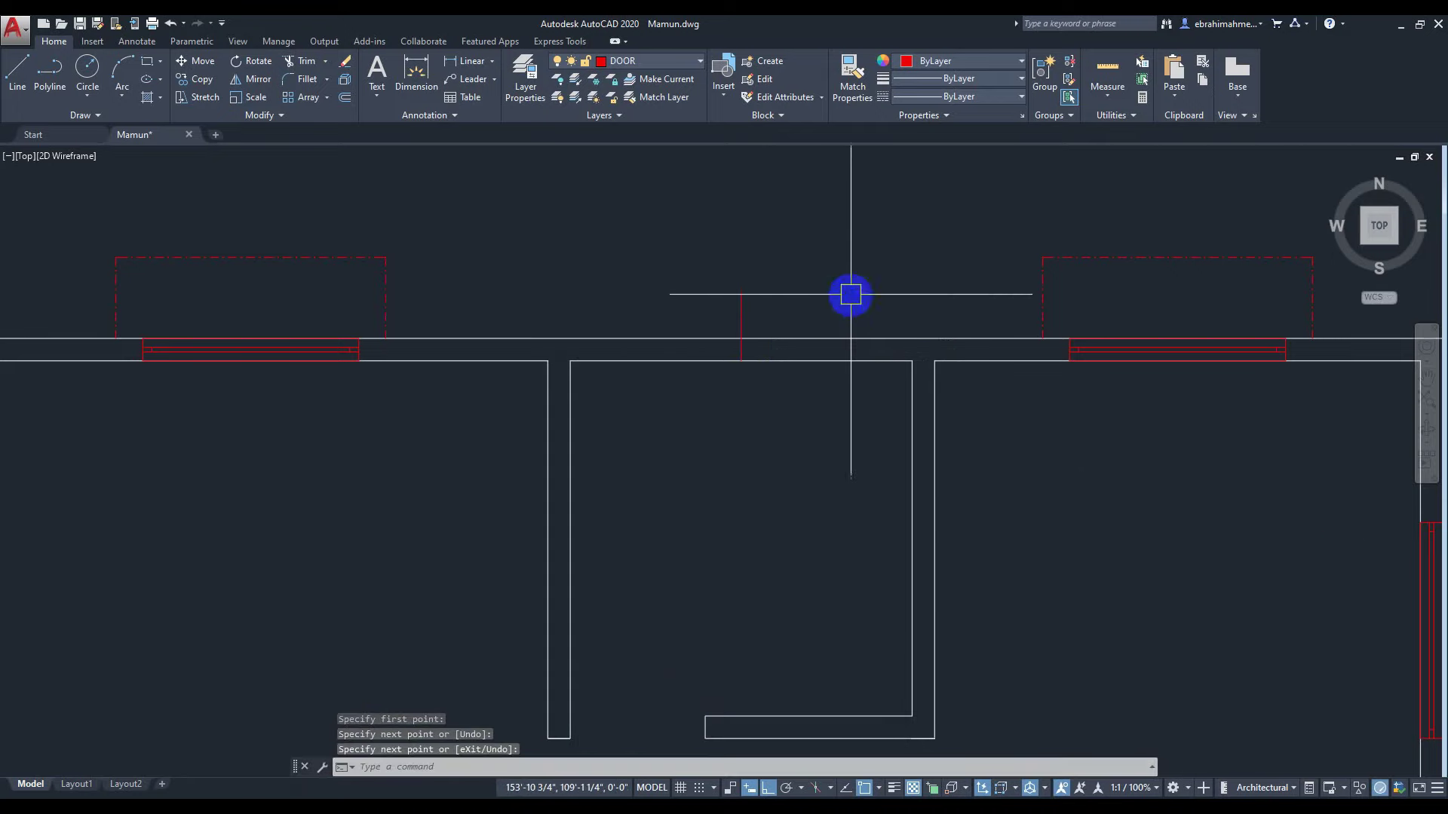
# Offset the vertical centre line on the upper toilet's top wall by 1' to both sides.
pyautogui.scroll(-2, 822, 299)
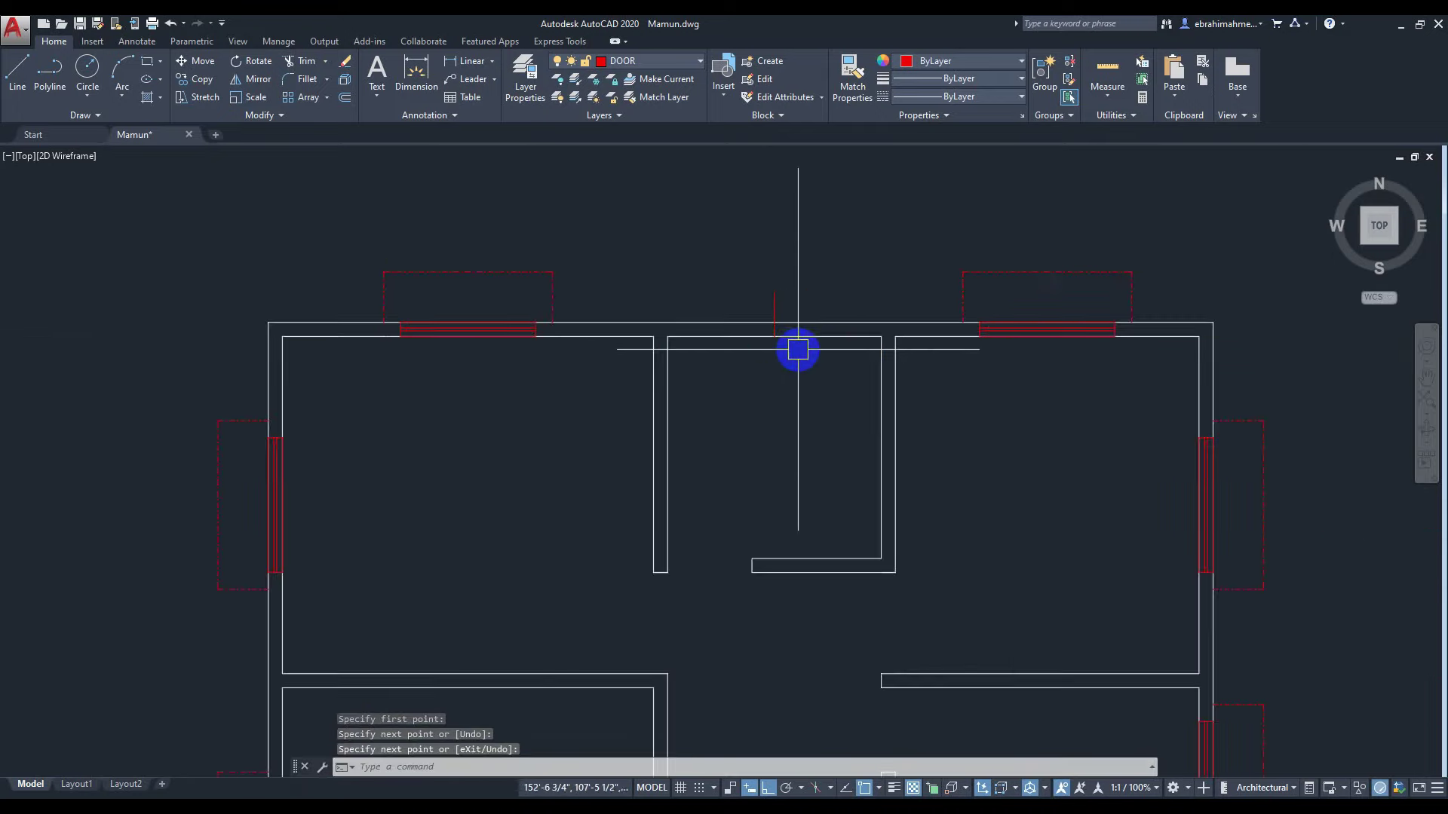
pyautogui.scroll(2, 798, 349)
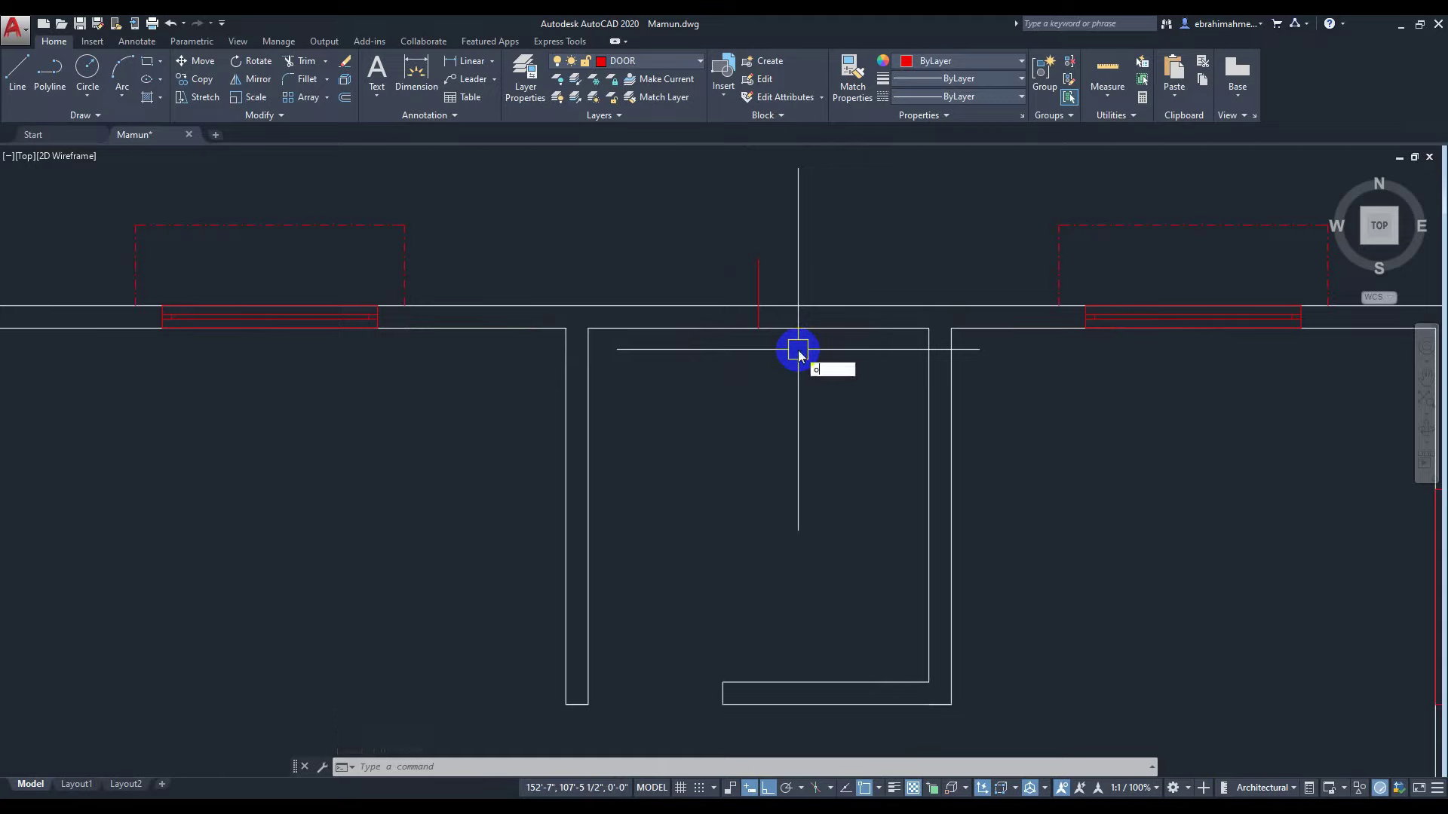
pyautogui.write('o')
pyautogui.press('Return')
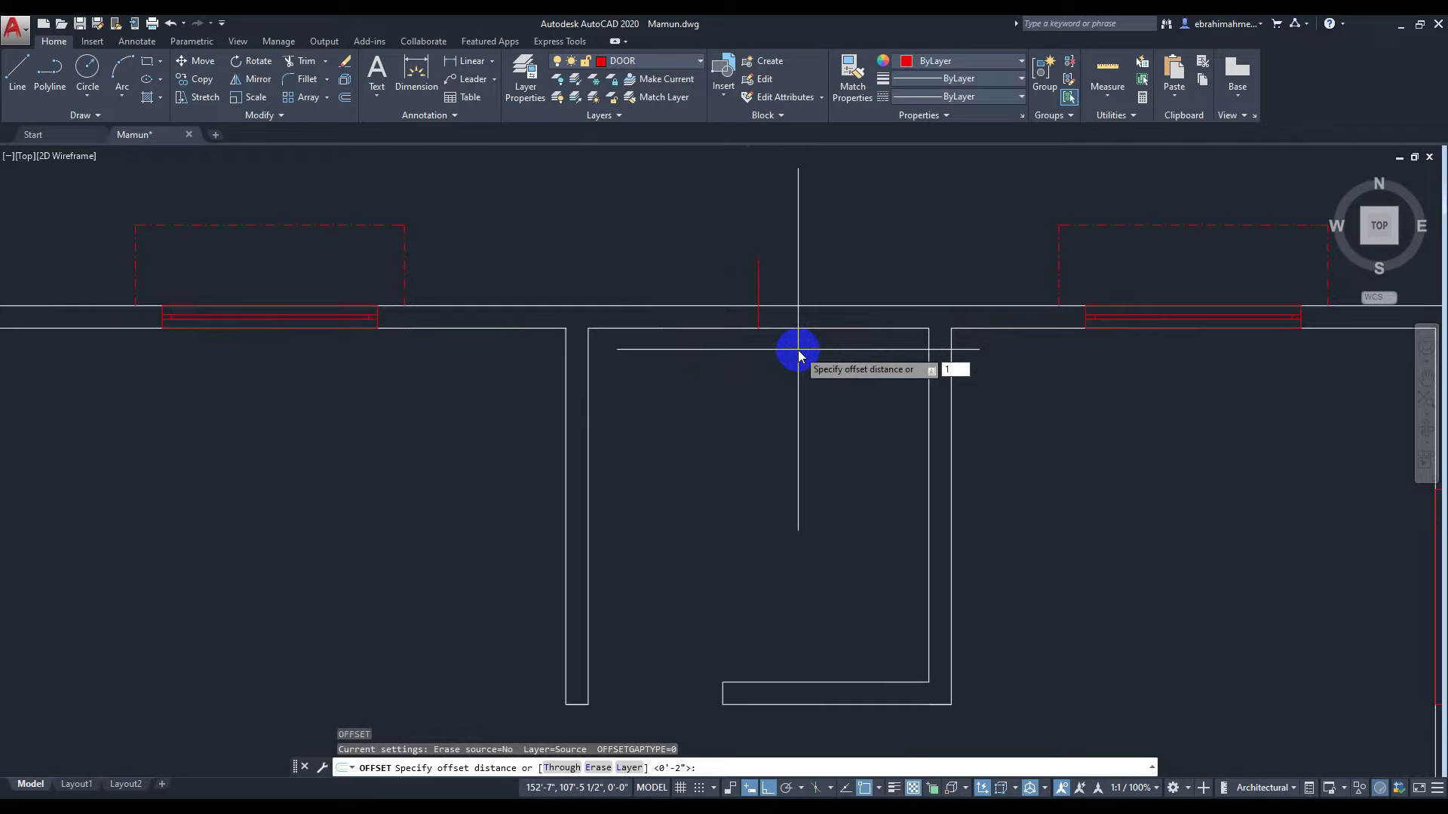
pyautogui.write("1'")
pyautogui.press('Return')
pyautogui.scroll(2, 747, 264)
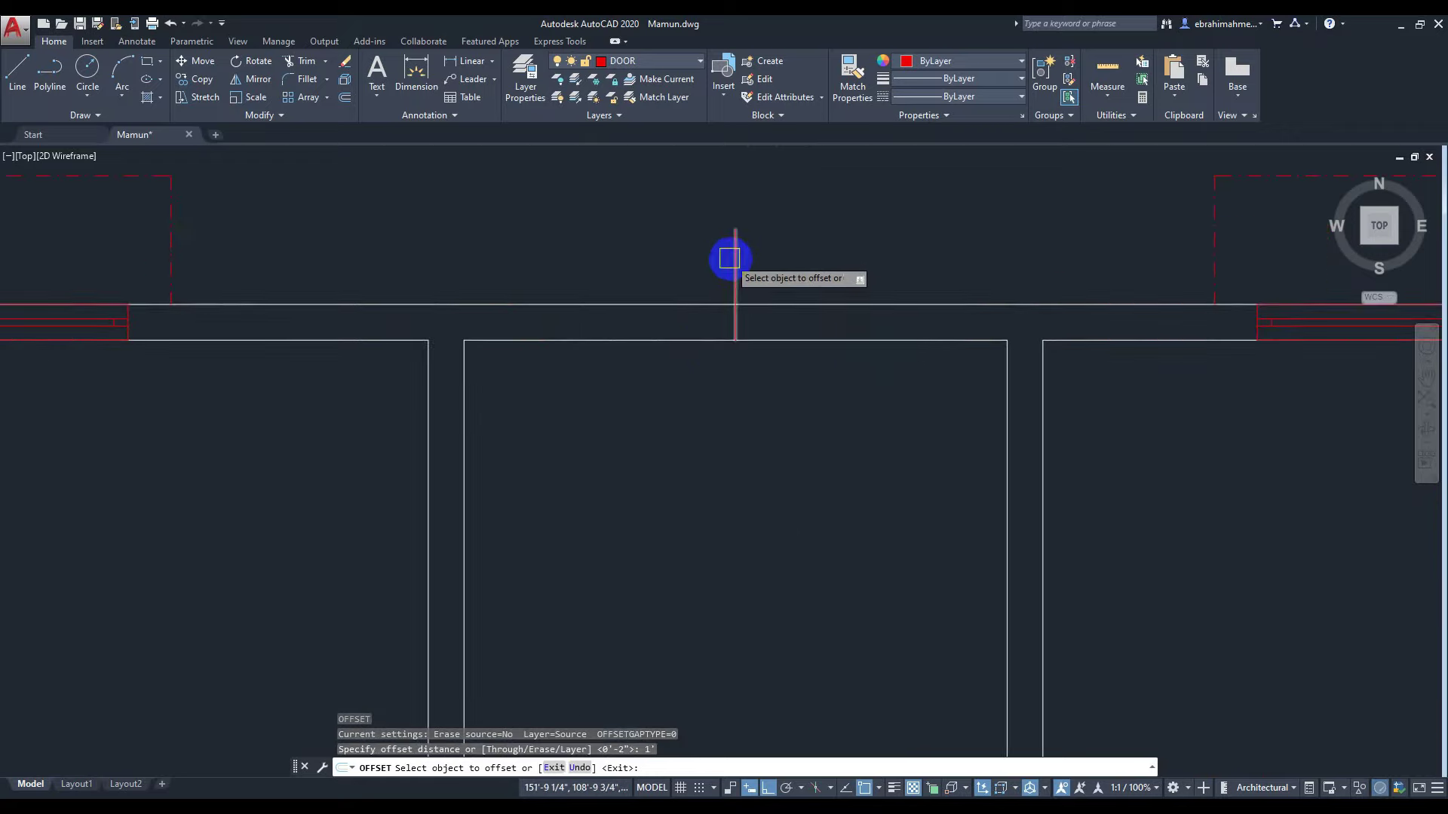
pyautogui.click(735, 260)
pyautogui.click(881, 301)
pyautogui.click(735, 259)
pyautogui.click(658, 270)
pyautogui.scroll(-2, 746, 301)
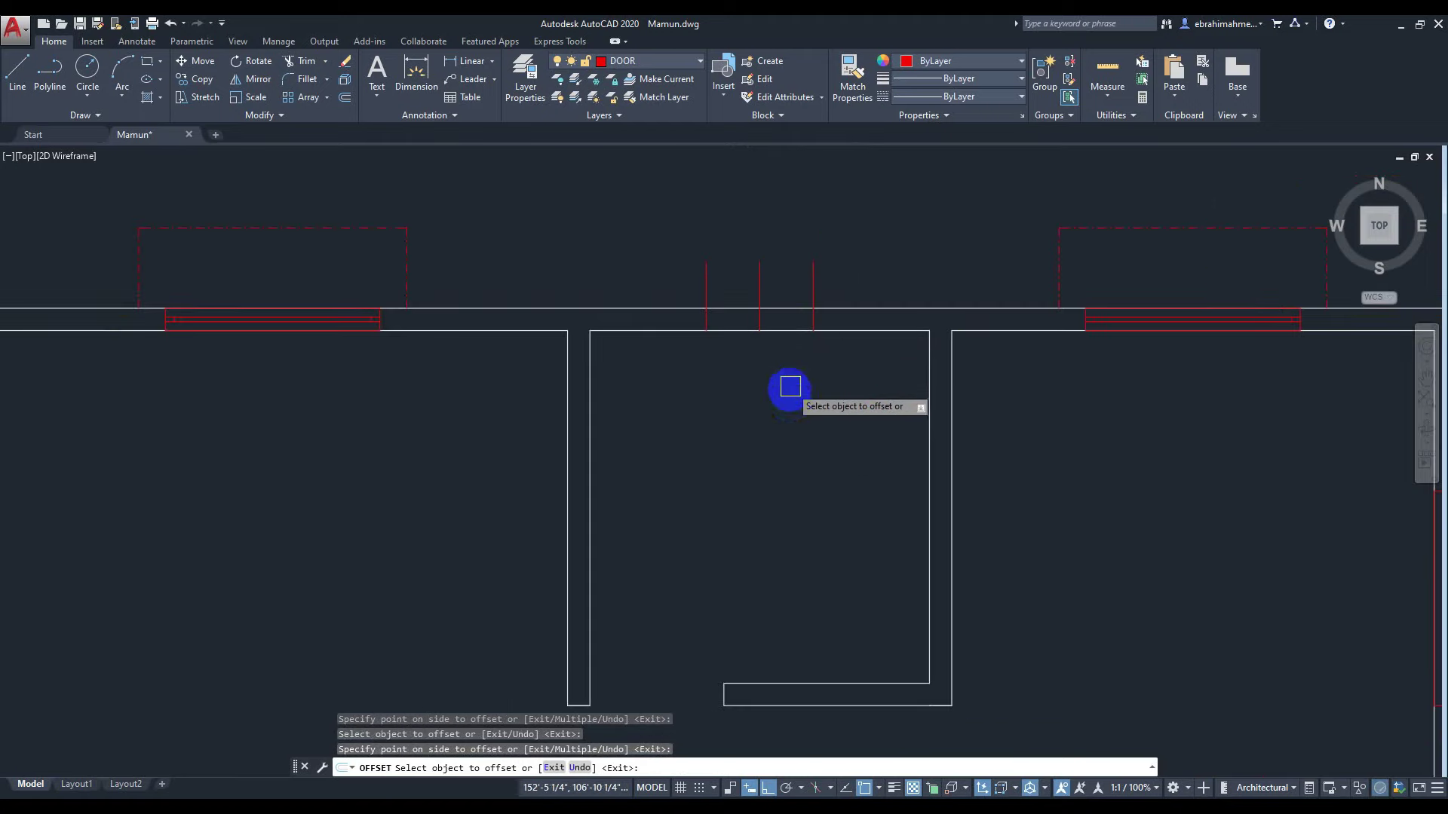
pyautogui.press('Escape')
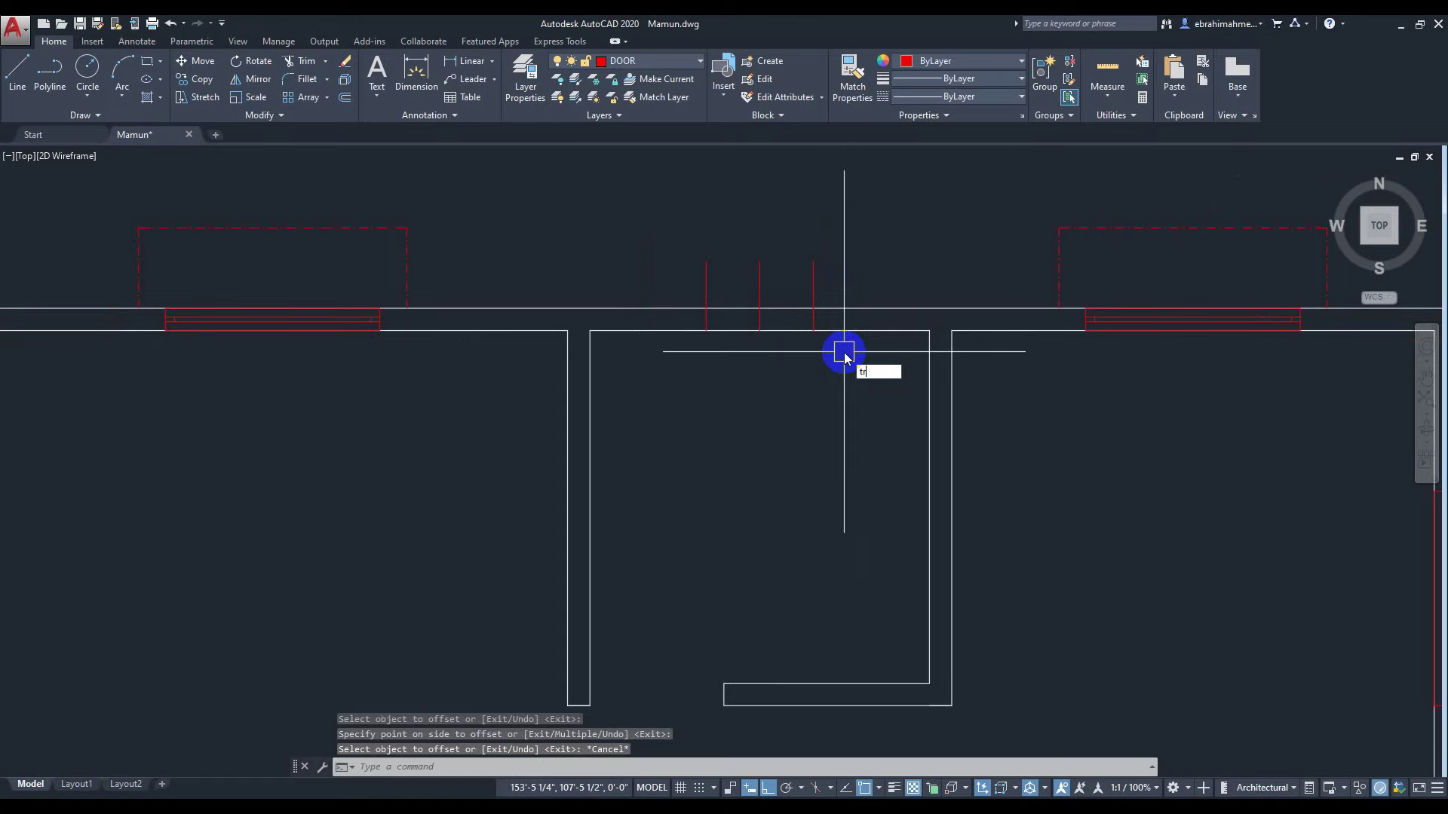
# Trim the three vertical lines back to the outer wall face and delete the middle one.
pyautogui.press('Return')
pyautogui.moveTo(863, 274); pyautogui.dragTo(664, 276)
pyautogui.scroll(-3, 823, 270)
pyautogui.scroll(5, 804, 376)
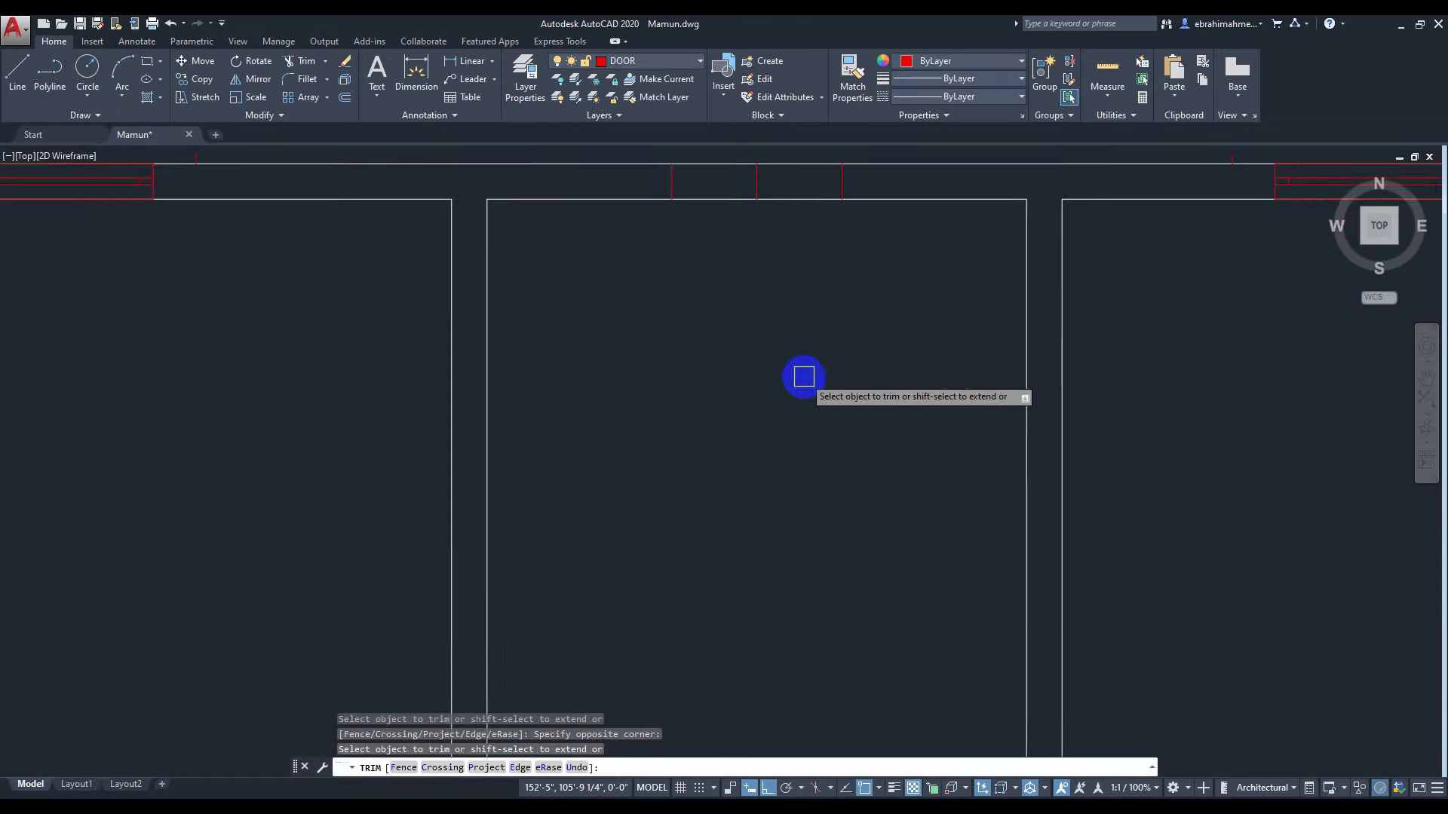
pyautogui.moveTo(803, 377); pyautogui.dragTo(748, 478, button='middle')
pyautogui.press('Escape')
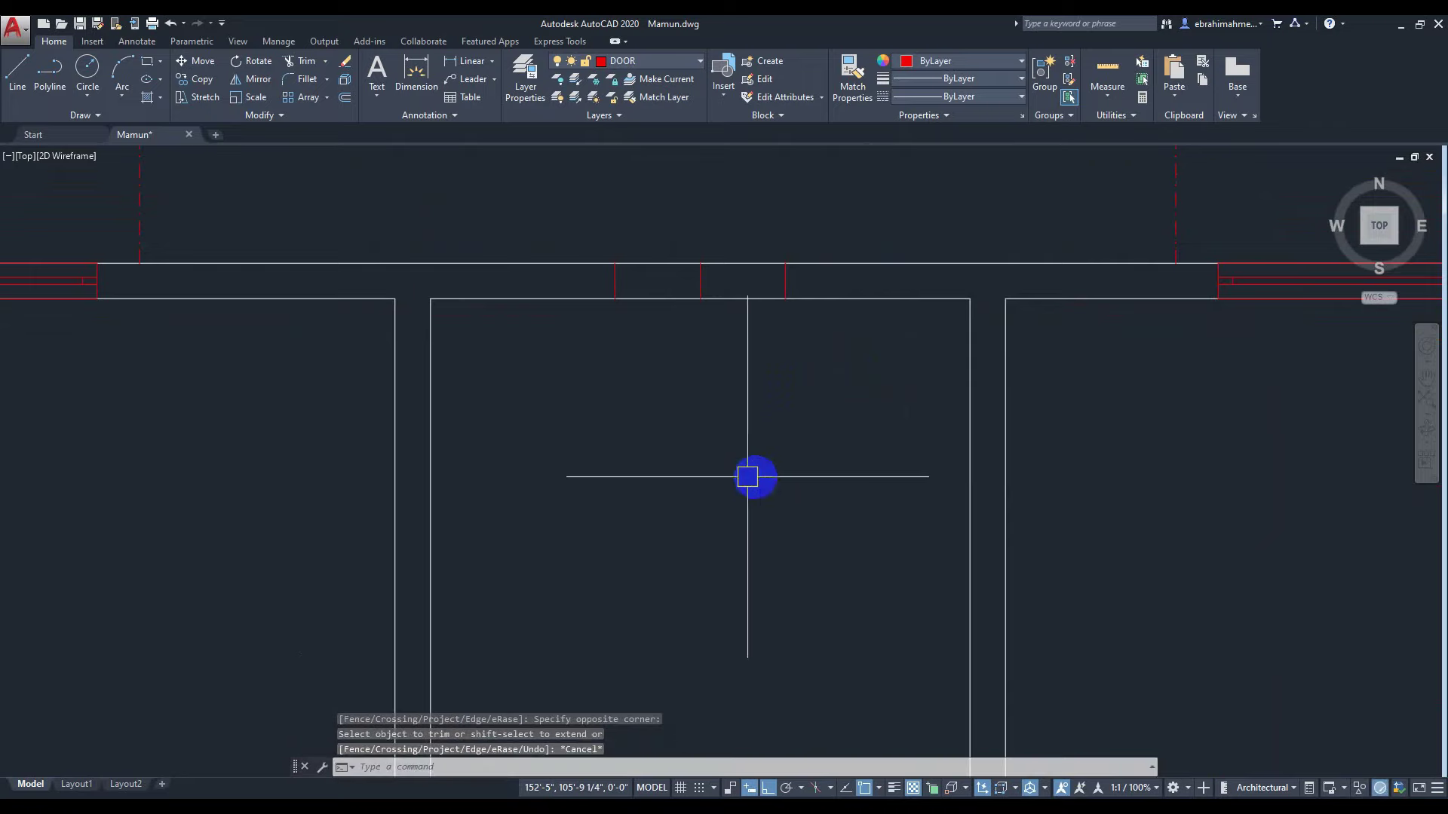
pyautogui.click(700, 280)
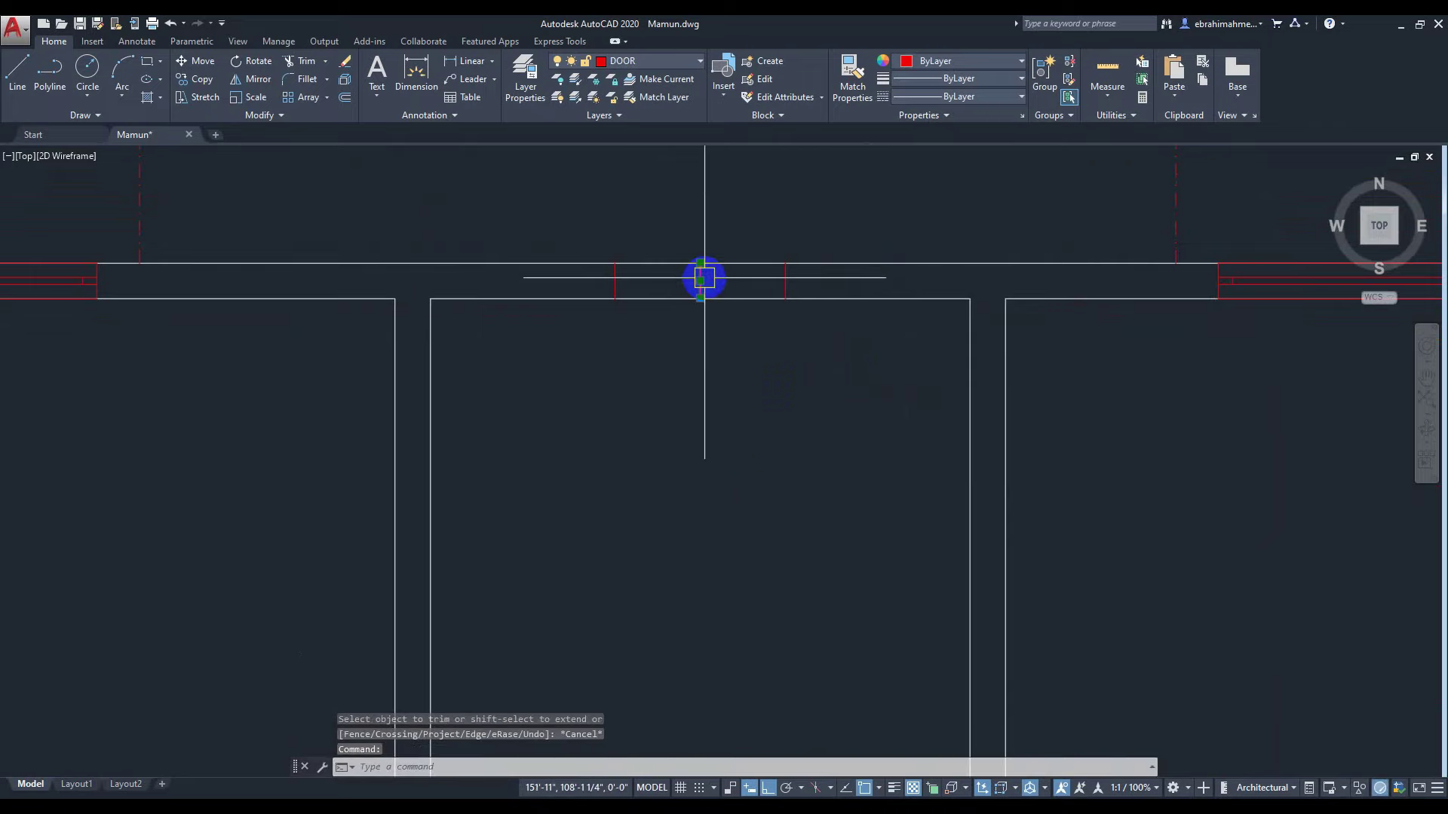
pyautogui.press('Delete')
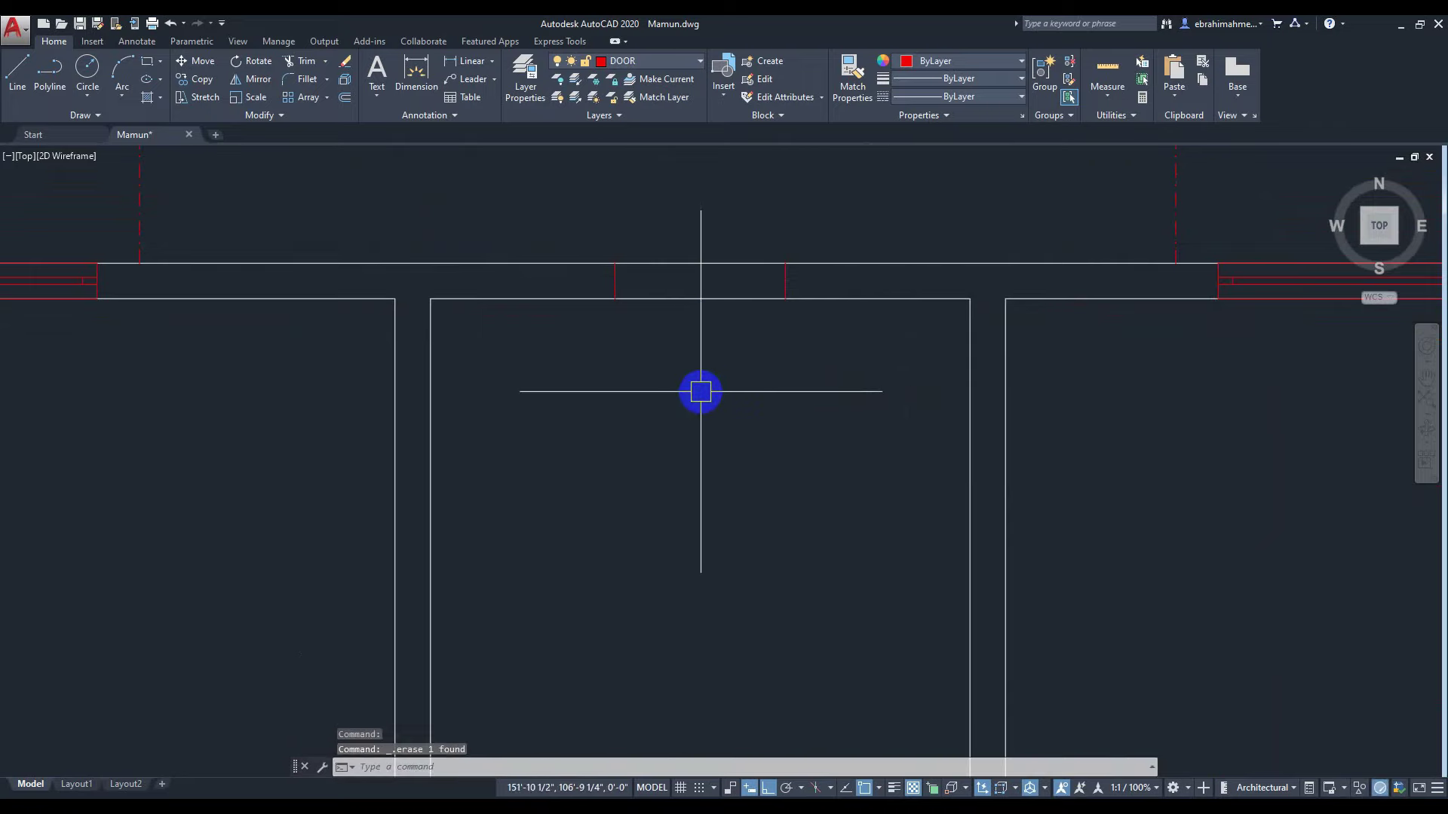
# Draw a horizontal line joining the midpoints of the two window jamb lines in the upper toilet's top wall.
pyautogui.press('Return')
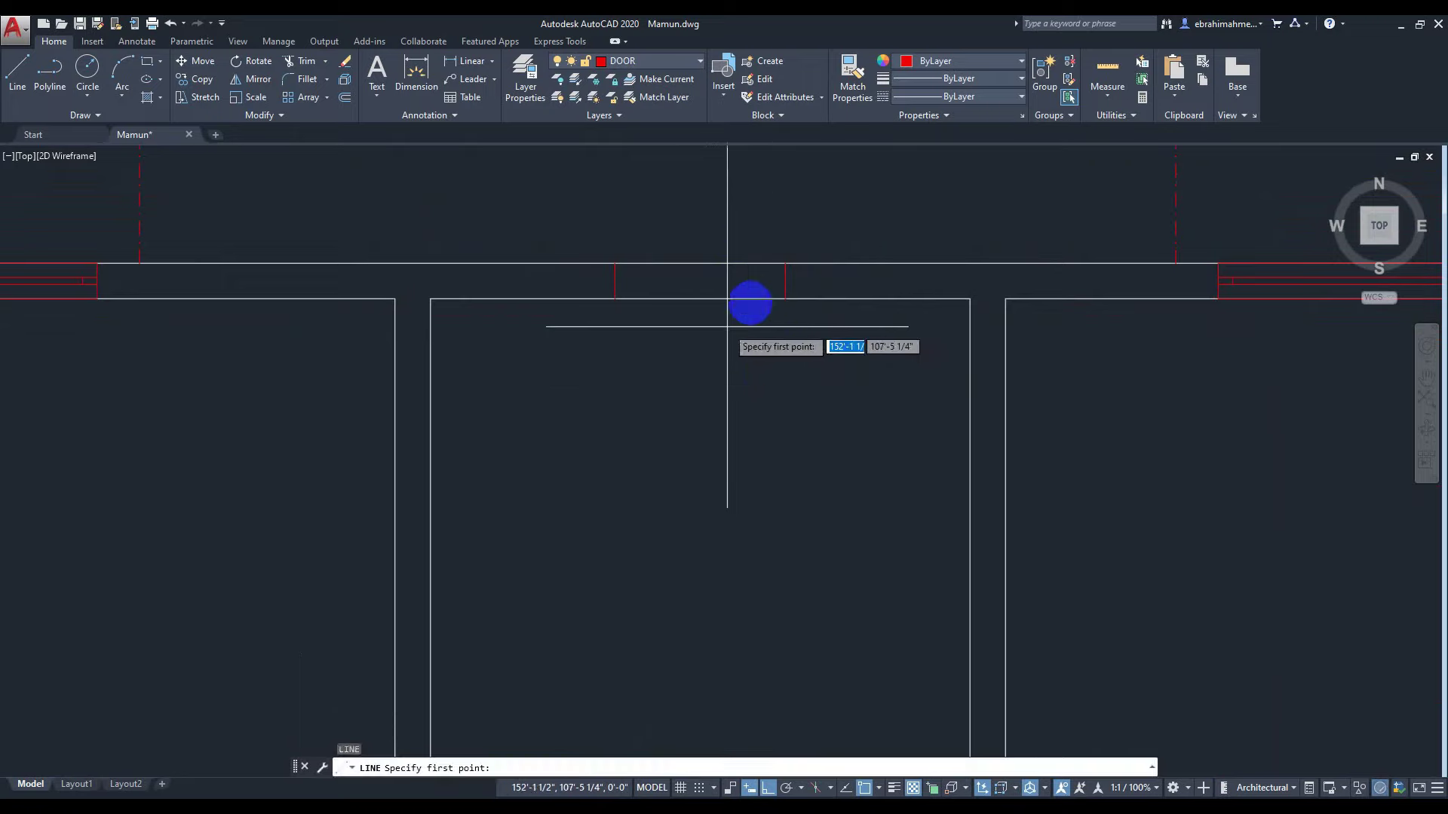
pyautogui.click(786, 279)
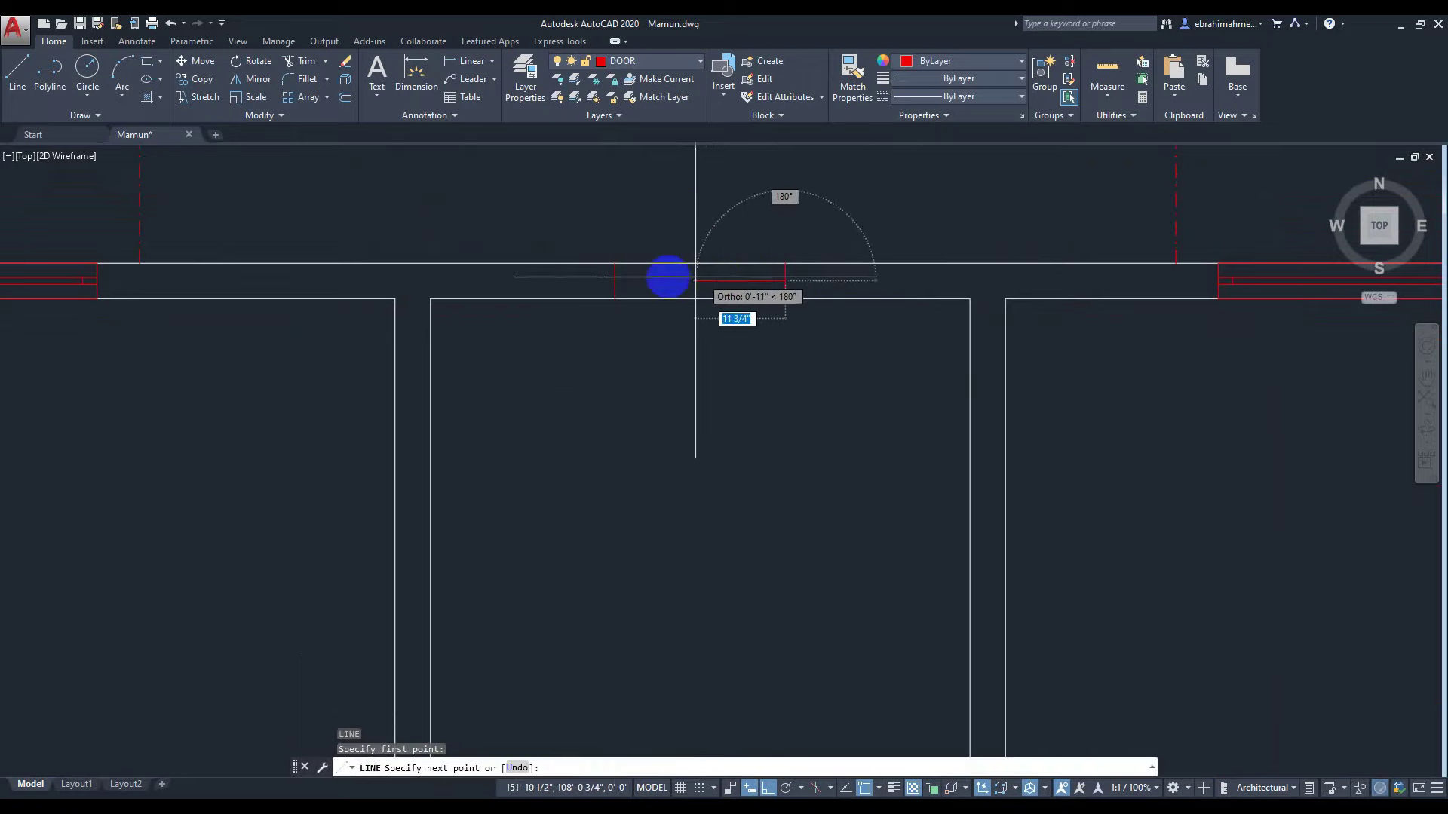
pyautogui.click(614, 280)
pyautogui.press('Return')
# Examine the upper toilet's window in the annotated ground floor plan and compare both plans.
pyautogui.scroll(-4, 798, 406)
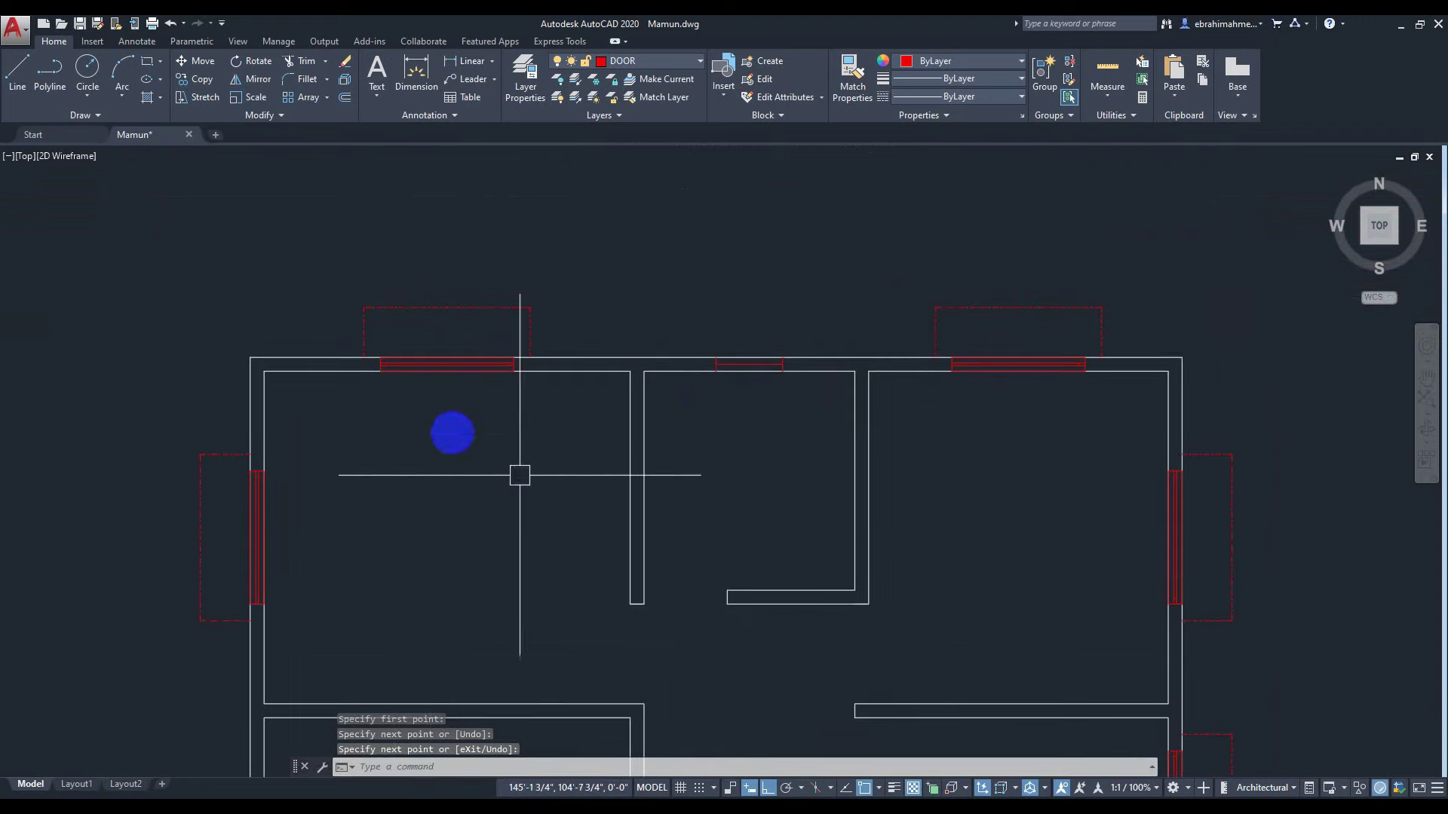
pyautogui.moveTo(420, 420); pyautogui.dragTo(682, 356, button='middle')
pyautogui.scroll(-5, 517, 400)
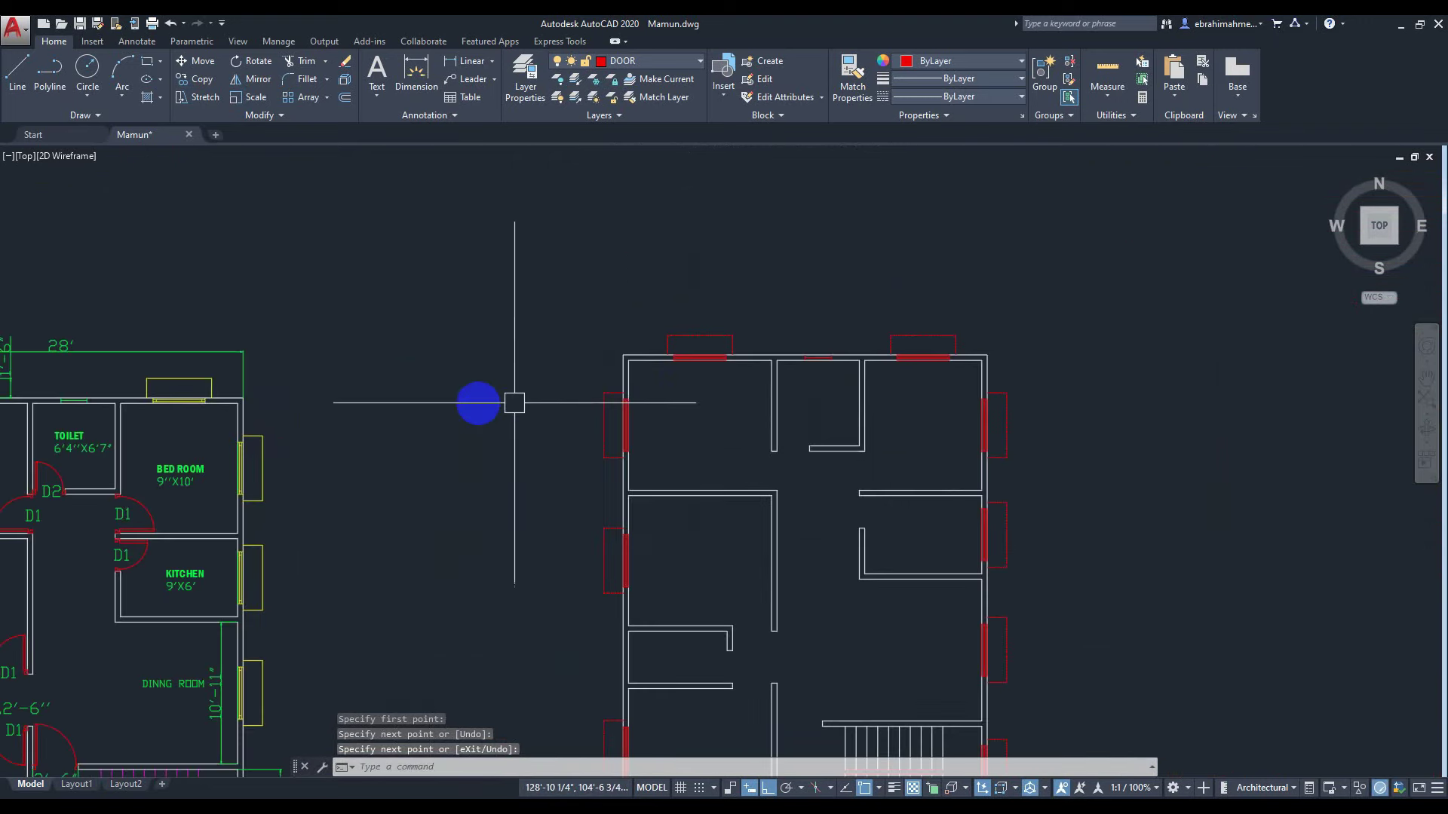
pyautogui.scroll(5, 430, 463)
pyautogui.moveTo(430, 462); pyautogui.dragTo(511, 466, button='middle')
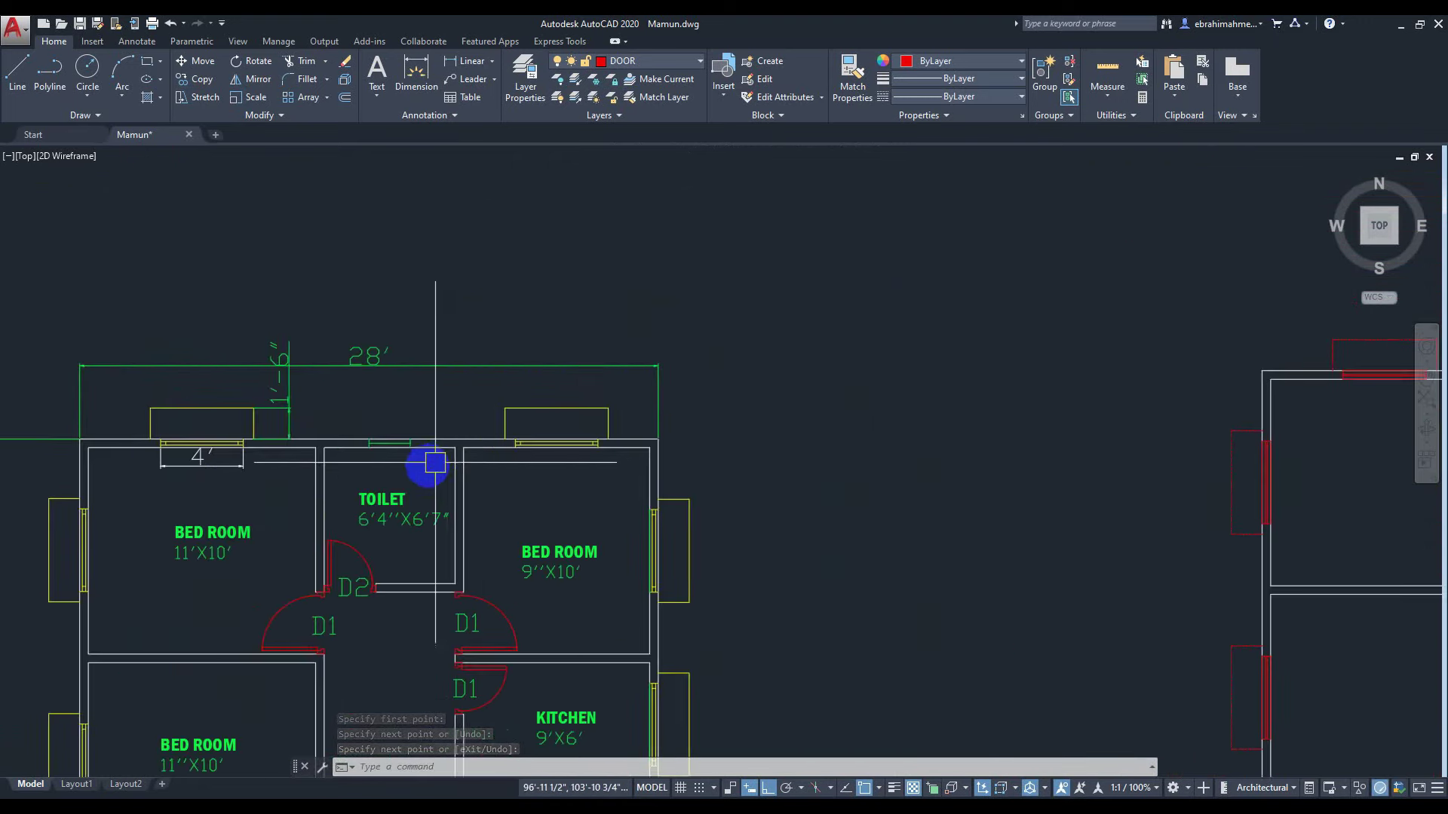
pyautogui.scroll(3, 426, 466)
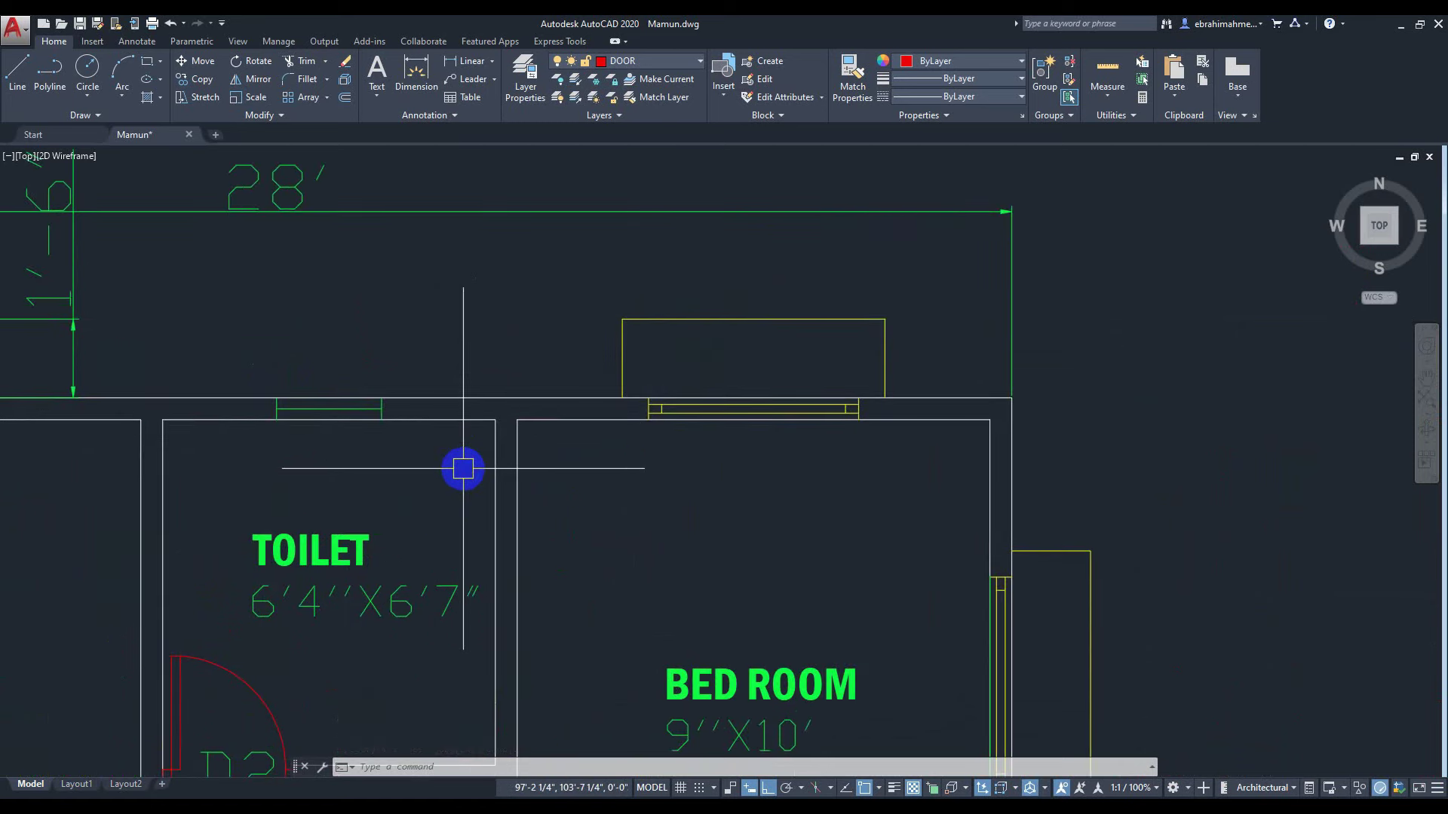
pyautogui.scroll(-2, 520, 464)
pyautogui.scroll(-6, 814, 481)
pyautogui.moveTo(1086, 441); pyautogui.dragTo(791, 325, button='middle')
pyautogui.scroll(2, 904, 400)
pyautogui.moveTo(908, 396); pyautogui.dragTo(895, 347, button='middle')
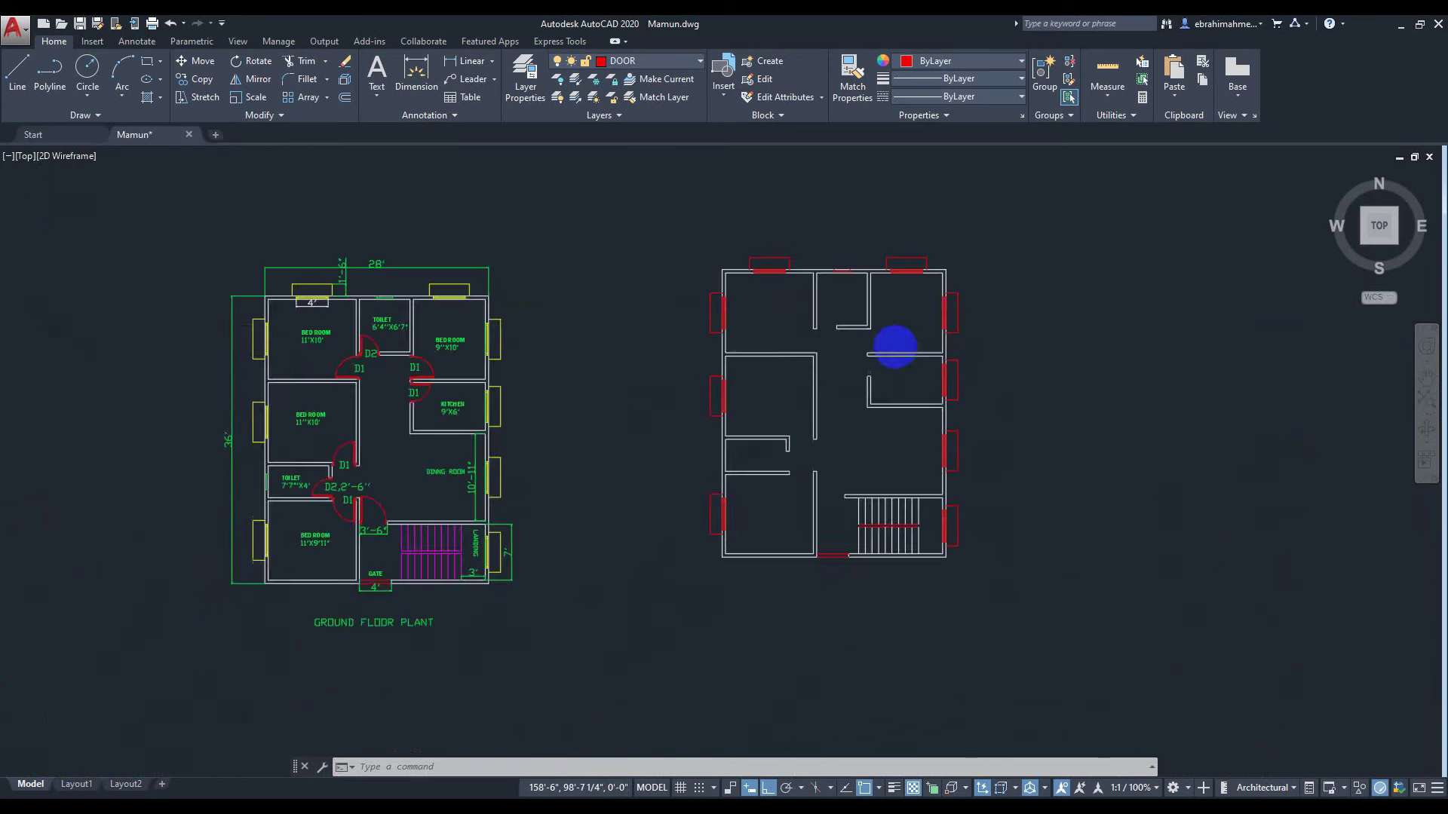
# Draw a horizontal line about 4'-3 1/2" long outward from the midpoint of the lower toilet's left inner wall face.
pyautogui.scroll(2, 895, 347)
pyautogui.scroll(2, 769, 317)
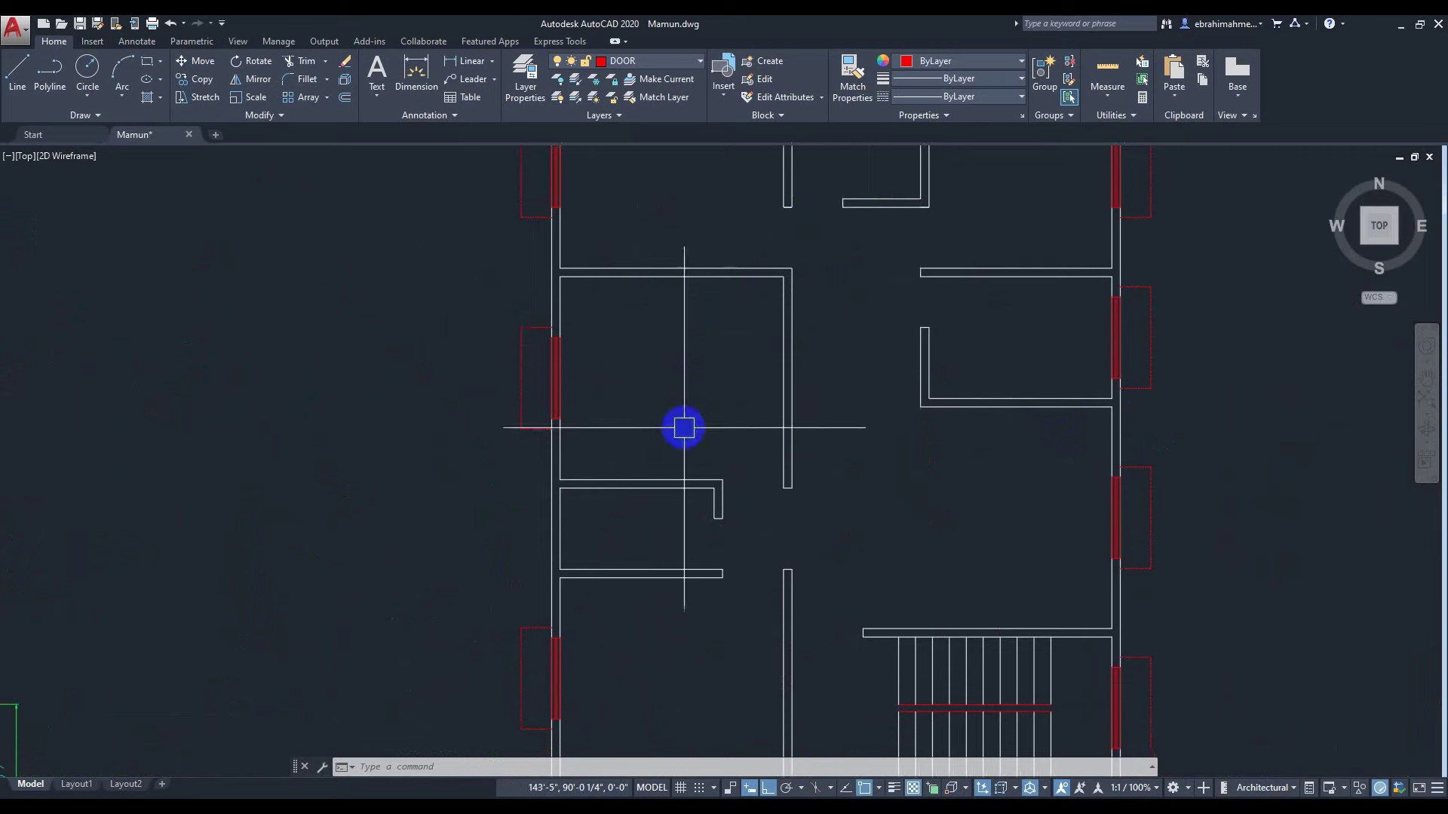
pyautogui.scroll(-3, 684, 428)
pyautogui.scroll(5, 647, 378)
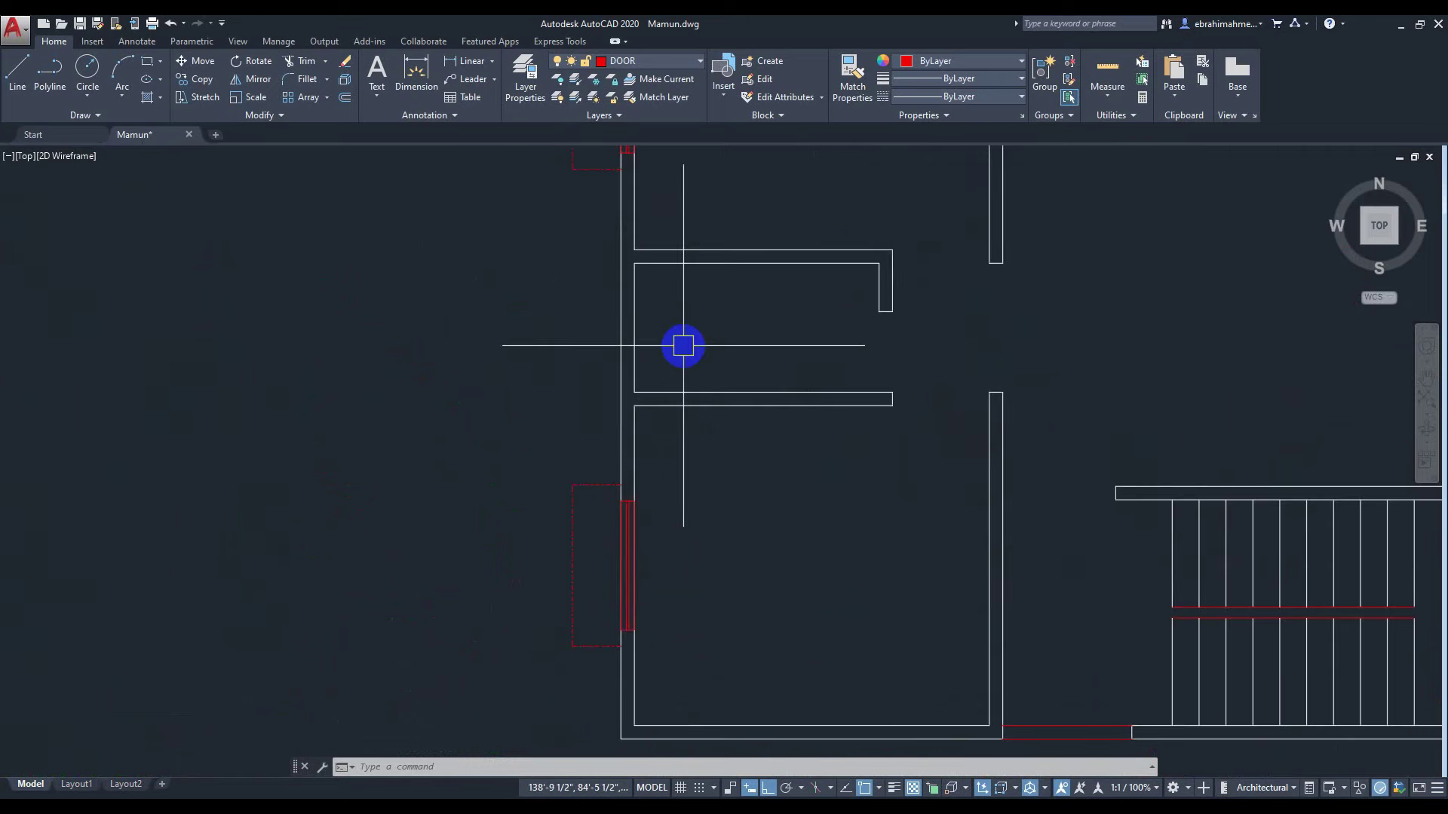
pyautogui.press('Return')
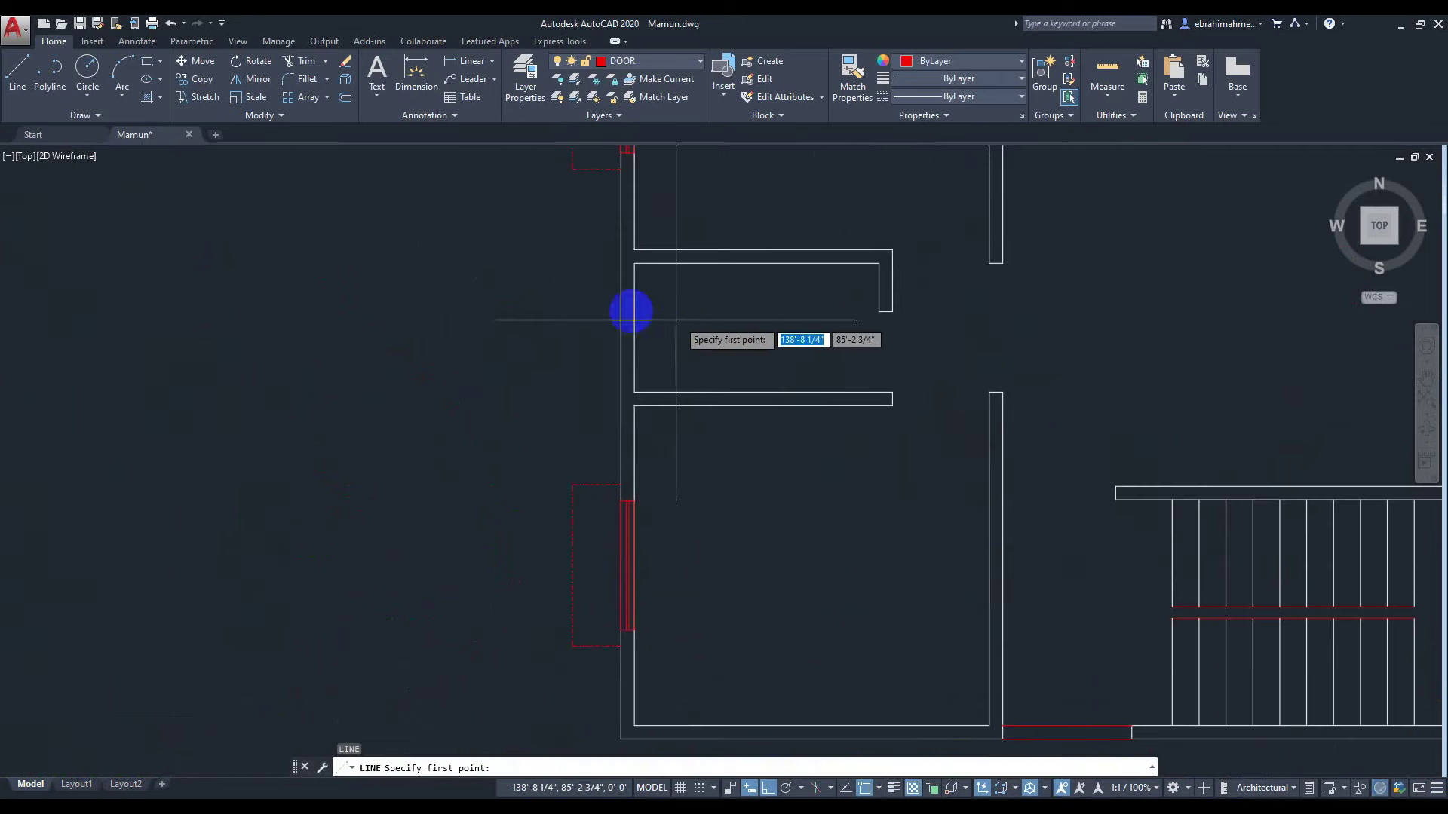
pyautogui.click(488, 328)
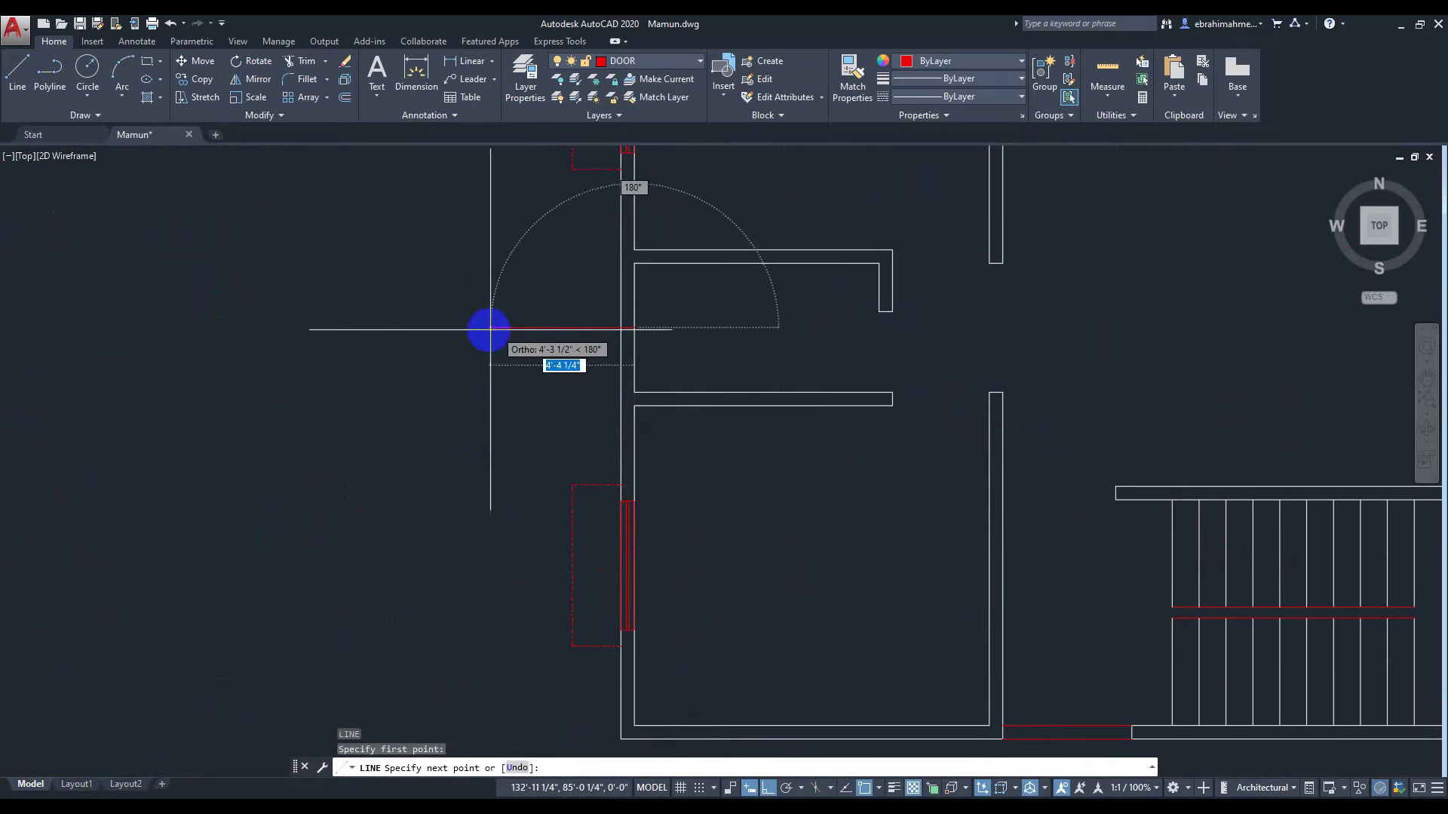
pyautogui.rightClick(488, 328)
pyautogui.click(514, 339)
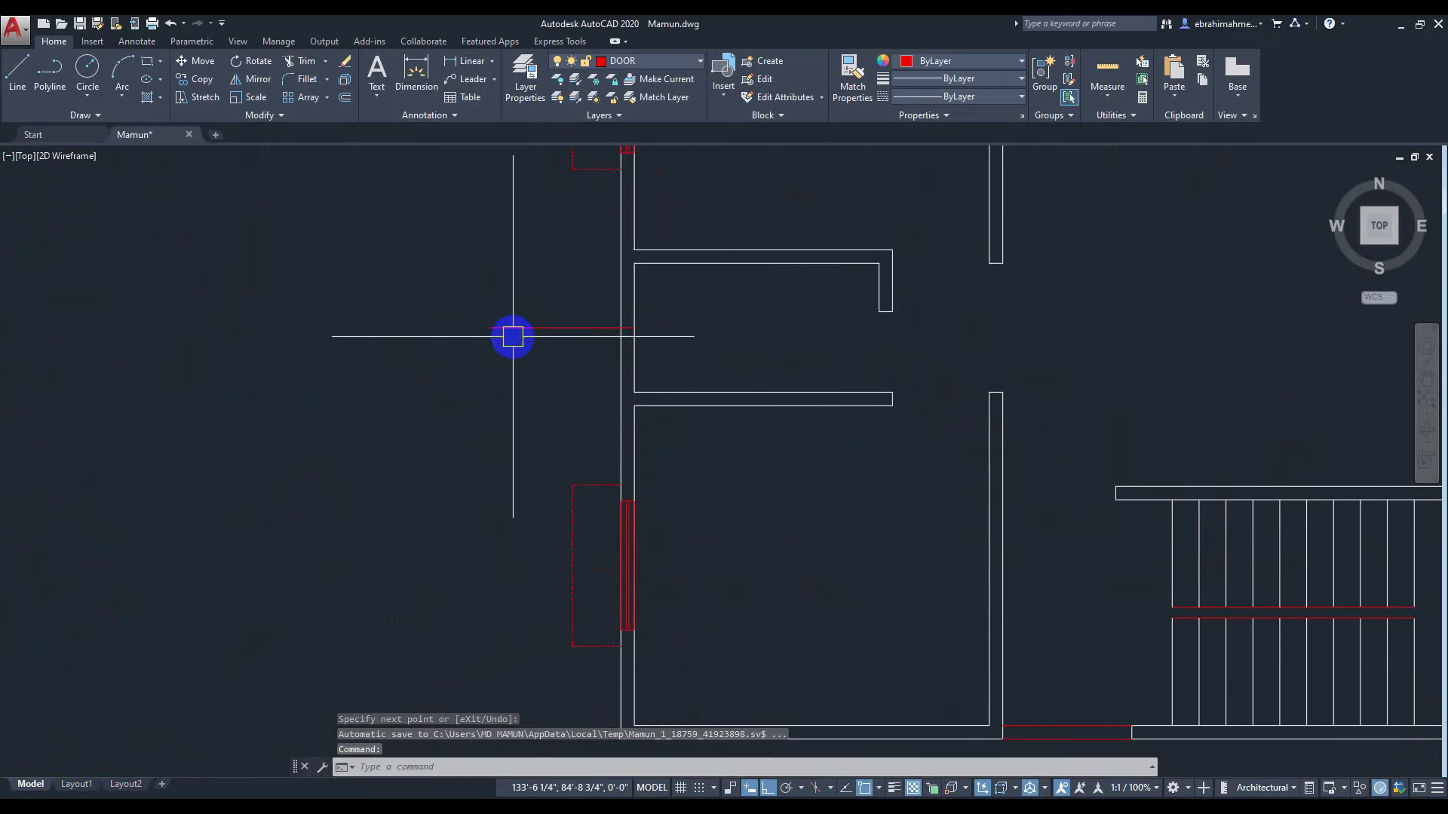
# Offset the horizontal centre line at the lower toilet's left wall by 1' to both sides.
pyautogui.write('o')
pyautogui.press('Return')
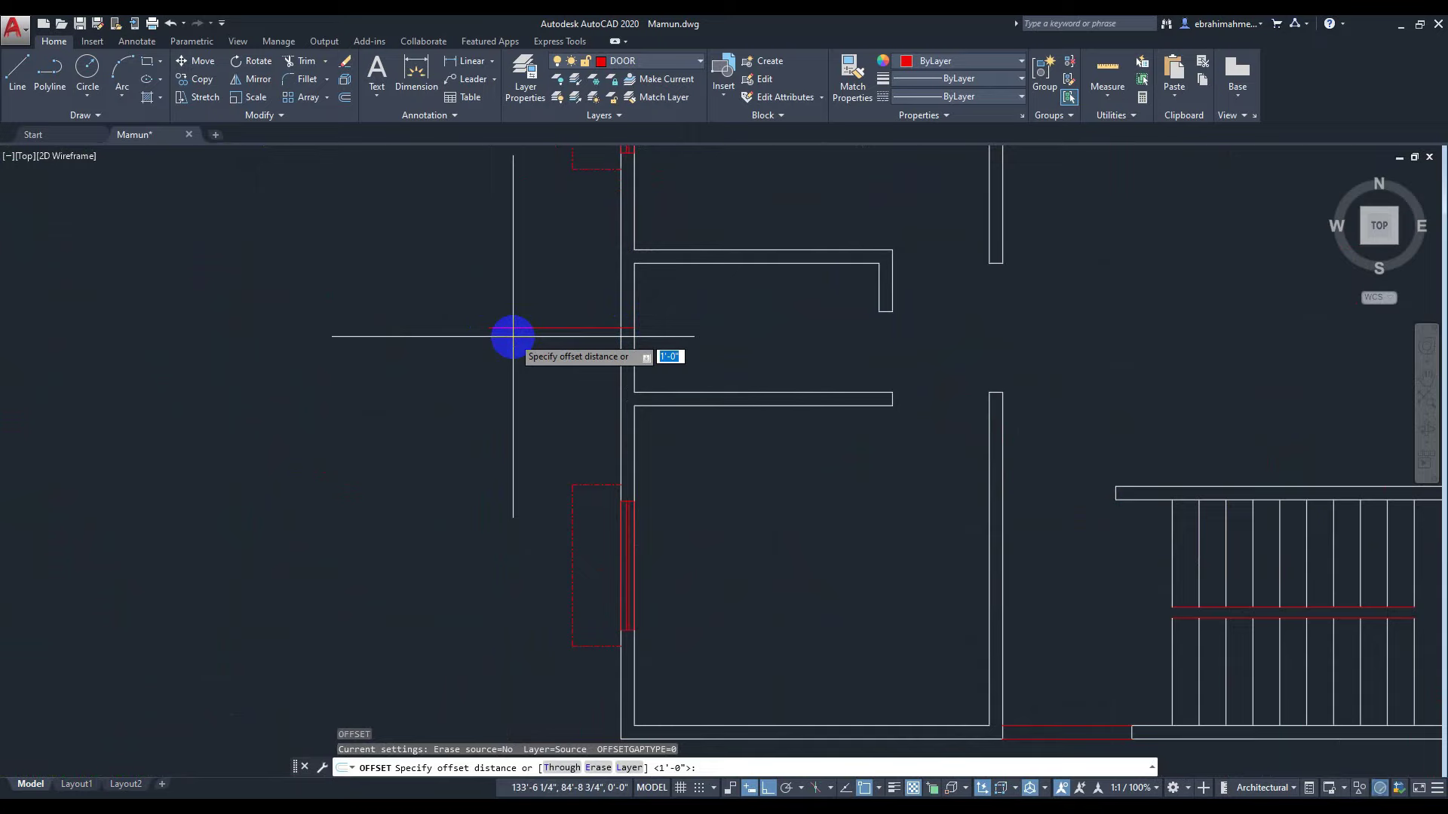
pyautogui.write("1'")
pyautogui.press('Return')
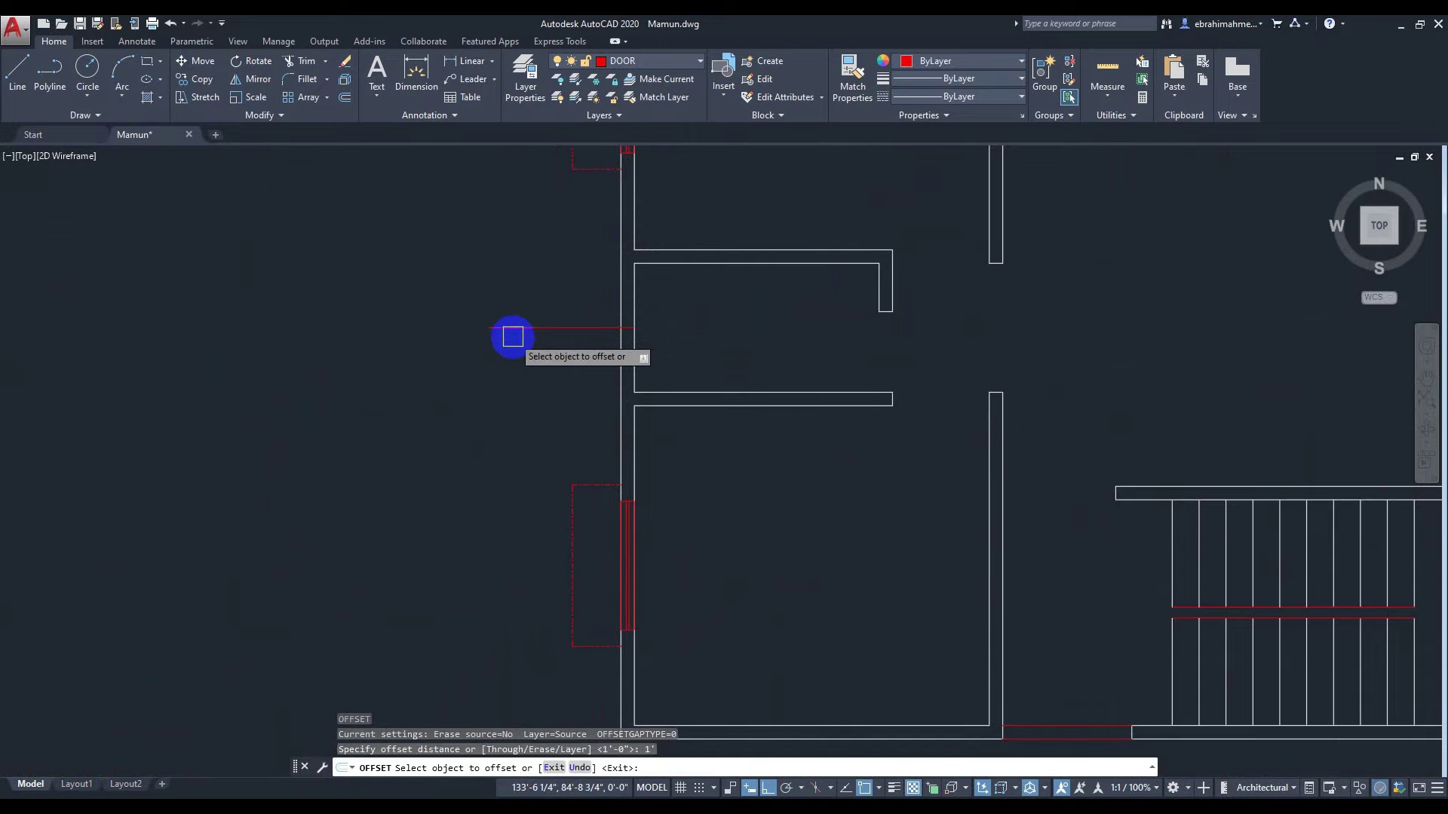
pyautogui.scroll(3, 520, 332)
pyautogui.click(692, 326)
pyautogui.click(698, 324)
pyautogui.click(701, 326)
pyautogui.click(682, 396)
pyautogui.scroll(-3, 675, 394)
pyautogui.moveTo(664, 392); pyautogui.dragTo(620, 393, button='middle')
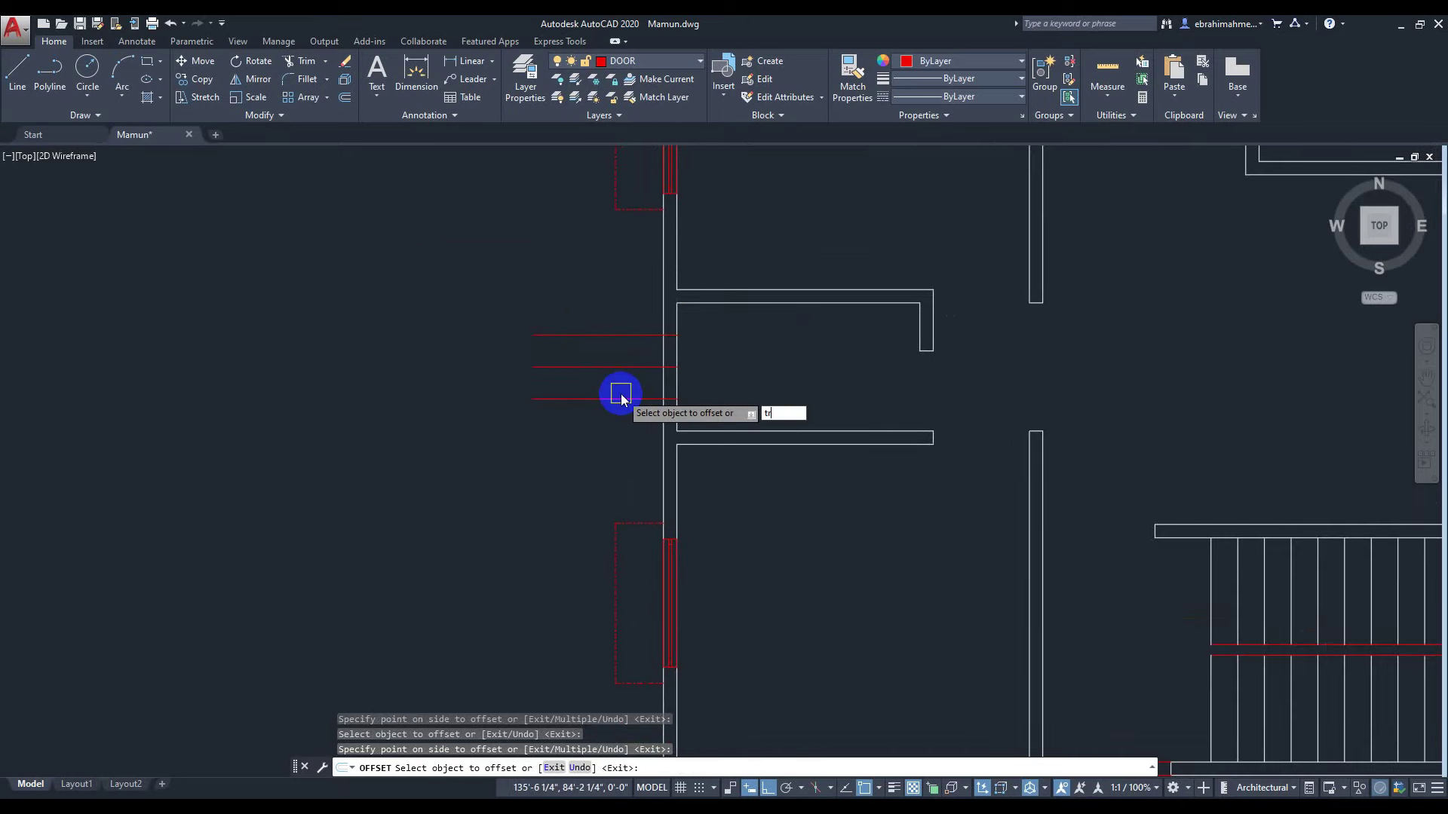
pyautogui.press('Escape')
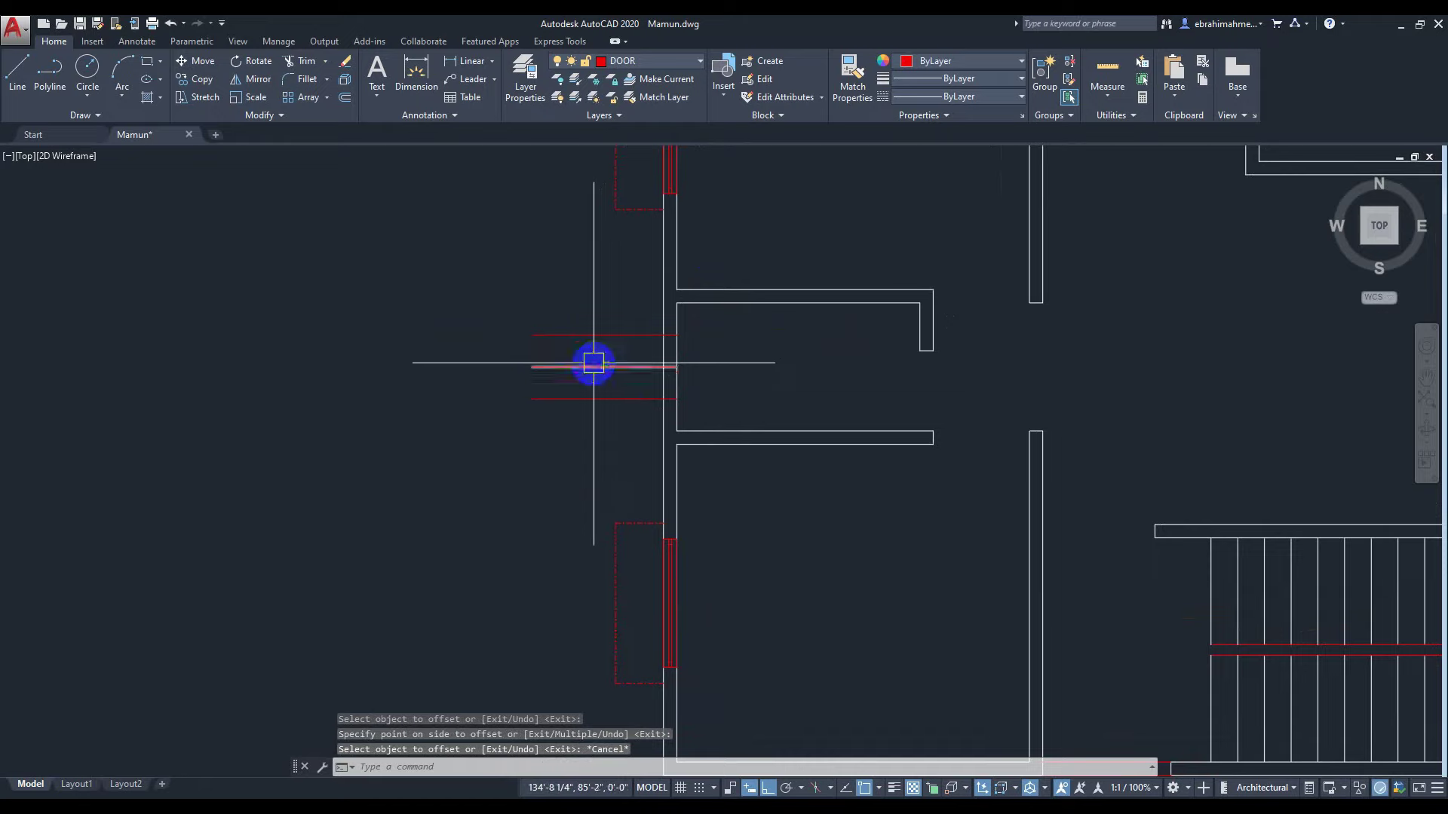
# Delete the middle line and trim the two remaining horizontal lines back to the lower toilet's outer wall face.
pyautogui.click(594, 367)
pyautogui.press('Delete')
pyautogui.scroll(4, 708, 370)
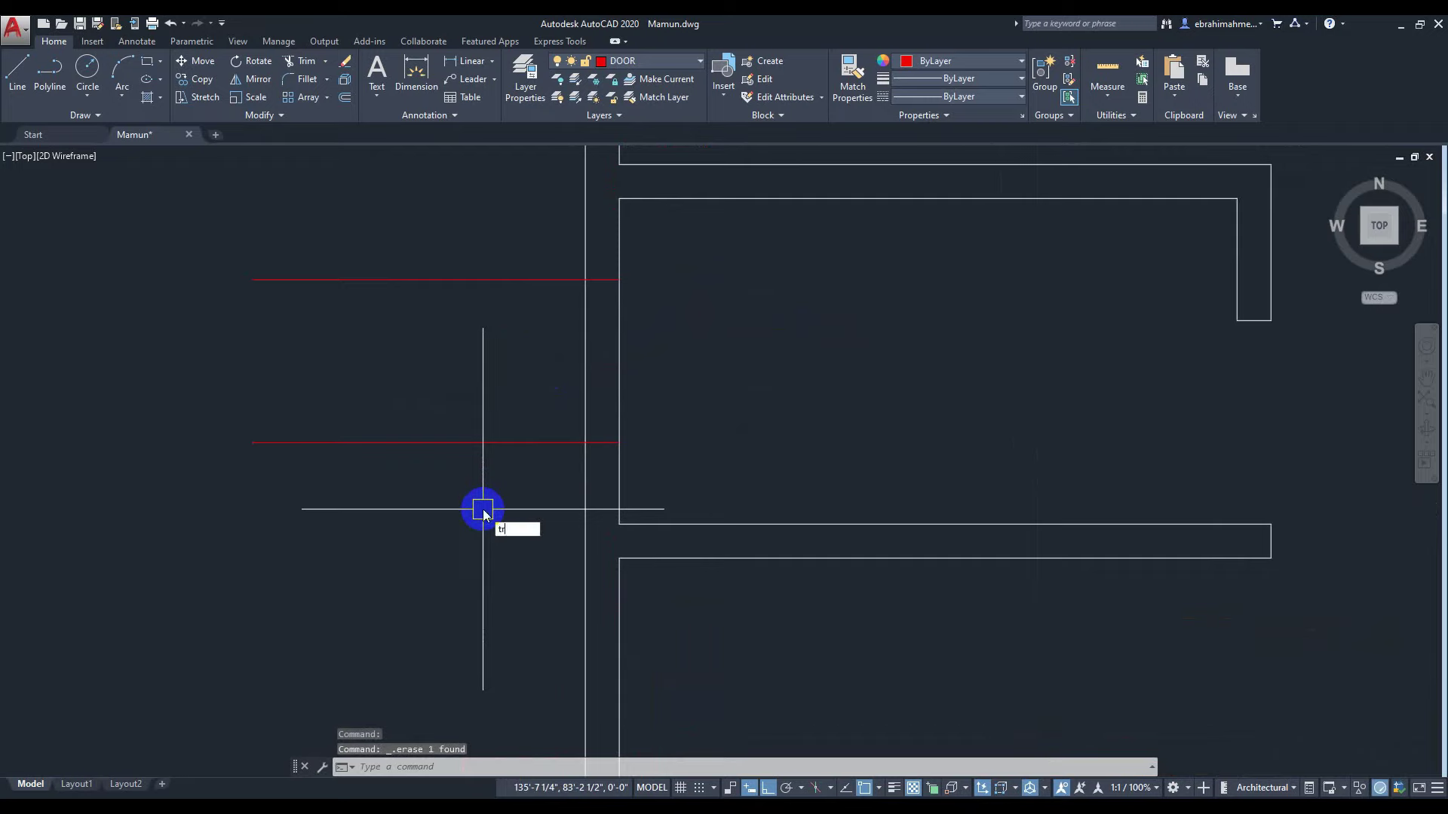
pyautogui.press('Return')
pyautogui.moveTo(450, 490); pyautogui.dragTo(445, 234)
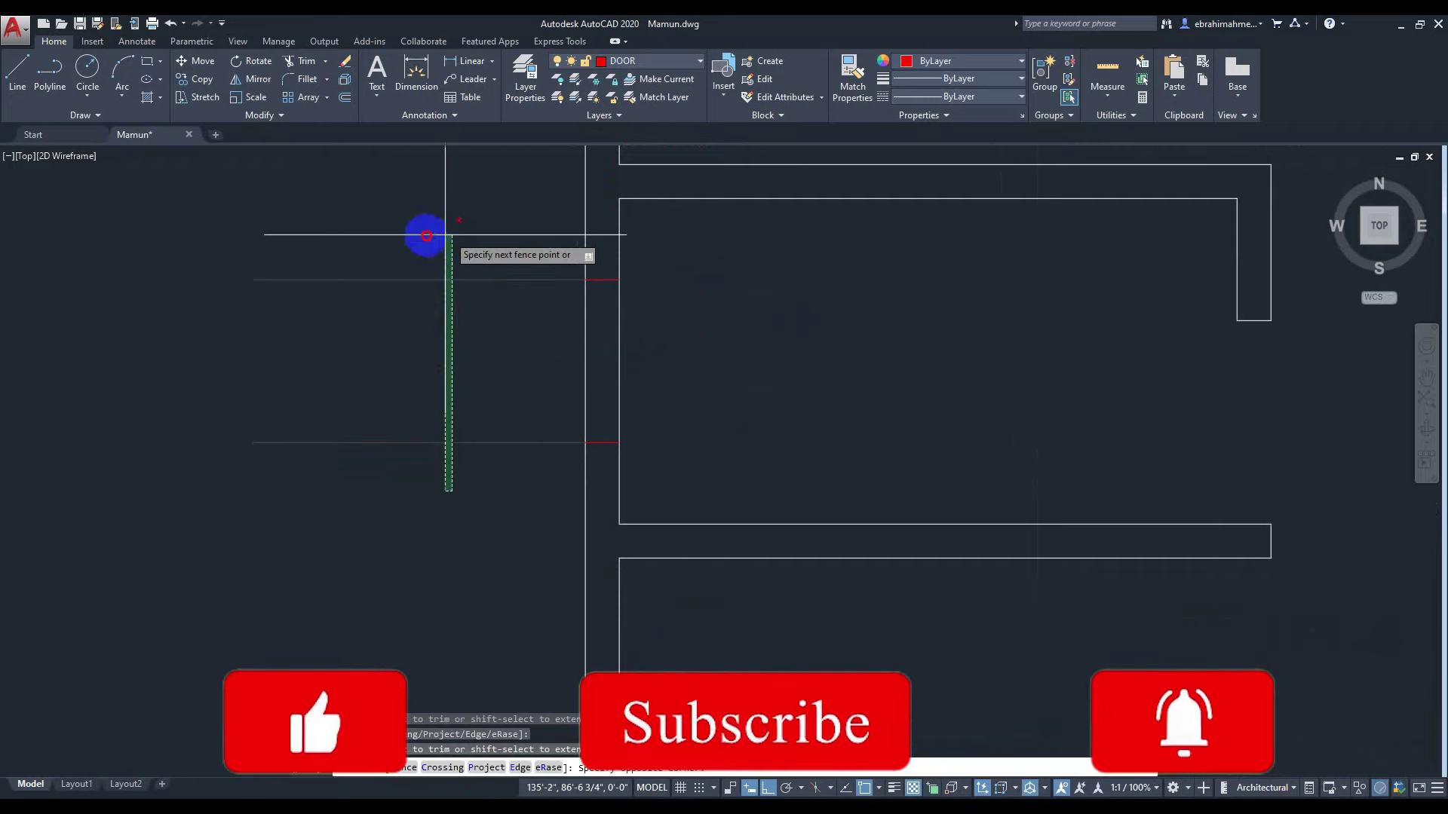
pyautogui.click(426, 235)
pyautogui.click(414, 236)
pyautogui.click(434, 337)
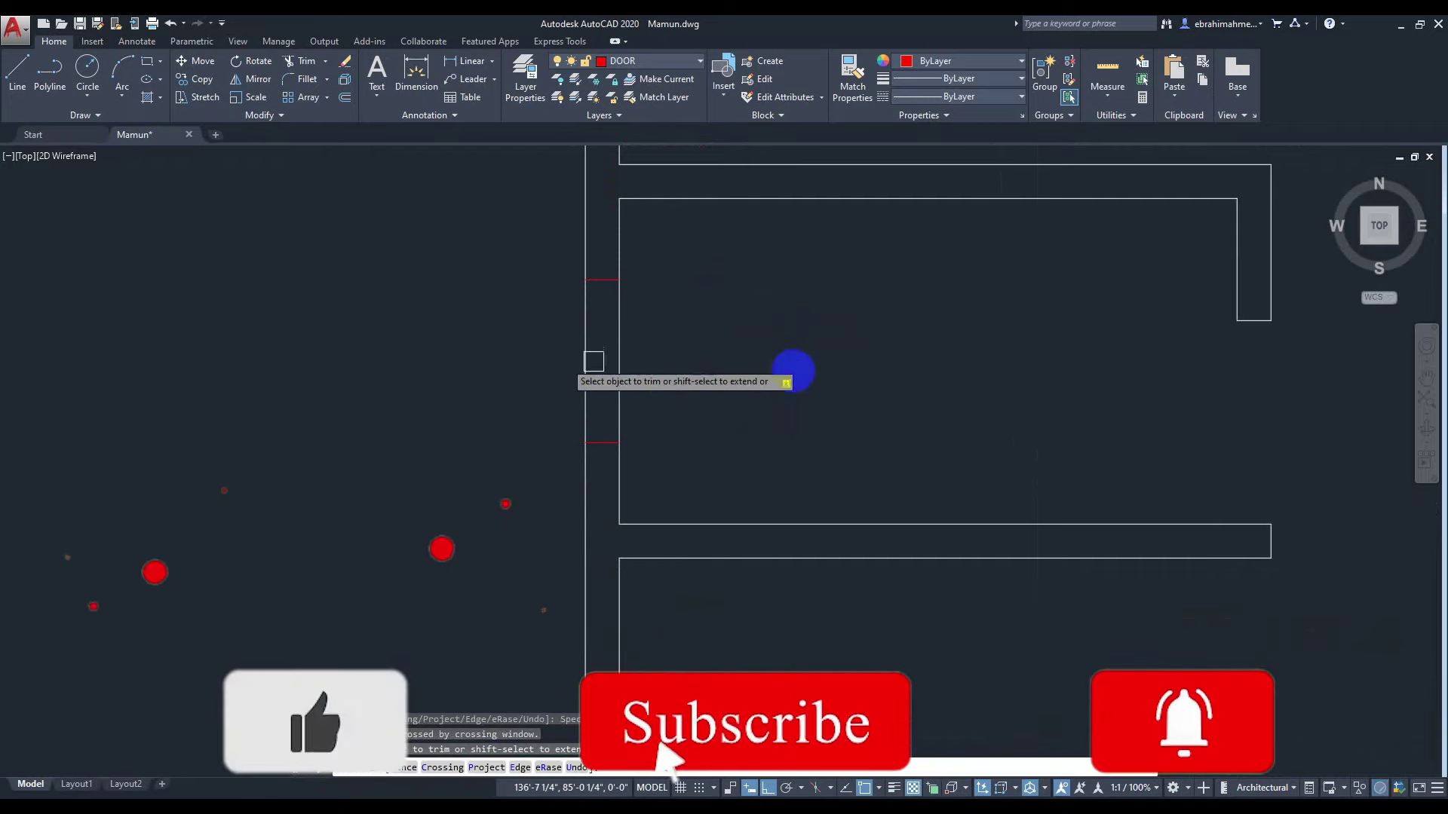
pyautogui.press('Escape')
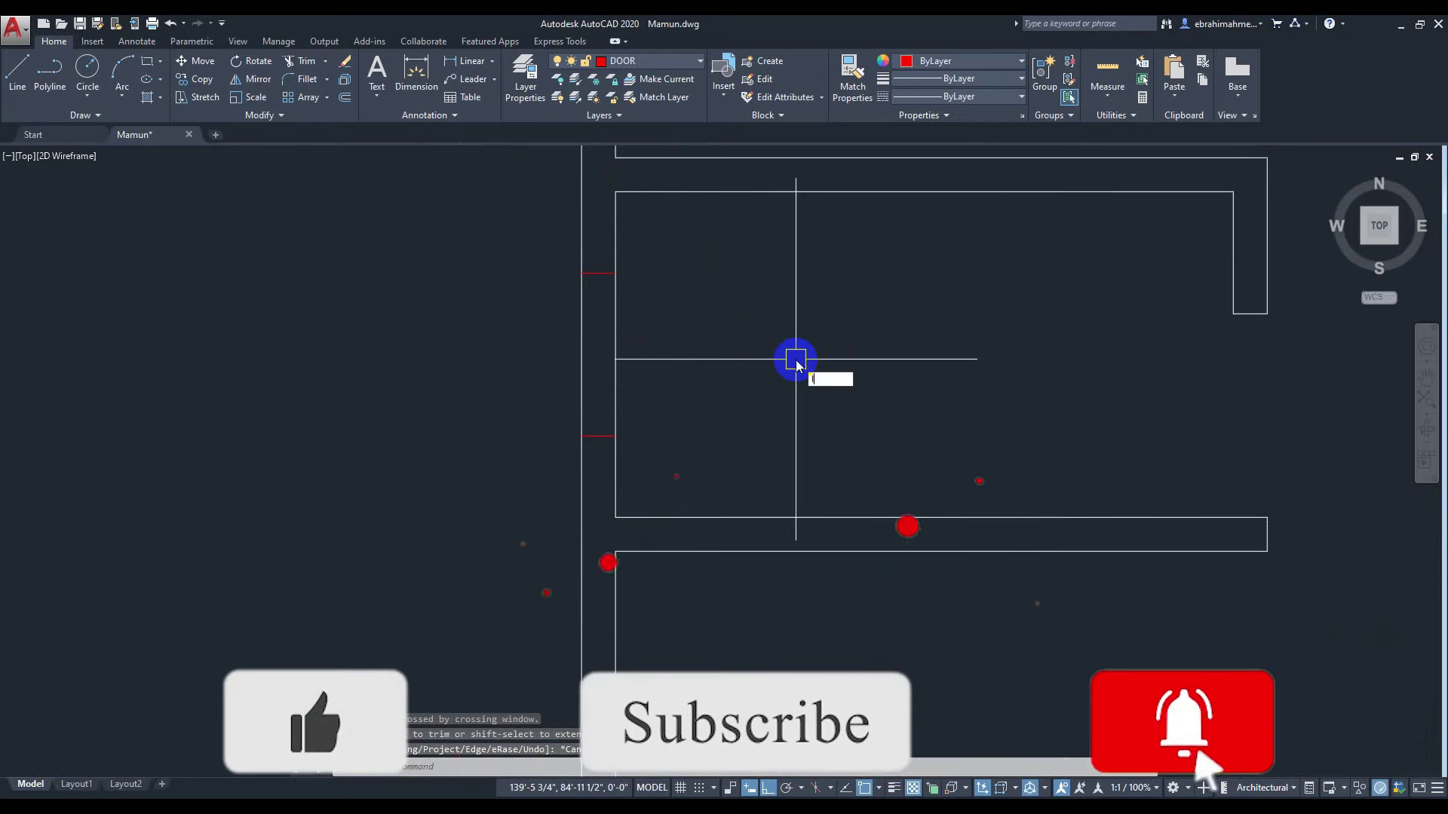
# Draw a vertical line joining the midpoints of the two window jamb lines in the lower toilet's left wall.
pyautogui.press('Return')
pyautogui.scroll(4, 785, 340)
pyautogui.scroll(-4, 486, 293)
pyautogui.moveTo(569, 307); pyautogui.dragTo(717, 324, button='middle')
pyautogui.scroll(2, 602, 310)
pyautogui.click(545, 229)
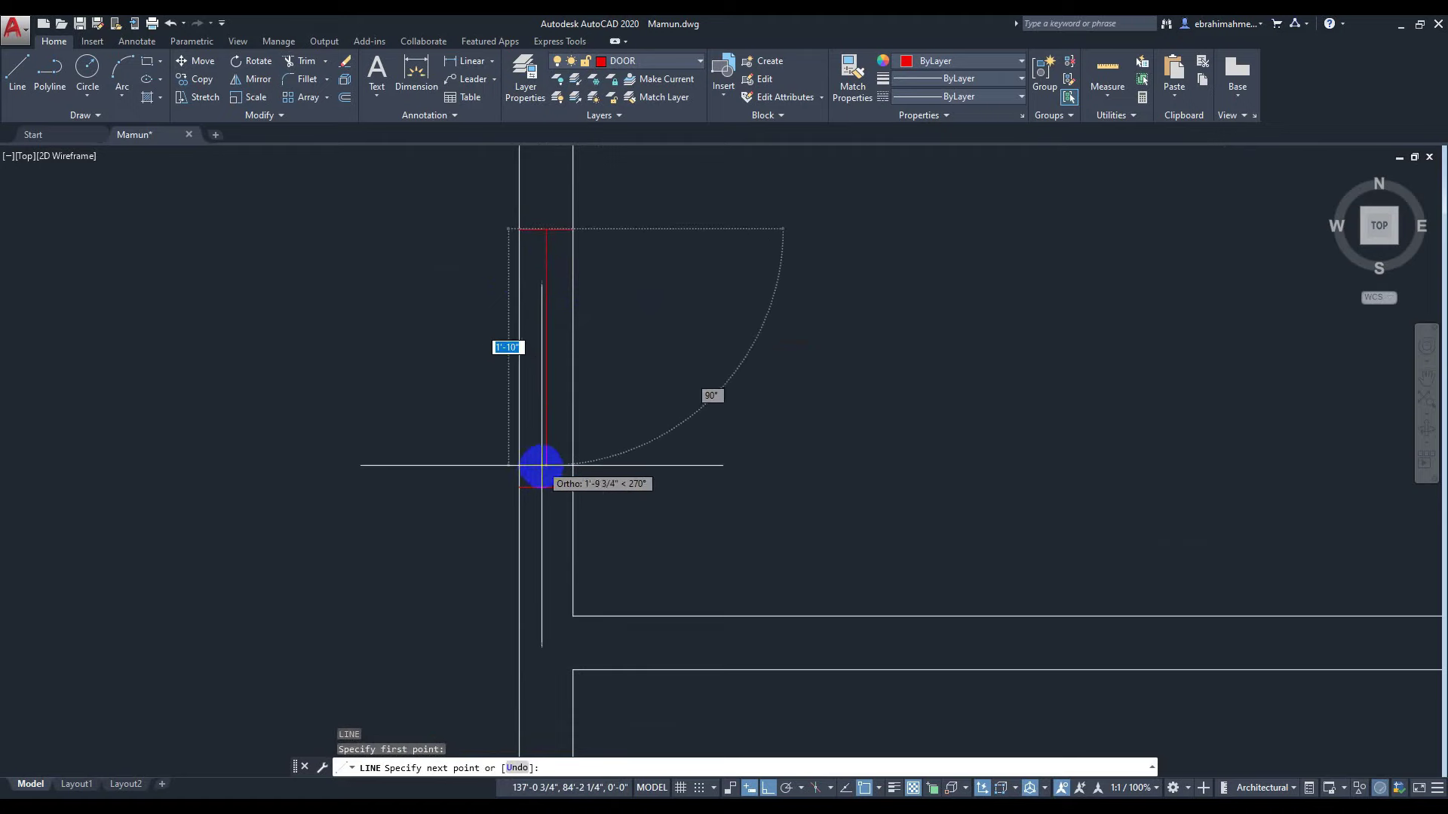
pyautogui.click(543, 486)
pyautogui.press('Return')
pyautogui.scroll(-5, 908, 420)
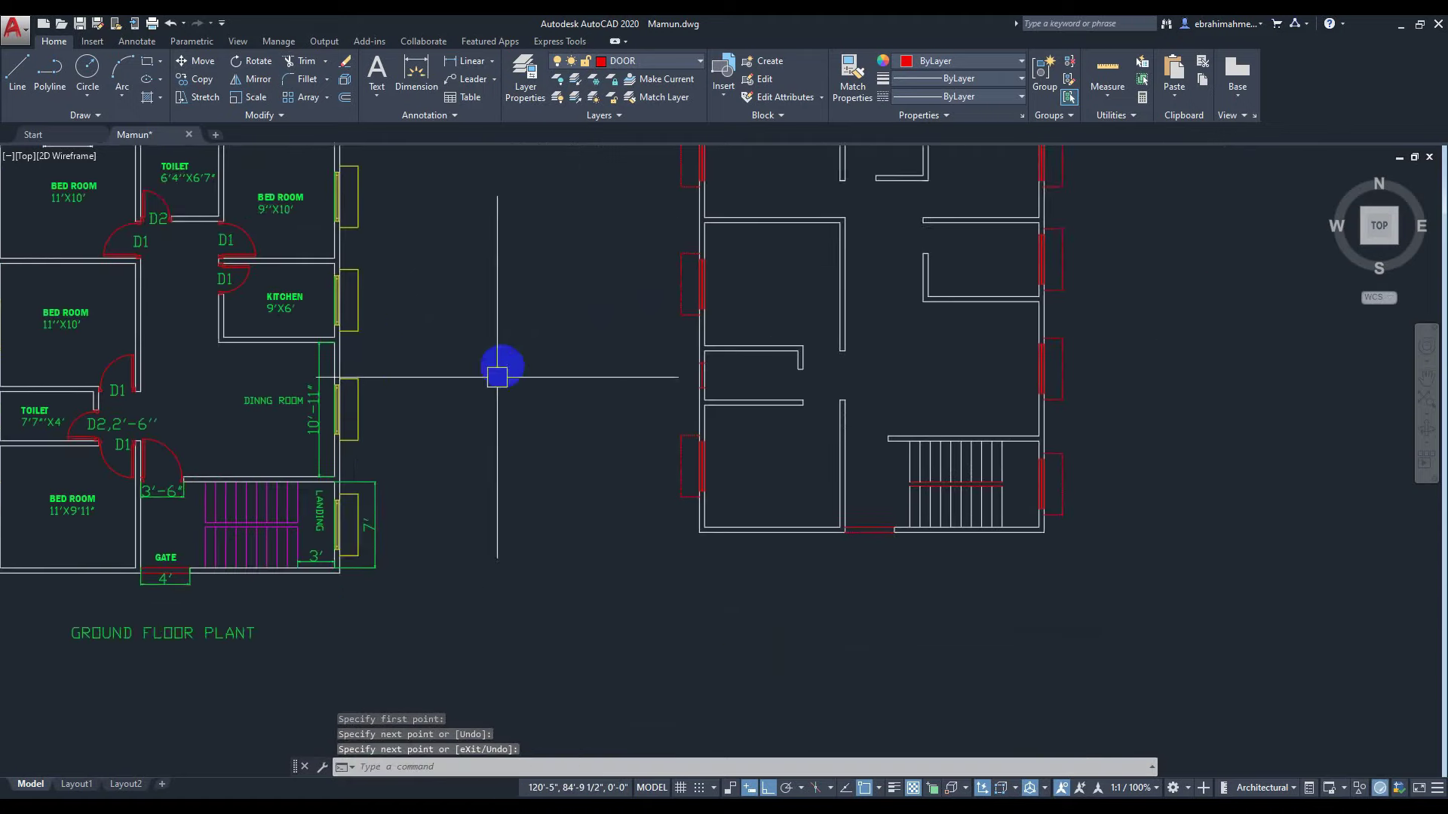
# Start a stepped door frame profile in the empty area right of both plans with lines 2" rightwards and 2" down.
pyautogui.scroll(-3, 497, 377)
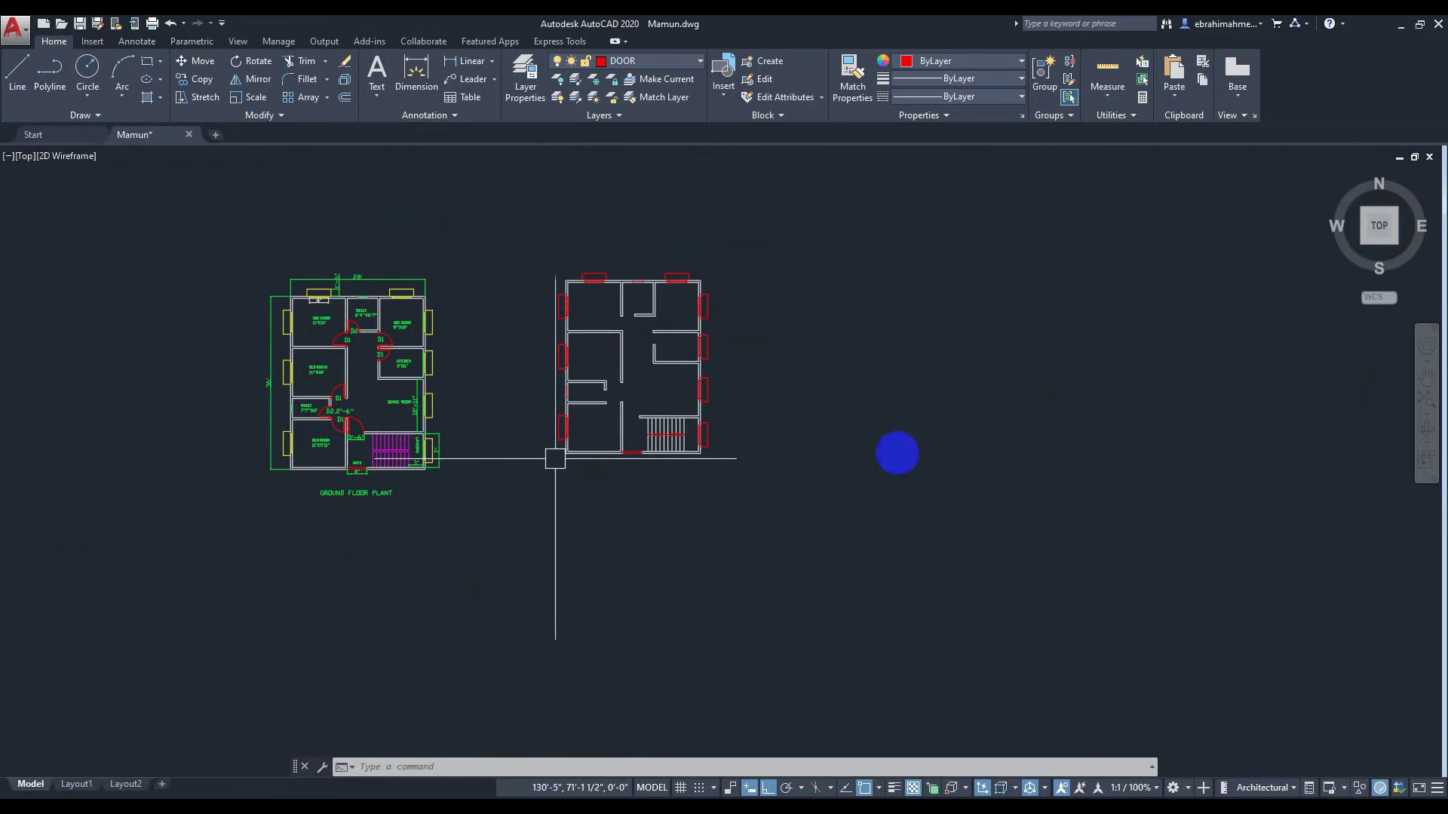
pyautogui.moveTo(943, 394); pyautogui.dragTo(930, 401, button='middle')
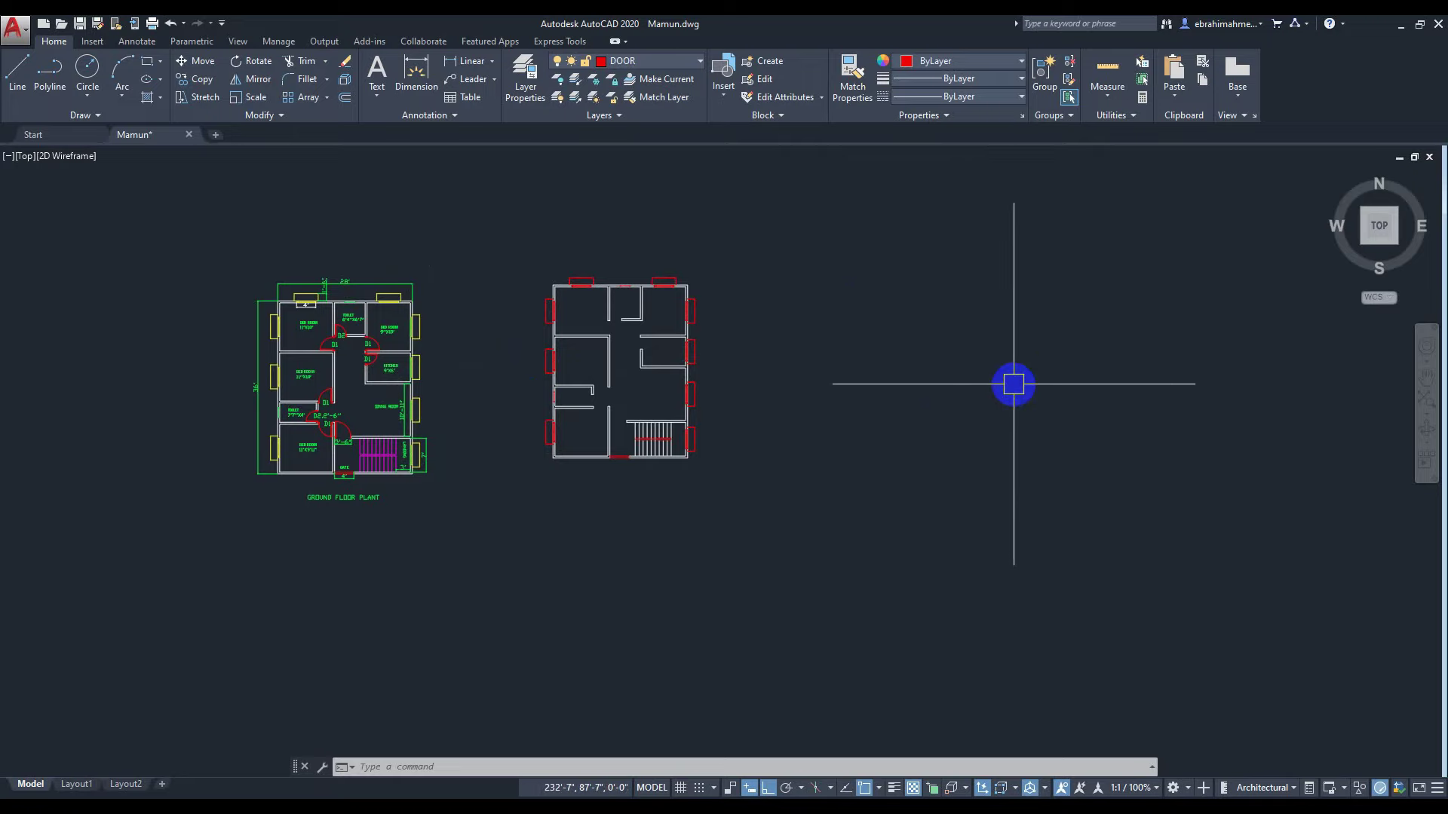
pyautogui.write('l')
pyautogui.press('Return')
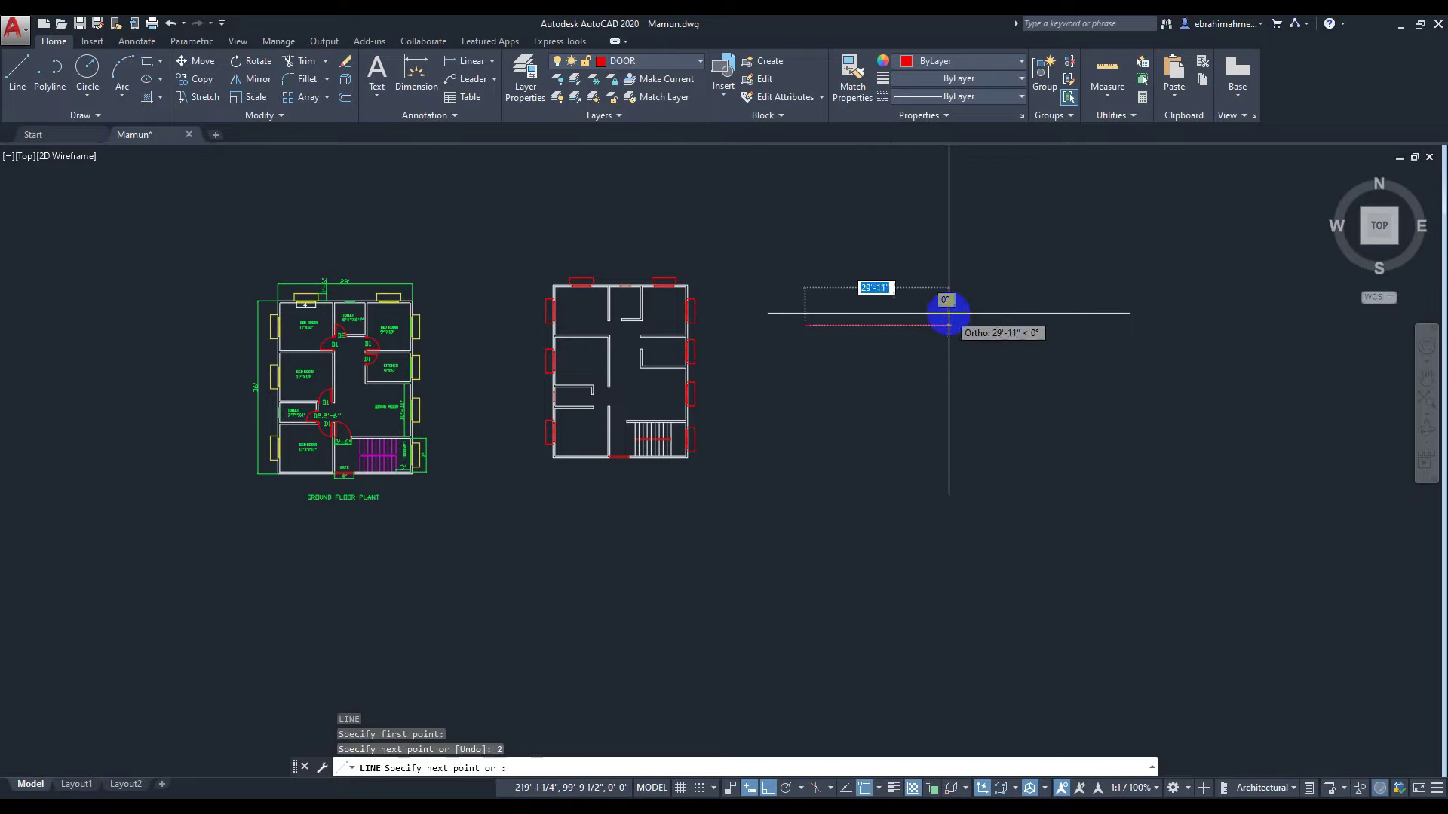
pyautogui.scroll(6, 845, 361)
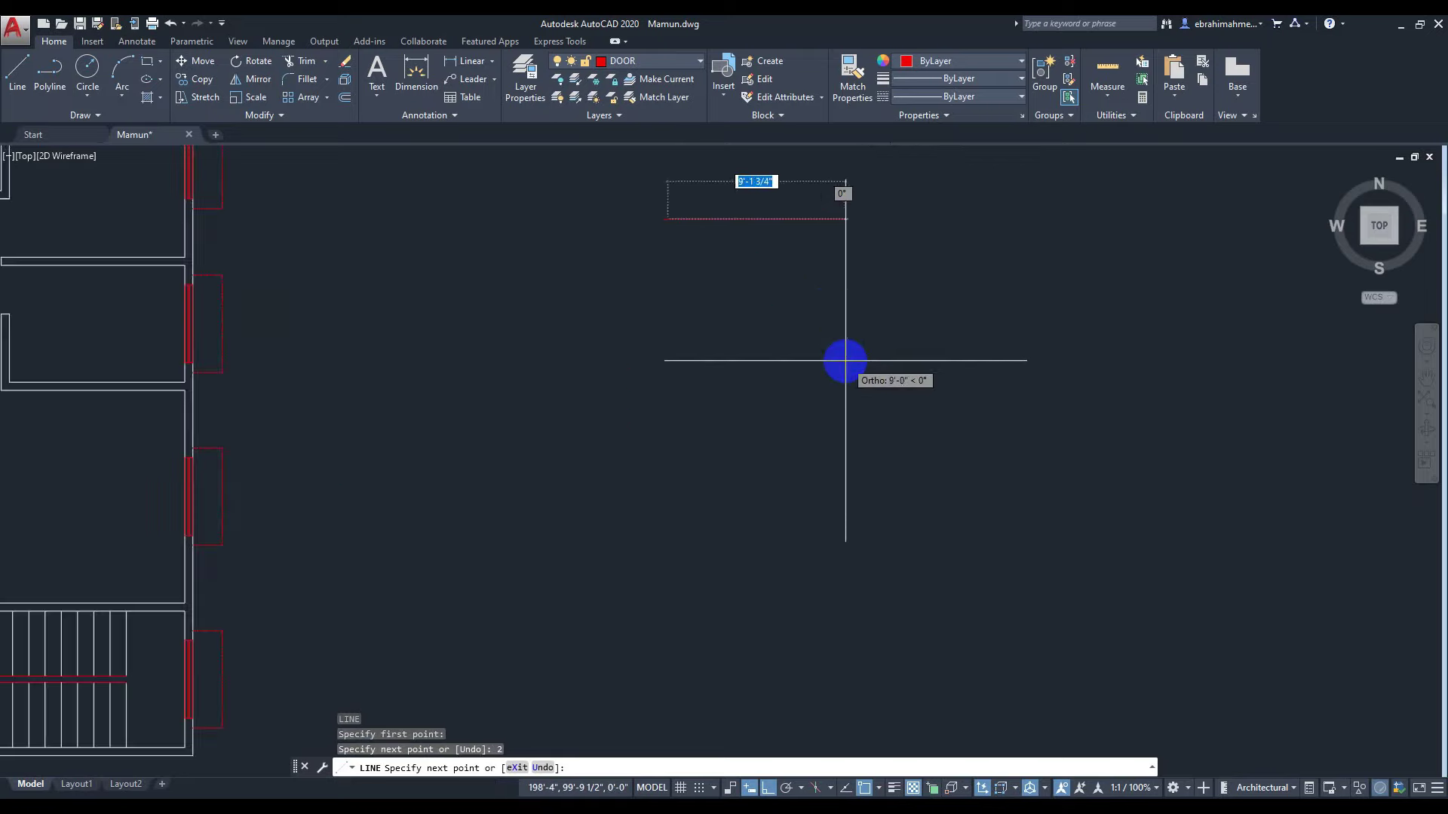
pyautogui.moveTo(735, 262); pyautogui.dragTo(827, 346, button='middle')
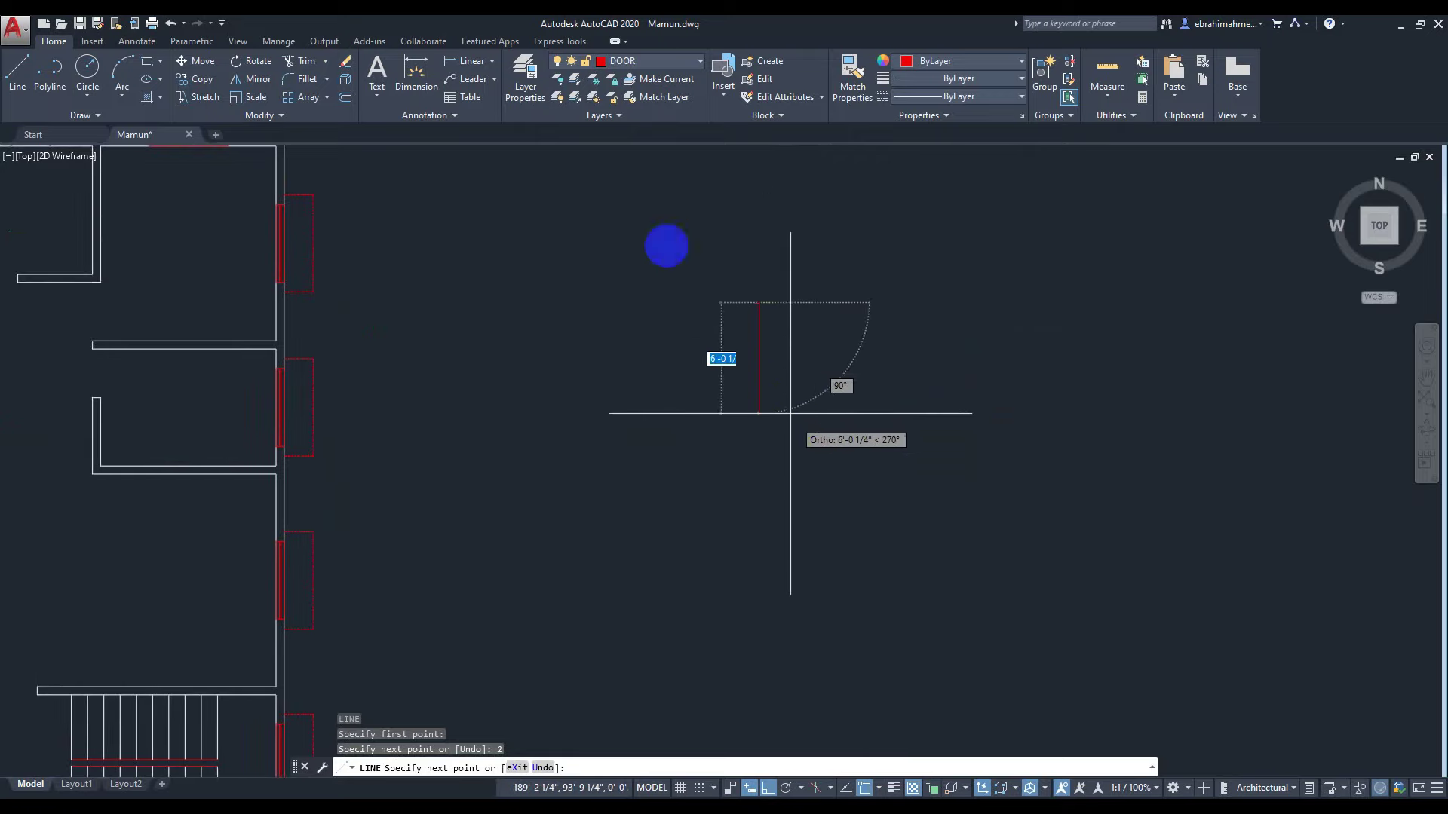
pyautogui.scroll(2, 802, 294)
pyautogui.scroll(2, 807, 292)
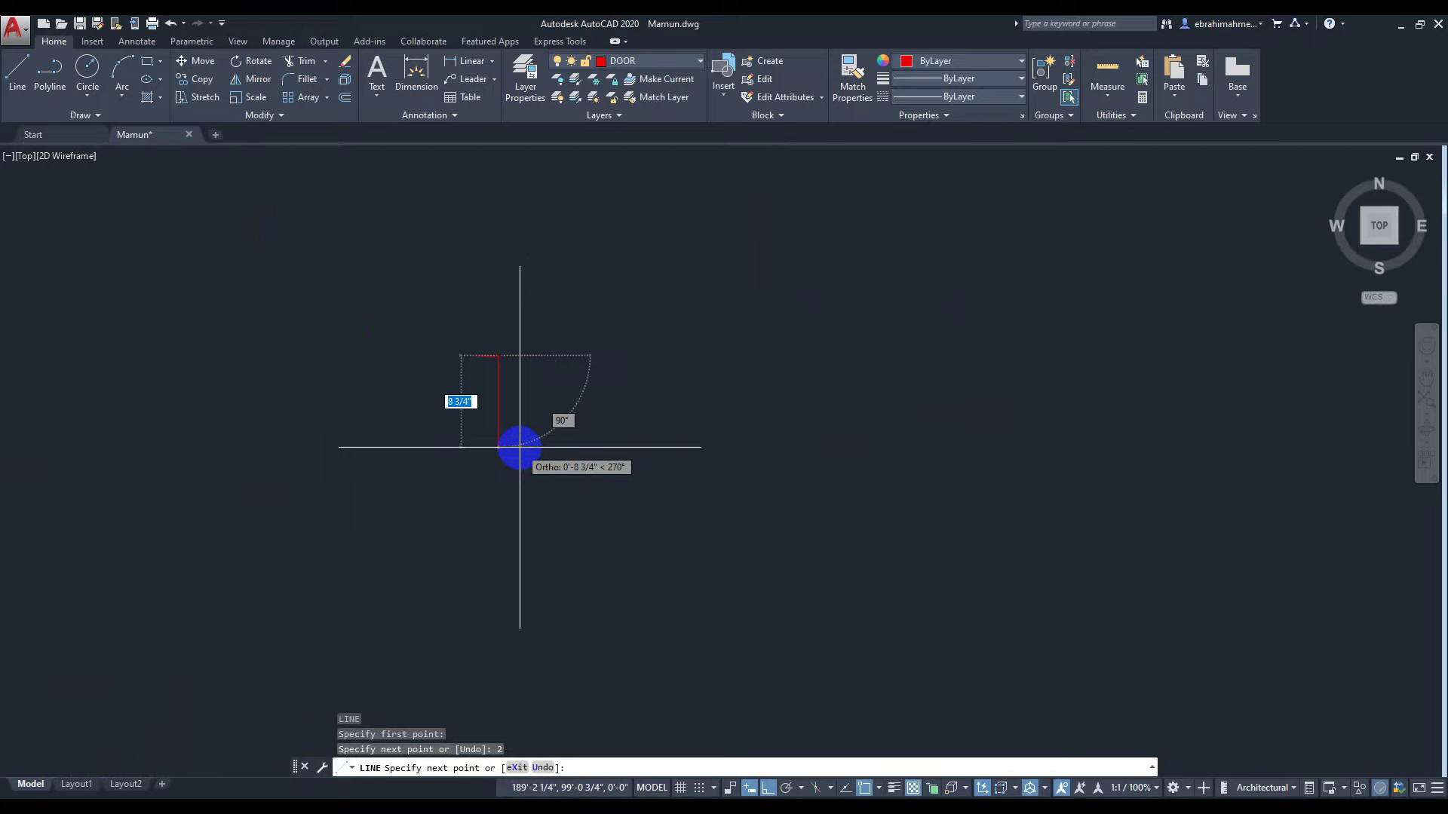
pyautogui.press('Return')
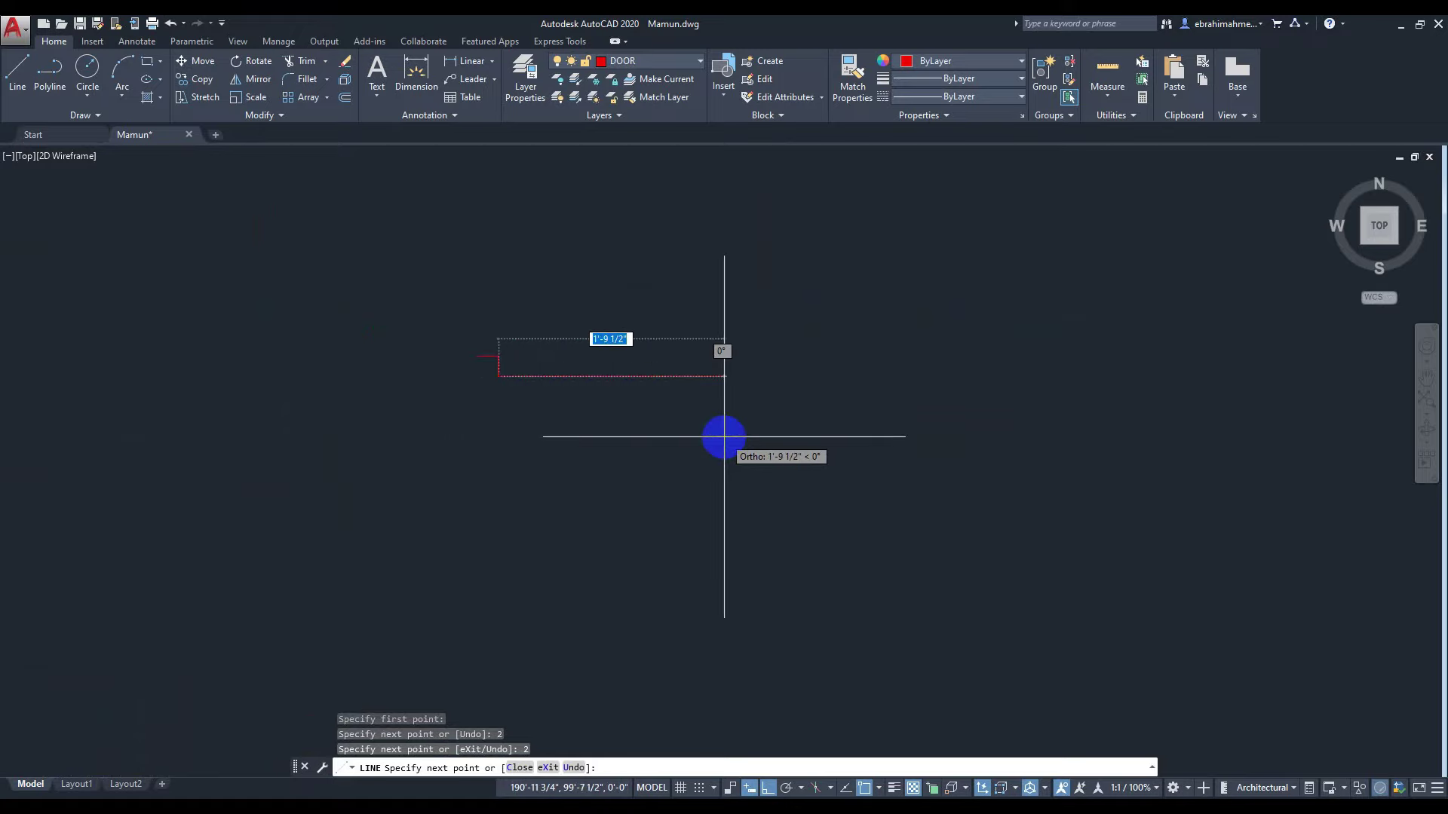
# Continue the stepped profile 1" rightwards, 2" down and 3" leftwards, and close it at its starting point.
pyautogui.write('1')
pyautogui.press('Return')
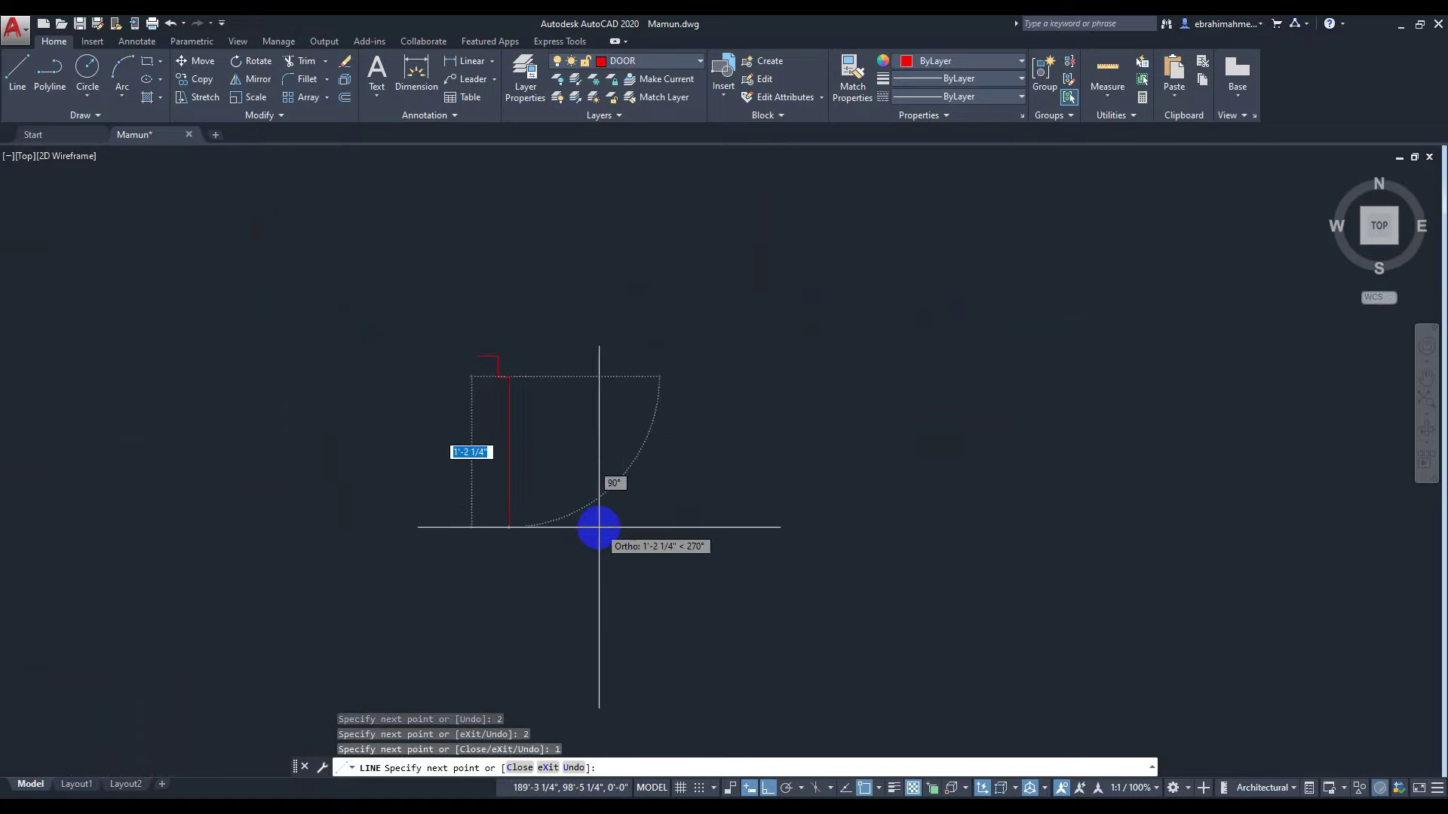
pyautogui.press('Return')
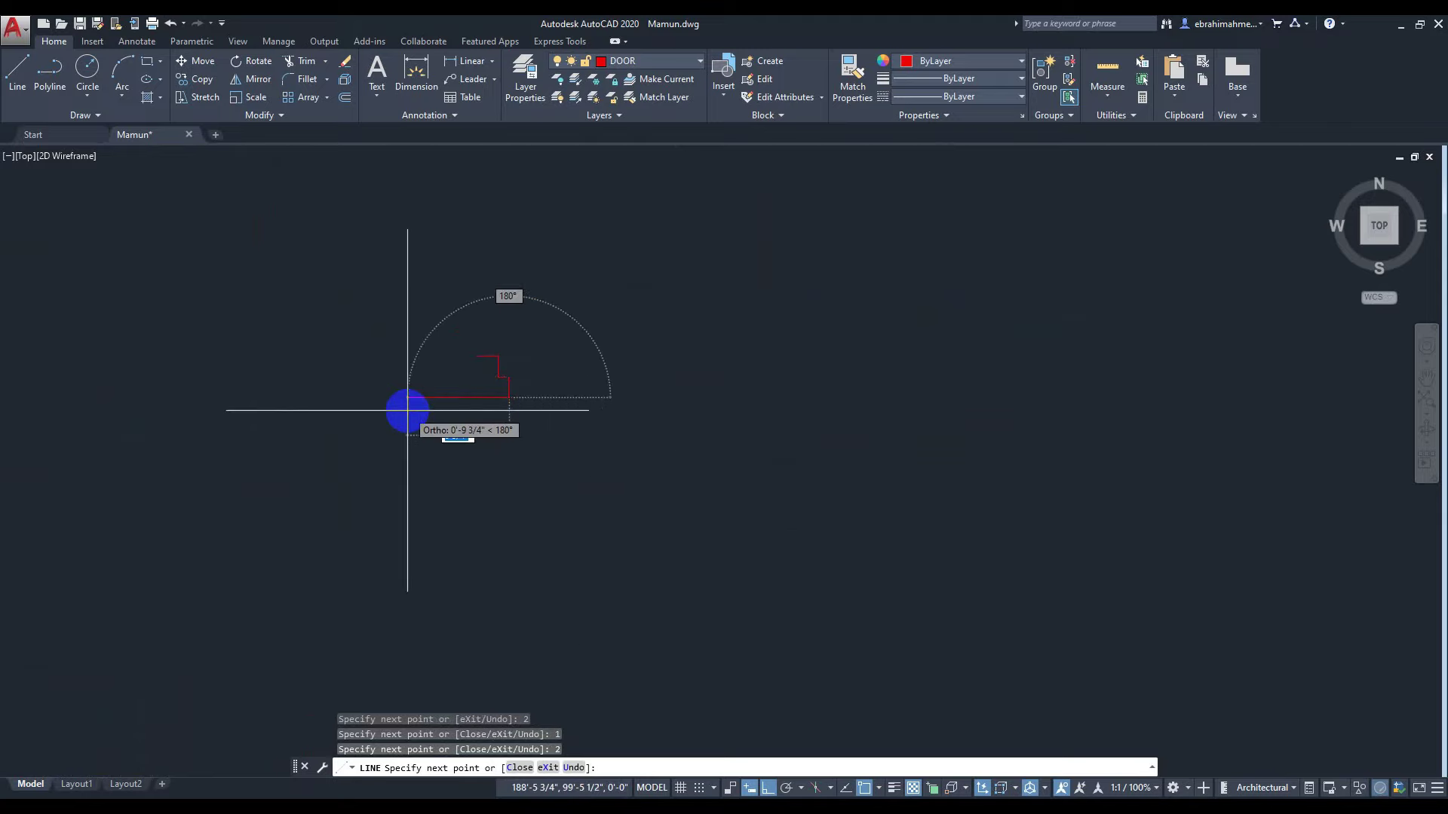
pyautogui.press('Return')
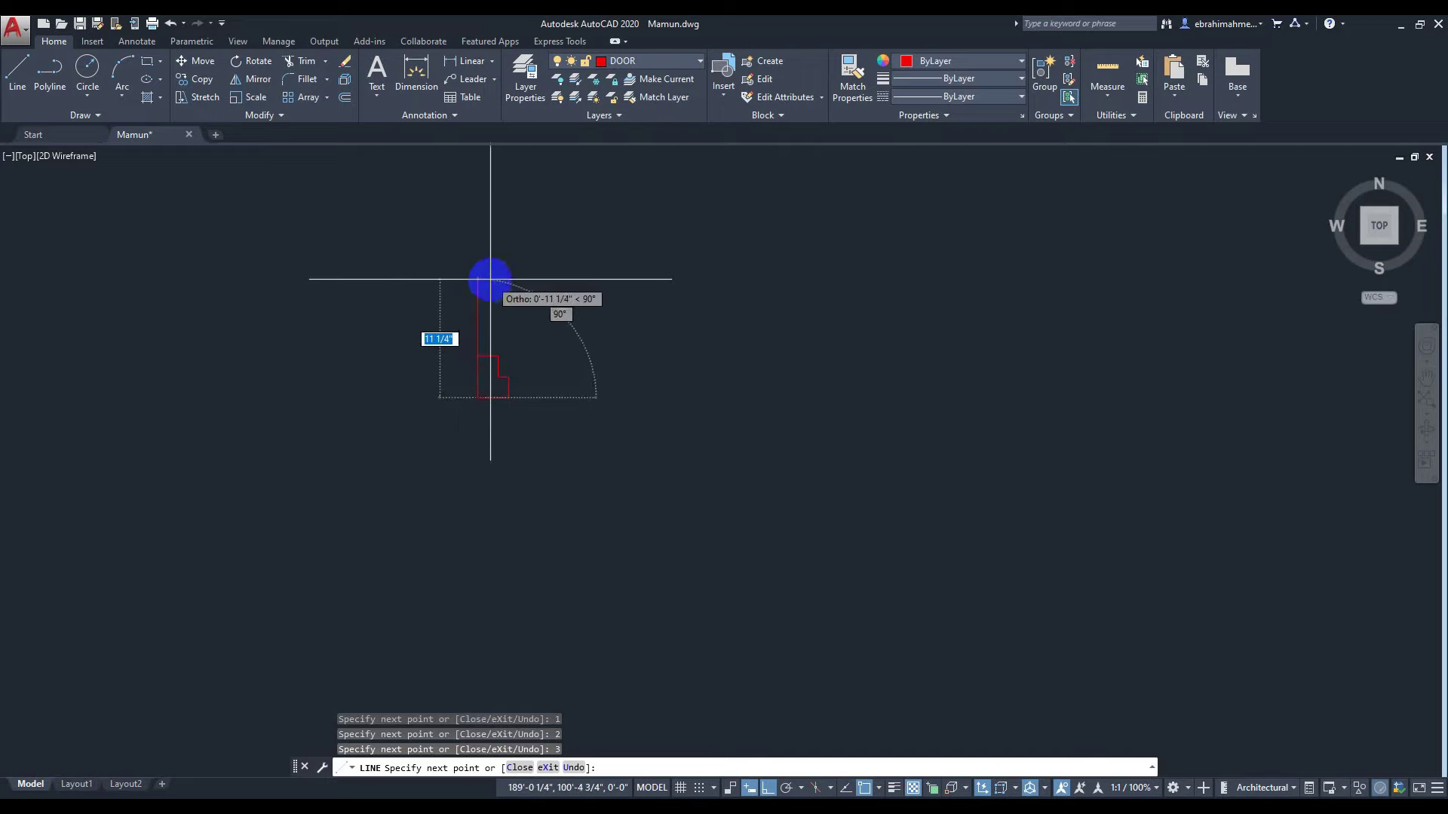
pyautogui.click(481, 355)
pyautogui.press('Return')
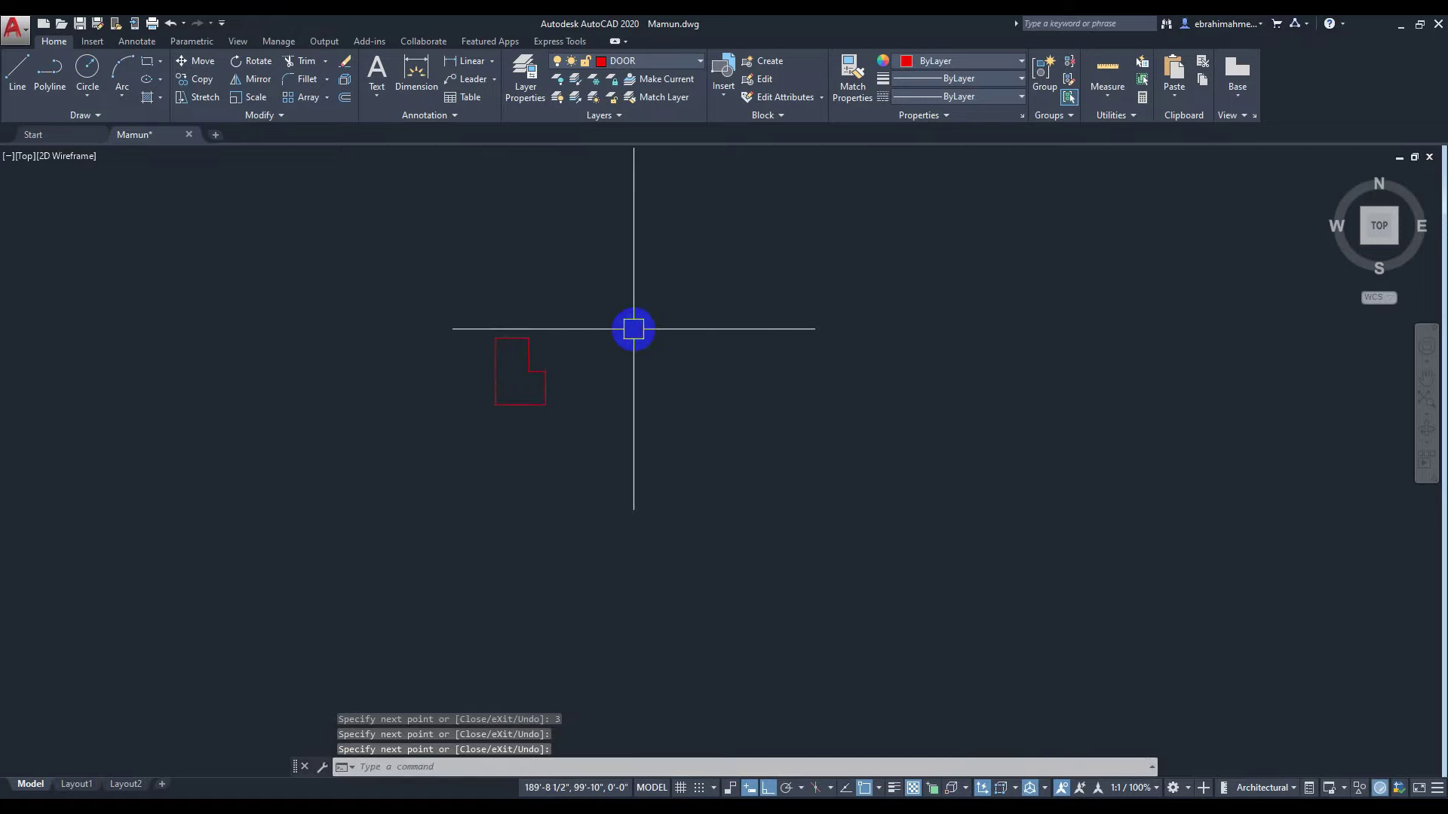
# Draw a 3' horizontal line rightwards from the bottom-left corner of the stepped frame profile.
pyautogui.write('l')
pyautogui.press('Return')
pyautogui.click(549, 376)
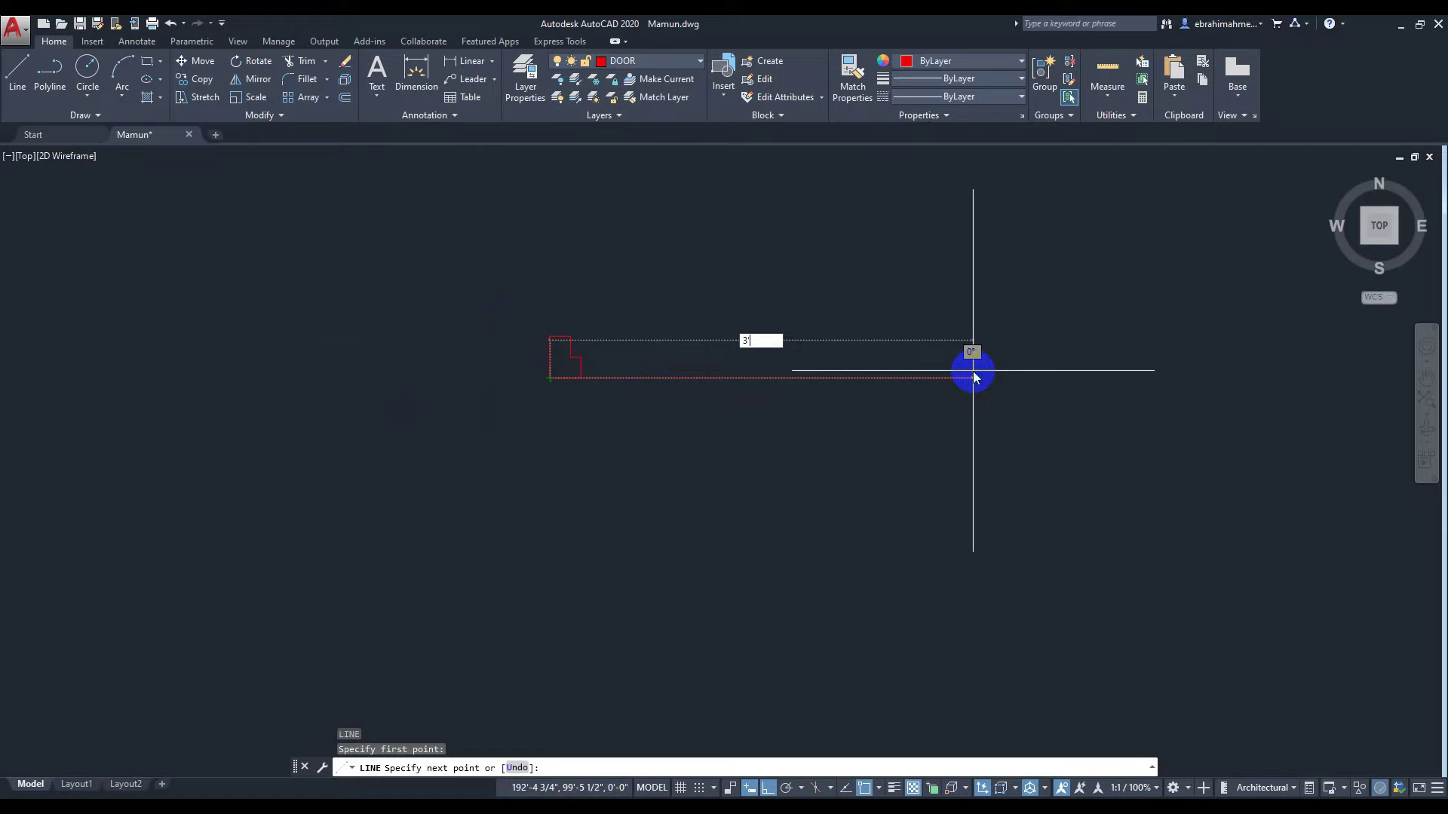
pyautogui.press('Return')
pyautogui.moveTo(952, 365); pyautogui.dragTo(895, 357, button='middle')
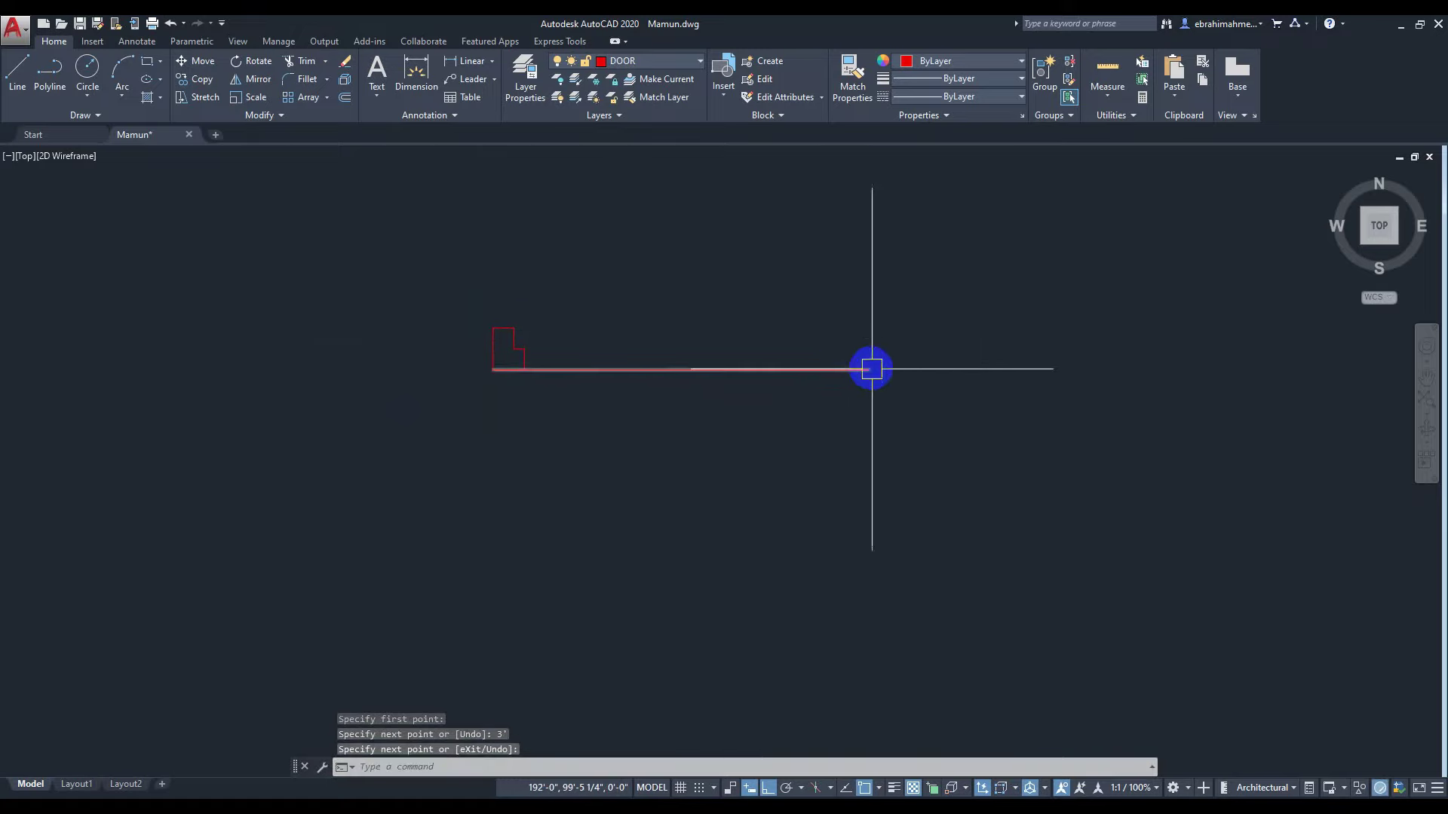
pyautogui.press('Return')
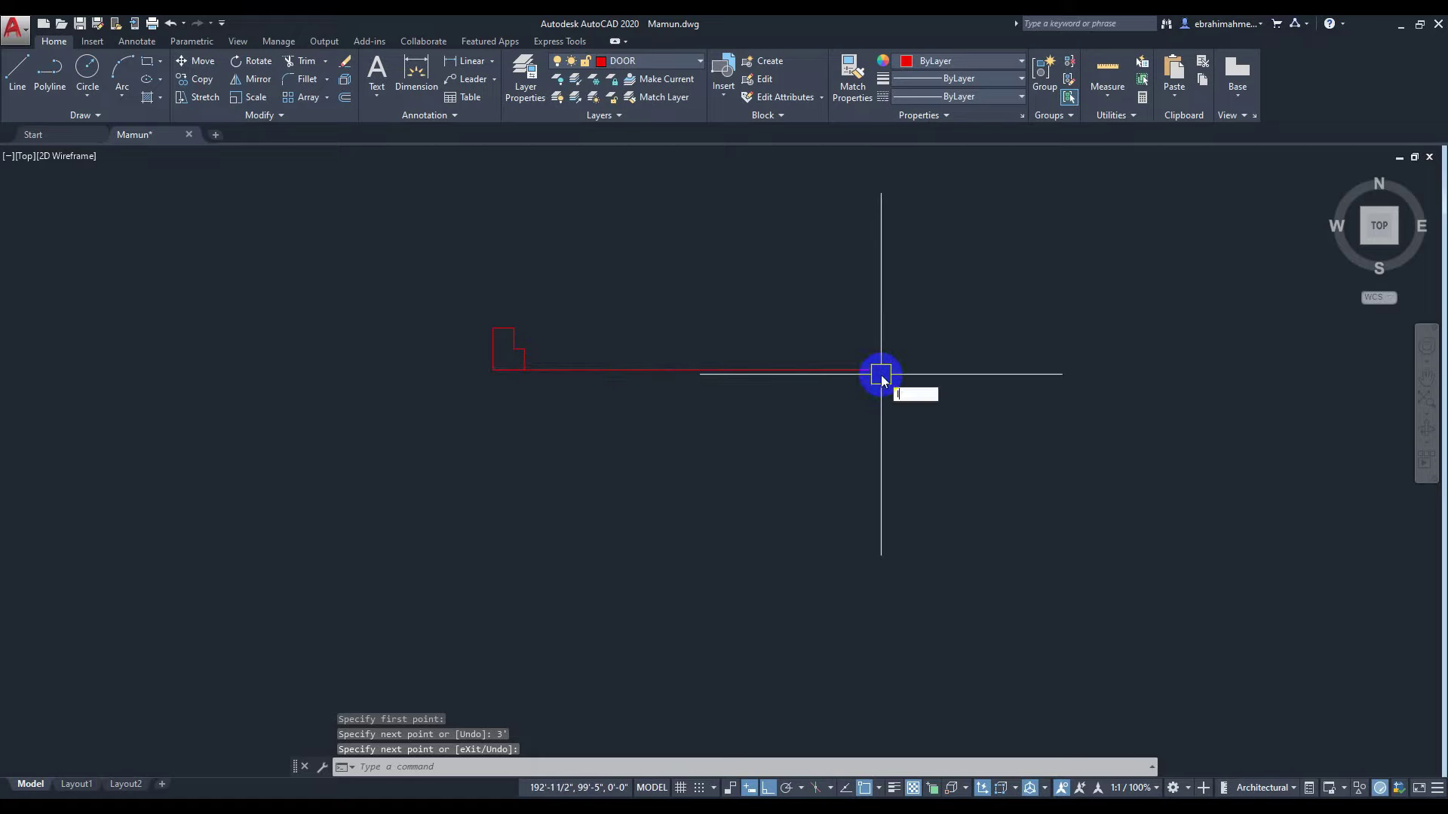
pyautogui.press('Return')
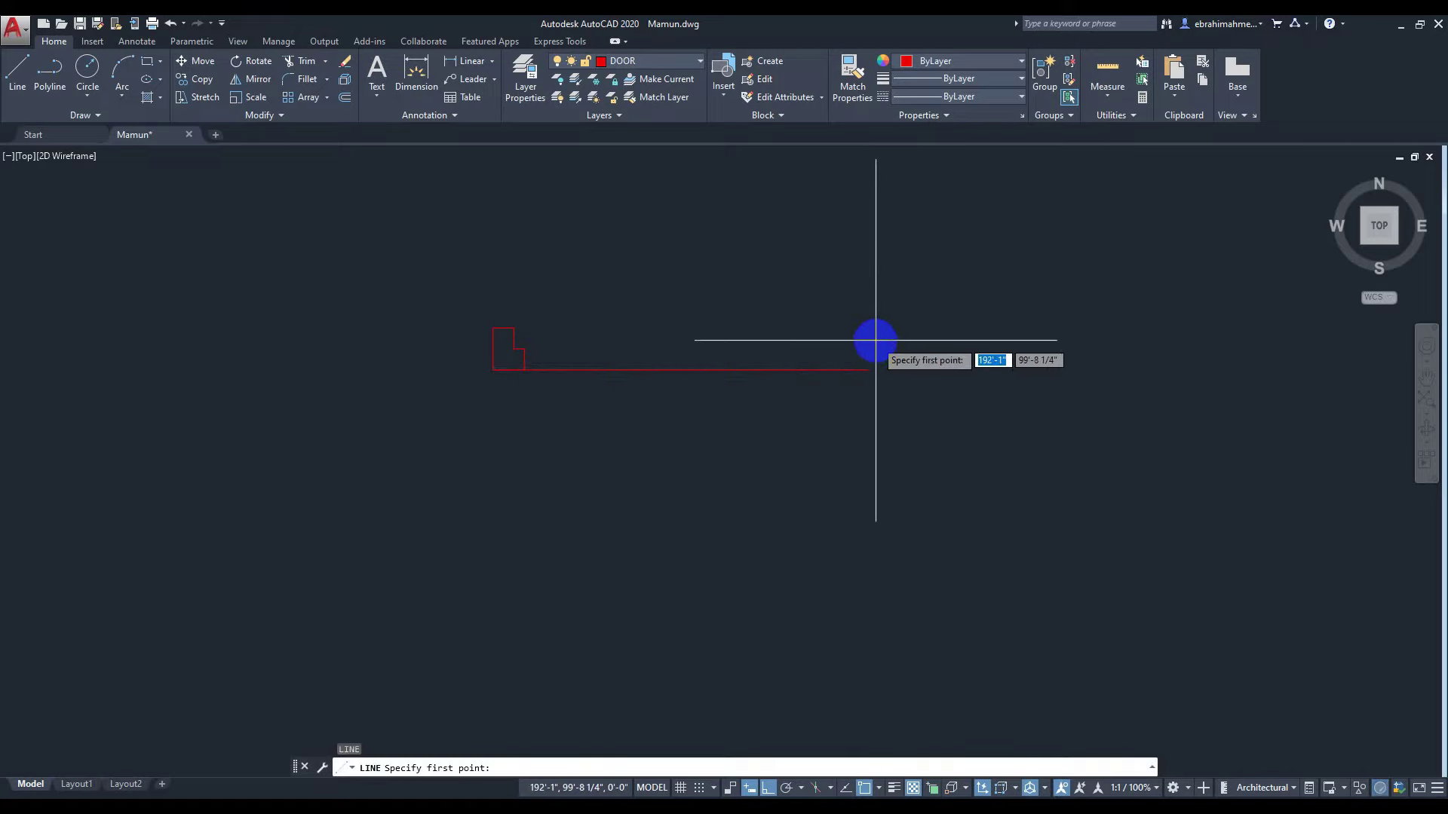
pyautogui.press('Escape')
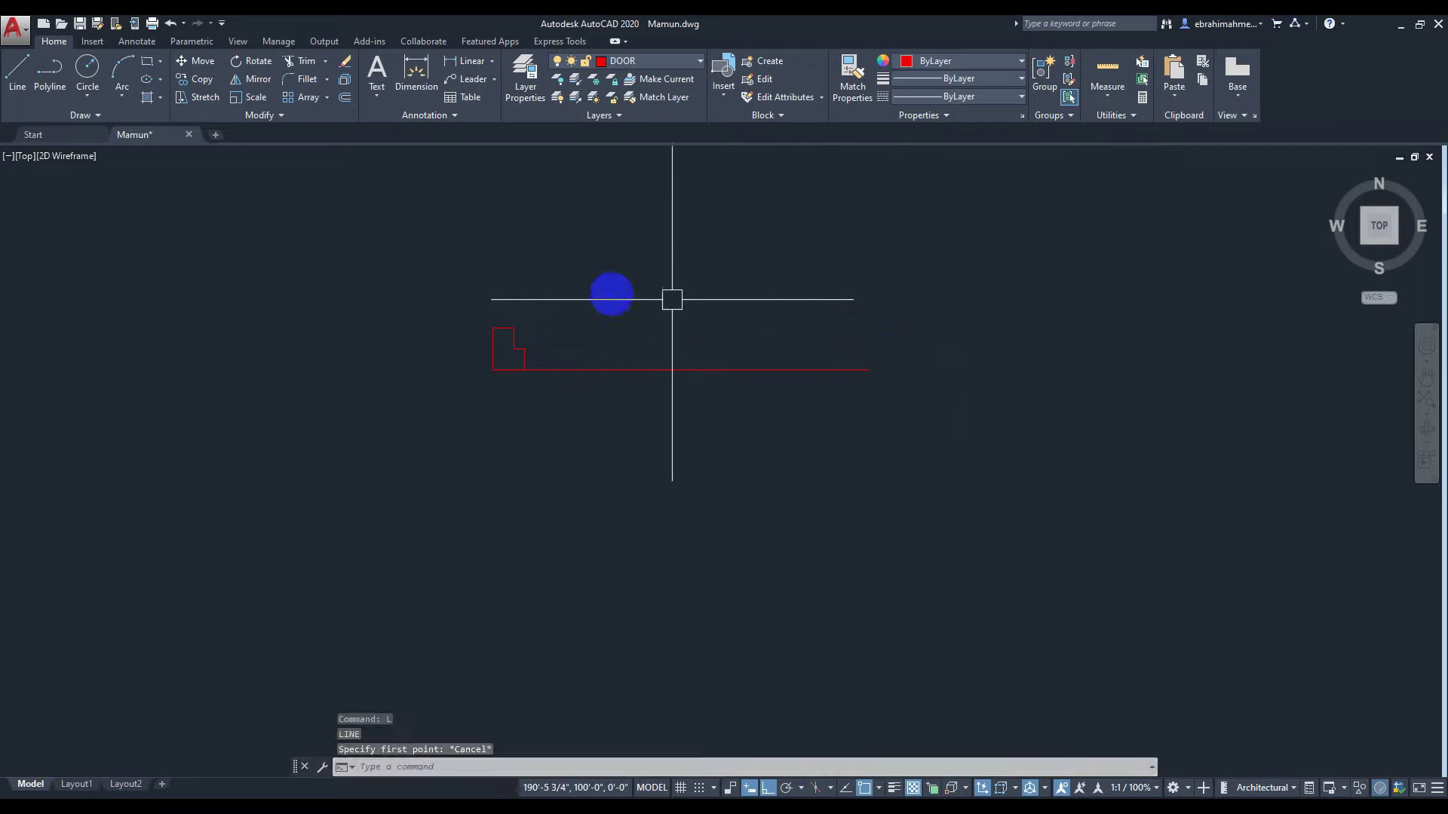
# Dimension the left edge of the stepped frame profile and delete that dimension.
pyautogui.click(414, 68)
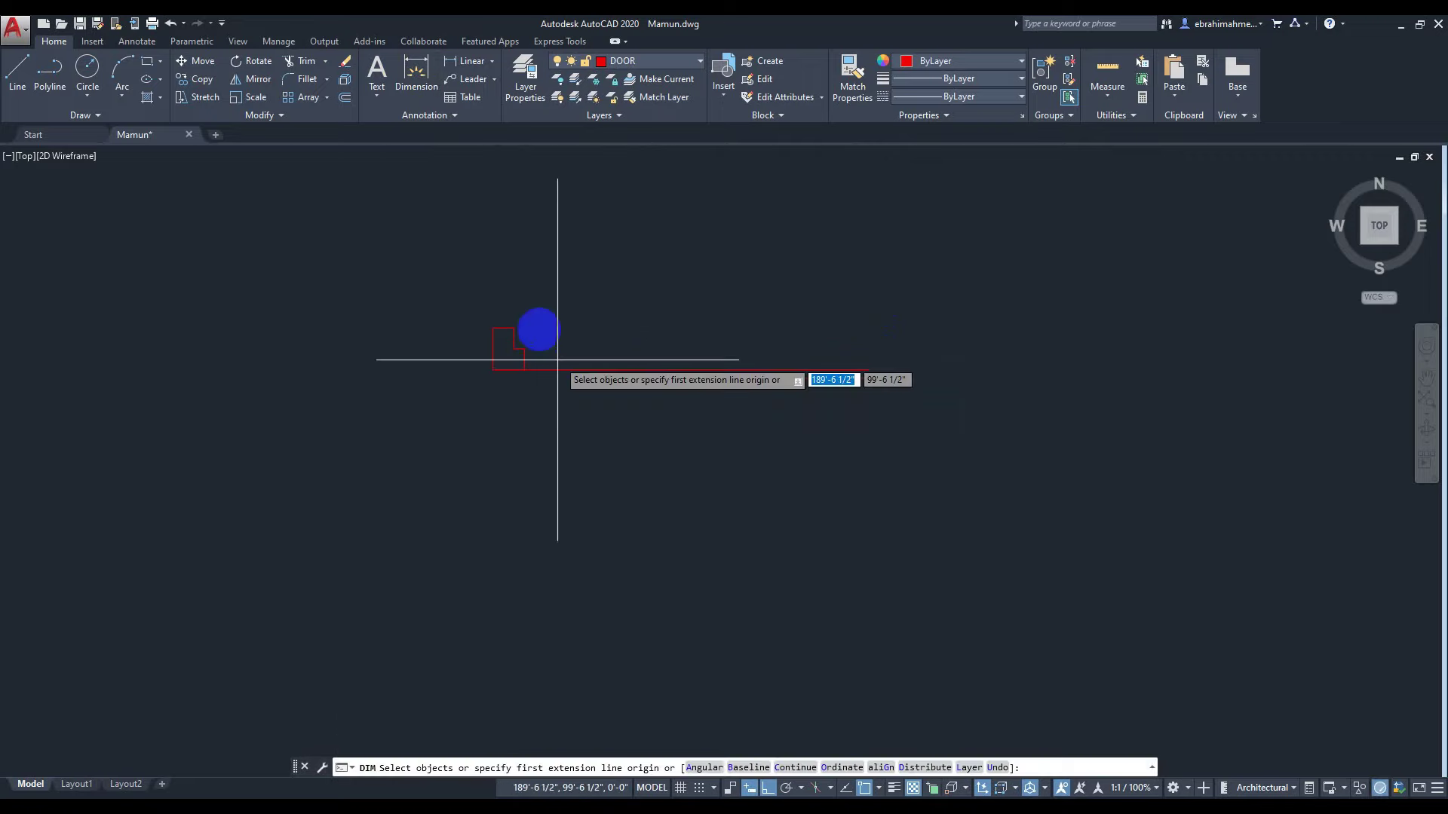
pyautogui.click(493, 328)
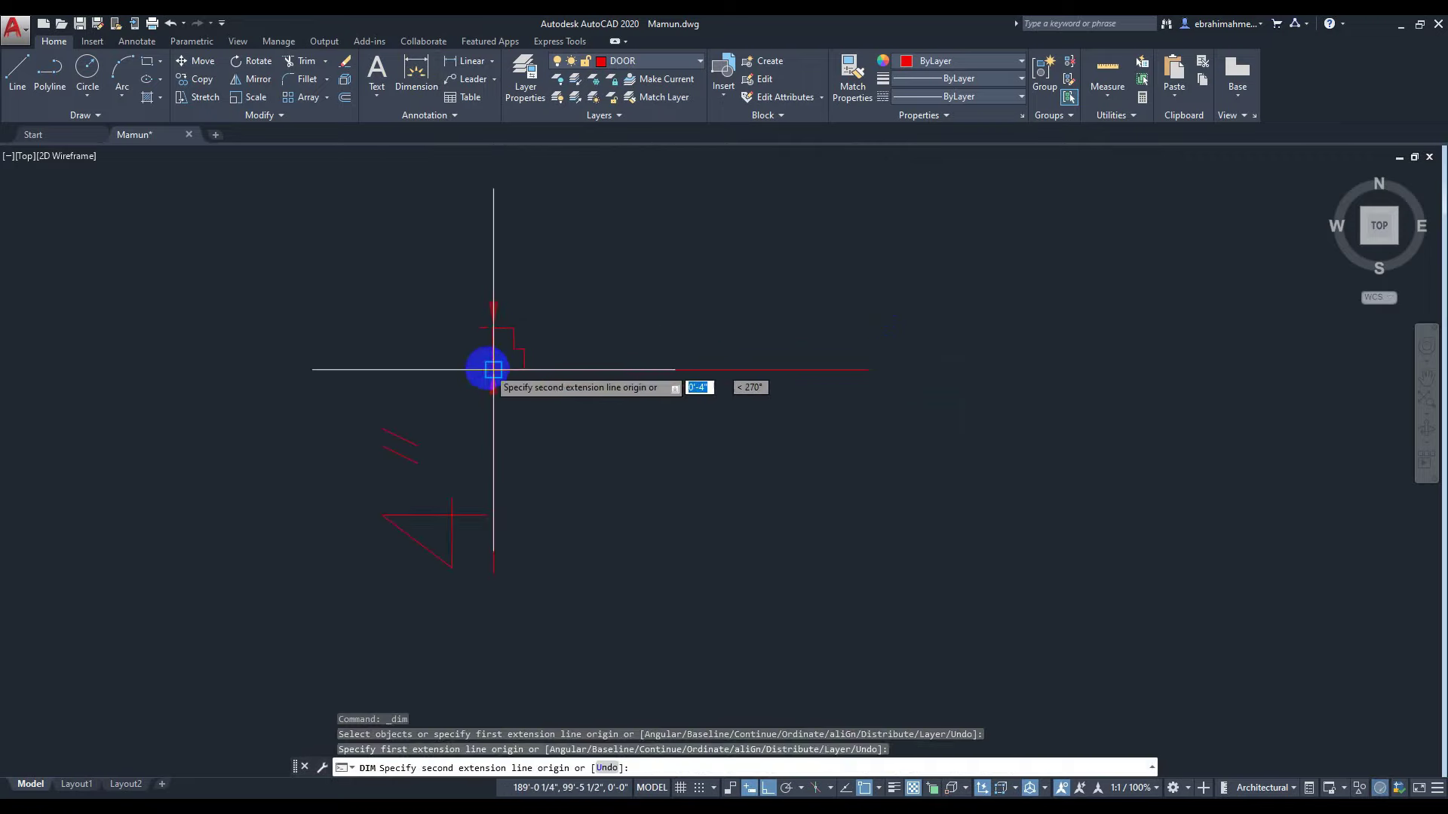
pyautogui.click(491, 371)
pyautogui.click(432, 371)
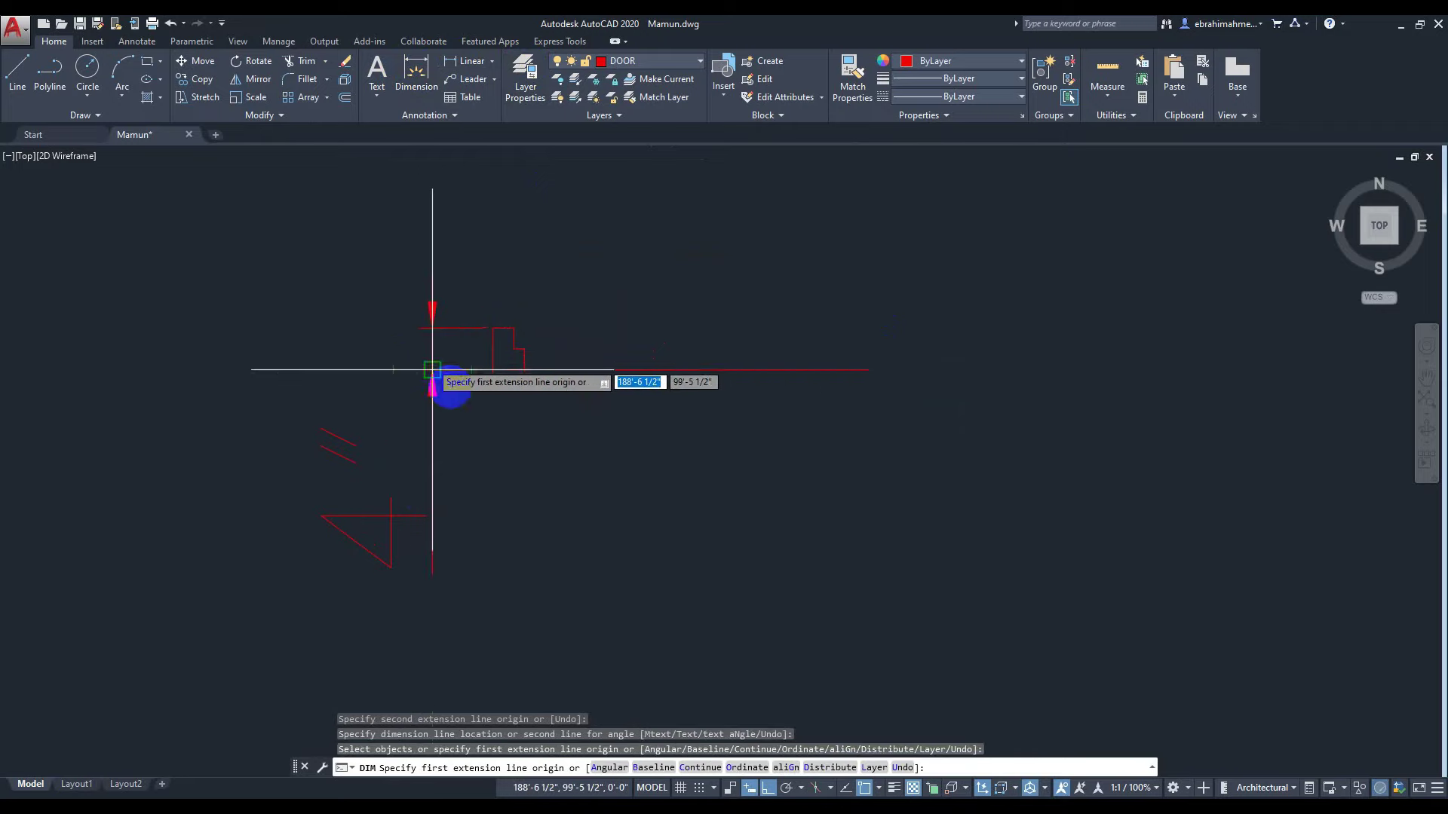
pyautogui.press('Escape')
pyautogui.click(433, 511)
pyautogui.press('Delete')
pyautogui.scroll(-2, 612, 540)
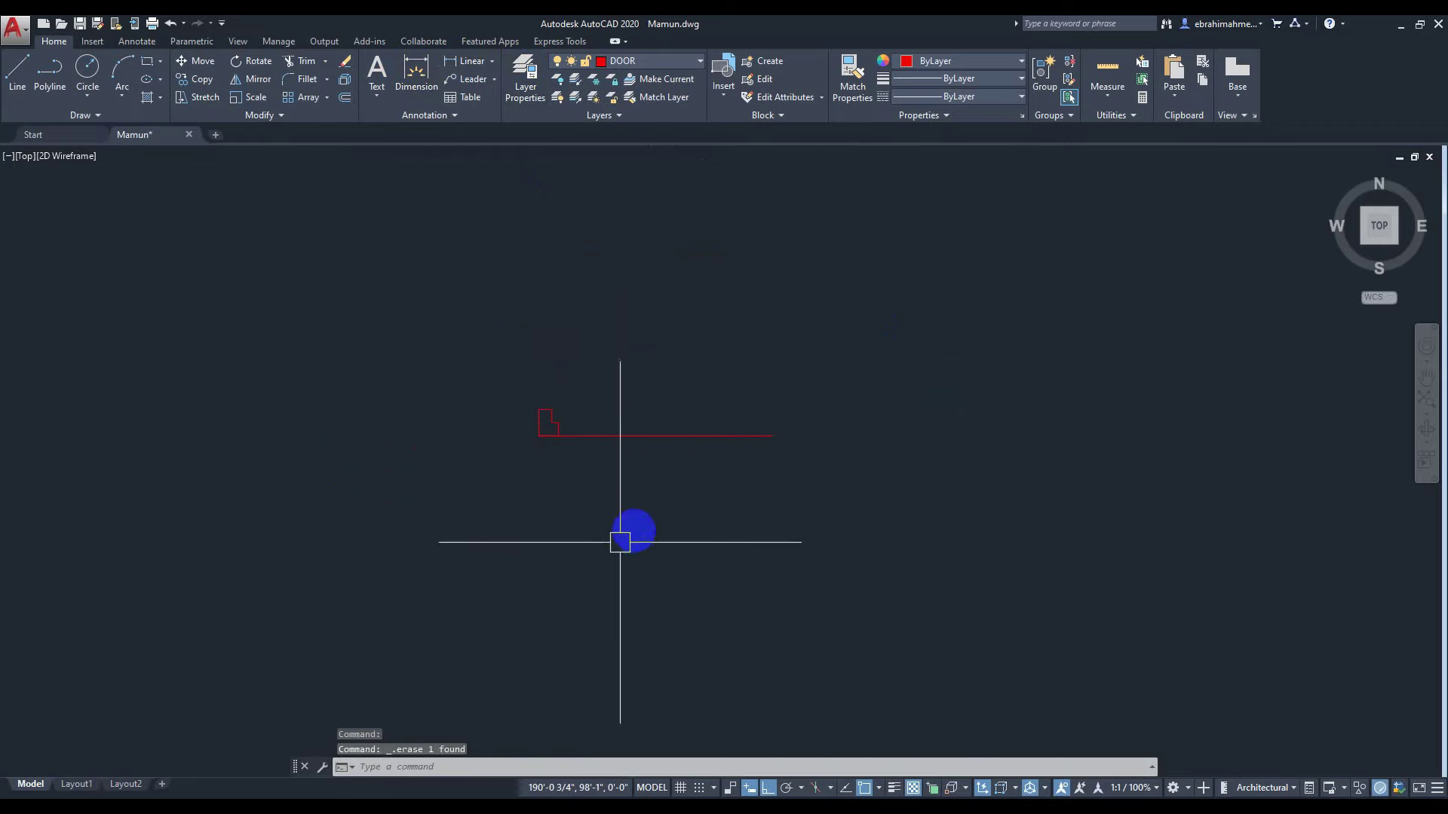
# Start the opposite door frame profile at the horizontal line's right end with lines 4" up and 2" leftwards.
pyautogui.write('l')
pyautogui.press('Return')
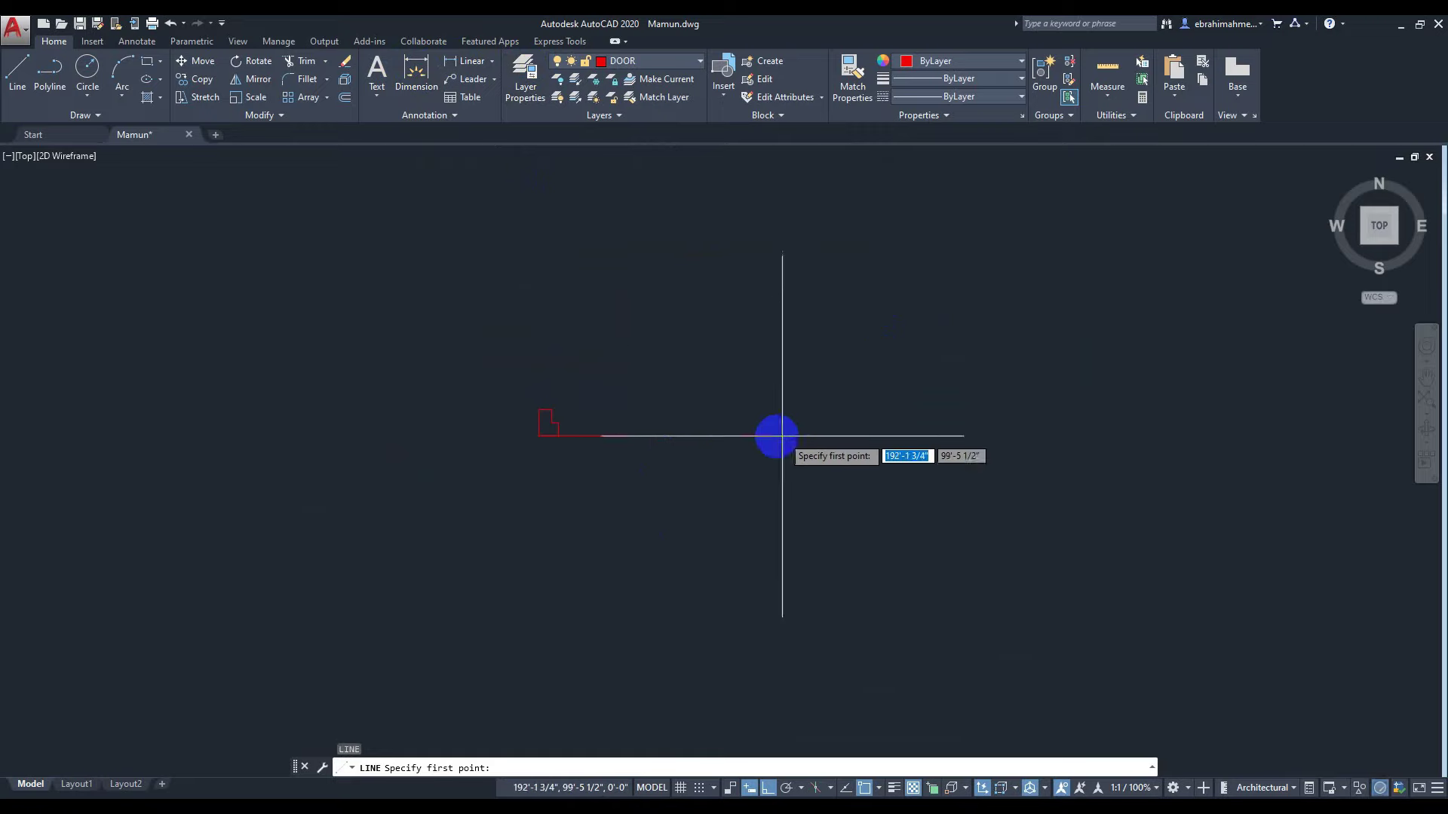
pyautogui.click(772, 436)
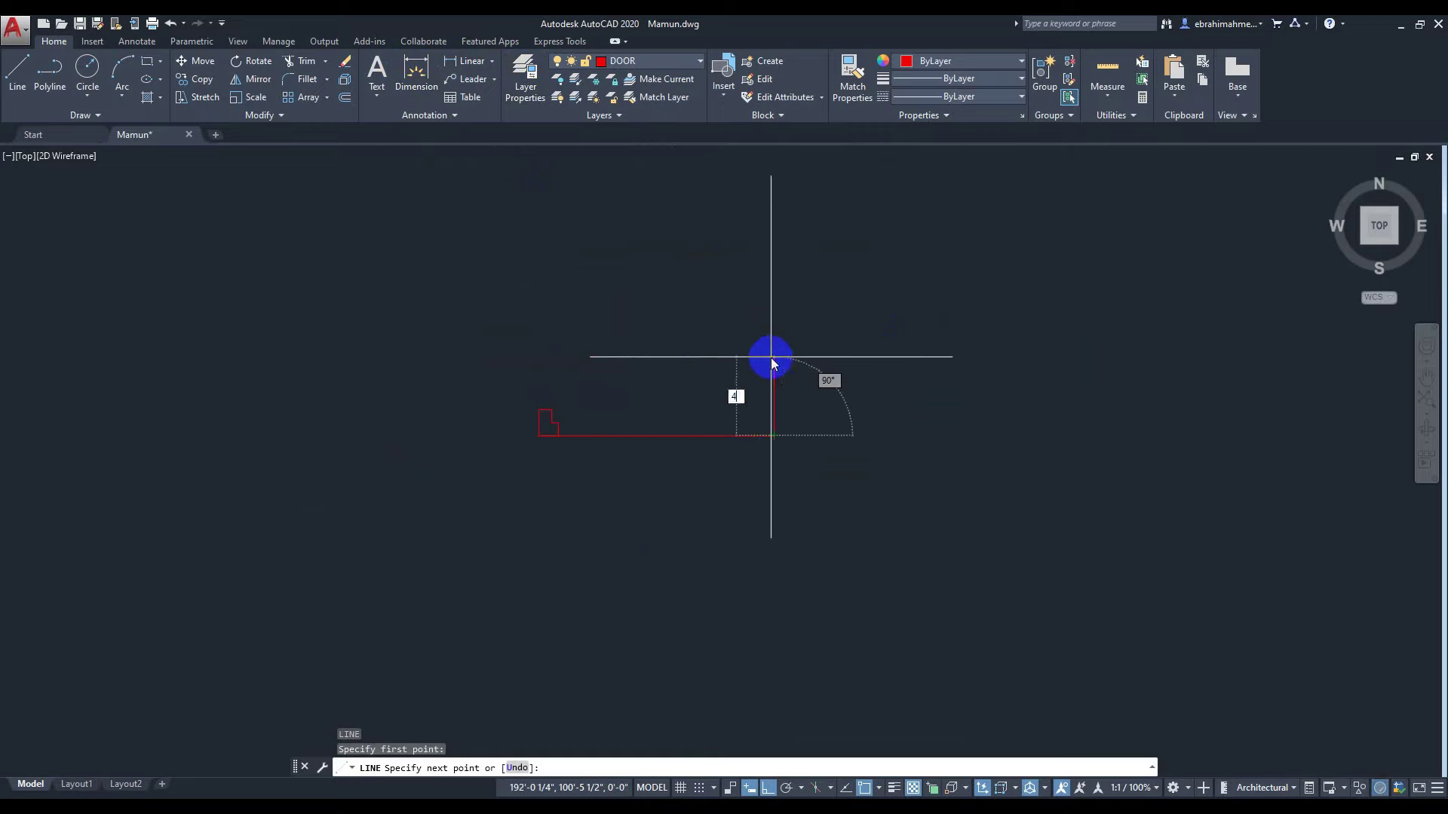
pyautogui.write('4')
pyautogui.press('Return')
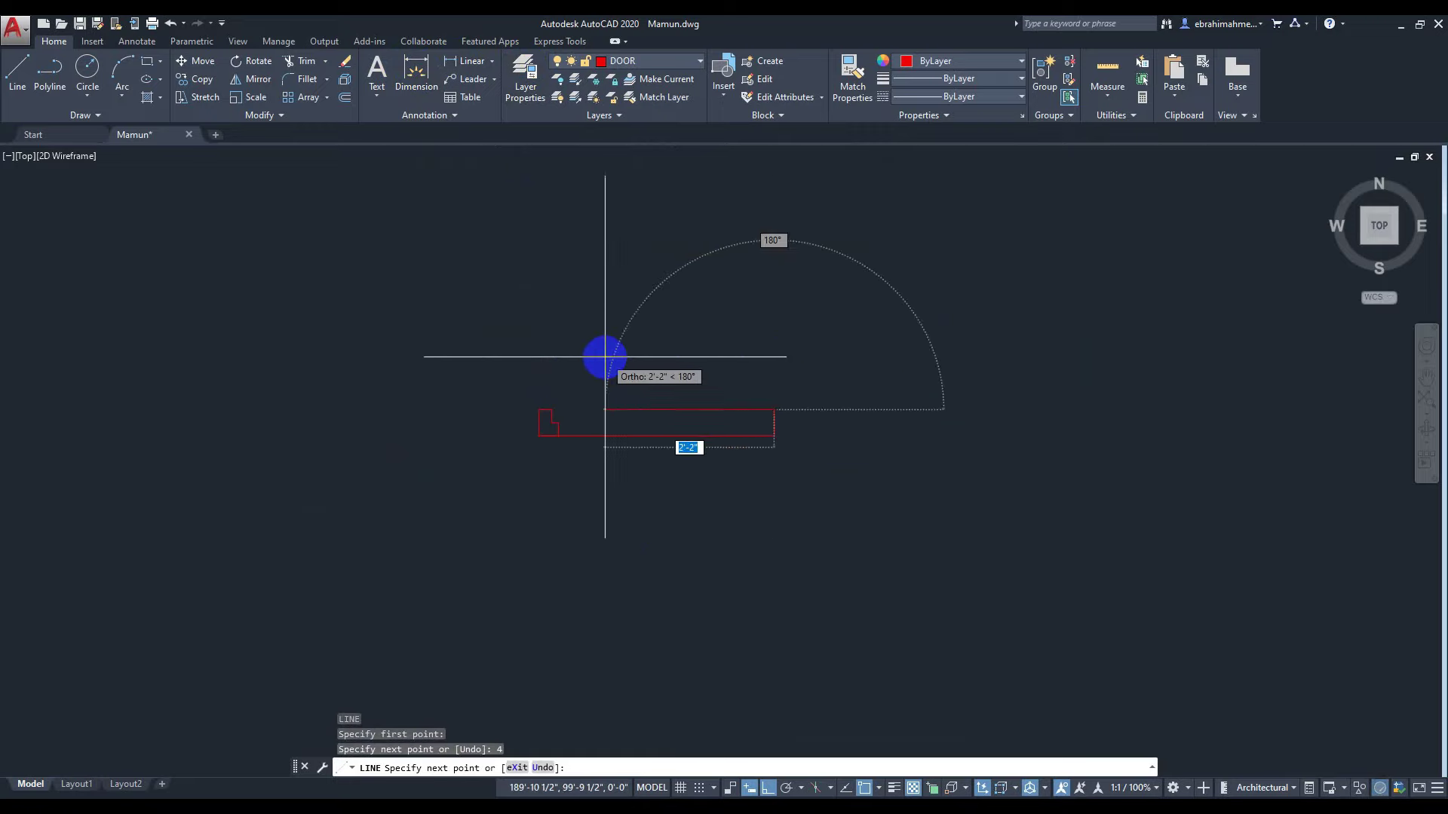
pyautogui.write('2')
pyautogui.press('Return')
# Complete the right frame's stepped profile with lines 2" down, 1" leftwards and 2" down to the horizontal line.
pyautogui.scroll(4, 795, 358)
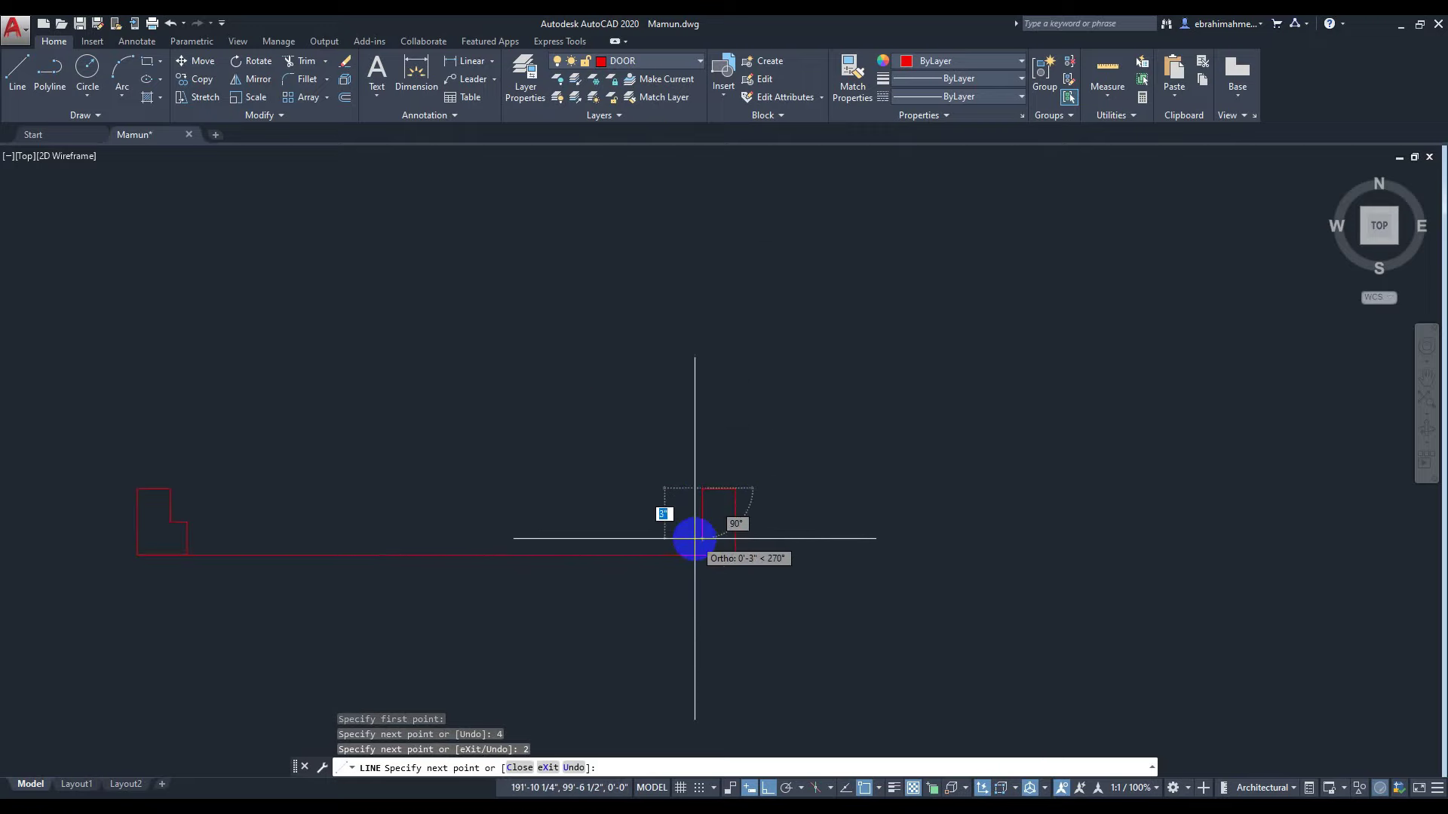
pyautogui.write('2')
pyautogui.press('Return')
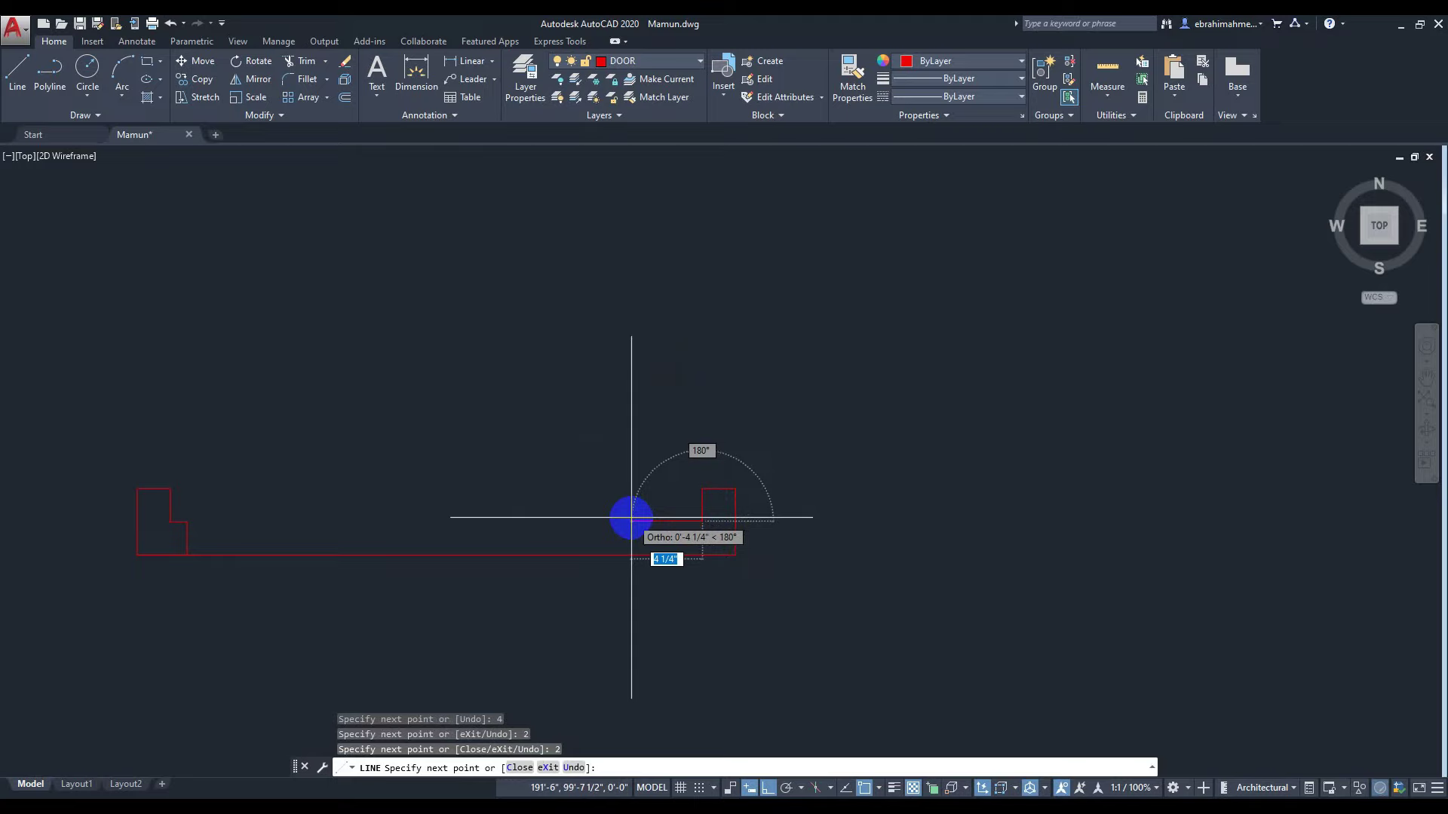
pyautogui.write('1')
pyautogui.press('Return')
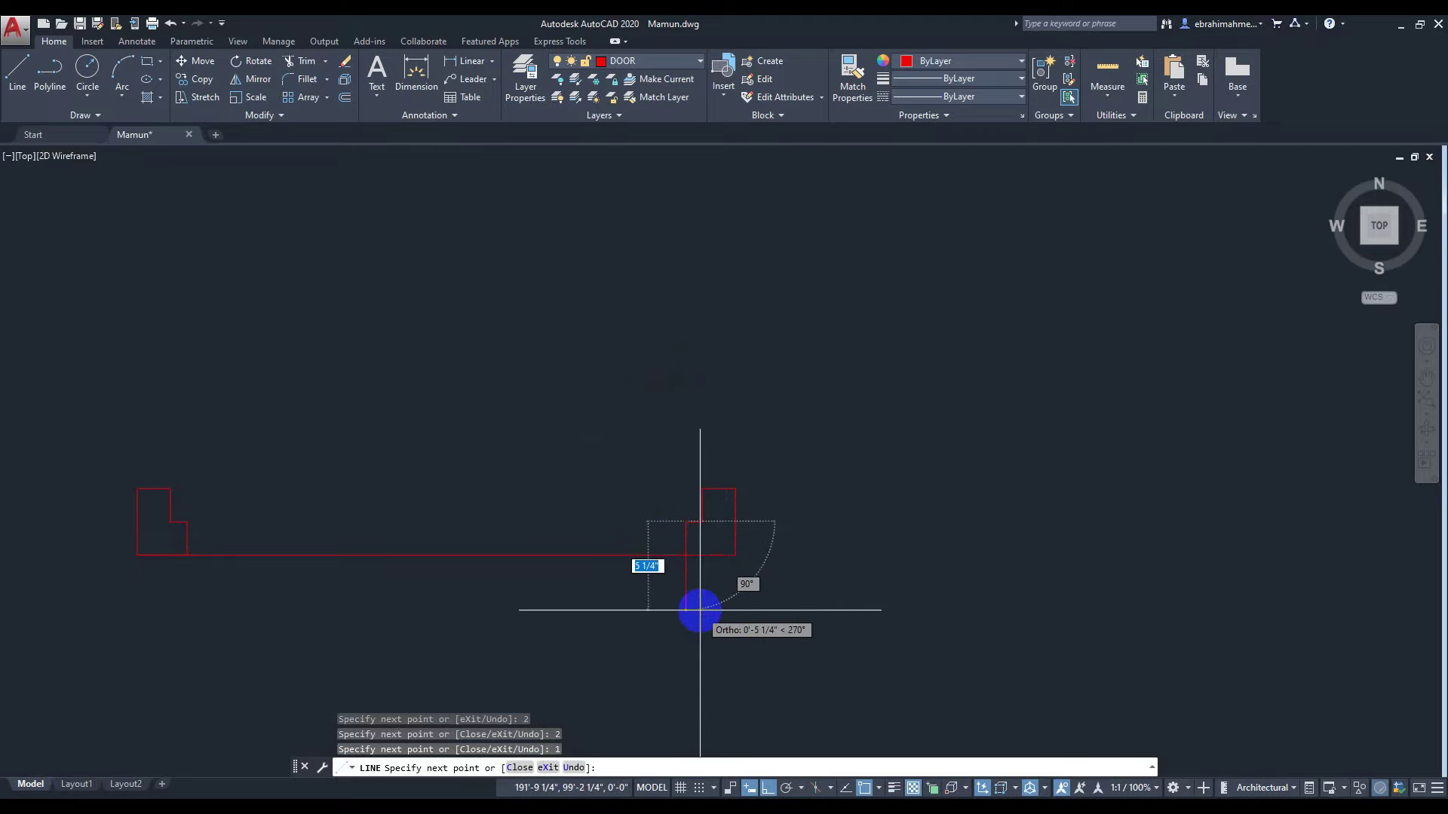
pyautogui.write('2')
pyautogui.press('Return')
pyautogui.press('Return')
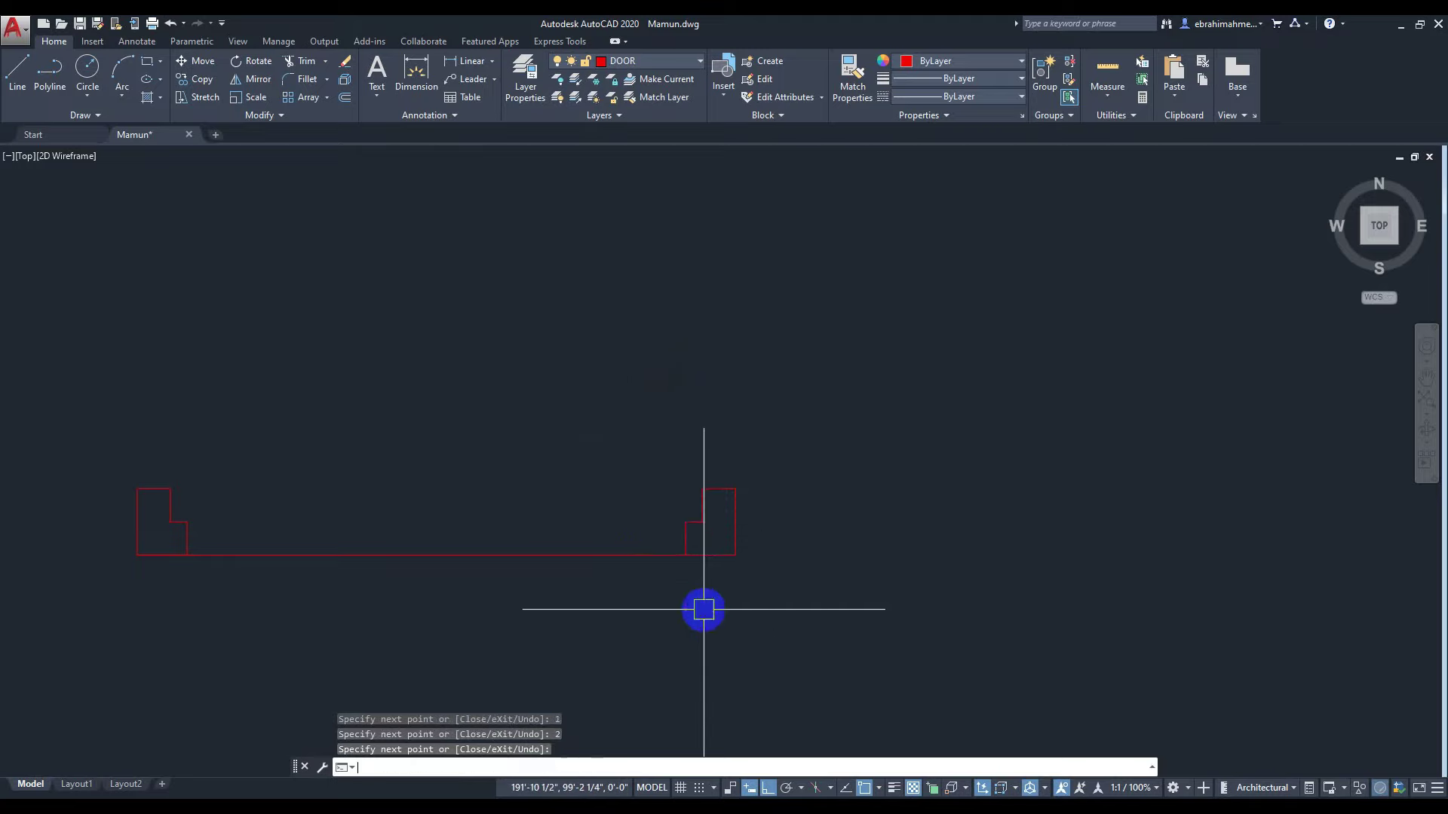
# Trim away the horizontal line between the two stepped door frames.
pyautogui.scroll(-3, 701, 609)
pyautogui.moveTo(822, 514); pyautogui.dragTo(882, 404, button='middle')
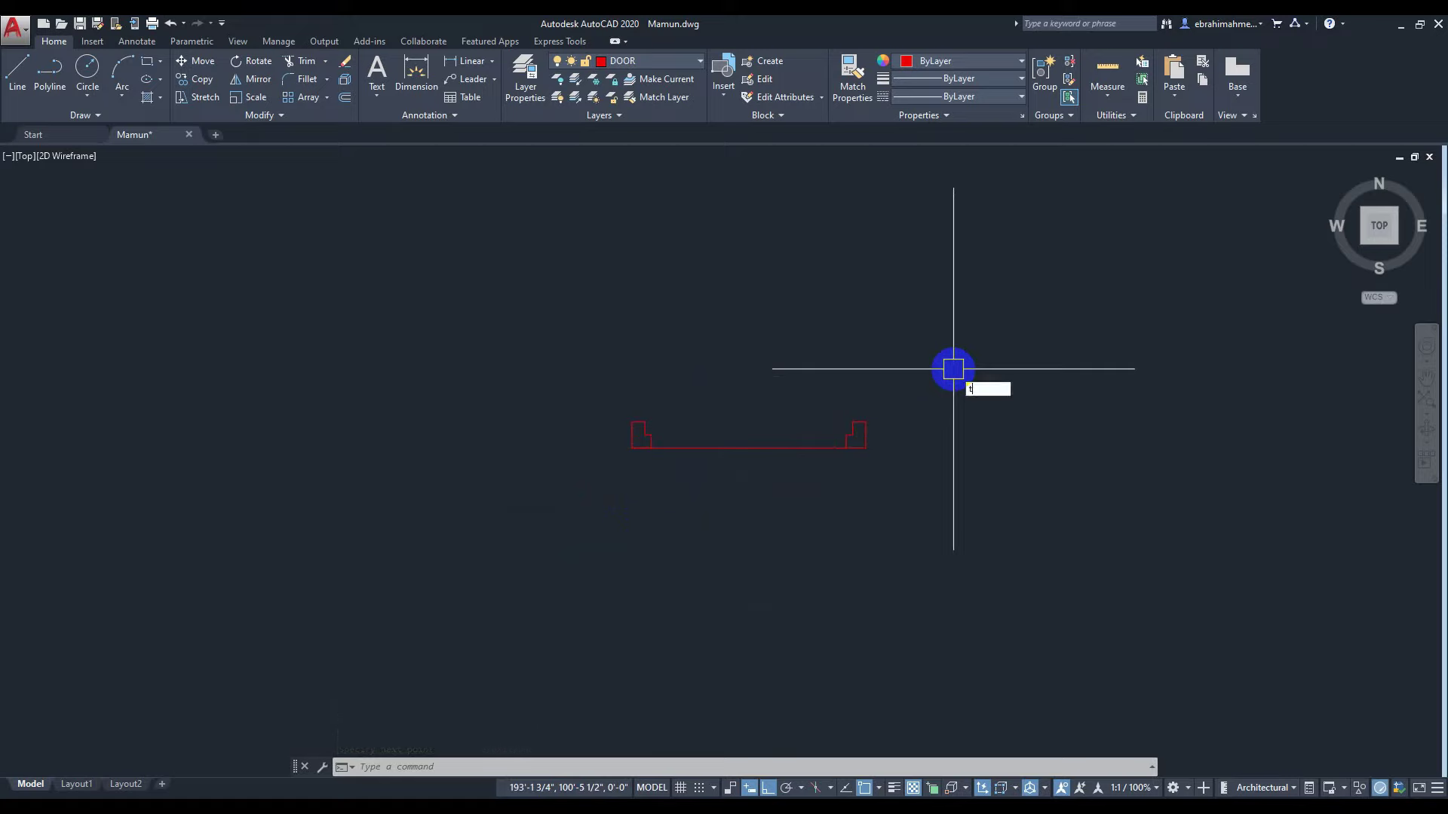
pyautogui.press('Return')
pyautogui.press('Return')
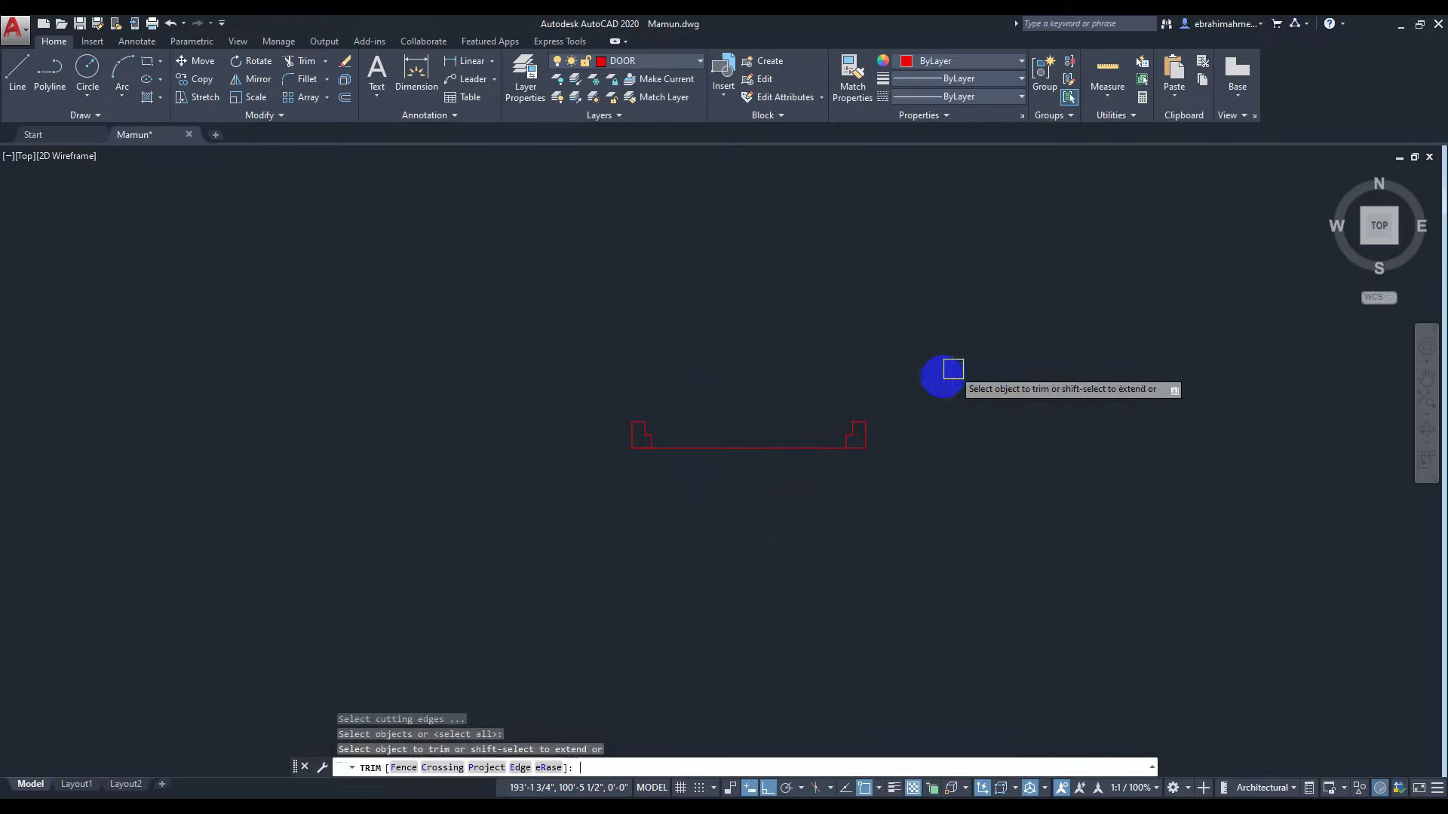
pyautogui.click(757, 512)
pyautogui.click(763, 380)
pyautogui.scroll(-1, 941, 352)
pyautogui.moveTo(941, 352); pyautogui.dragTo(927, 402, button='middle')
pyautogui.press('Escape')
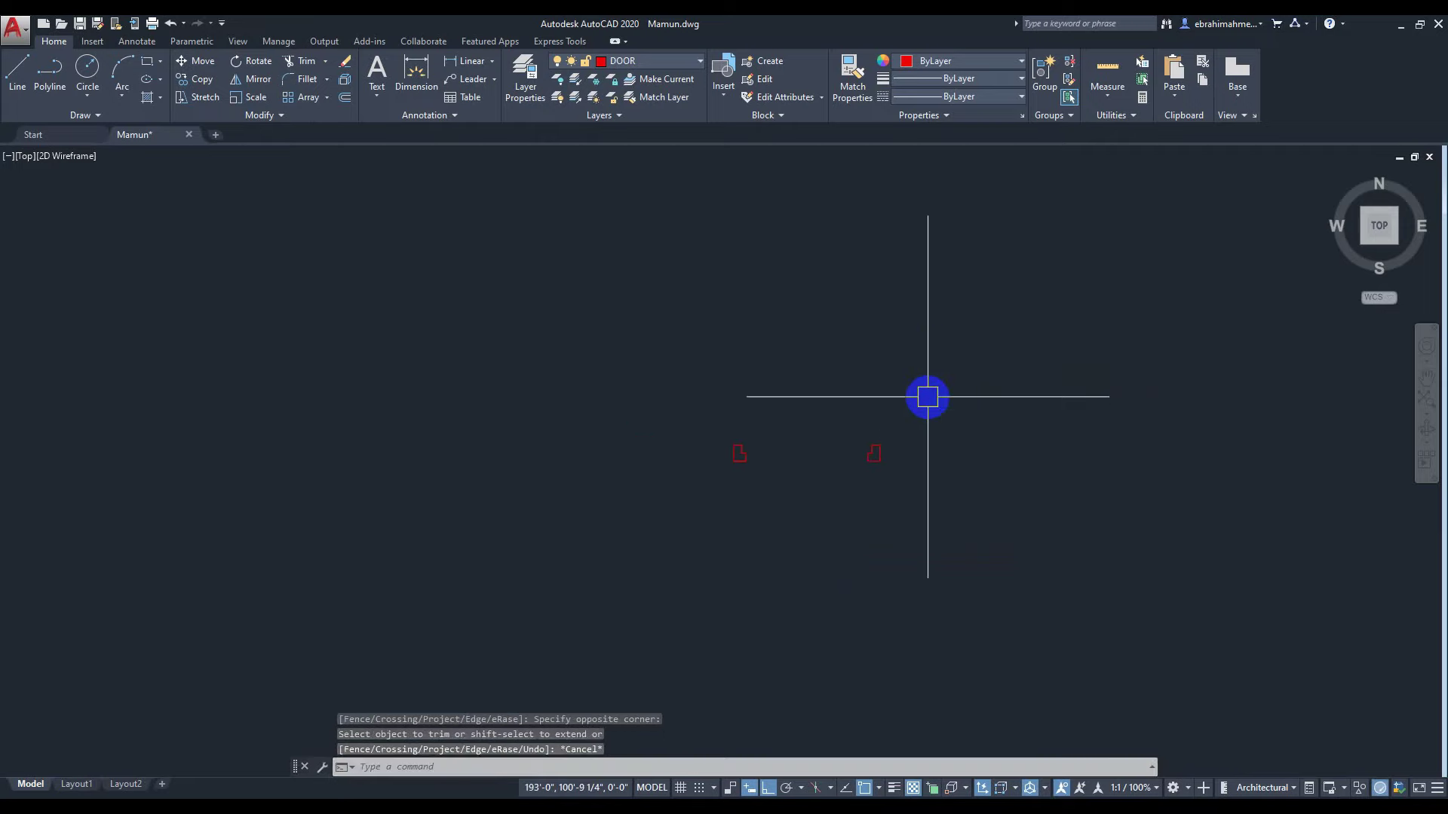
# Draw the door leaf as a rectangle from the left frame's inner top corner to the right frame's inner step corner.
pyautogui.write('rec')
pyautogui.press('Return')
pyautogui.scroll(3, 888, 413)
pyautogui.scroll(4, 761, 438)
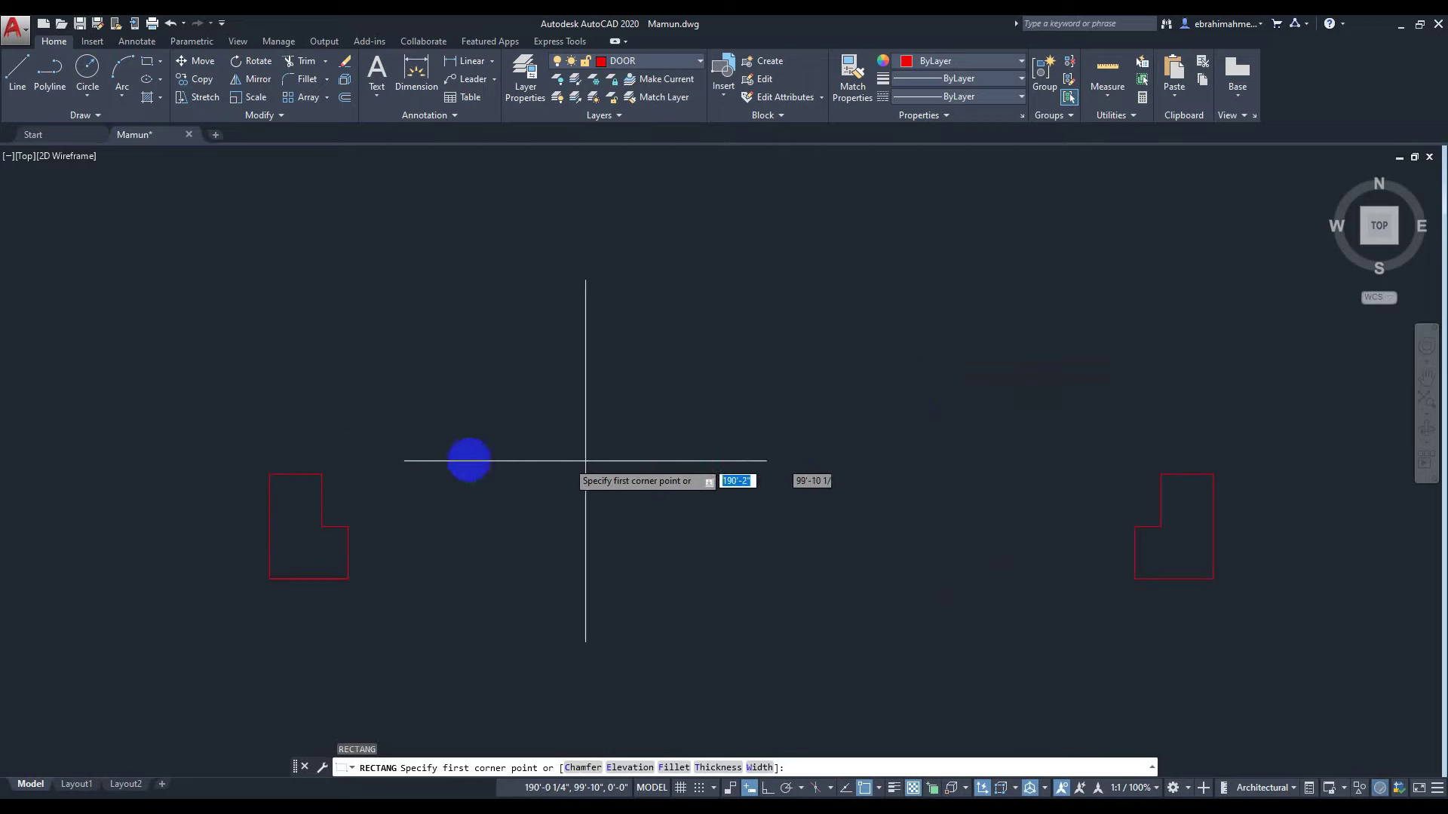
pyautogui.click(322, 474)
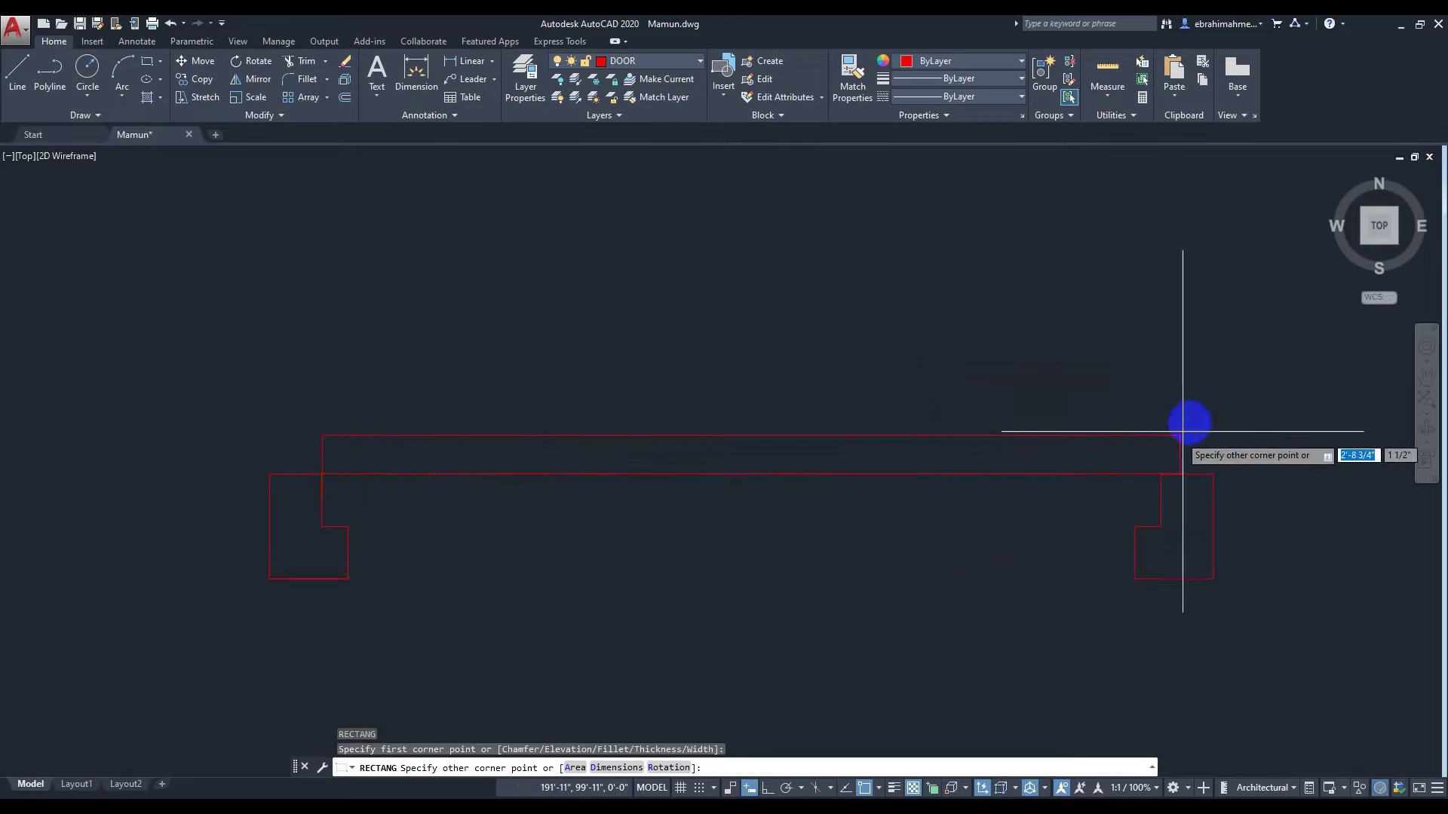
pyautogui.click(1161, 526)
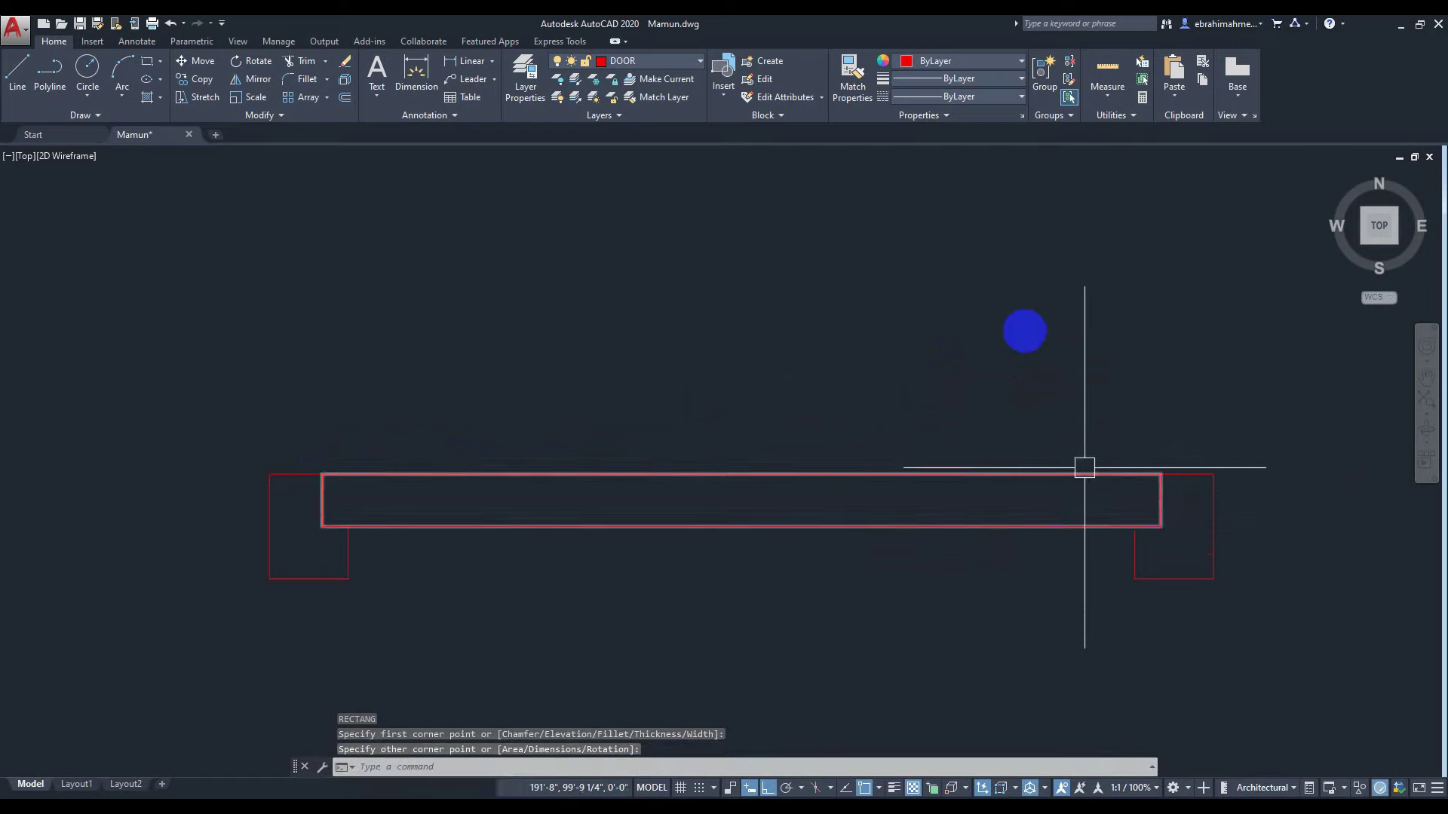
pyautogui.press('Escape')
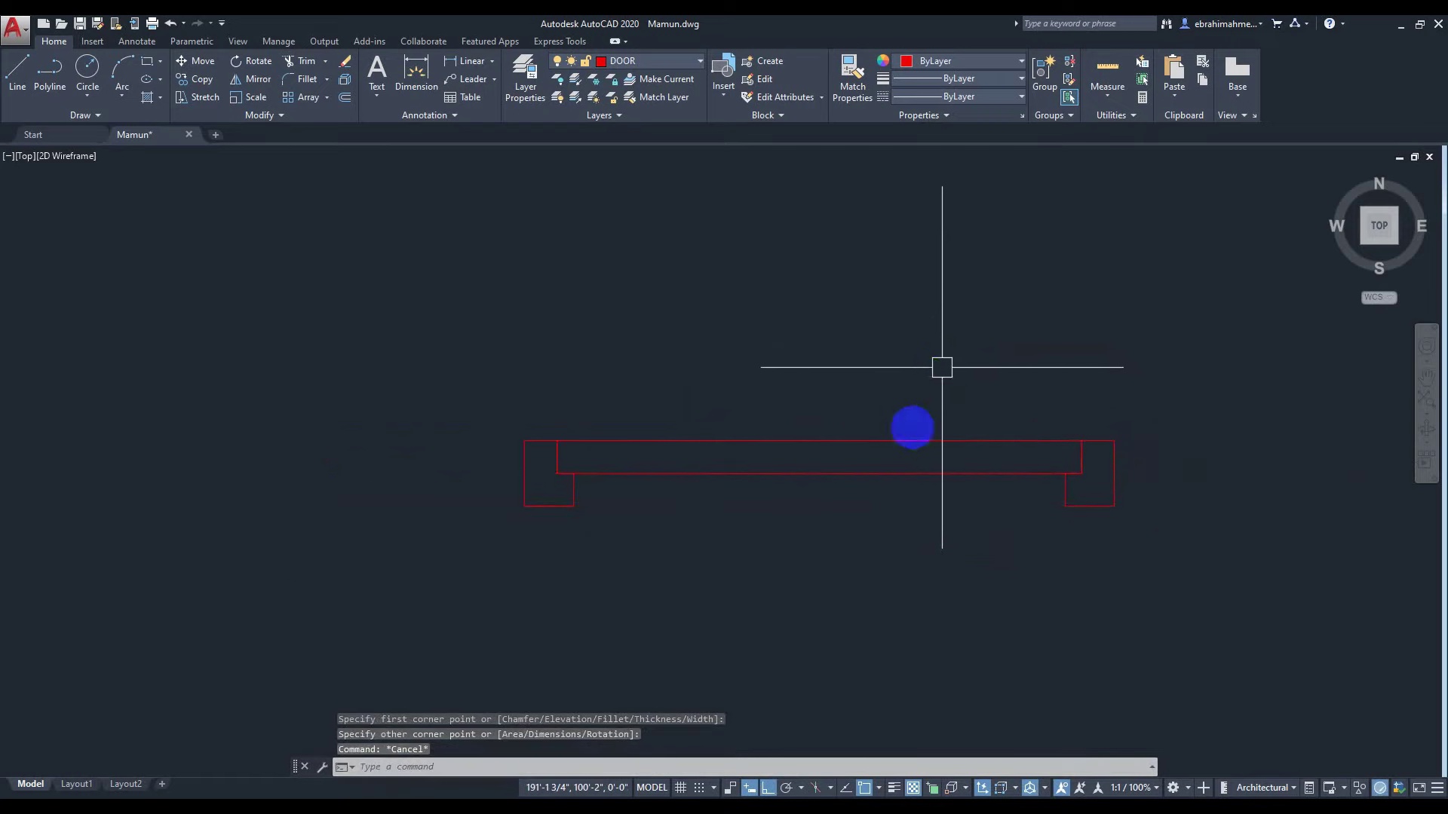
pyautogui.scroll(-2, 942, 377)
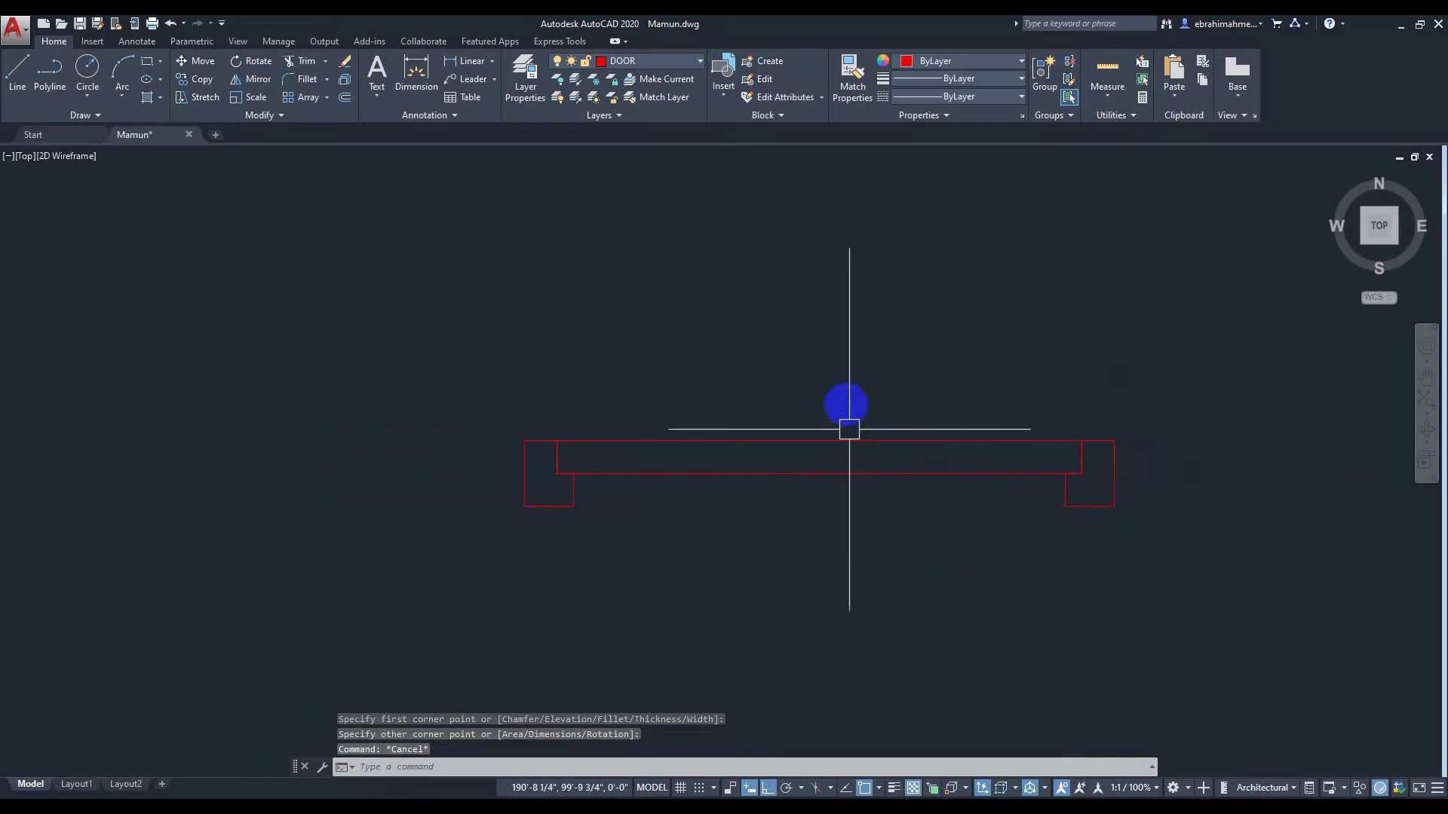
# Select the door leaf rectangle between the frames and start rotating it.
pyautogui.click(834, 363)
pyautogui.press('Escape')
pyautogui.moveTo(835, 364); pyautogui.dragTo(858, 559)
pyautogui.click(845, 549)
pyautogui.click(775, 378)
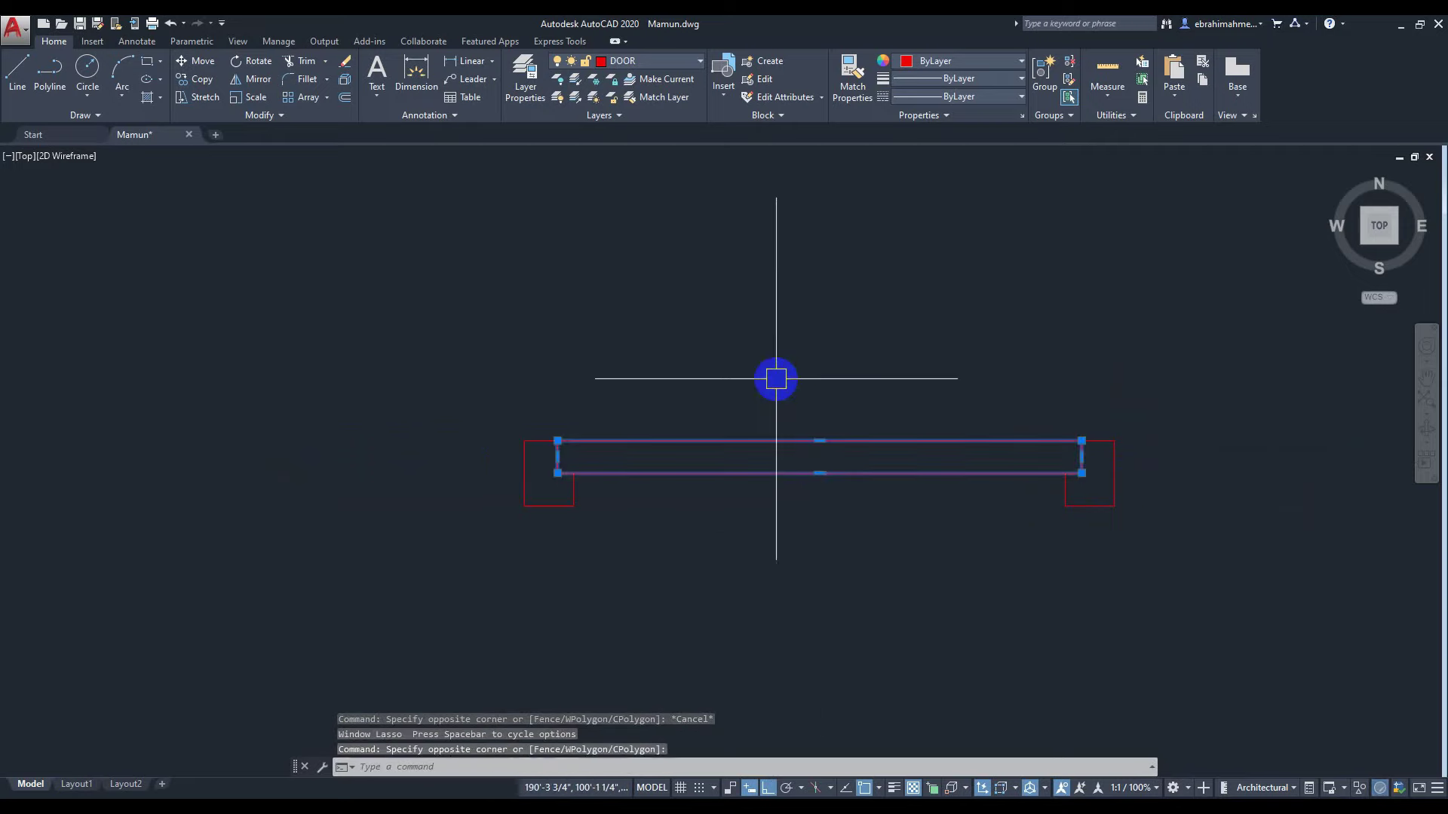
pyautogui.write('r')
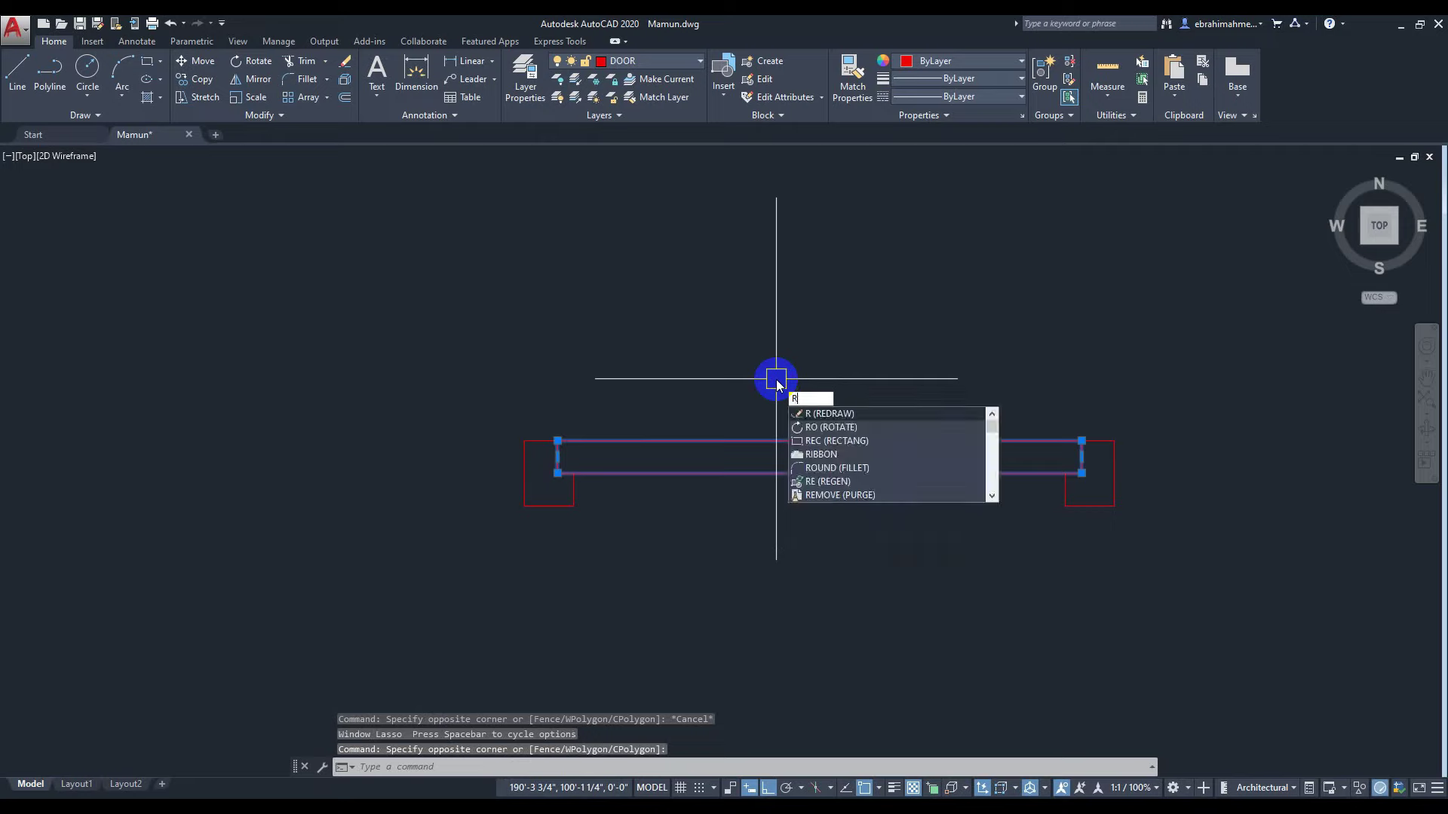
pyautogui.write('o')
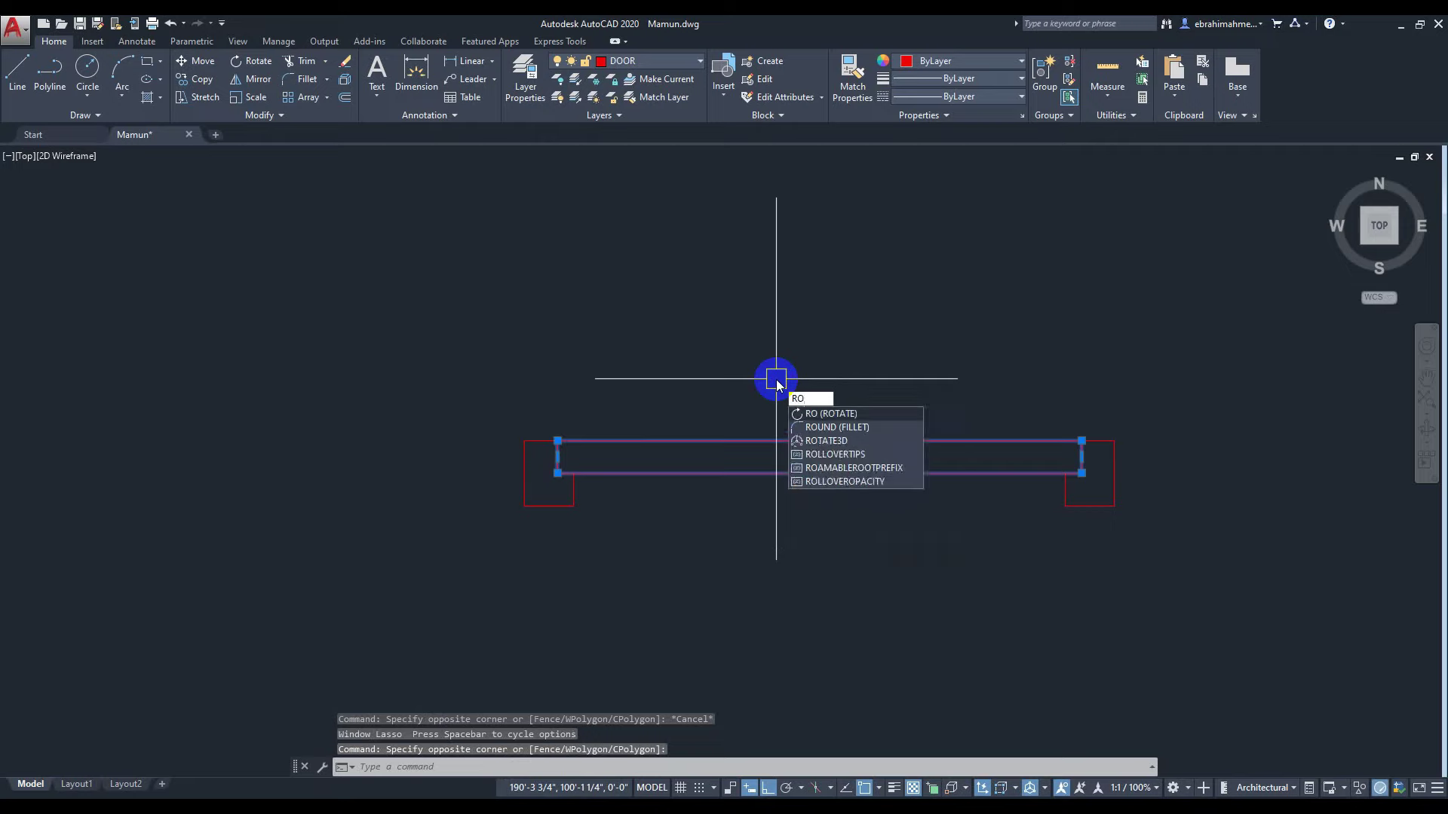
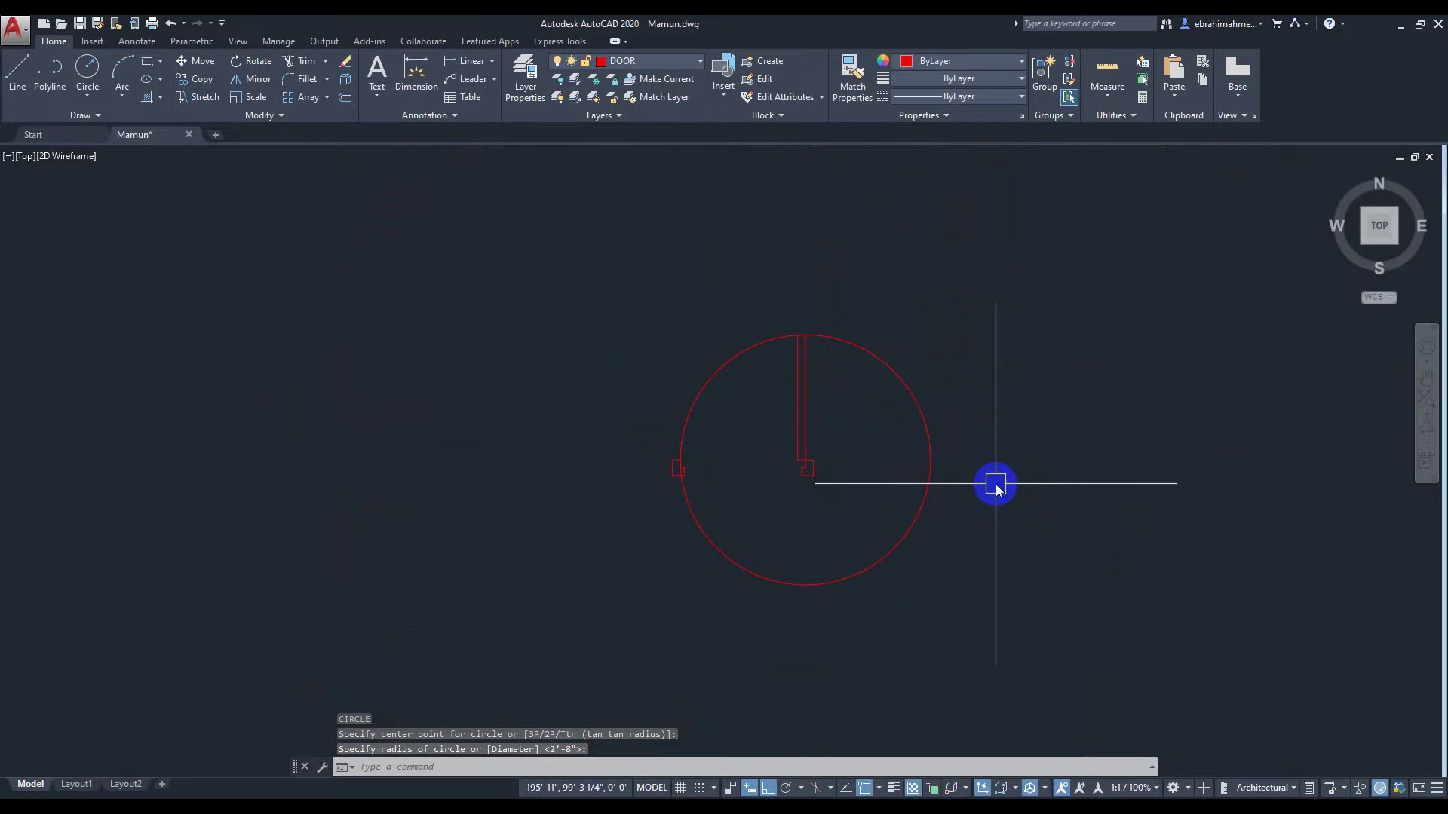
# Trim the circle down to the door swing arc between the upright leaf's top and the left frame.
pyautogui.press('Return')
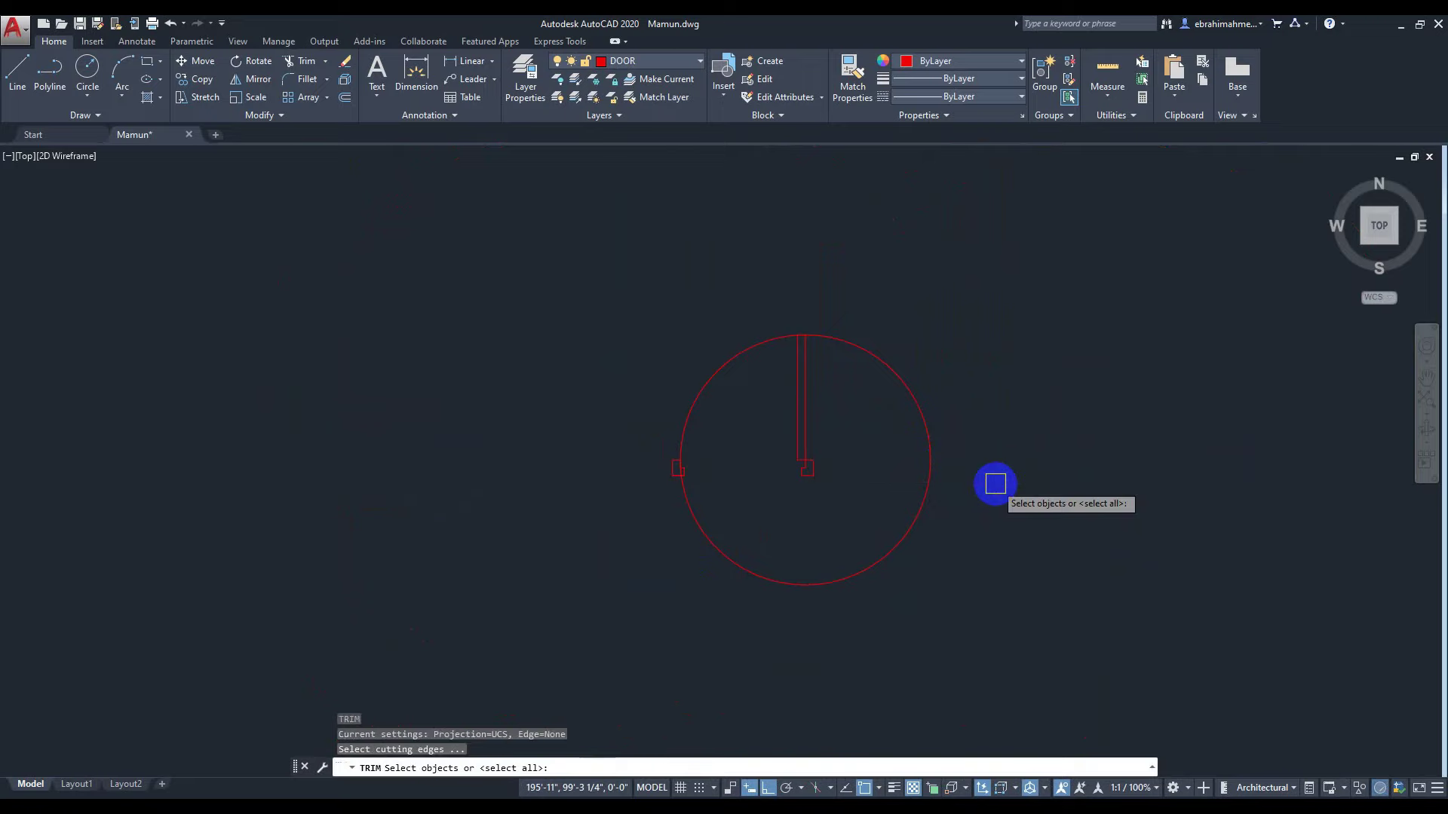
pyautogui.press('Return')
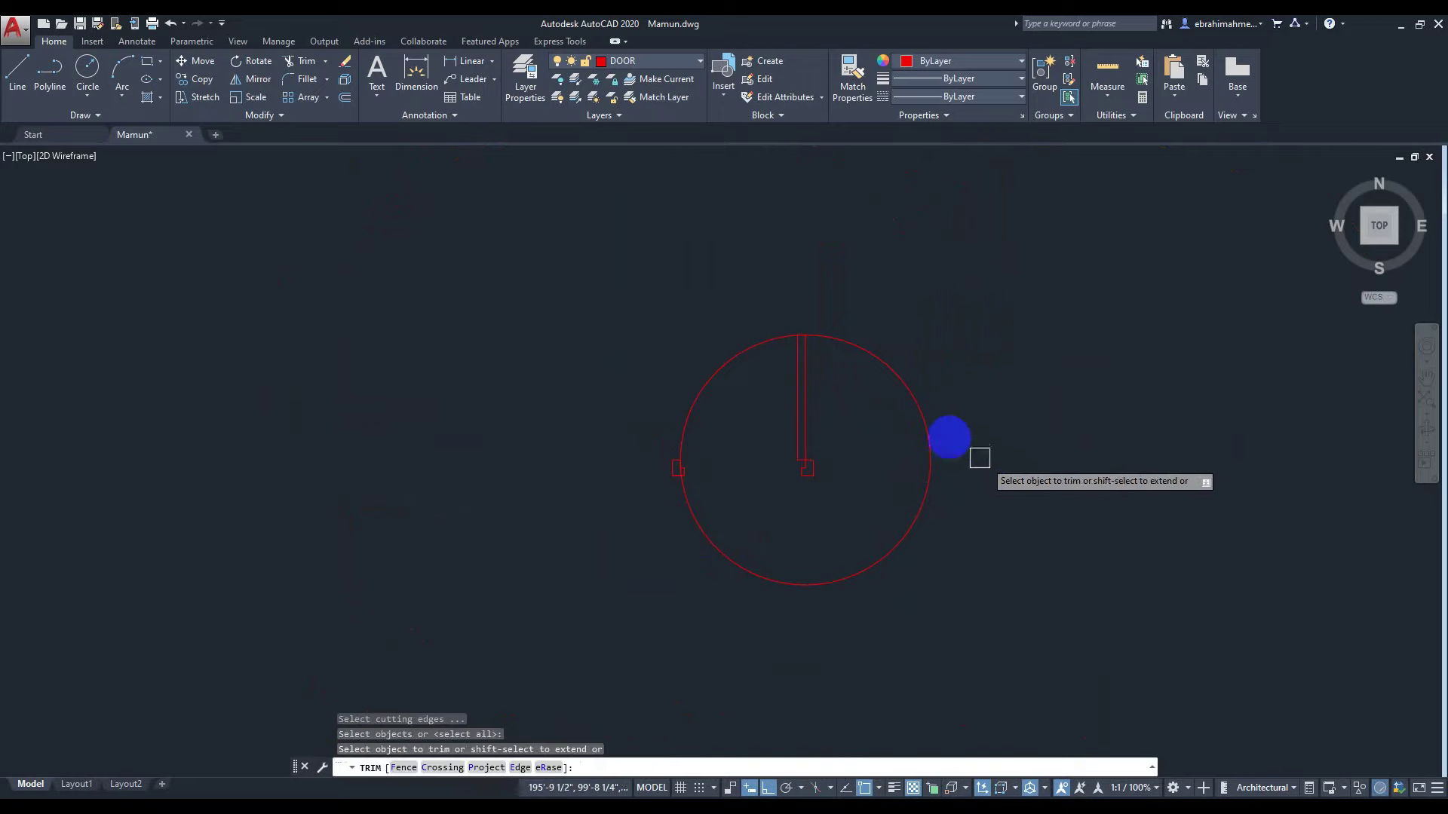
pyautogui.click(927, 427)
pyautogui.scroll(2, 711, 491)
pyautogui.moveTo(712, 491); pyautogui.dragTo(777, 446, button='middle')
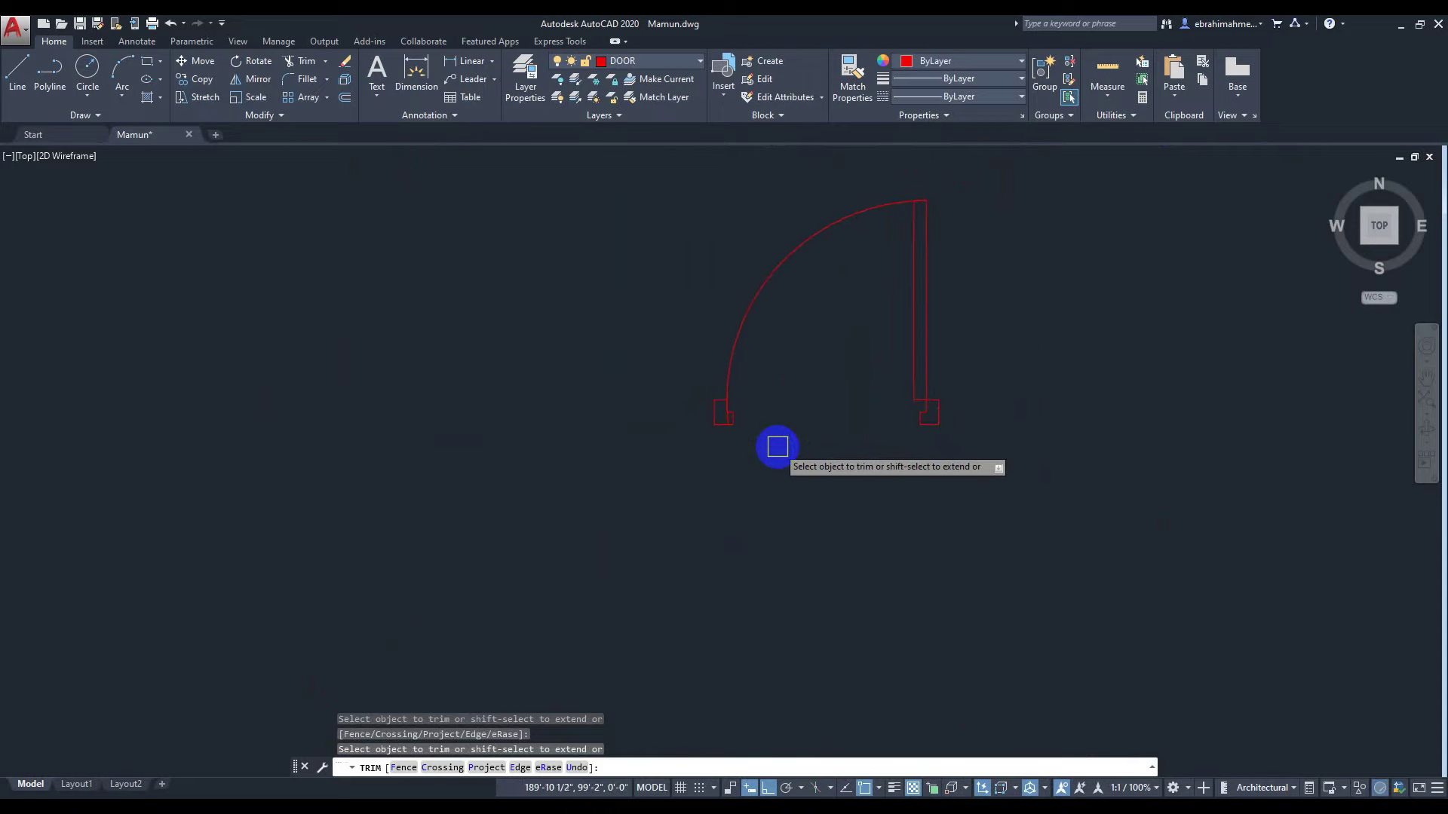
# Trim the end of the swing arc that overlaps the left door frame.
pyautogui.moveTo(754, 362); pyautogui.dragTo(776, 437, button='middle')
pyautogui.scroll(3, 748, 434)
pyautogui.moveTo(590, 445); pyautogui.dragTo(763, 436, button='middle')
pyautogui.scroll(2, 754, 438)
pyautogui.moveTo(382, 317); pyautogui.dragTo(576, 383, button='middle')
pyautogui.scroll(2, 576, 383)
pyautogui.scroll(2, 576, 383)
pyautogui.click(272, 549)
pyautogui.scroll(-4, 791, 382)
pyautogui.scroll(-7, 802, 382)
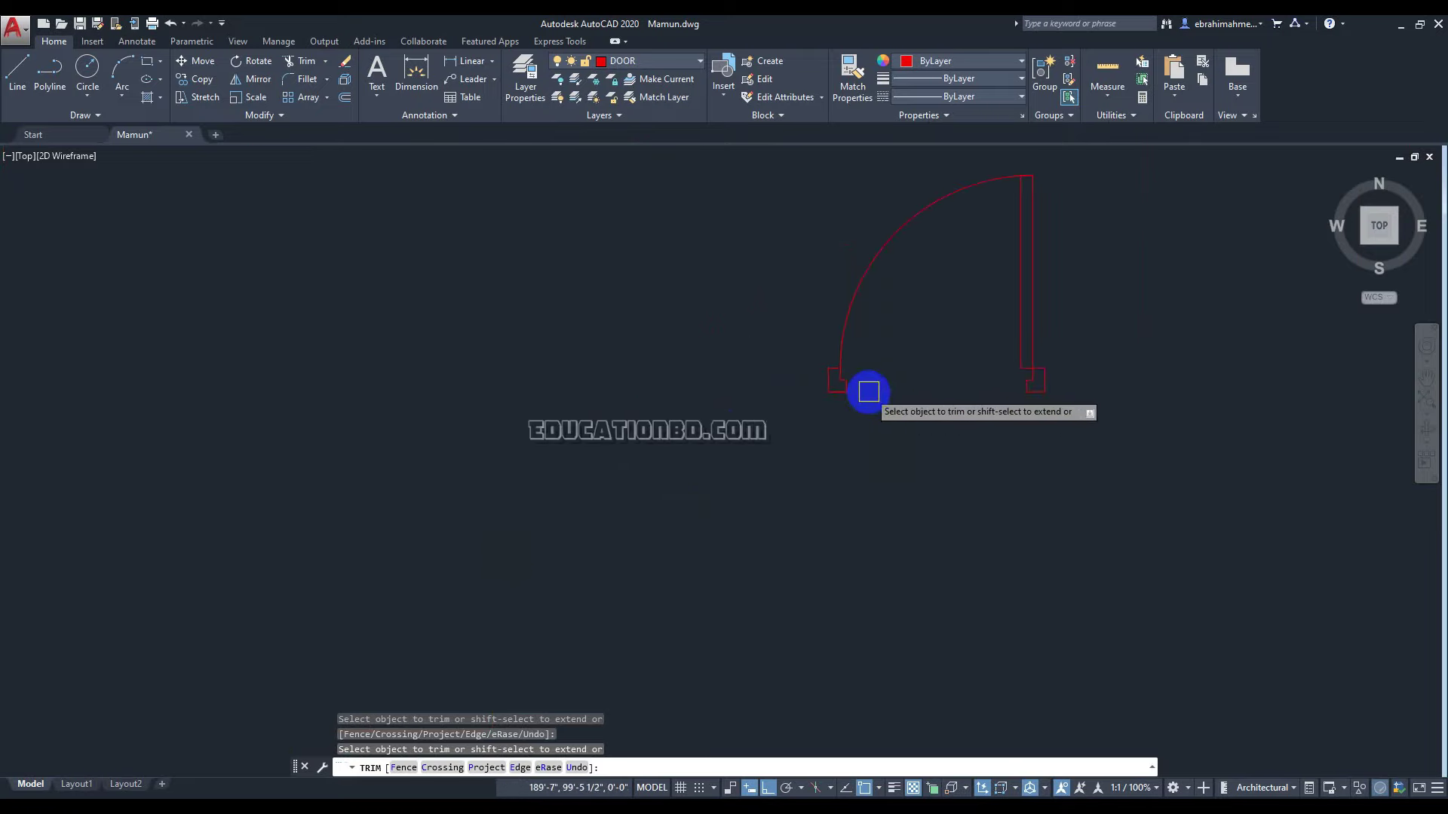
pyautogui.scroll(-2, 872, 381)
pyautogui.scroll(5, 893, 369)
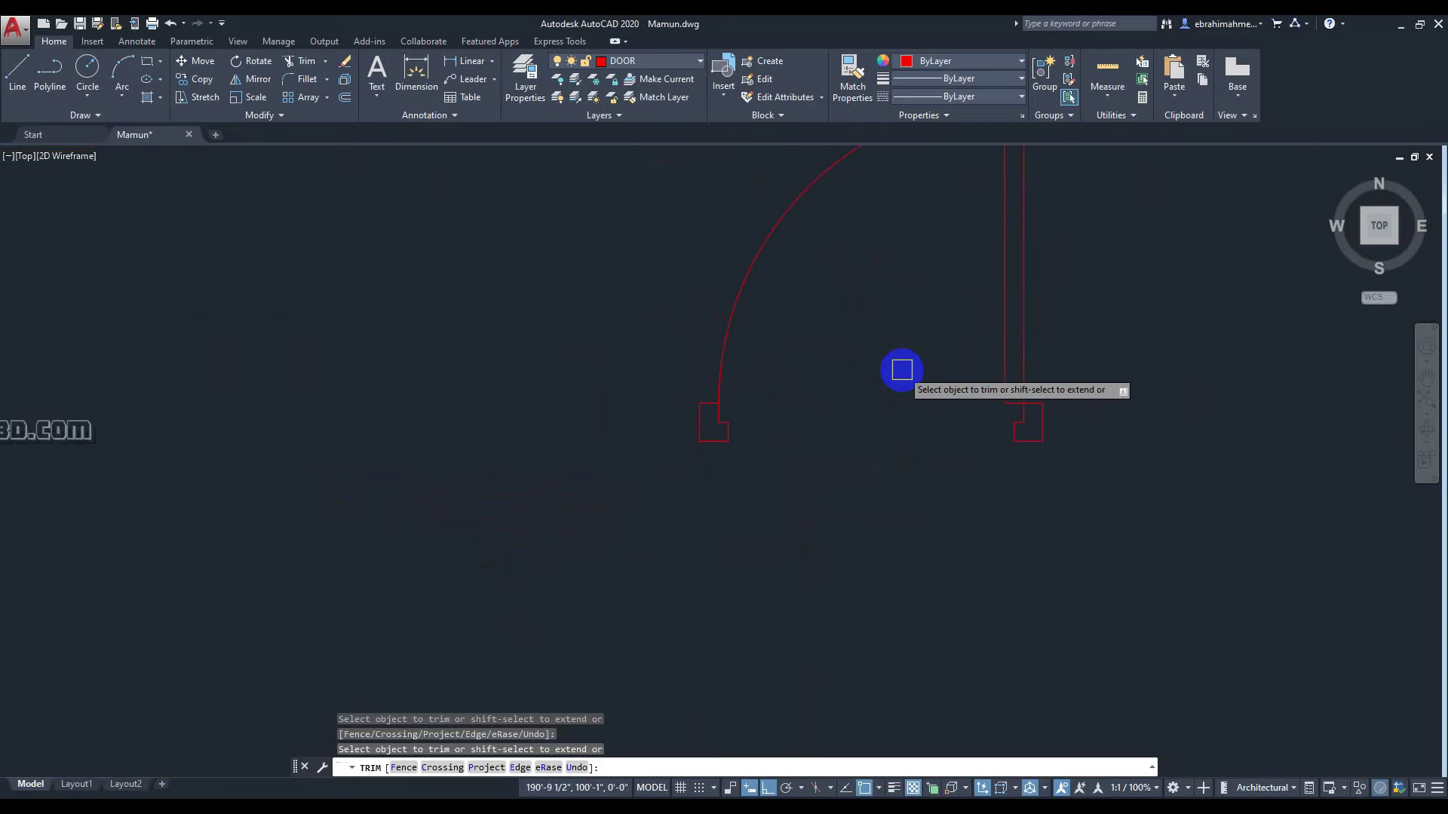
pyautogui.scroll(-5, 536, 413)
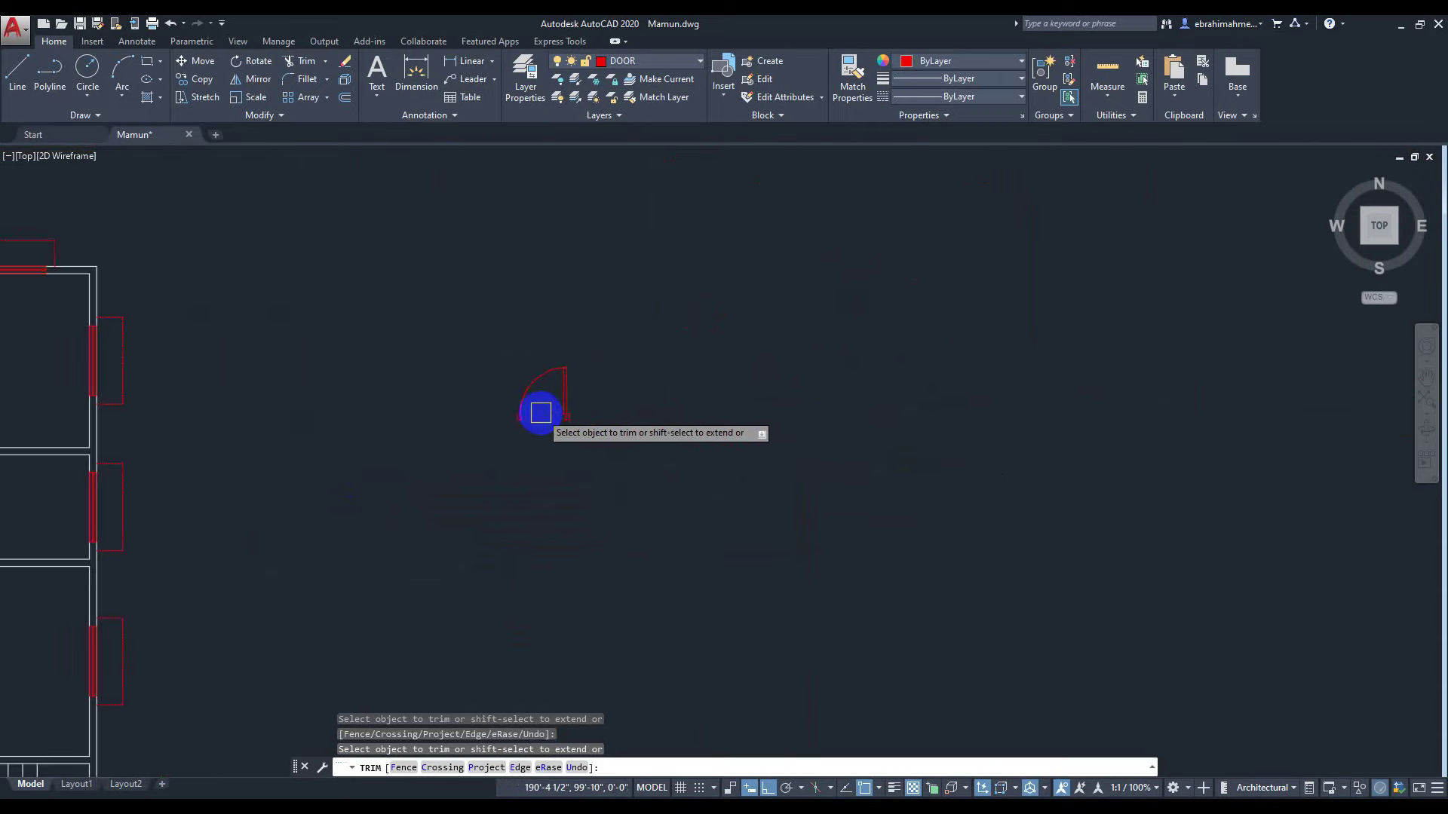
pyautogui.press('Escape')
# Copy the complete door horizontally to its right, using the right frame's bottom-right corner as base point.
pyautogui.scroll(-4, 752, 411)
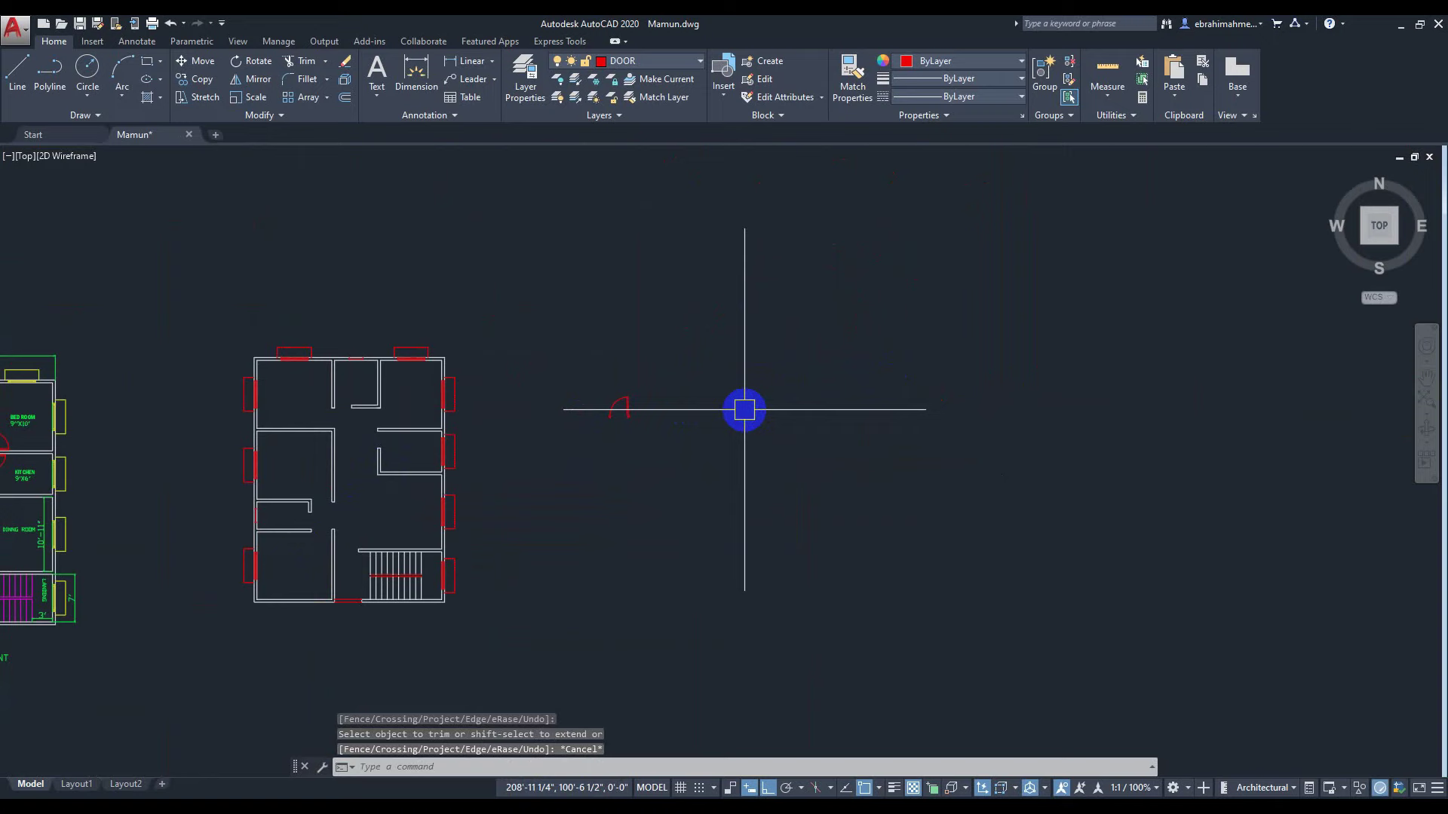
pyautogui.scroll(-2, 747, 388)
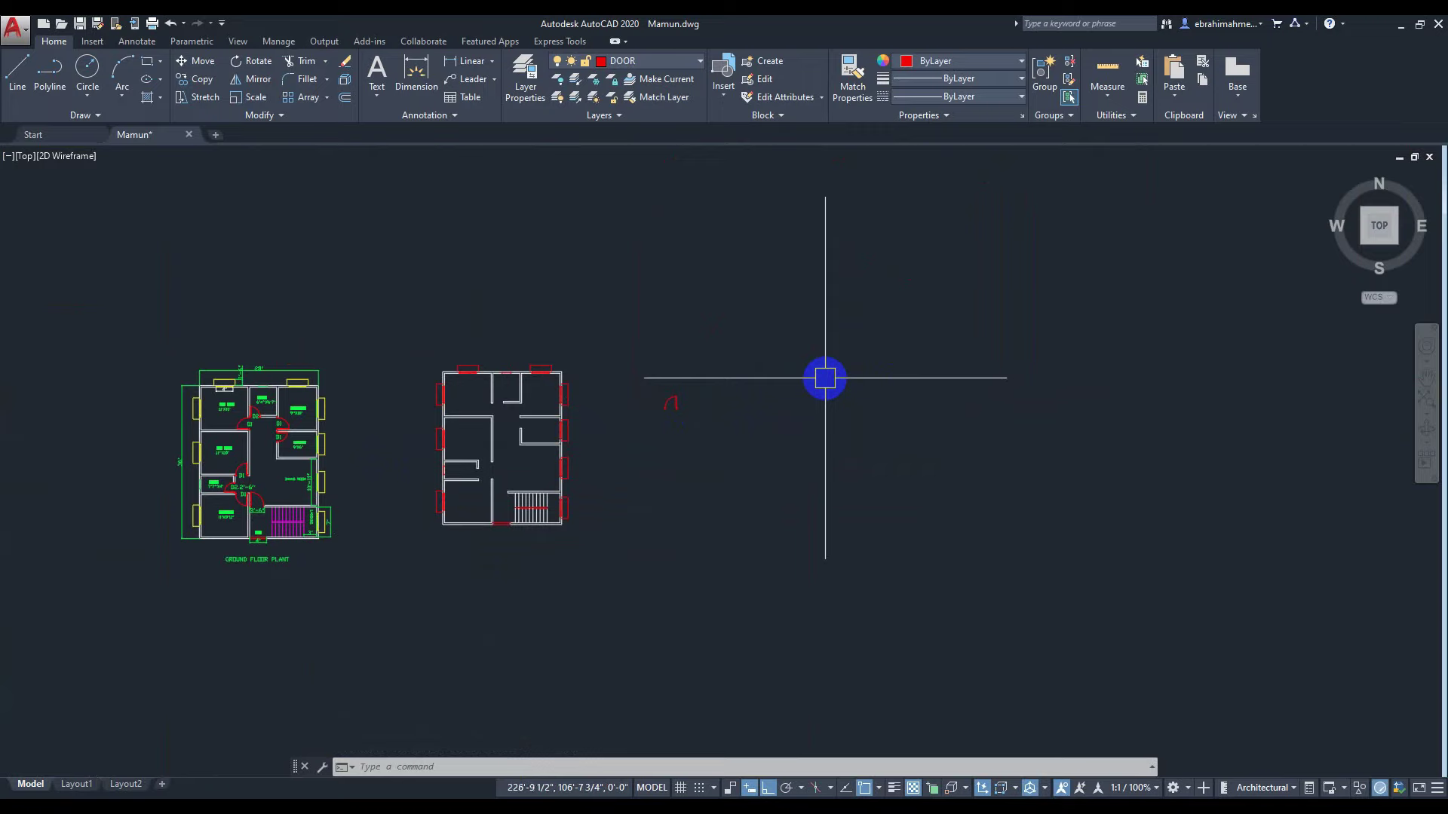
pyautogui.scroll(2, 640, 432)
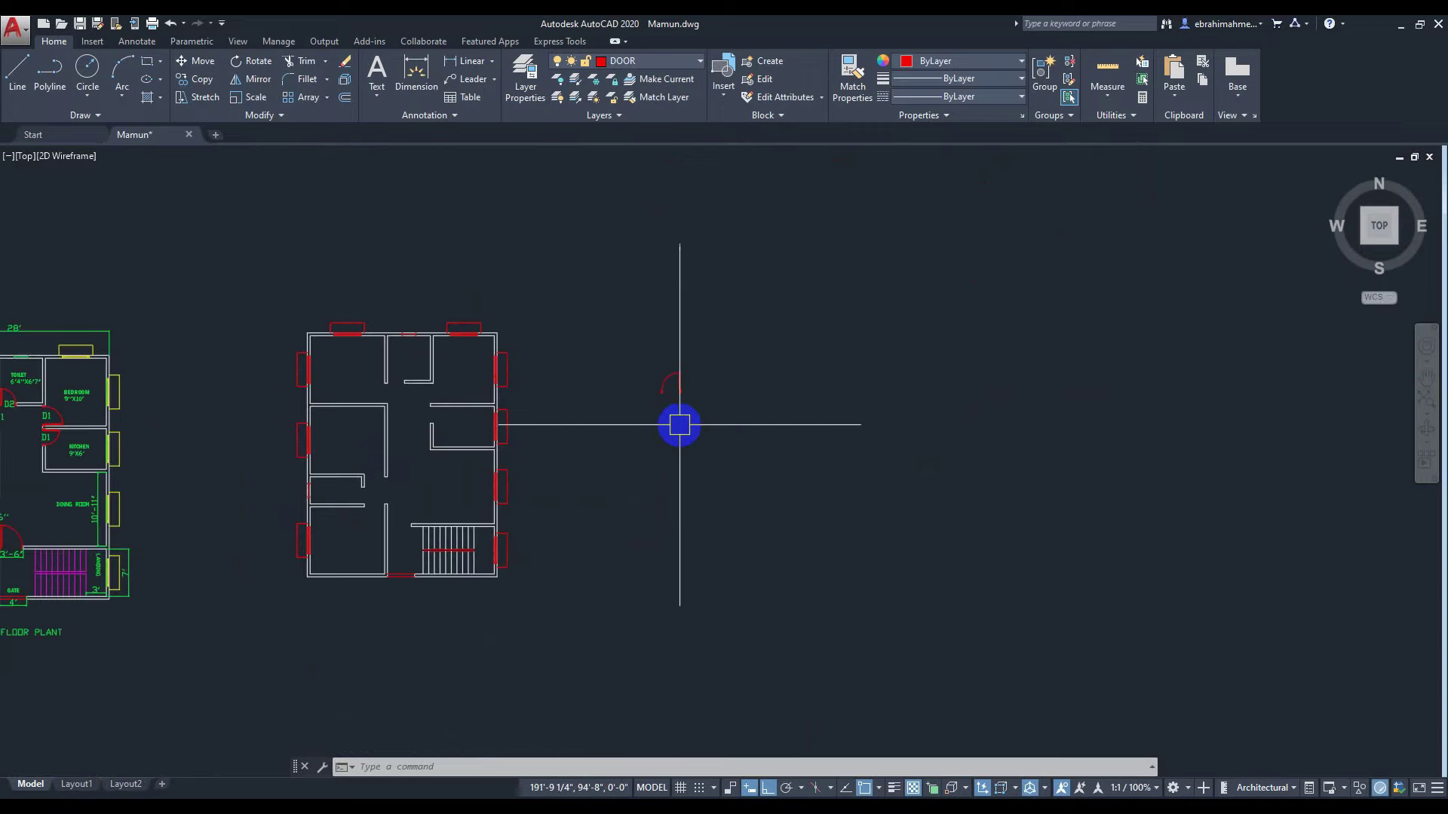
pyautogui.scroll(3, 678, 424)
pyautogui.click(582, 202)
pyautogui.click(818, 404)
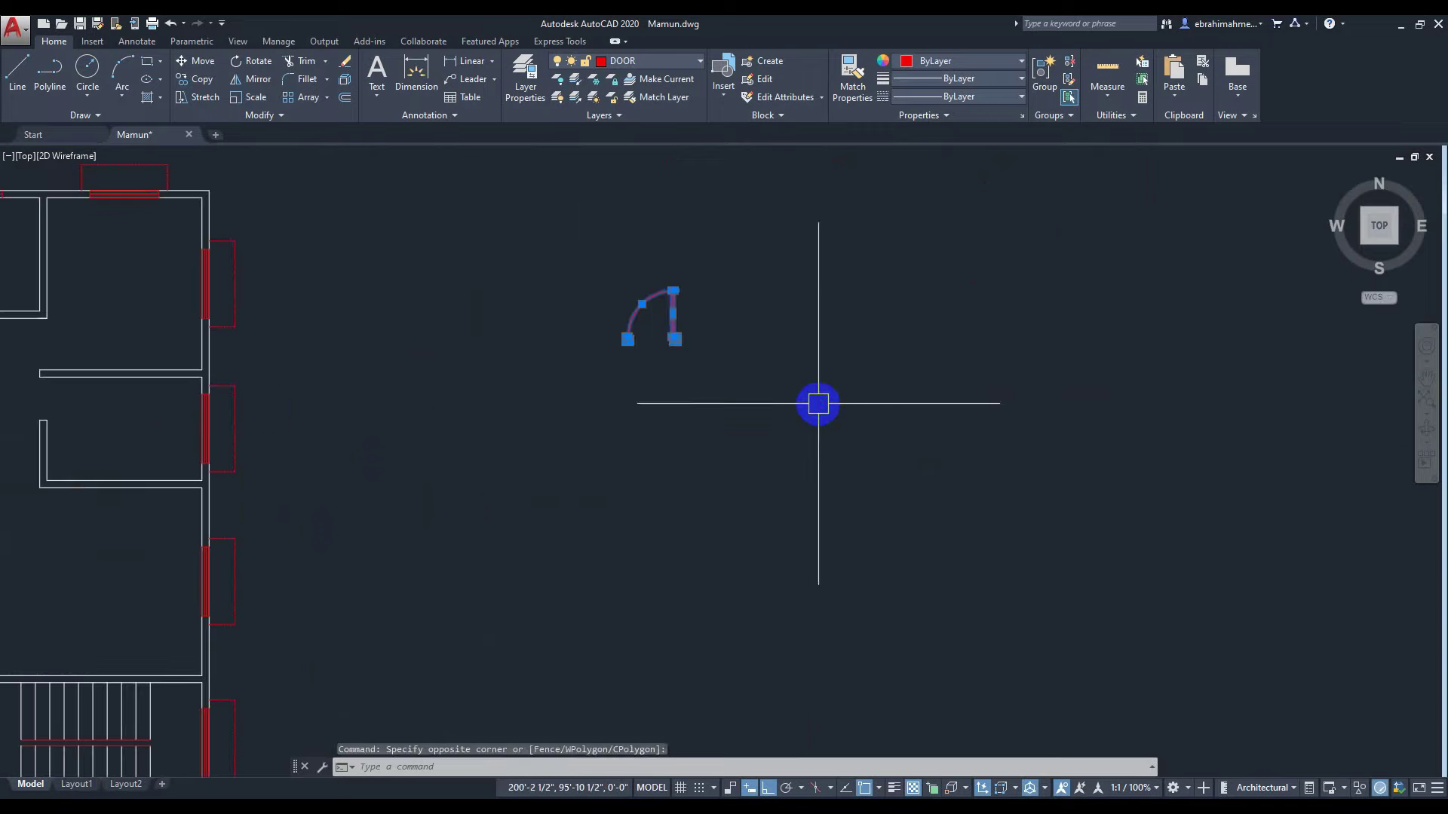
pyautogui.write('co')
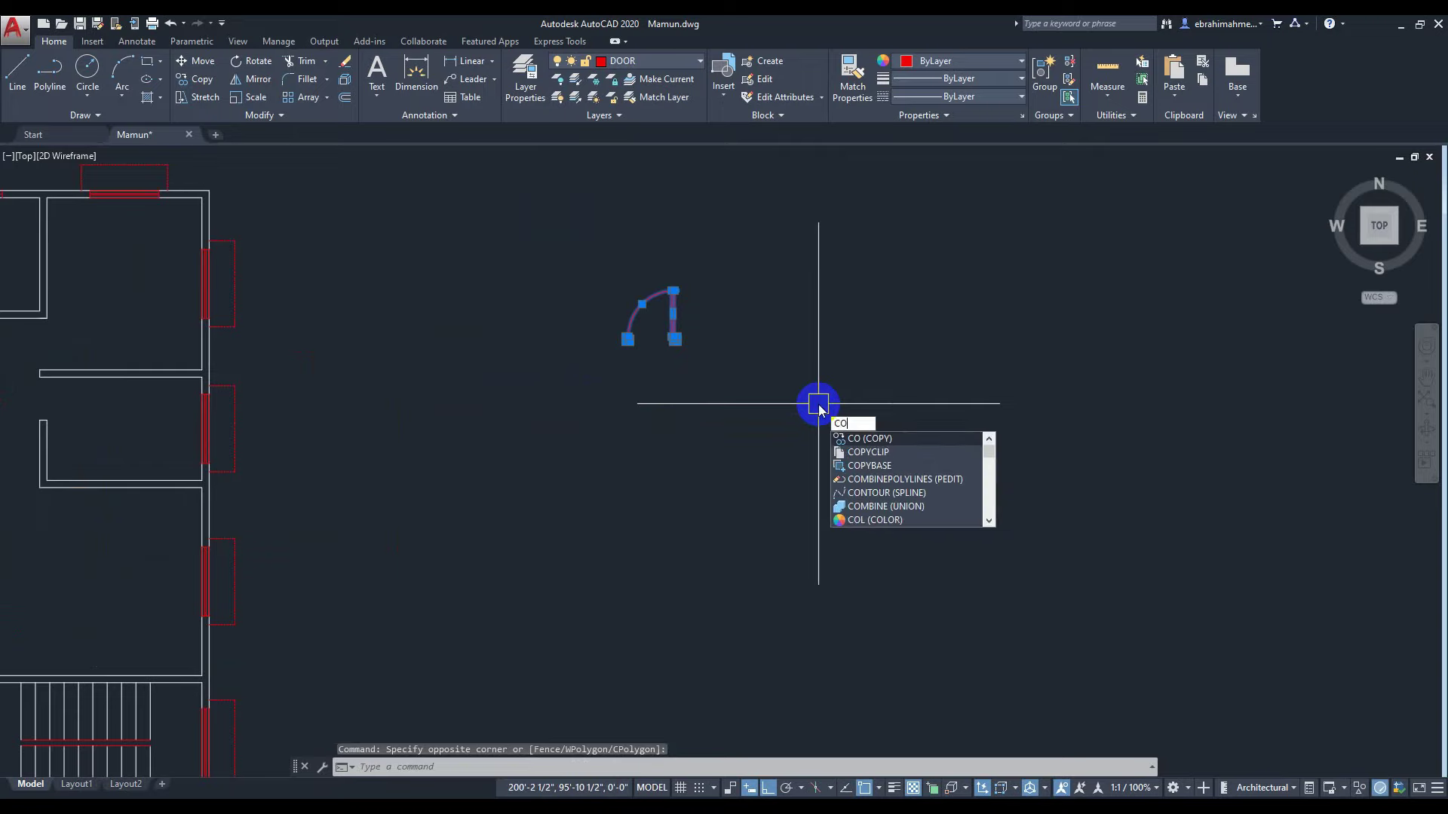
pyautogui.press('Return')
pyautogui.scroll(1, 744, 358)
pyautogui.scroll(2, 744, 358)
pyautogui.scroll(3, 561, 316)
pyautogui.click(562, 315)
pyautogui.scroll(-3, 941, 358)
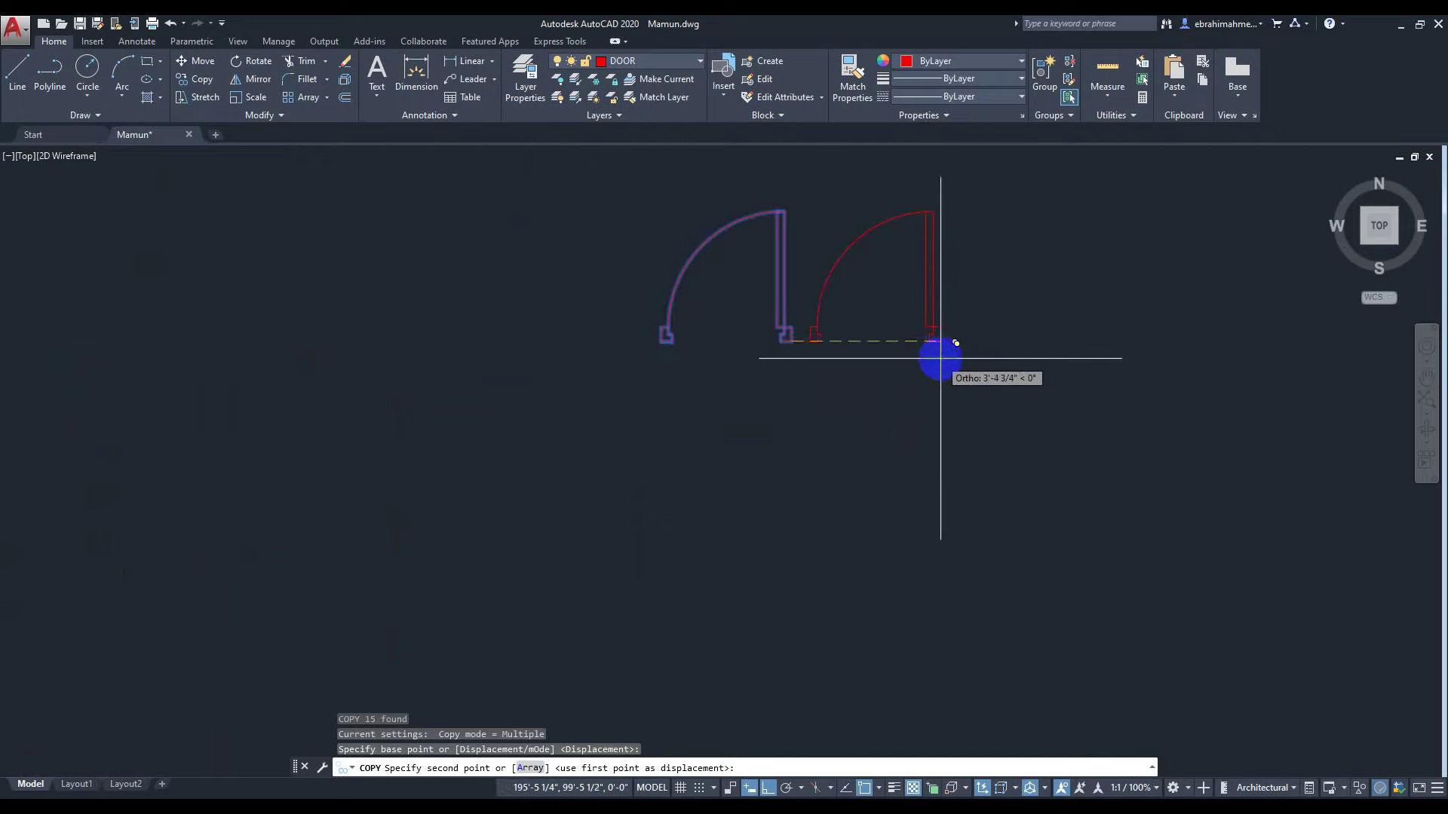
pyautogui.moveTo(942, 349); pyautogui.dragTo(749, 410, button='middle')
pyautogui.click(866, 394)
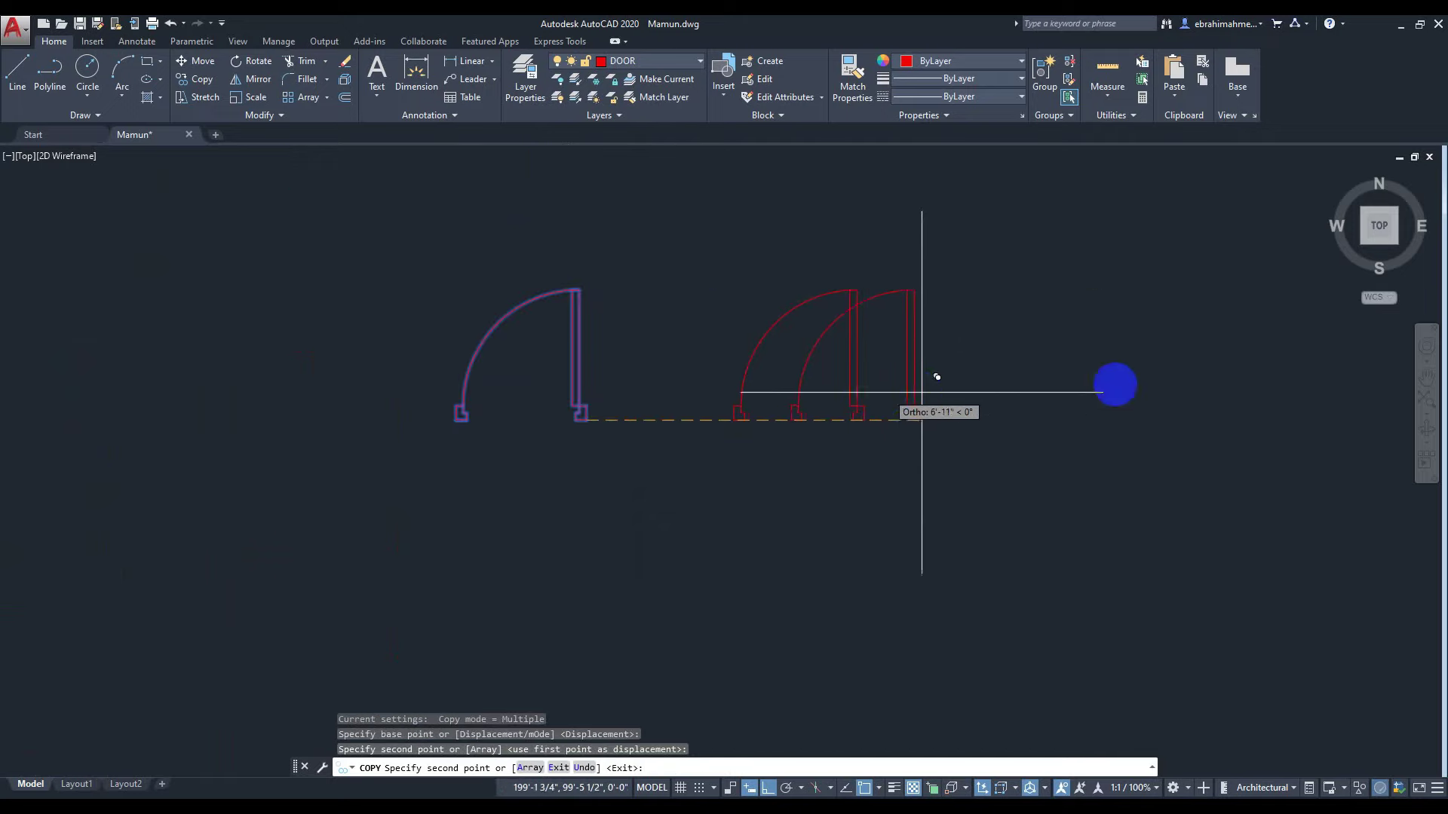
# Place two more copies of the door farther right in the same row and finish copying.
pyautogui.click(1205, 368)
pyautogui.scroll(-4, 833, 486)
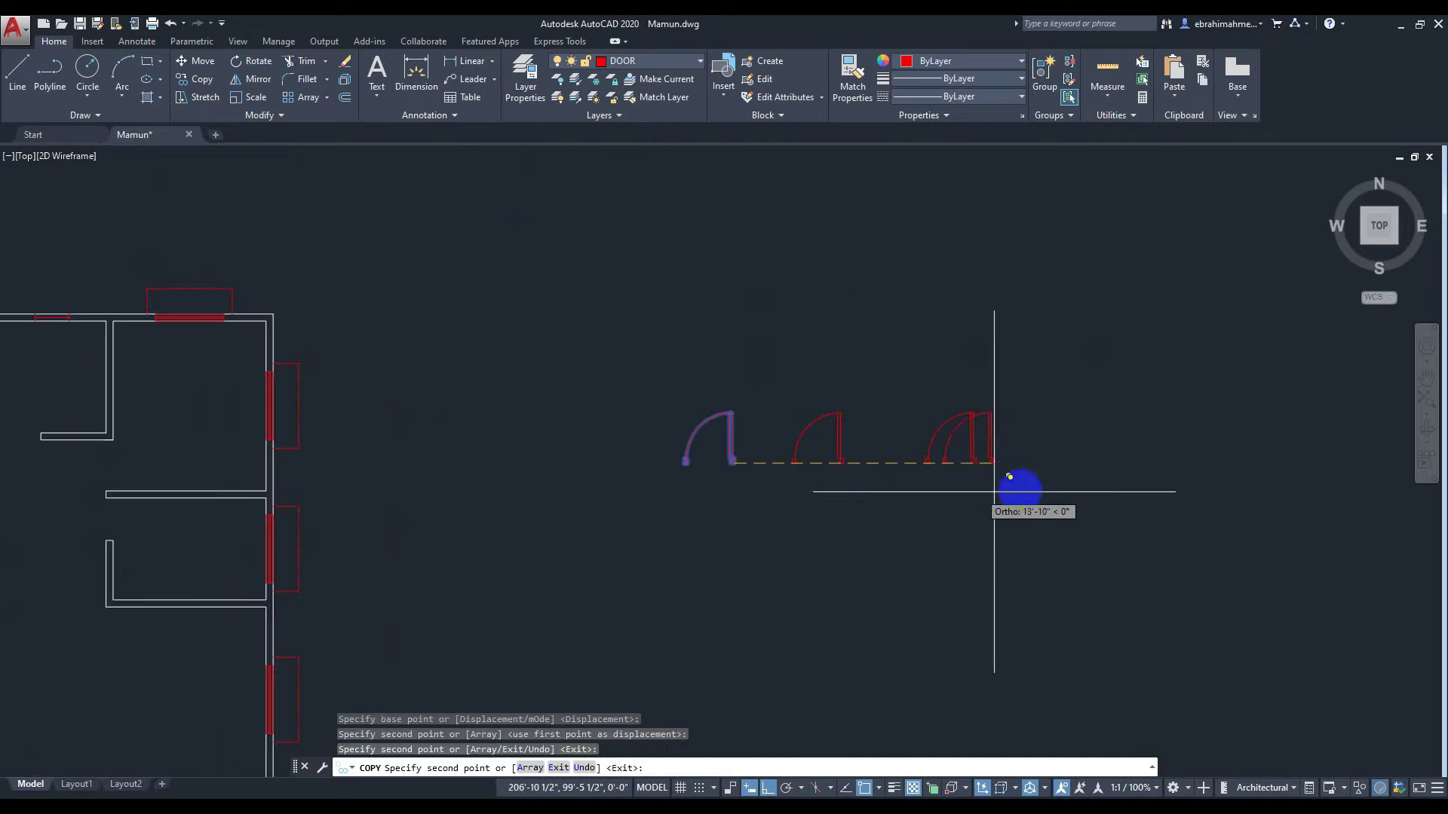
pyautogui.click(1212, 469)
pyautogui.scroll(-2, 872, 527)
pyautogui.moveTo(872, 527)
pyautogui.mouseDown(button='middle')
pyautogui.moveTo(830, 397)
pyautogui.moveTo(943, 396)
pyautogui.moveTo(872, 410)
pyautogui.mouseUp(button='middle')
pyautogui.press('Escape')
pyautogui.scroll(-2, 848, 422)
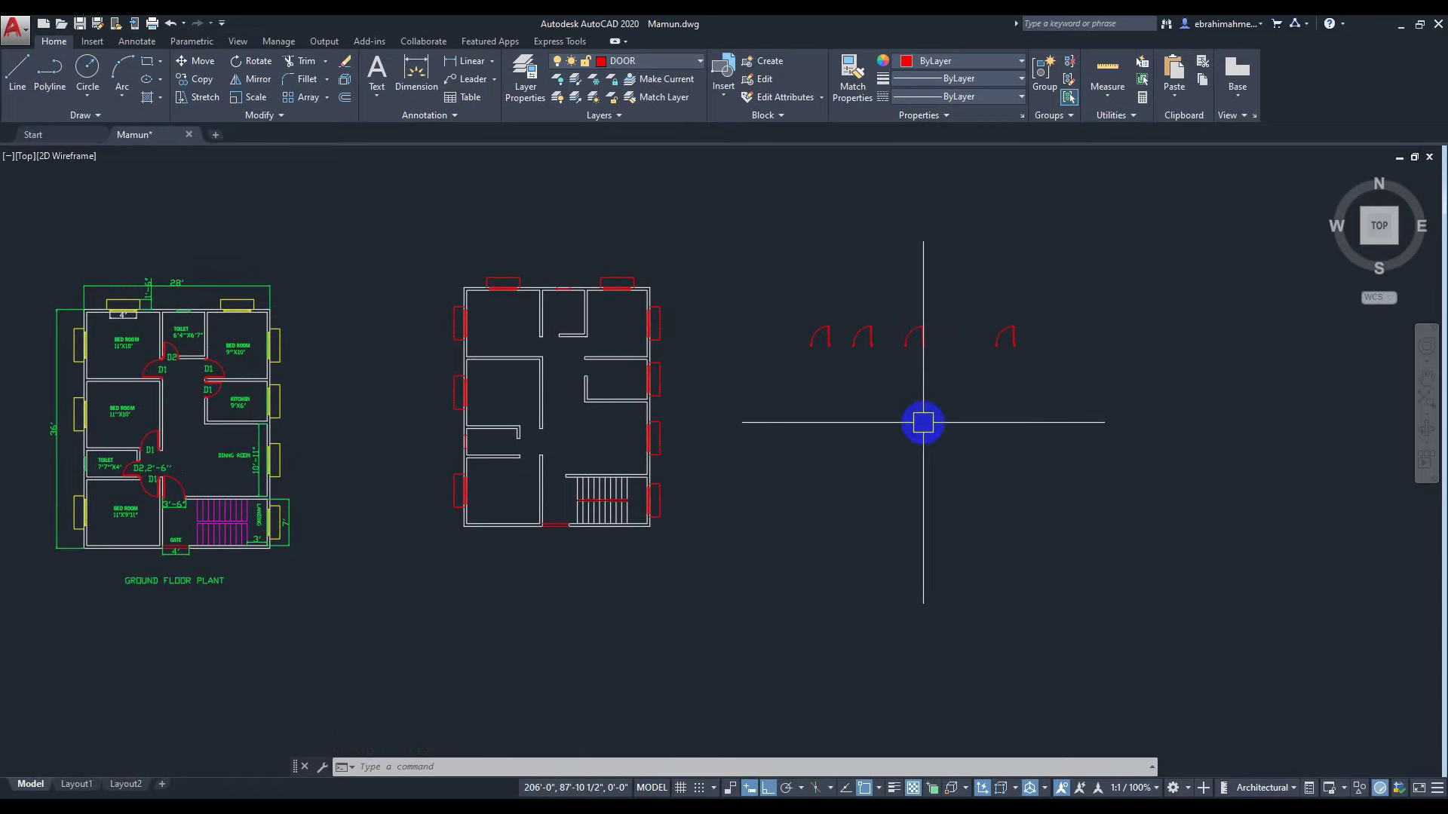
pyautogui.click(1047, 283)
pyautogui.click(977, 384)
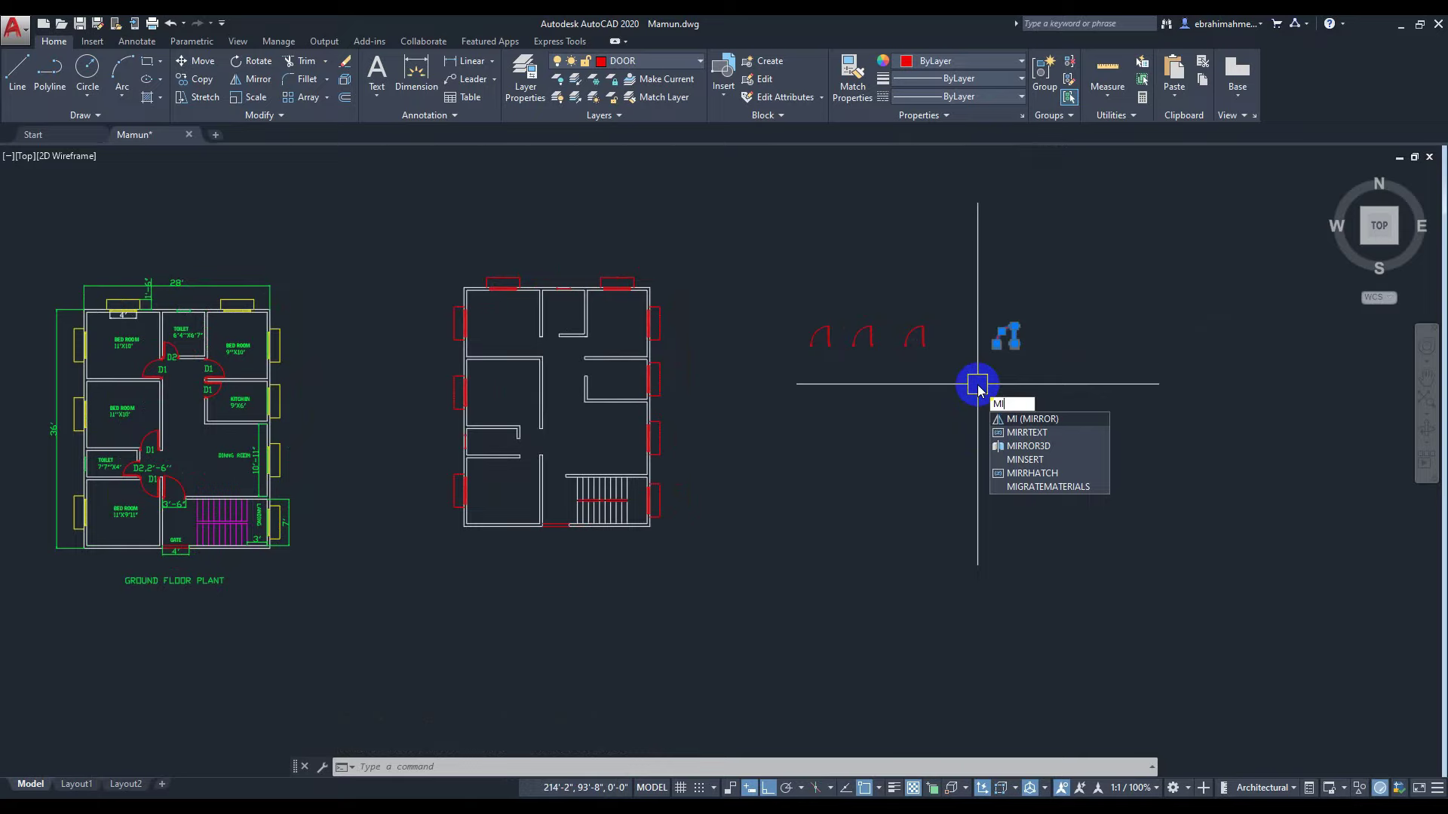
pyautogui.press('Escape')
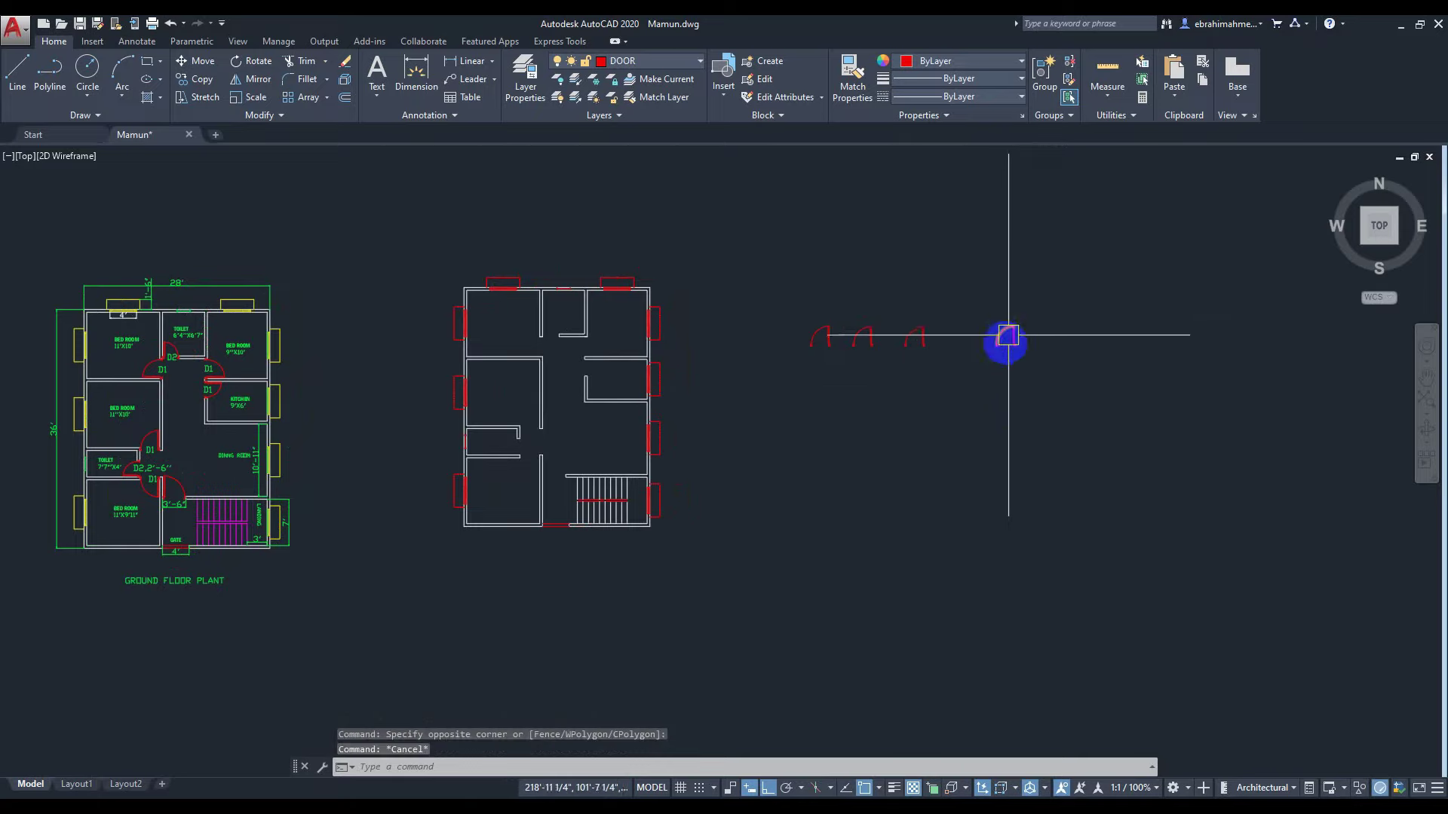
# Copy the farthest-right loose door by its right frame's bottom-right corner to the lower-left wall-end corner at the unlabelled plan's middle-left bedroom opening.
pyautogui.scroll(3, 1005, 328)
pyautogui.click(1061, 289)
pyautogui.click(969, 408)
pyautogui.write('co')
pyautogui.press('Return')
pyautogui.scroll(3, 1054, 378)
pyautogui.scroll(3, 1048, 416)
pyautogui.click(937, 324)
pyautogui.scroll(-6, 583, 465)
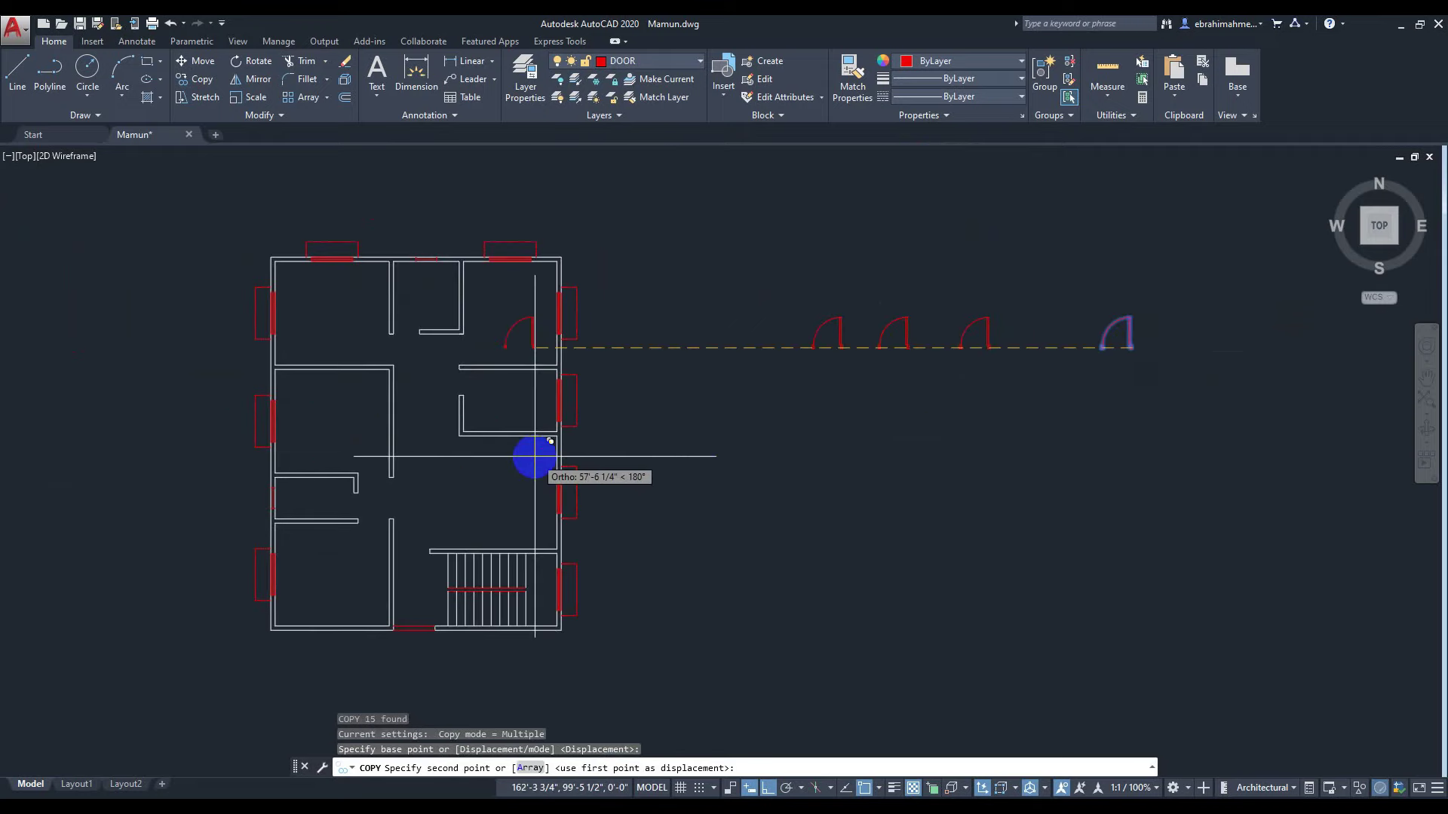
pyautogui.scroll(-4, 595, 452)
pyautogui.moveTo(612, 445); pyautogui.dragTo(741, 413, button='middle')
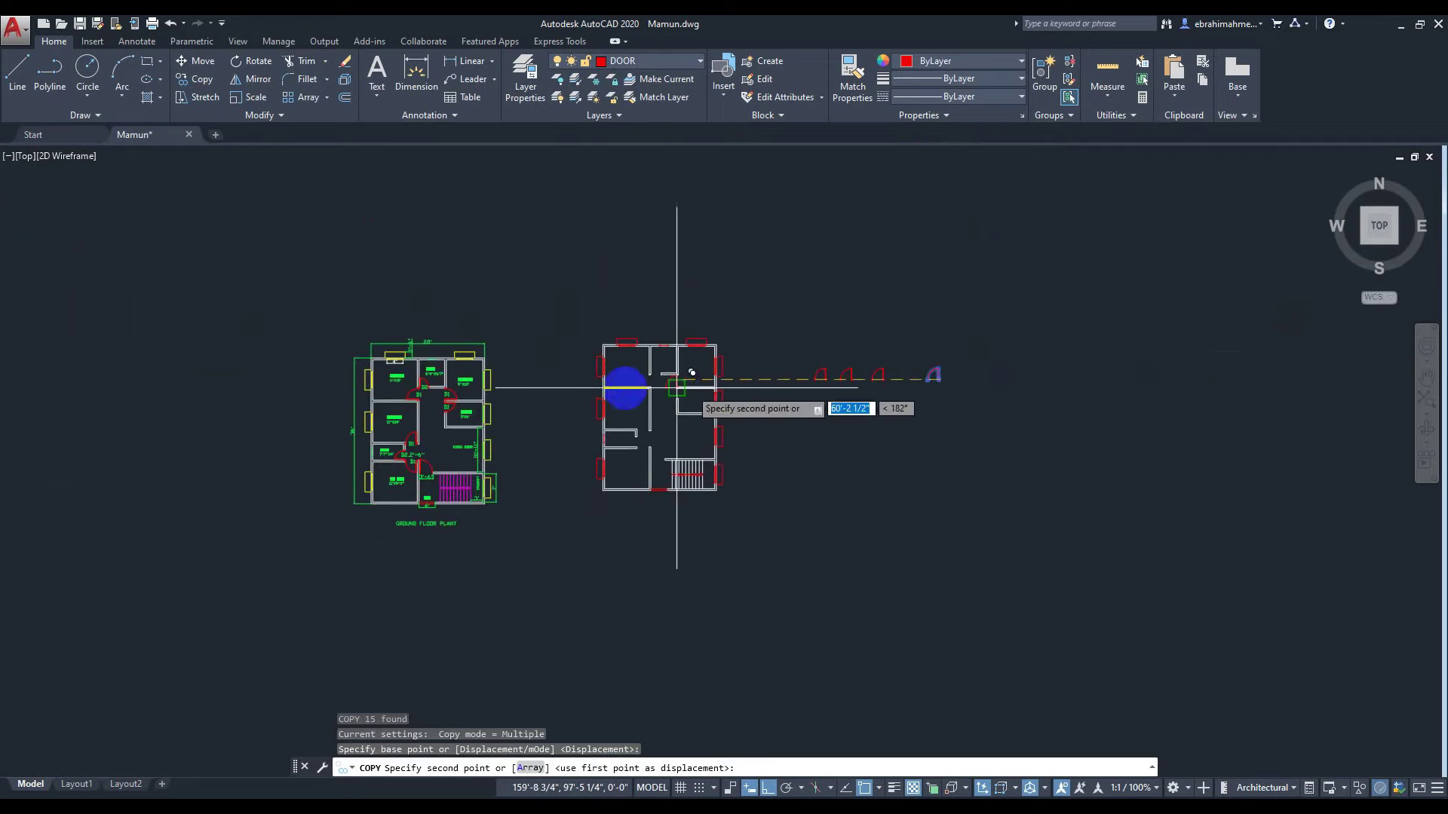
pyautogui.scroll(5, 455, 433)
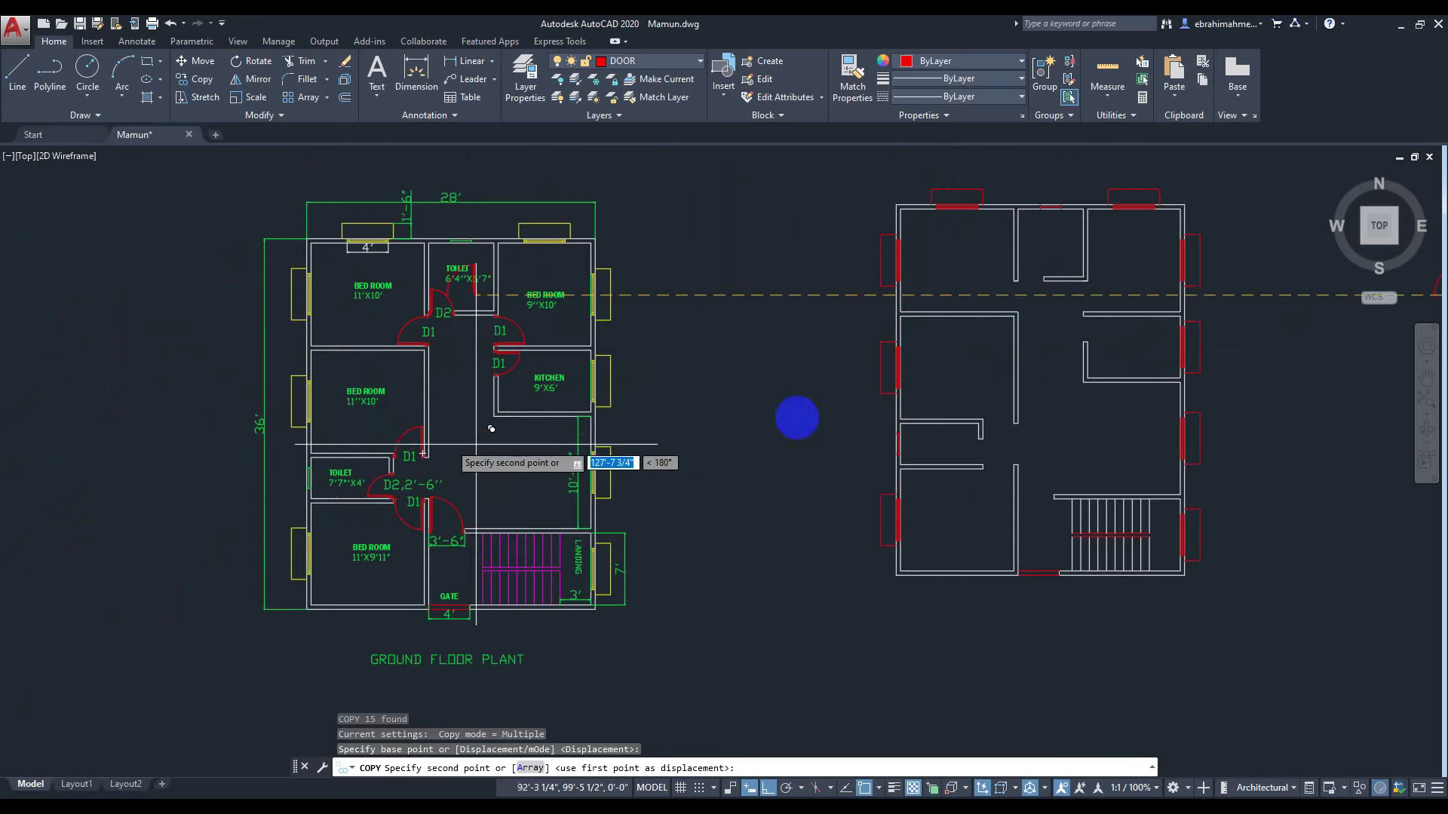
pyautogui.scroll(7, 1019, 411)
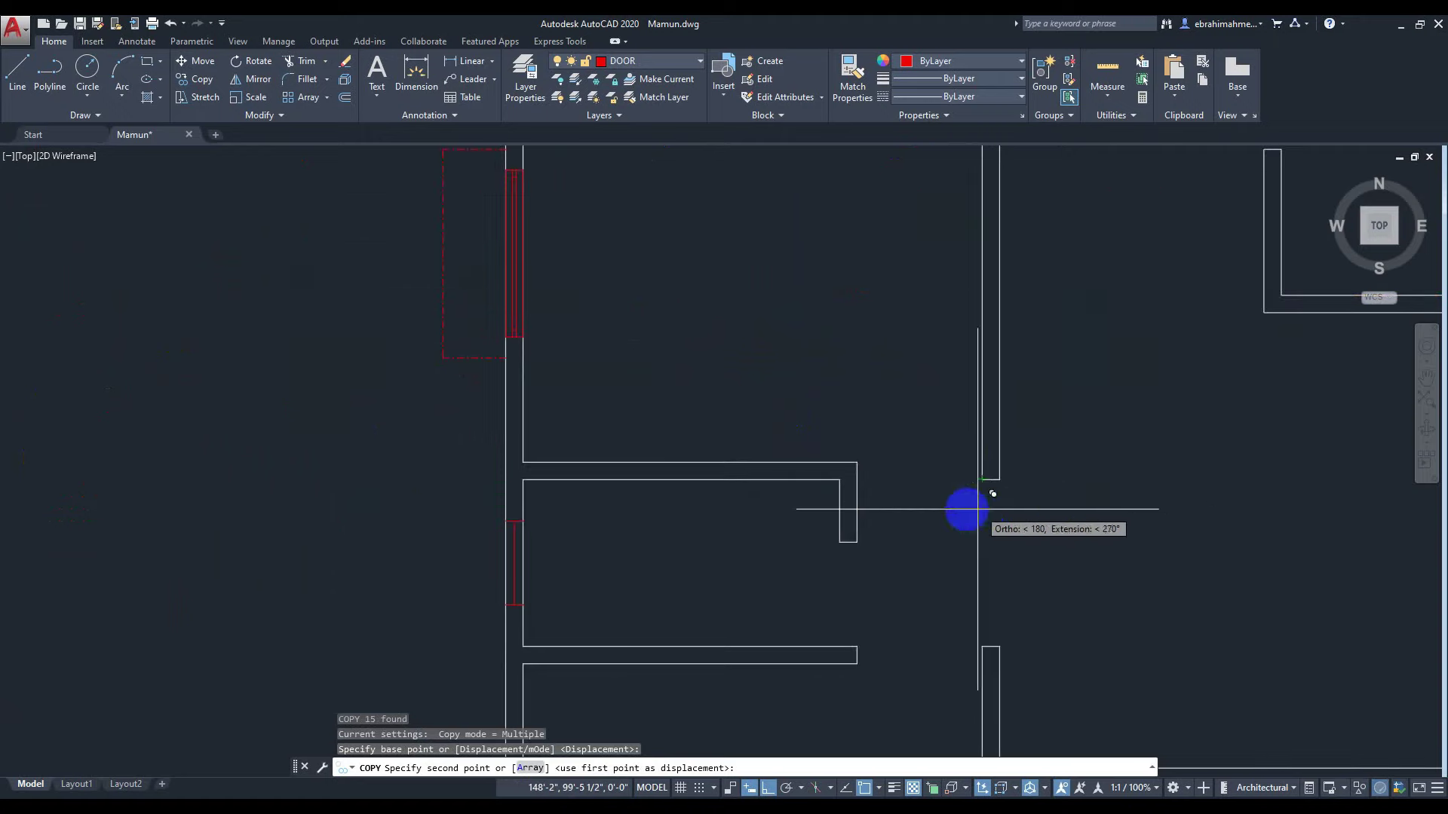
pyautogui.click(982, 478)
pyautogui.scroll(-6, 1203, 507)
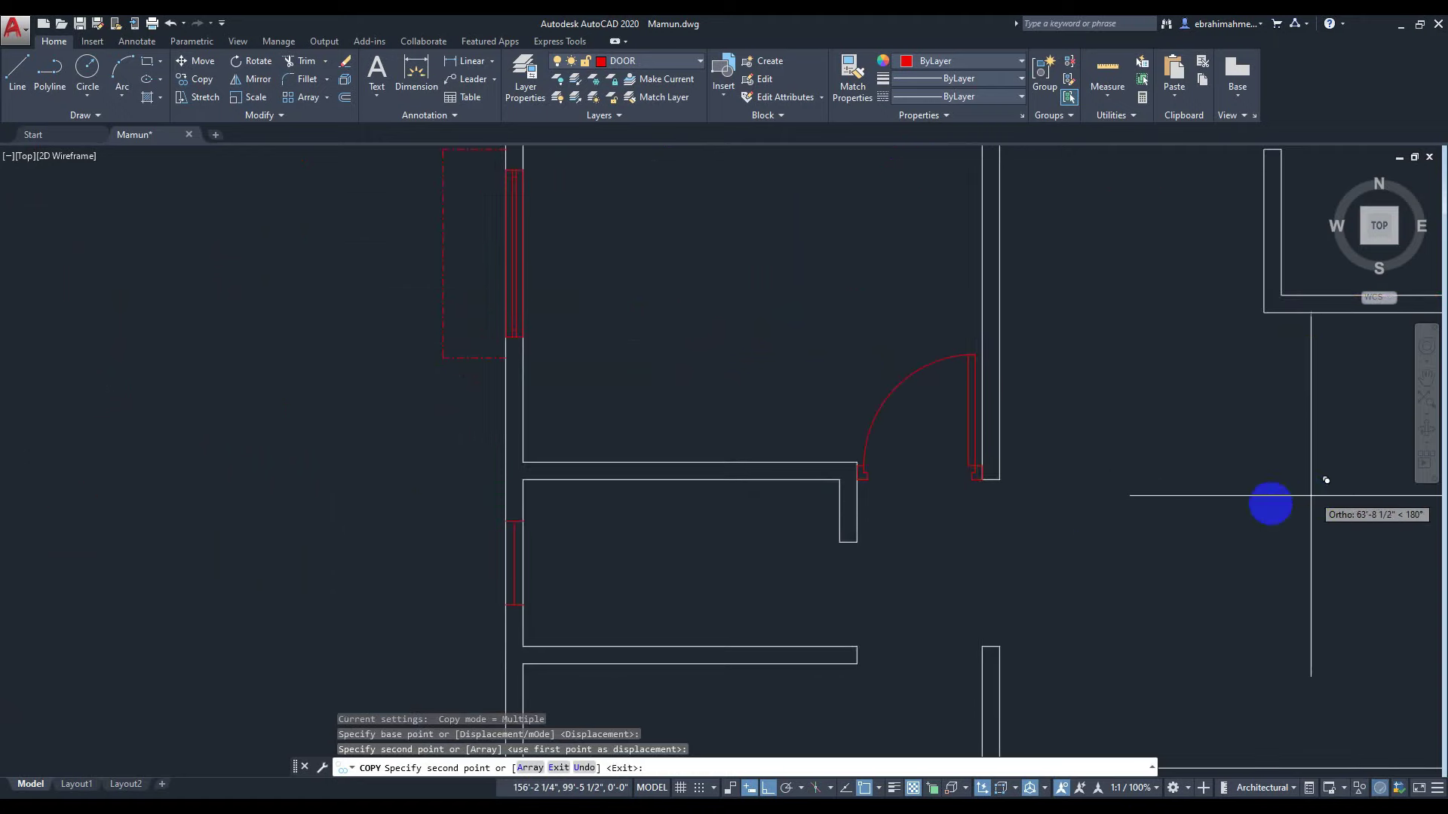
pyautogui.moveTo(1214, 500); pyautogui.dragTo(1069, 459, button='middle')
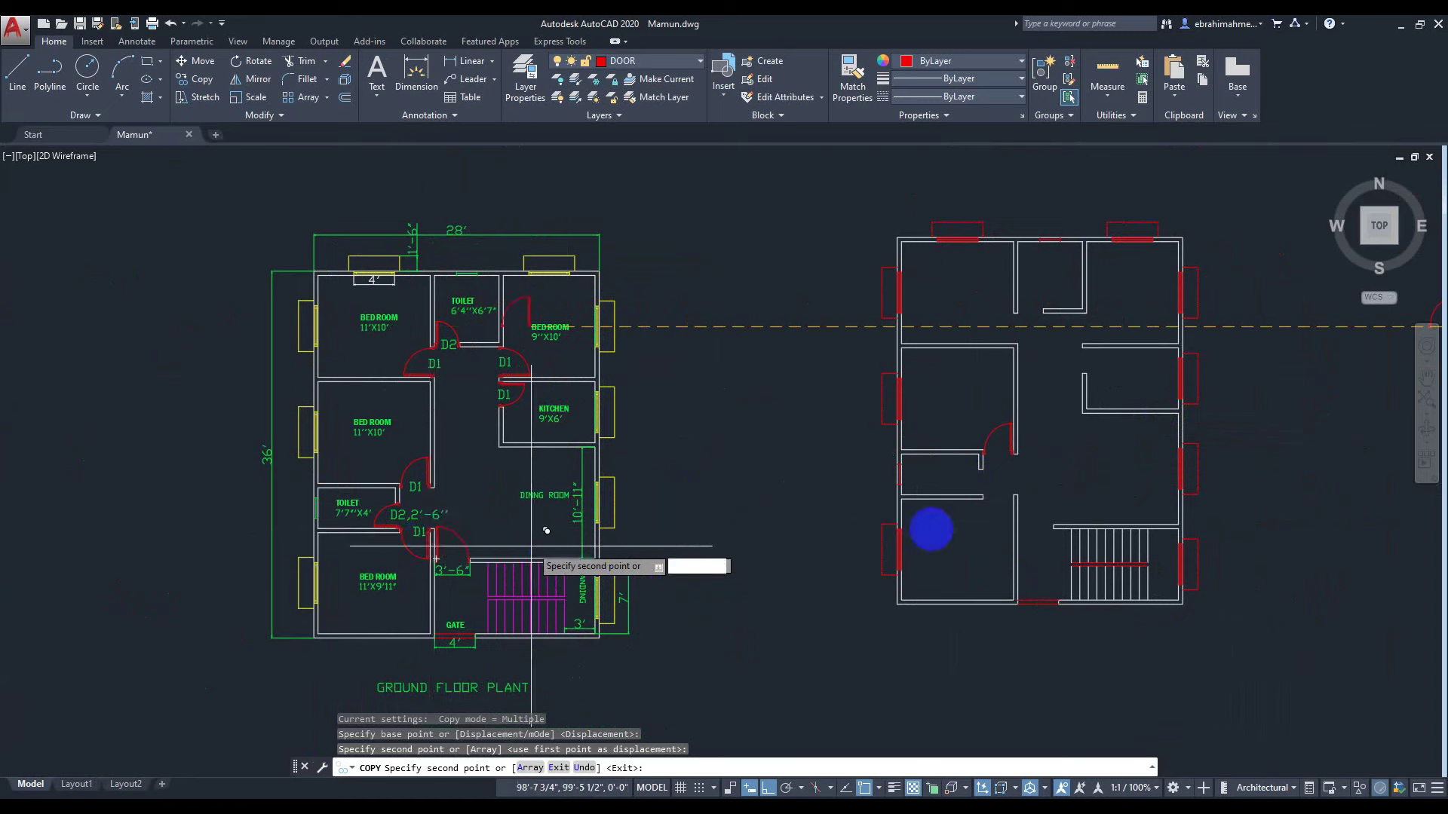
pyautogui.scroll(-2, 1286, 510)
pyautogui.moveTo(1286, 499); pyautogui.dragTo(920, 494, button='middle')
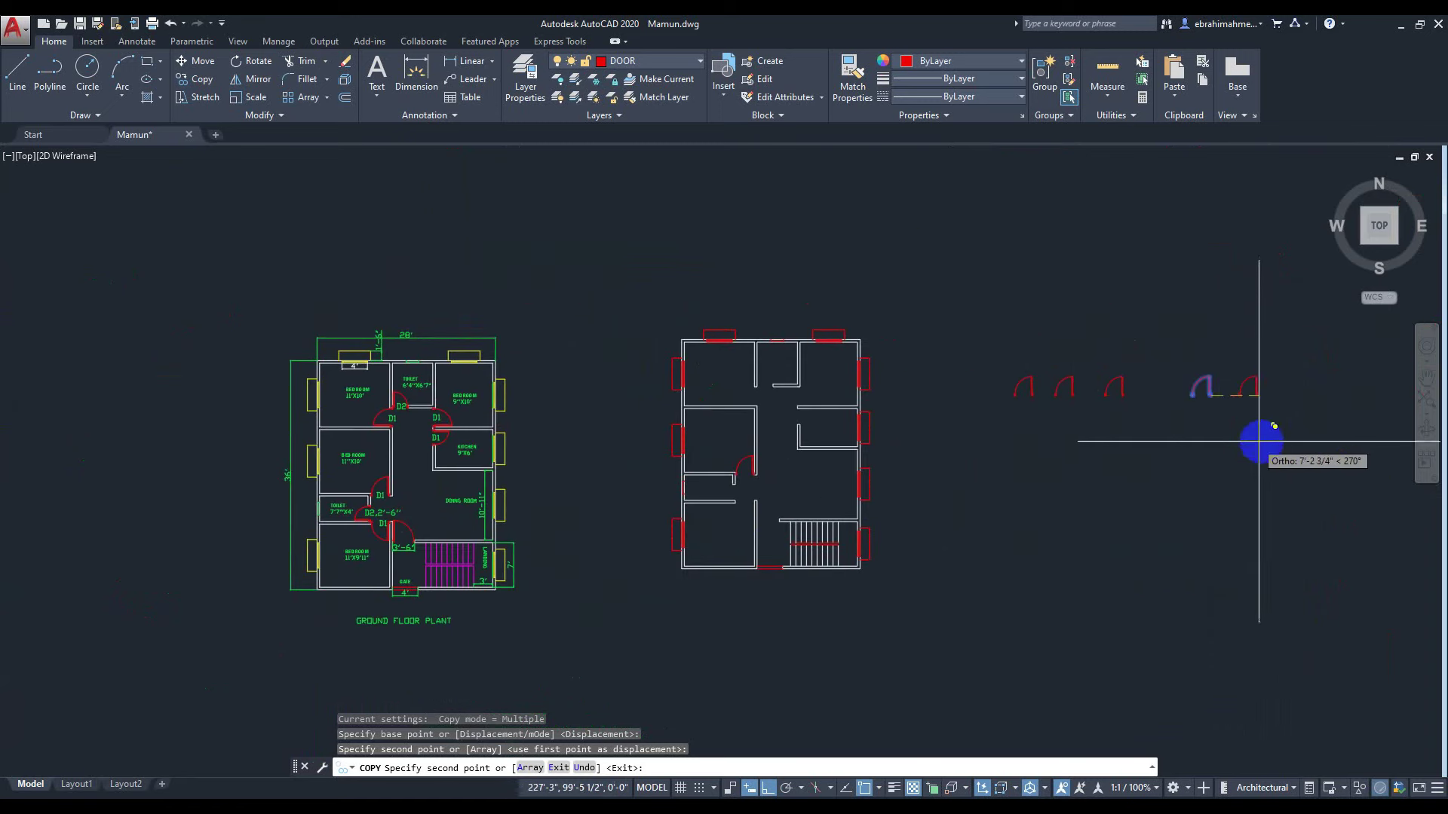
pyautogui.press('Escape')
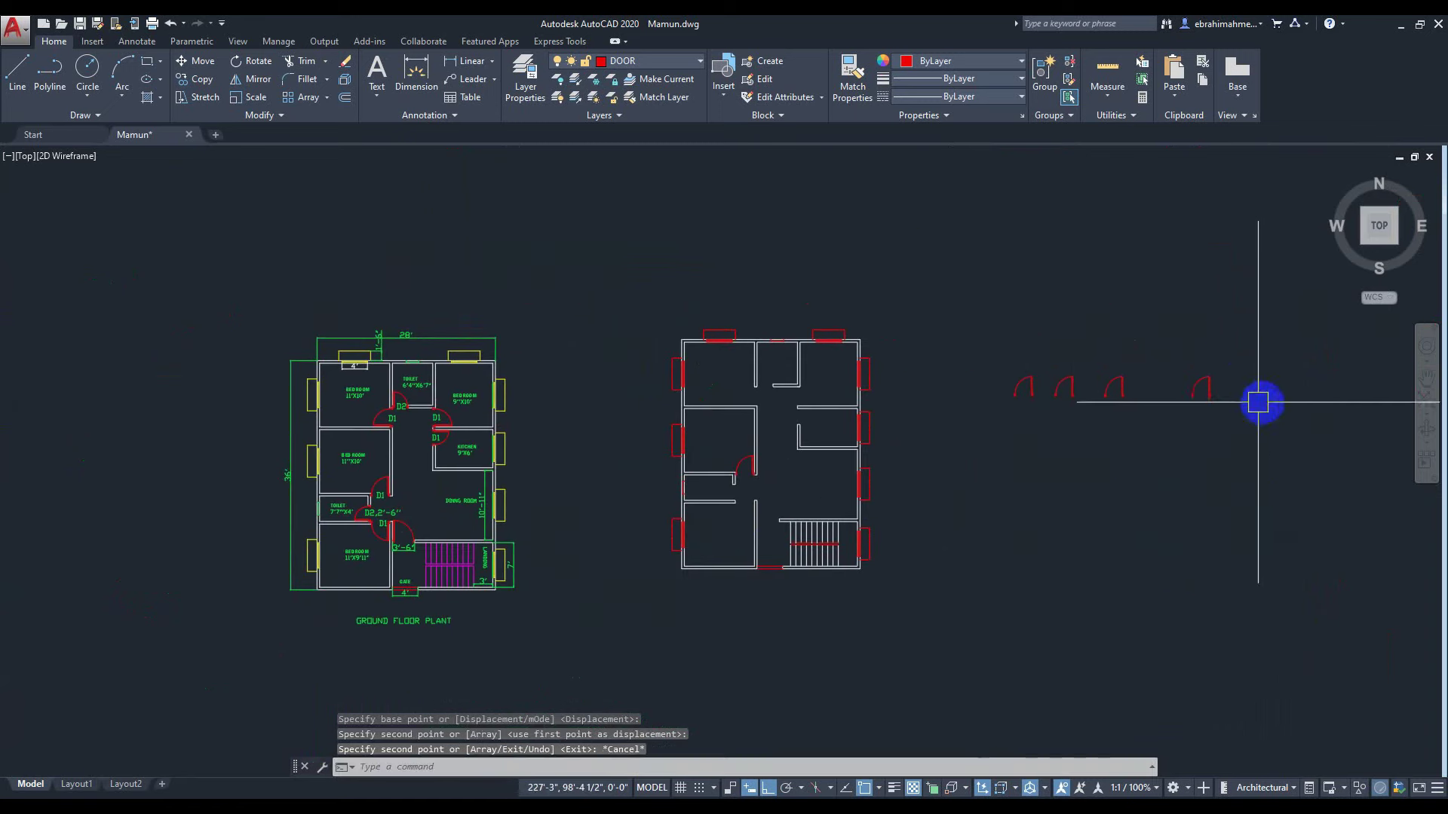
pyautogui.click(1272, 340)
pyautogui.click(1182, 425)
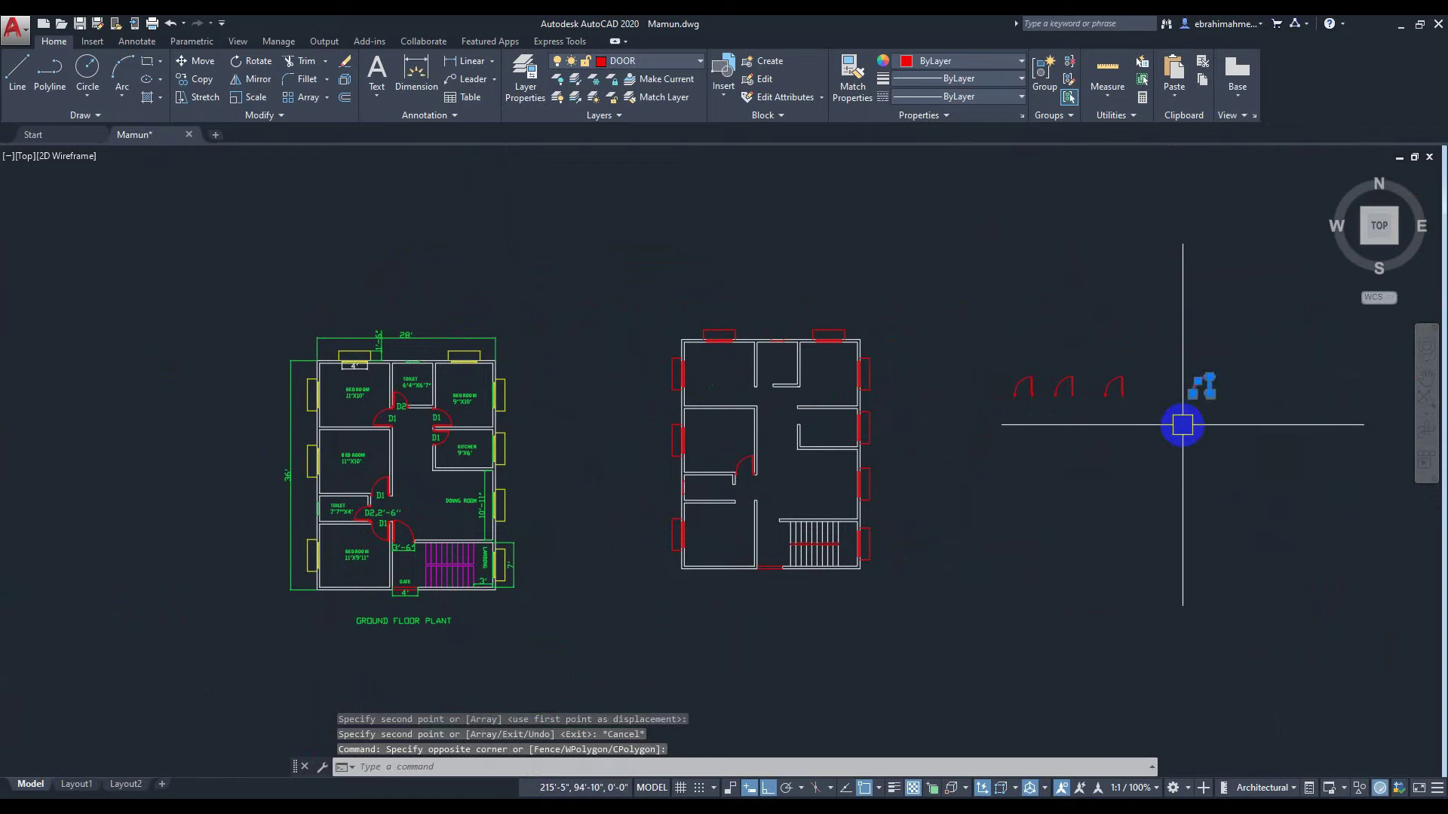
pyautogui.write('mi')
pyautogui.press('Return')
pyautogui.scroll(5, 1282, 411)
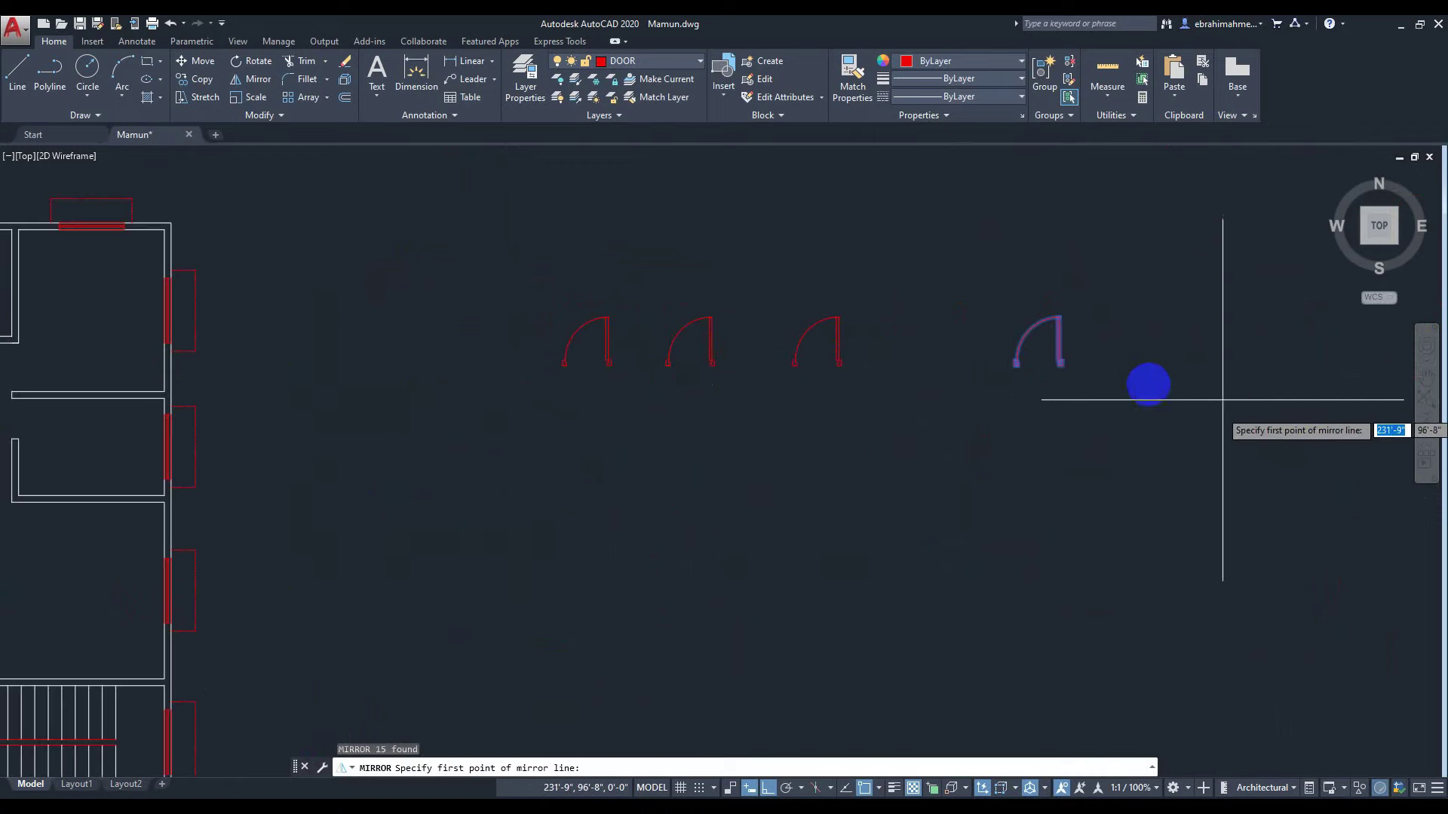
pyautogui.click(1041, 369)
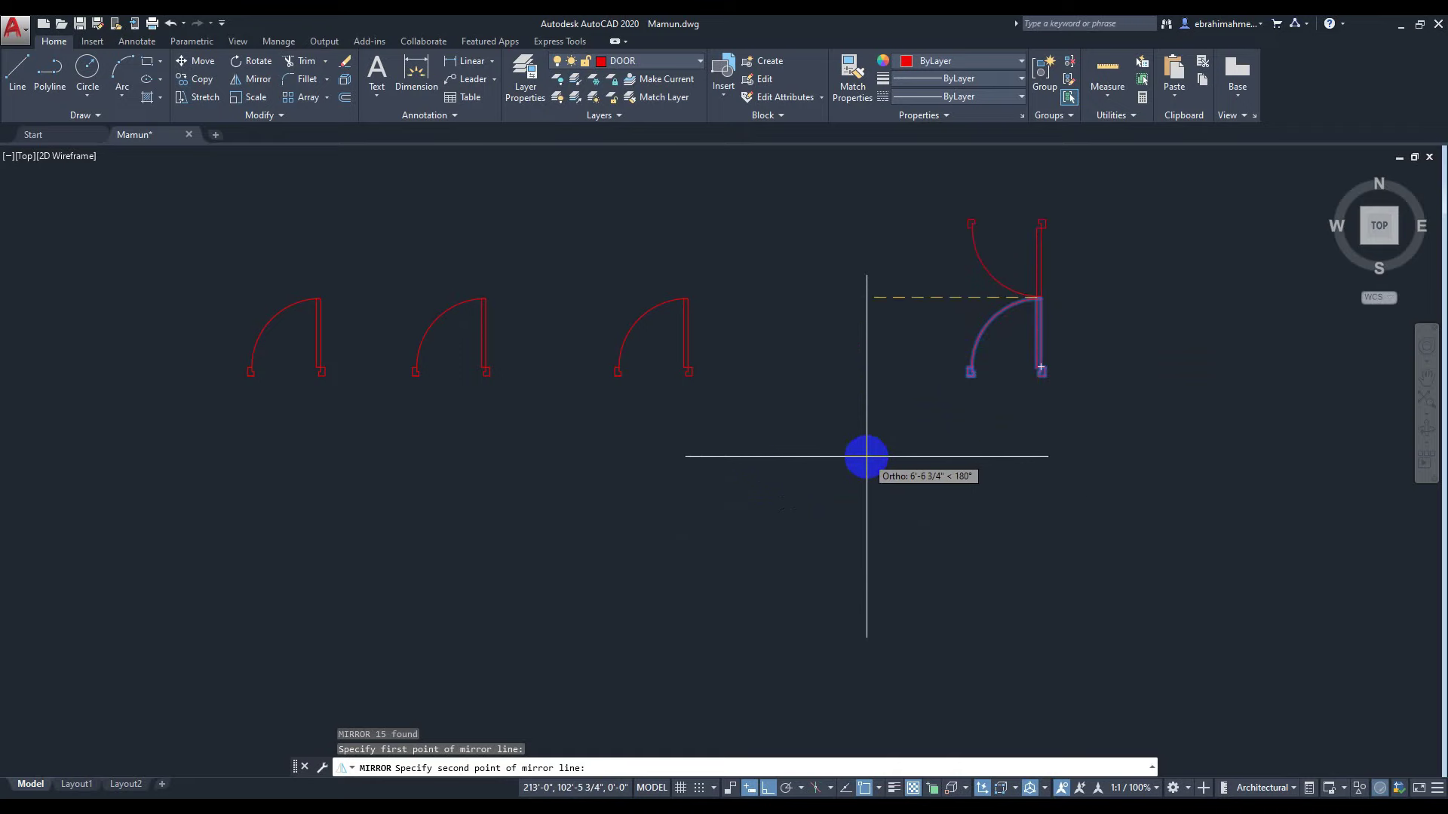
pyautogui.press('Escape')
pyautogui.scroll(-6, 848, 469)
pyautogui.moveTo(766, 484); pyautogui.dragTo(1108, 396, button='middle')
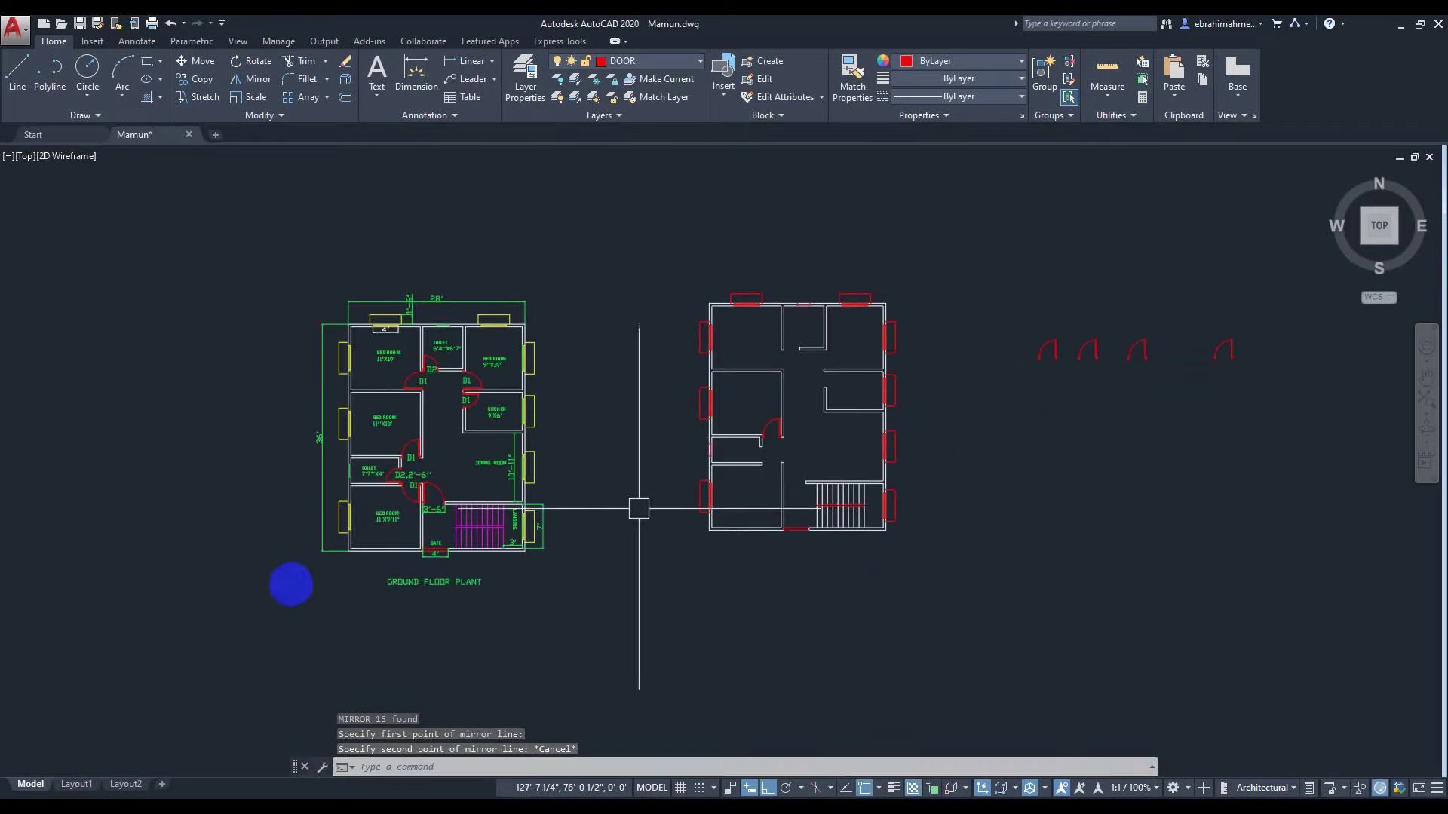
pyautogui.scroll(2, 414, 503)
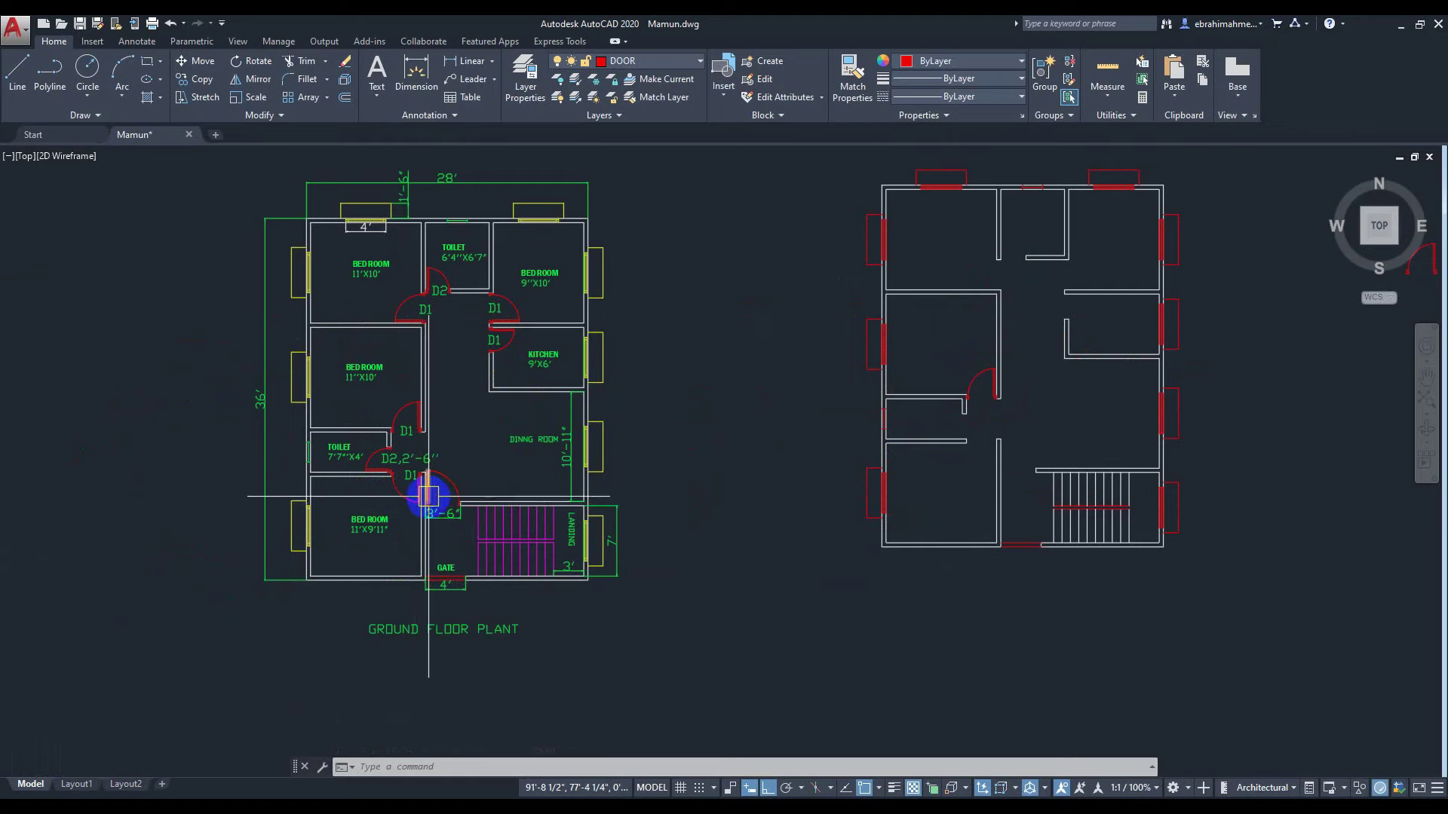
pyautogui.scroll(-2, 1216, 389)
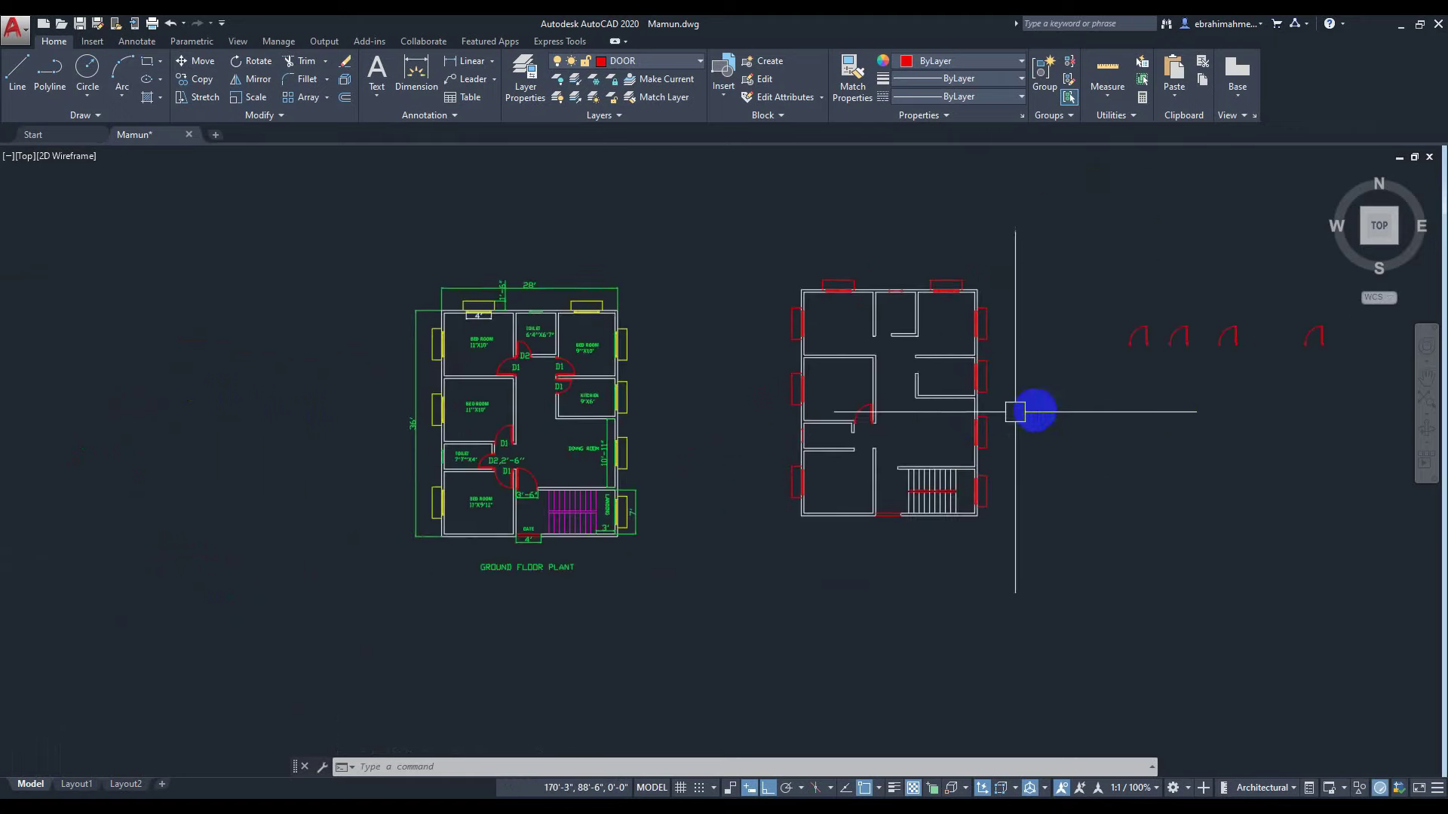
pyautogui.moveTo(1249, 421); pyautogui.dragTo(1024, 425, button='middle')
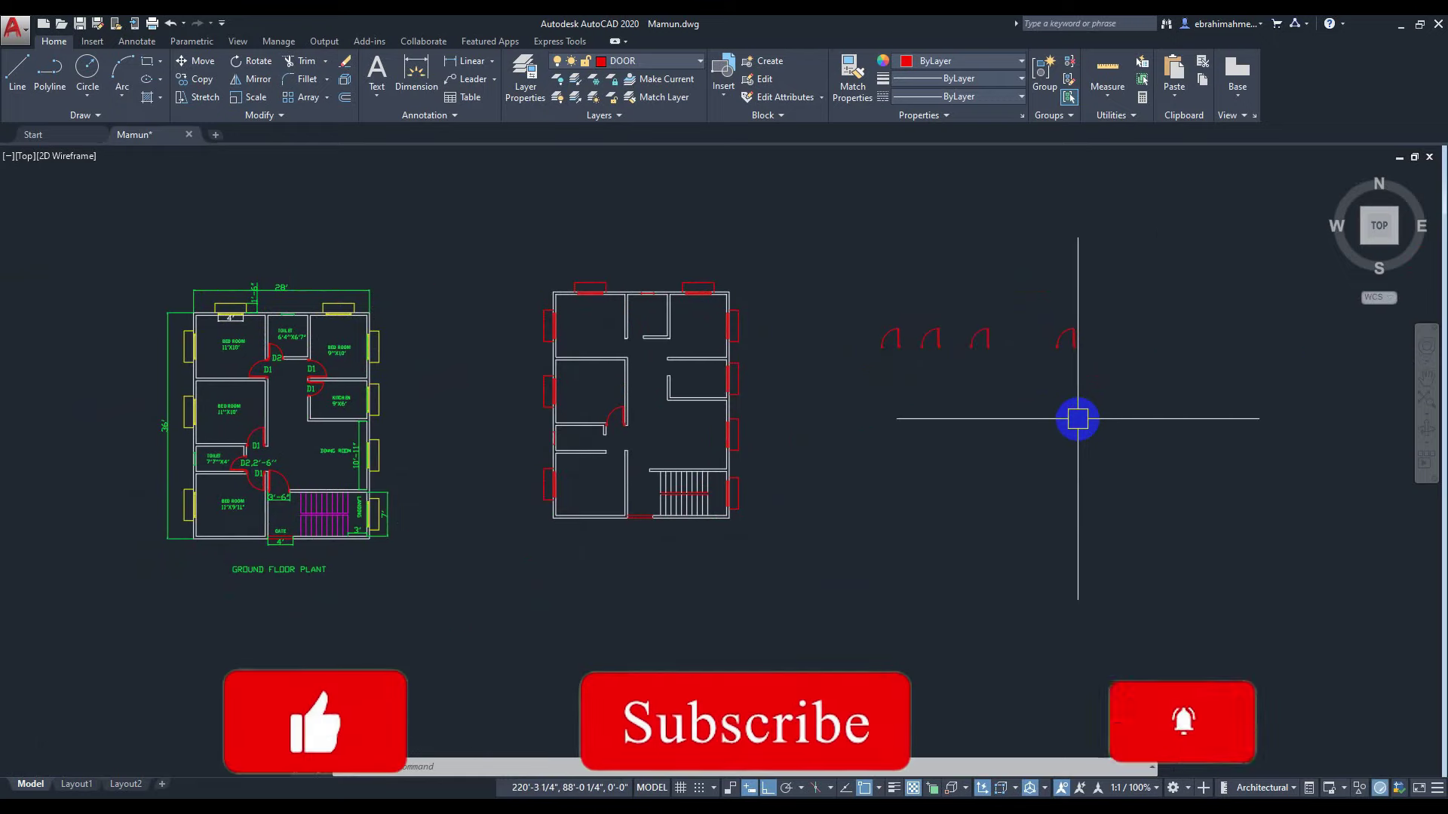
# Mirror the farthest-right loose door downward about a horizontal line through its frame bases, erasing the source objects.
pyautogui.scroll(2, 1077, 419)
pyautogui.scroll(3, 1076, 415)
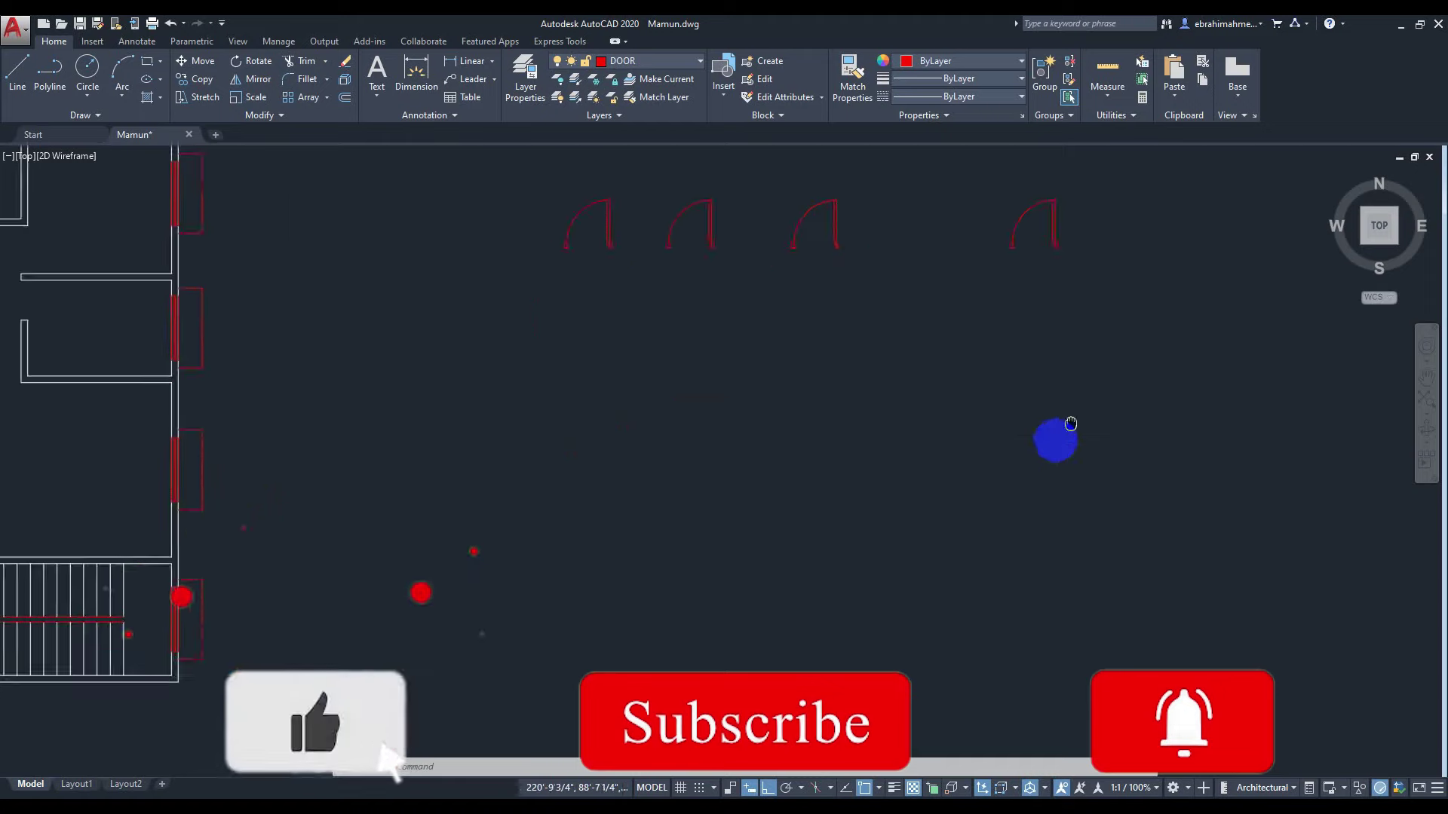
pyautogui.moveTo(1054, 380); pyautogui.dragTo(1014, 523, button='middle')
pyautogui.click(1039, 313)
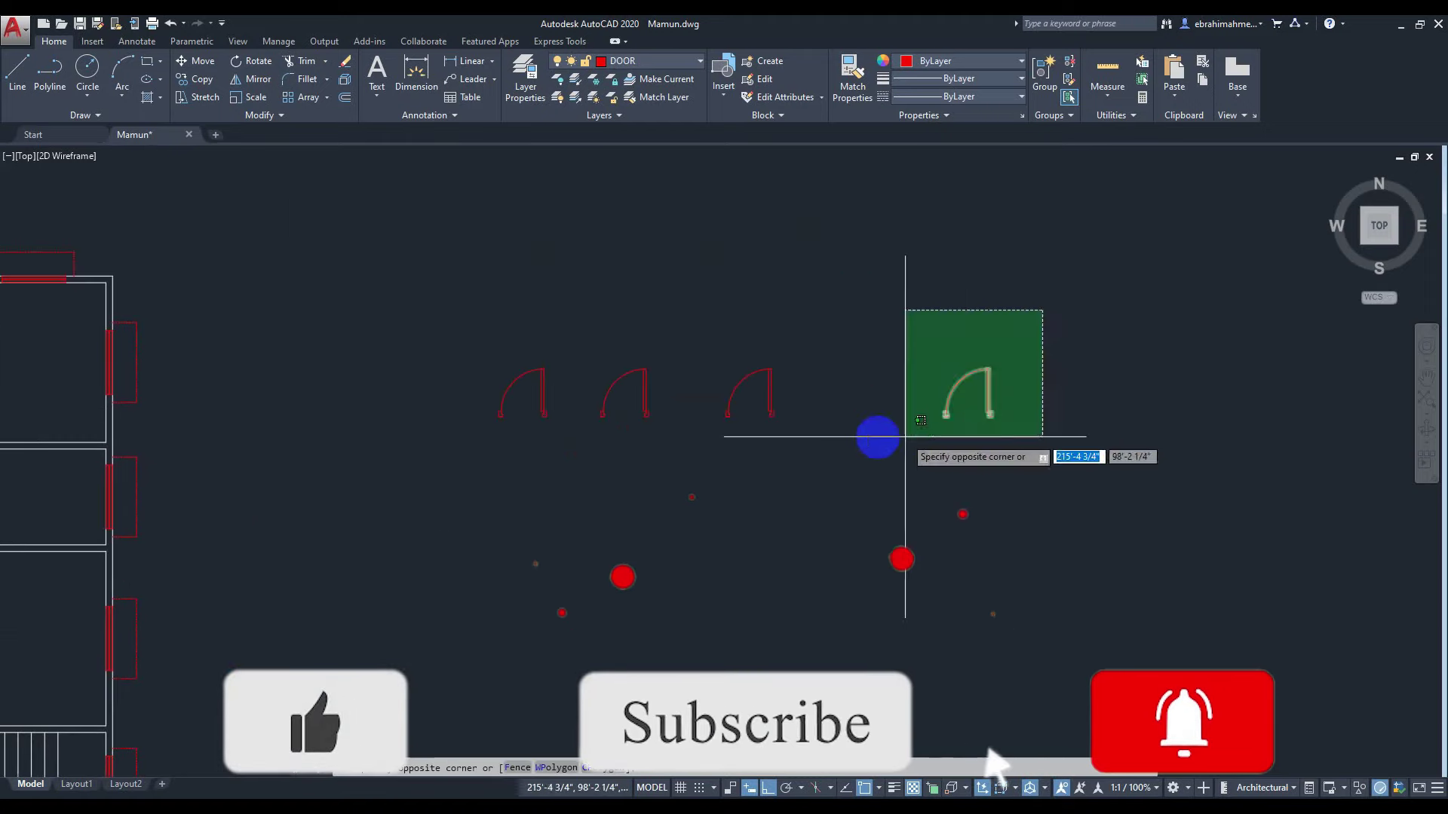
pyautogui.click(878, 437)
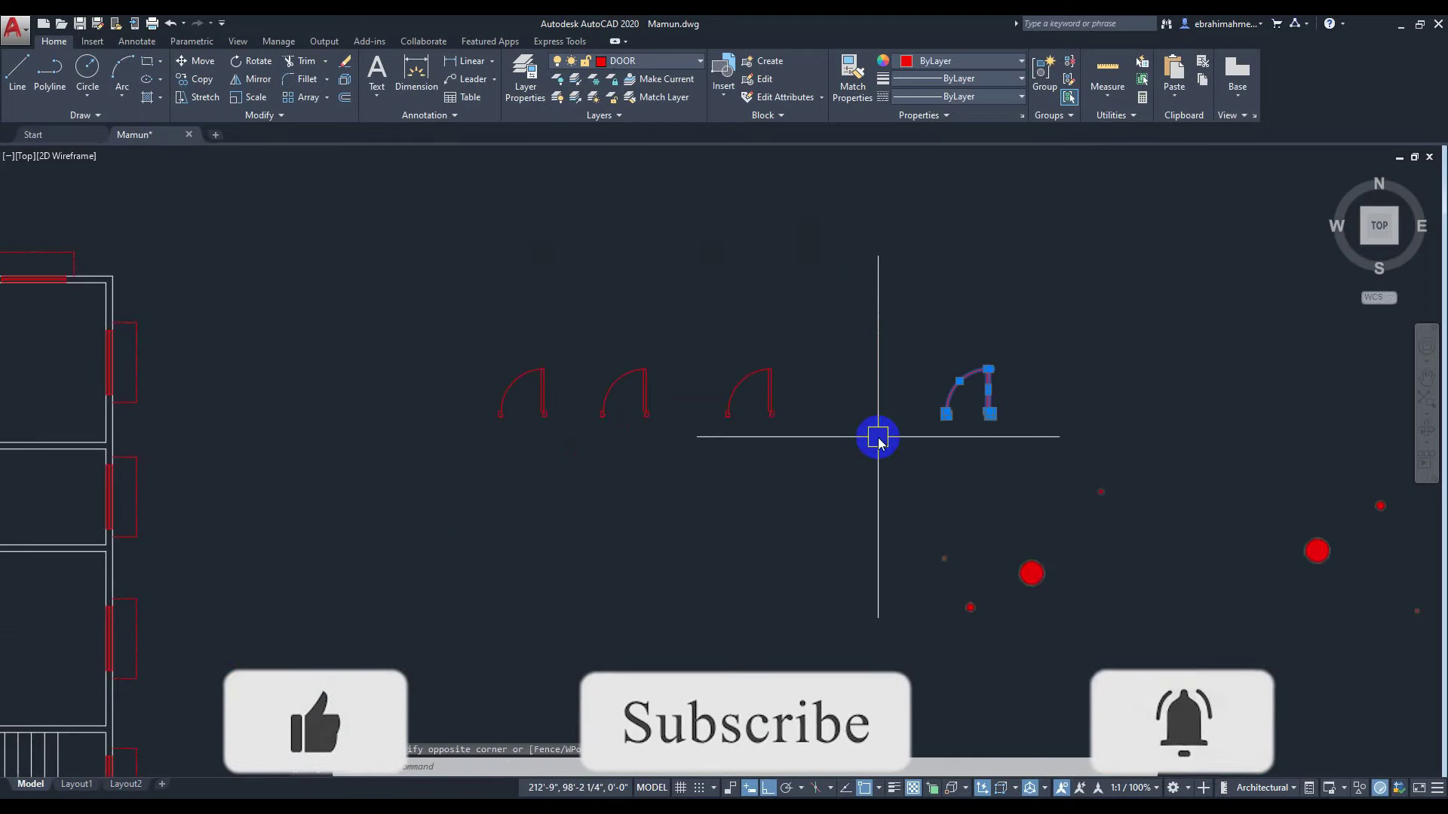
pyautogui.write('R')
pyautogui.press('BackSpace')
pyautogui.write('mi')
pyautogui.press('Return')
pyautogui.scroll(4, 980, 418)
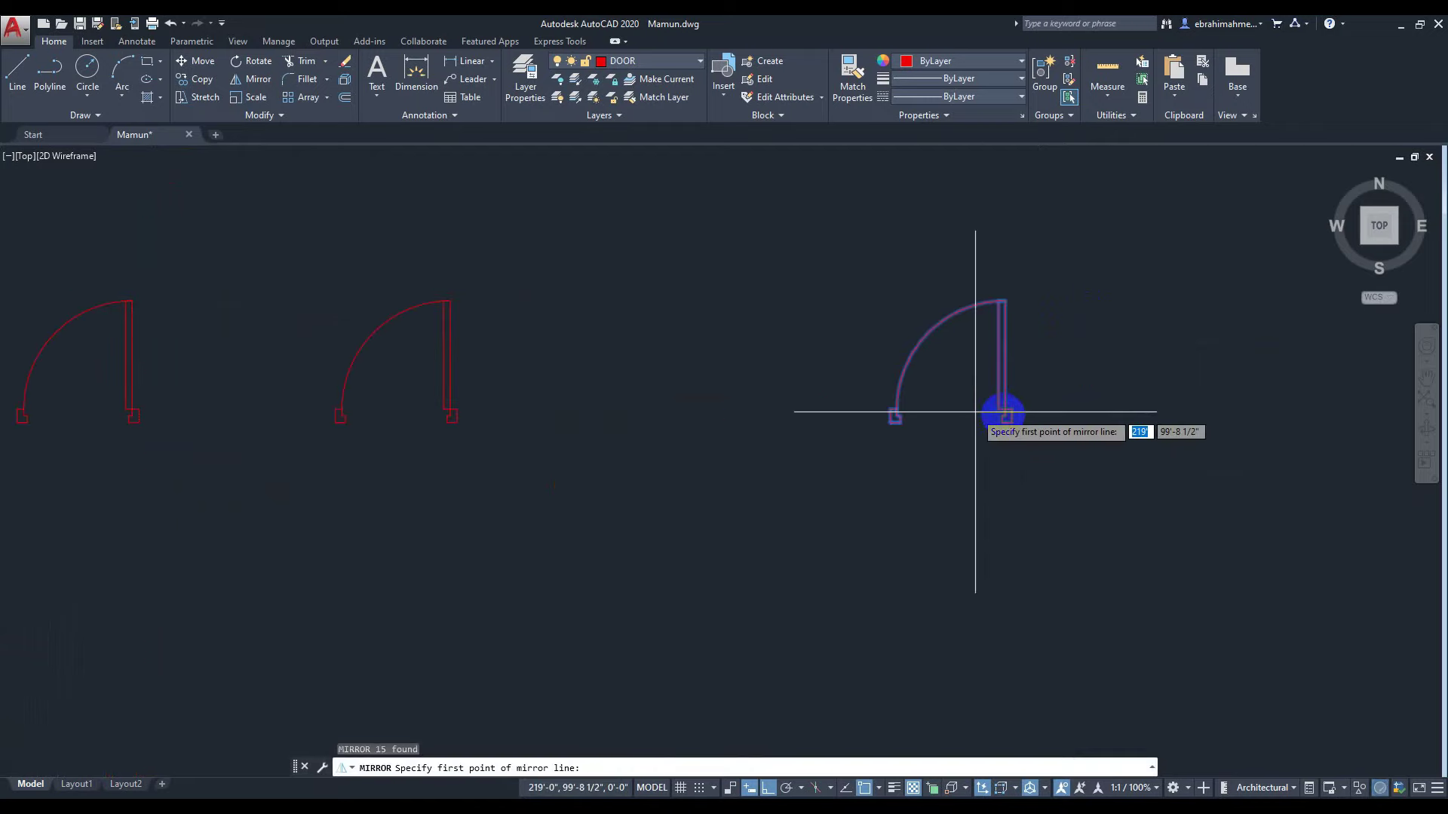
pyautogui.scroll(2, 1012, 422)
pyautogui.click(1010, 421)
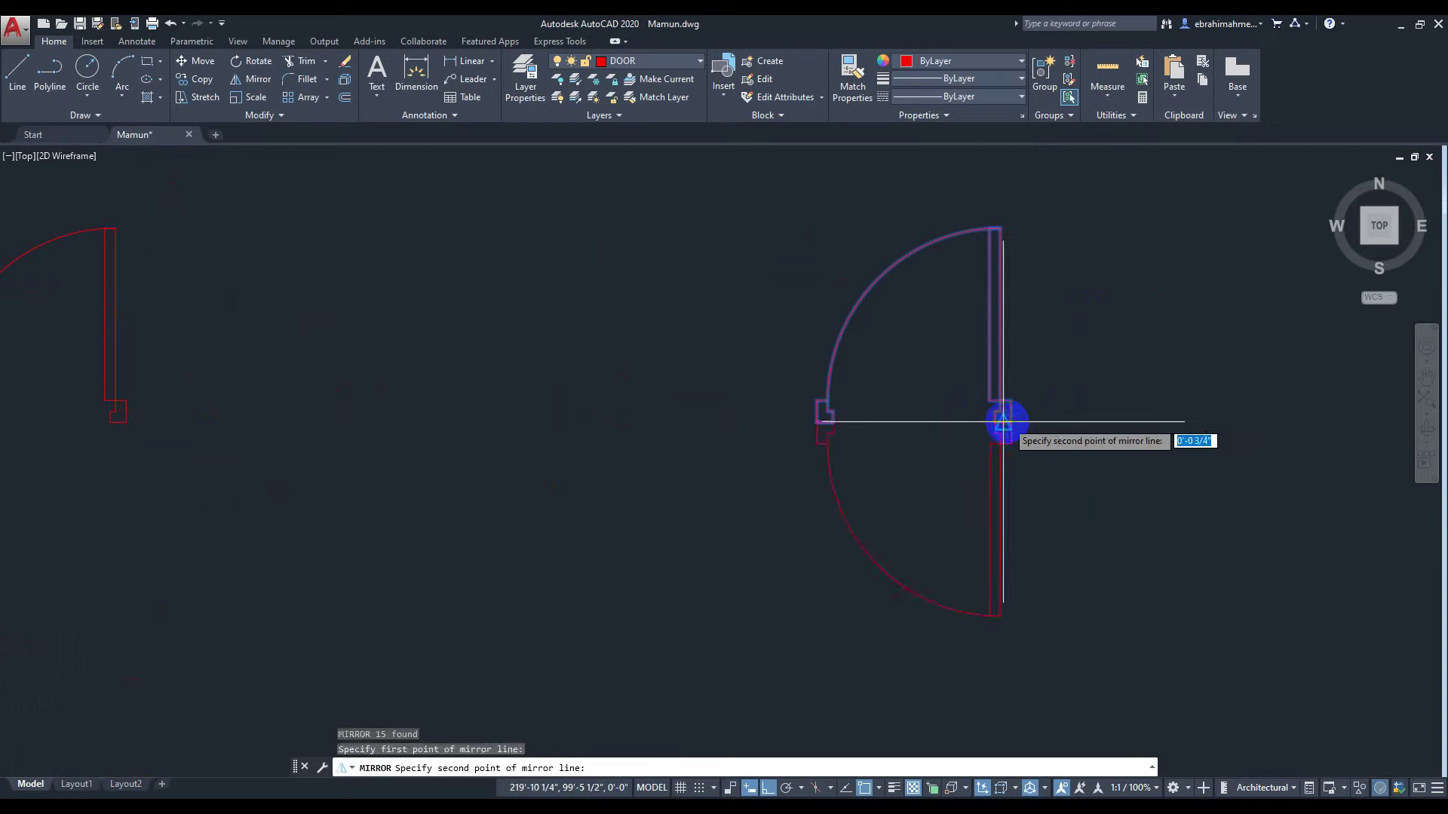
pyautogui.click(914, 483)
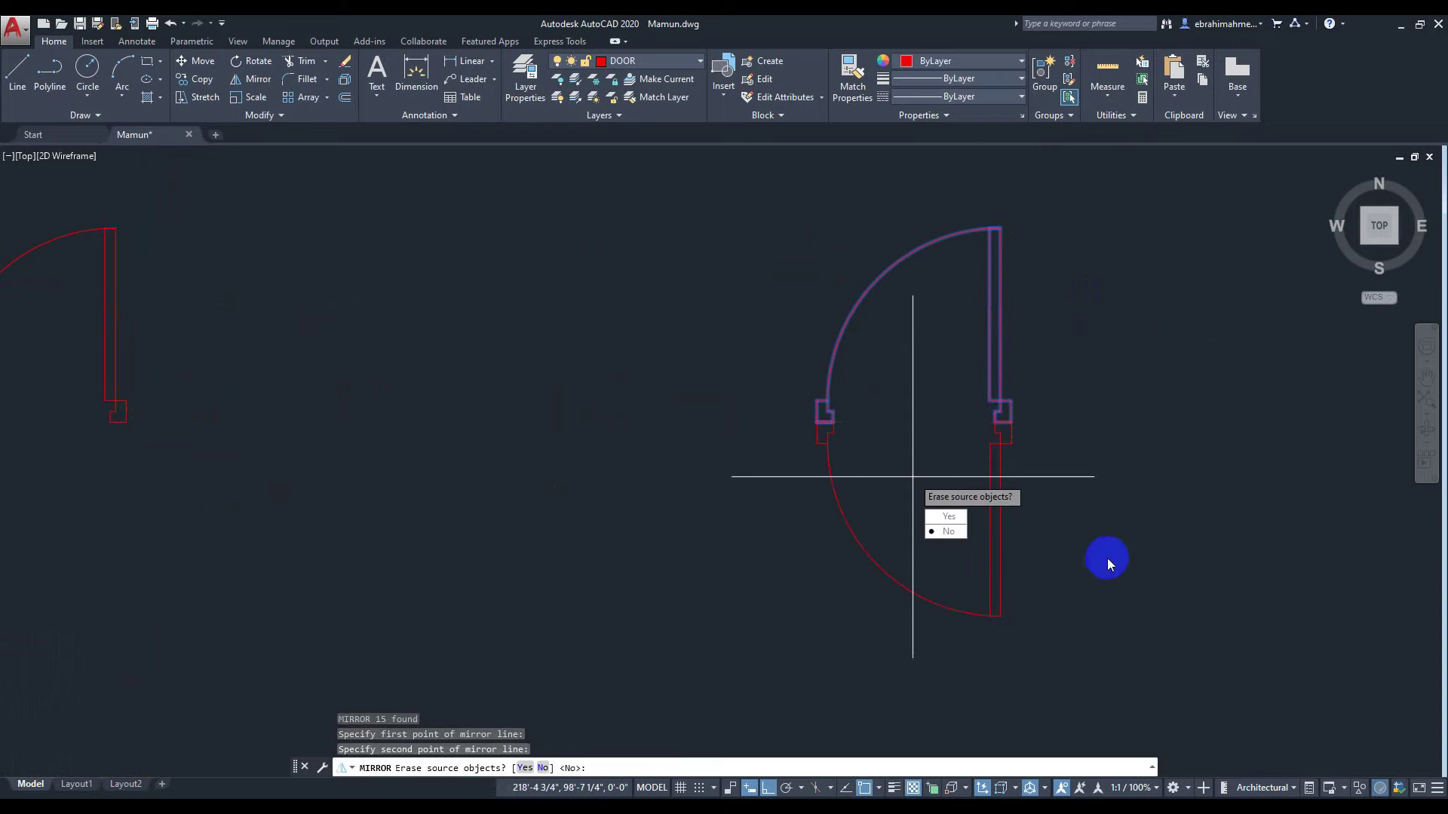
pyautogui.scroll(-2, 1101, 556)
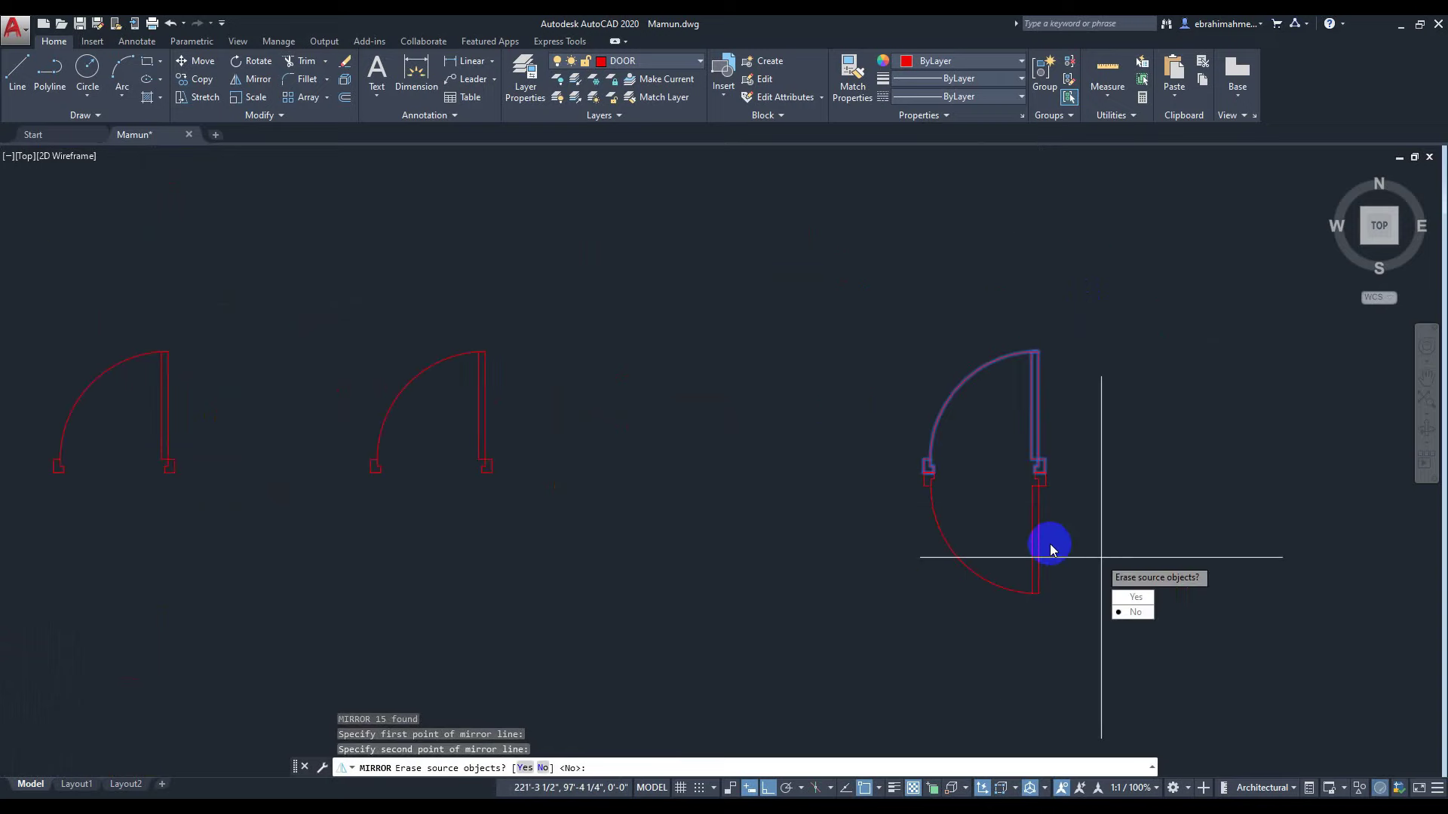
pyautogui.click(1132, 598)
# Copy the downward-opening door by its right frame's top-right corner to the upper-left wall-end corner at the unlabelled plan's lower-left bedroom opening.
pyautogui.scroll(-6, 860, 449)
pyautogui.moveTo(905, 374); pyautogui.dragTo(946, 360, button='middle')
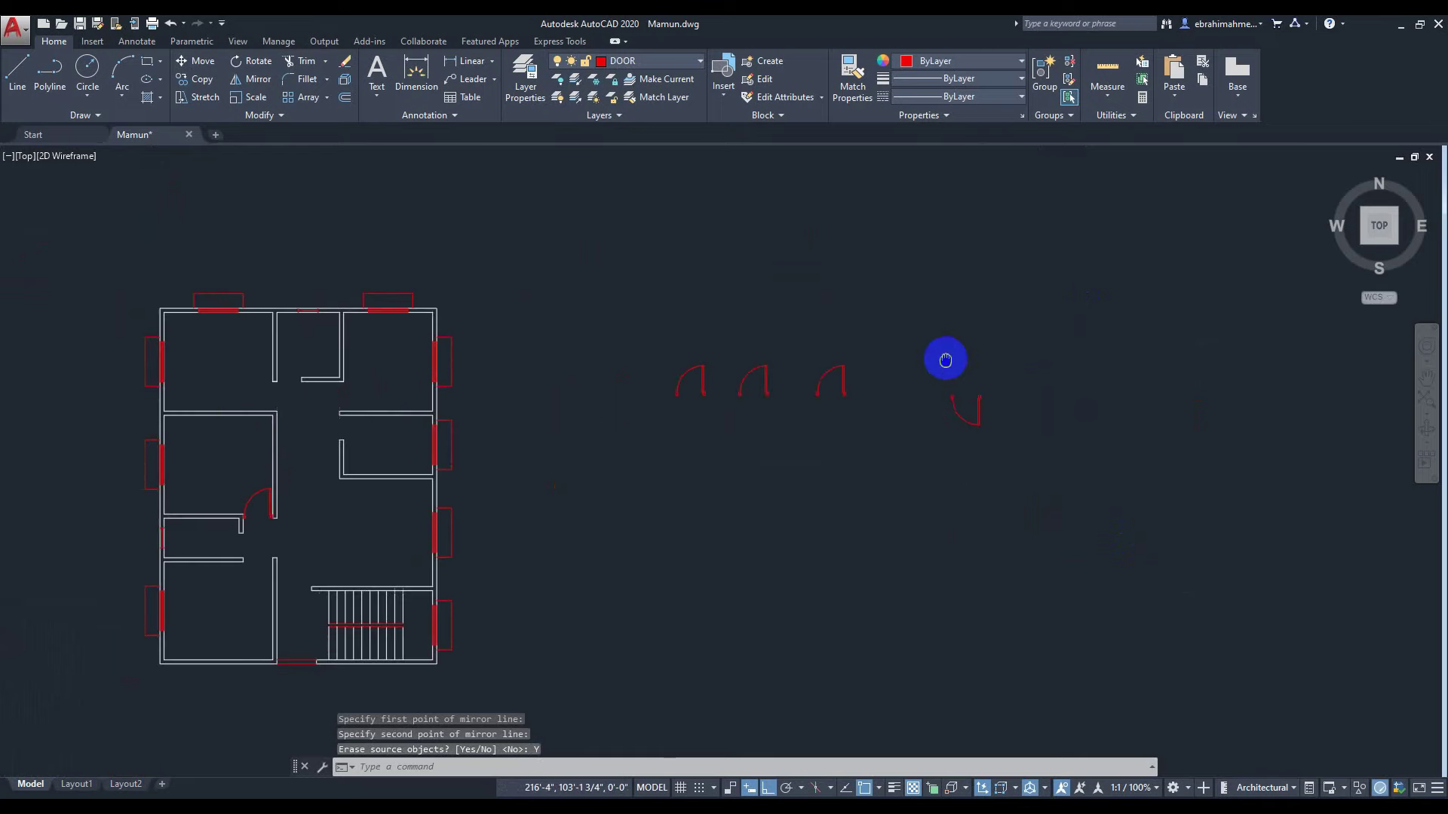
pyautogui.click(930, 321)
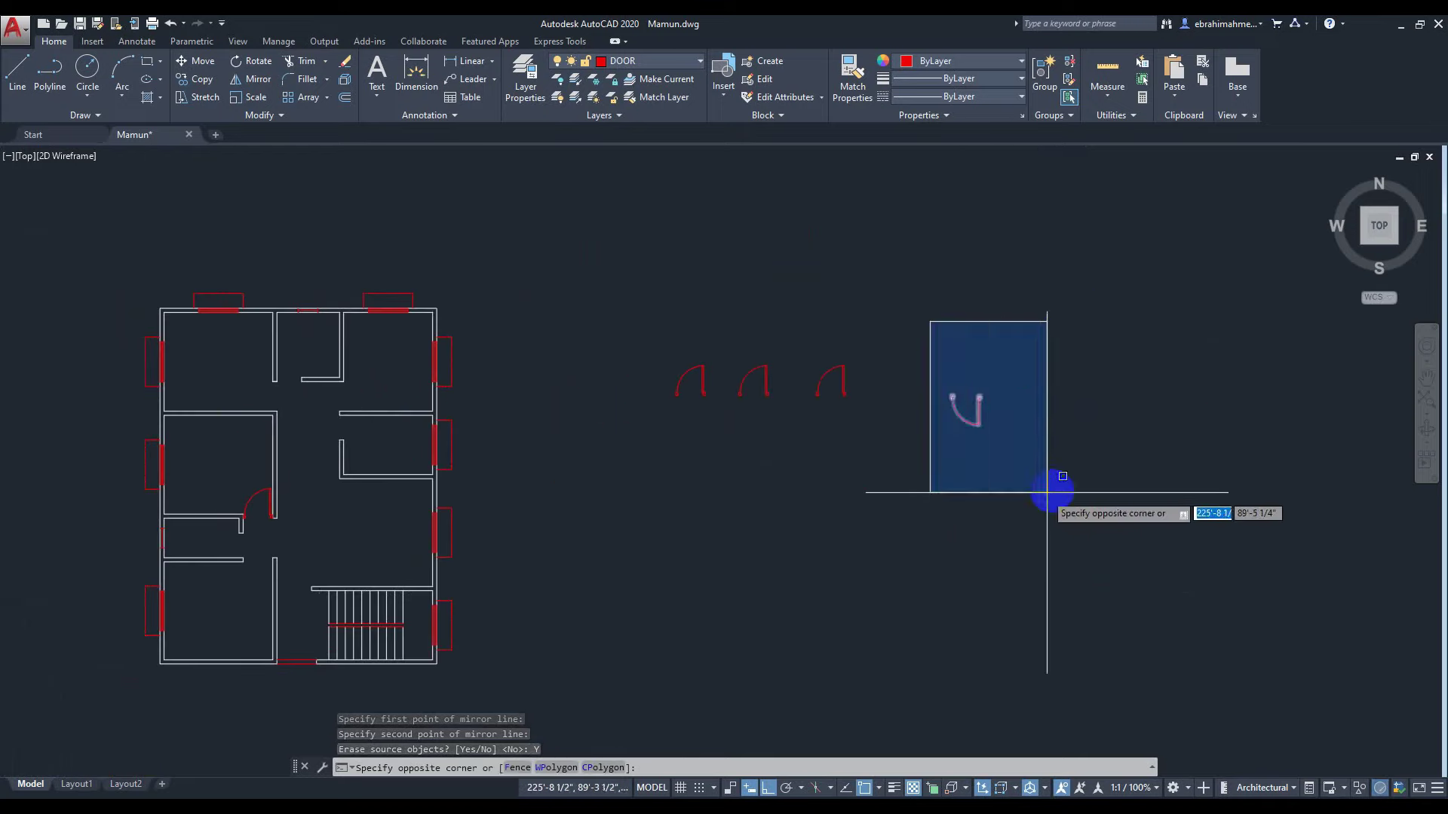
pyautogui.click(1052, 490)
pyautogui.press('Return')
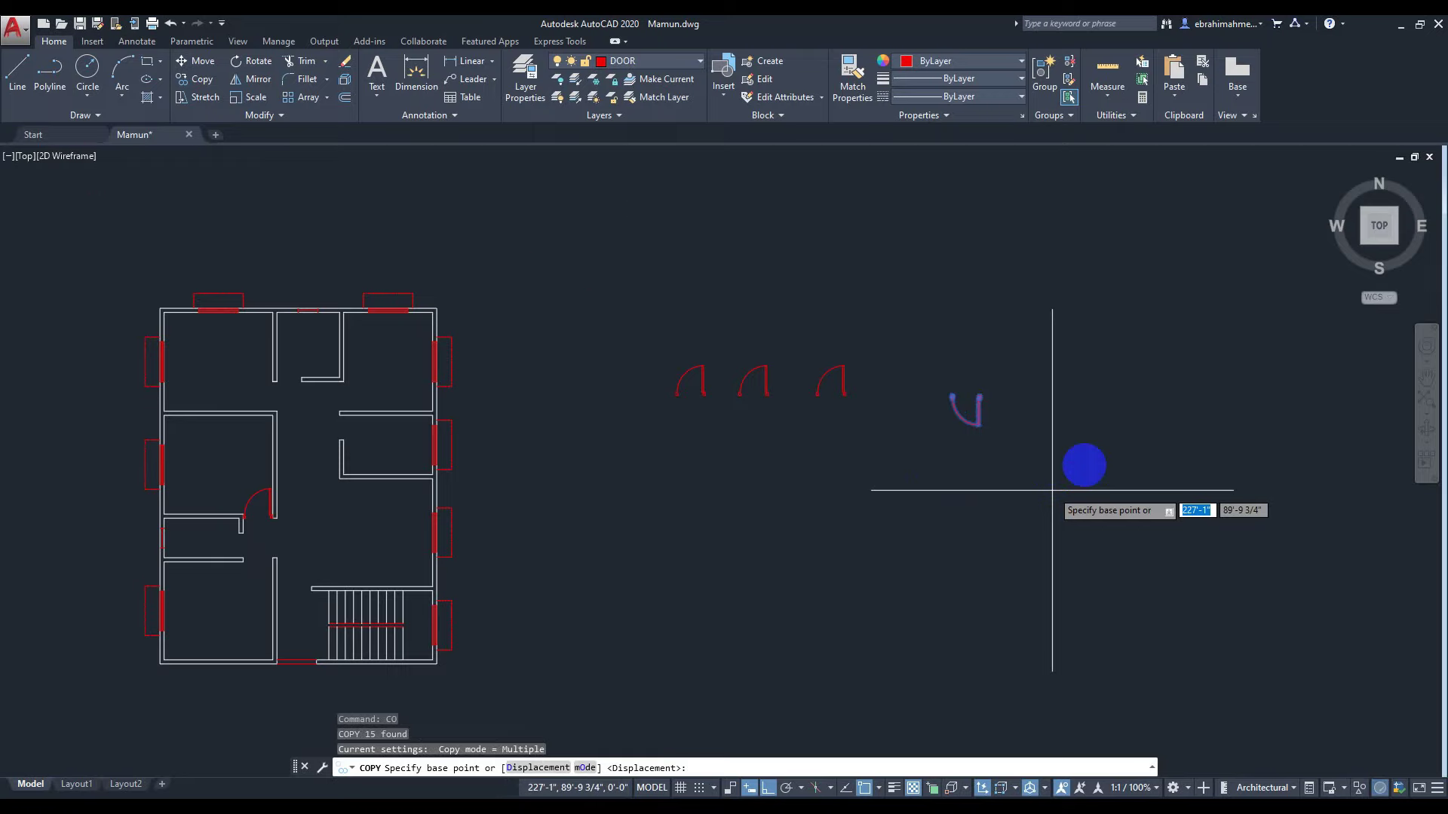
pyautogui.scroll(6, 1052, 490)
pyautogui.moveTo(841, 460); pyautogui.dragTo(1134, 567, button='middle')
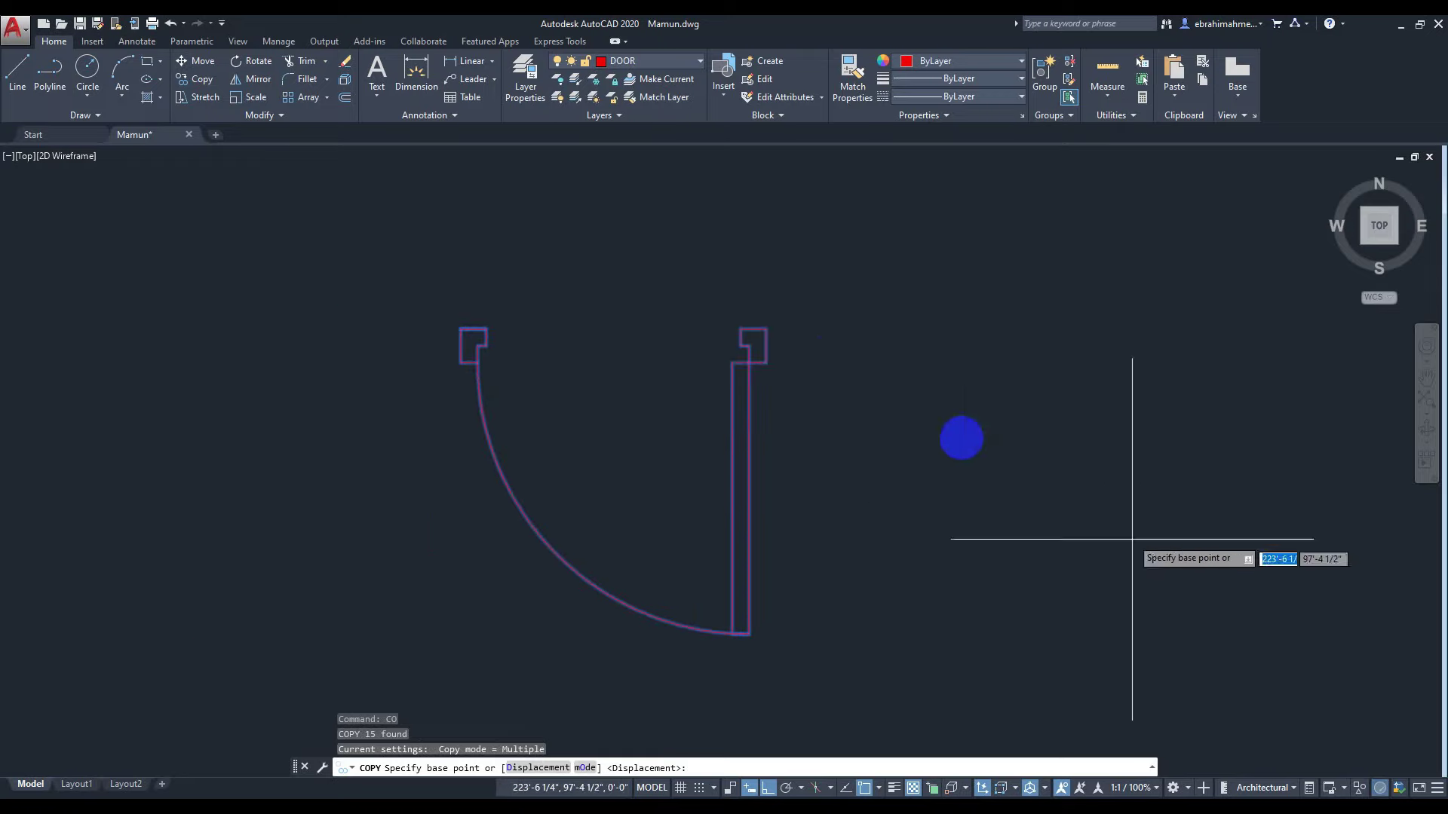
pyautogui.click(766, 329)
pyautogui.scroll(-3, 349, 517)
pyautogui.moveTo(350, 517); pyautogui.dragTo(1239, 334, button='middle')
pyautogui.scroll(-3, 405, 483)
pyautogui.moveTo(447, 470); pyautogui.dragTo(795, 437, button='middle')
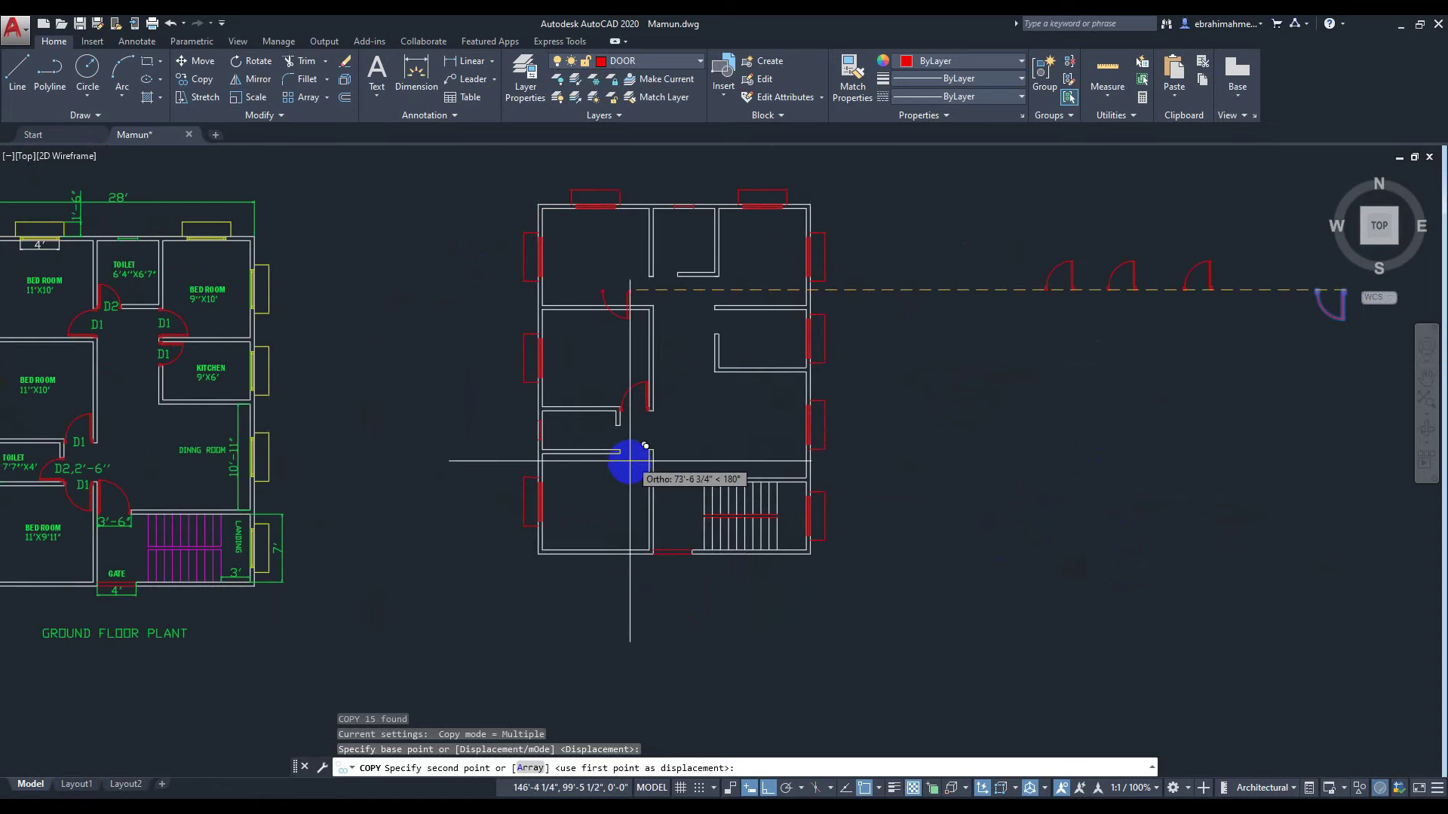
pyautogui.scroll(2, 632, 459)
pyautogui.scroll(2, 664, 443)
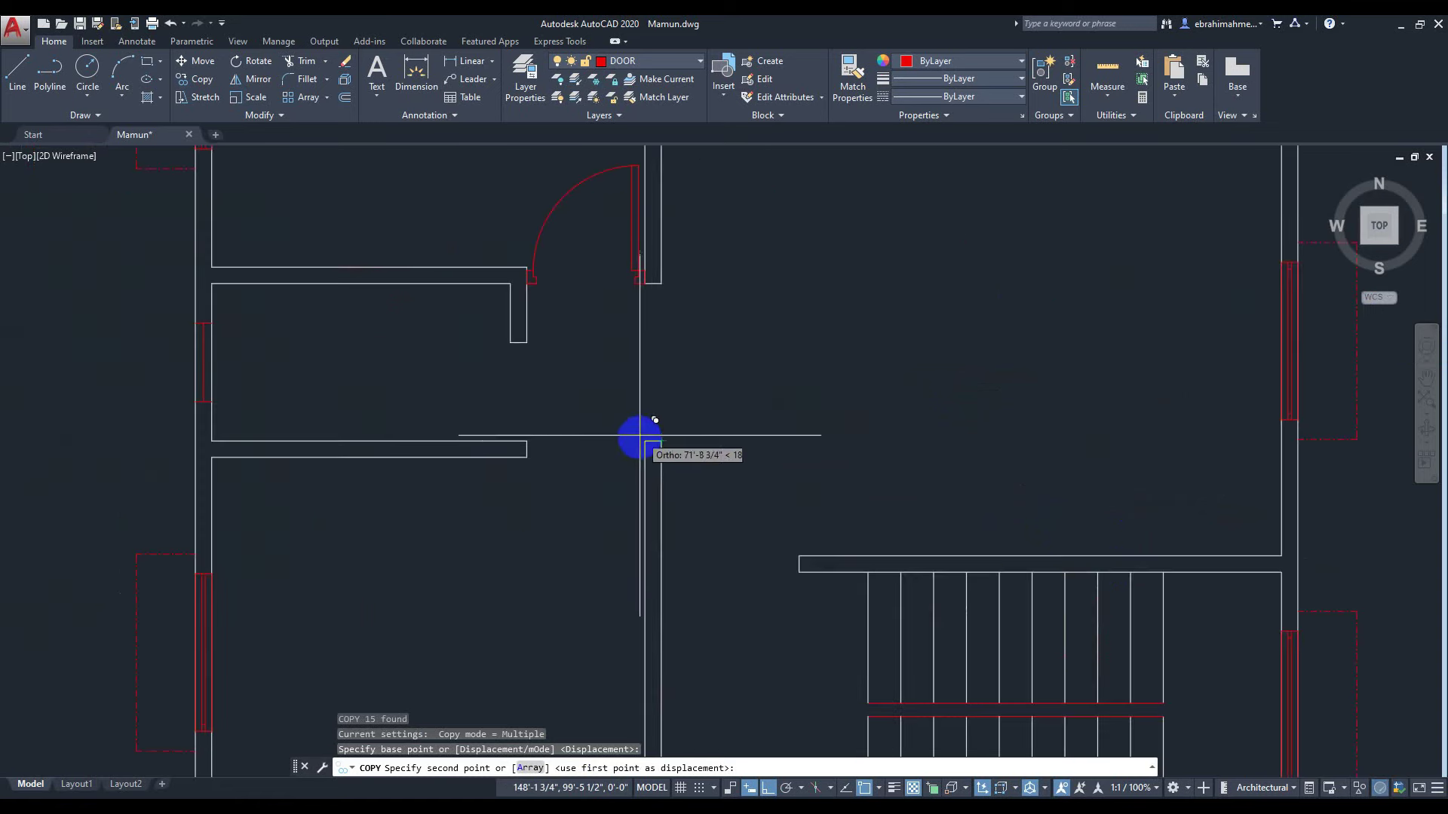
pyautogui.click(645, 441)
pyautogui.scroll(-4, 848, 358)
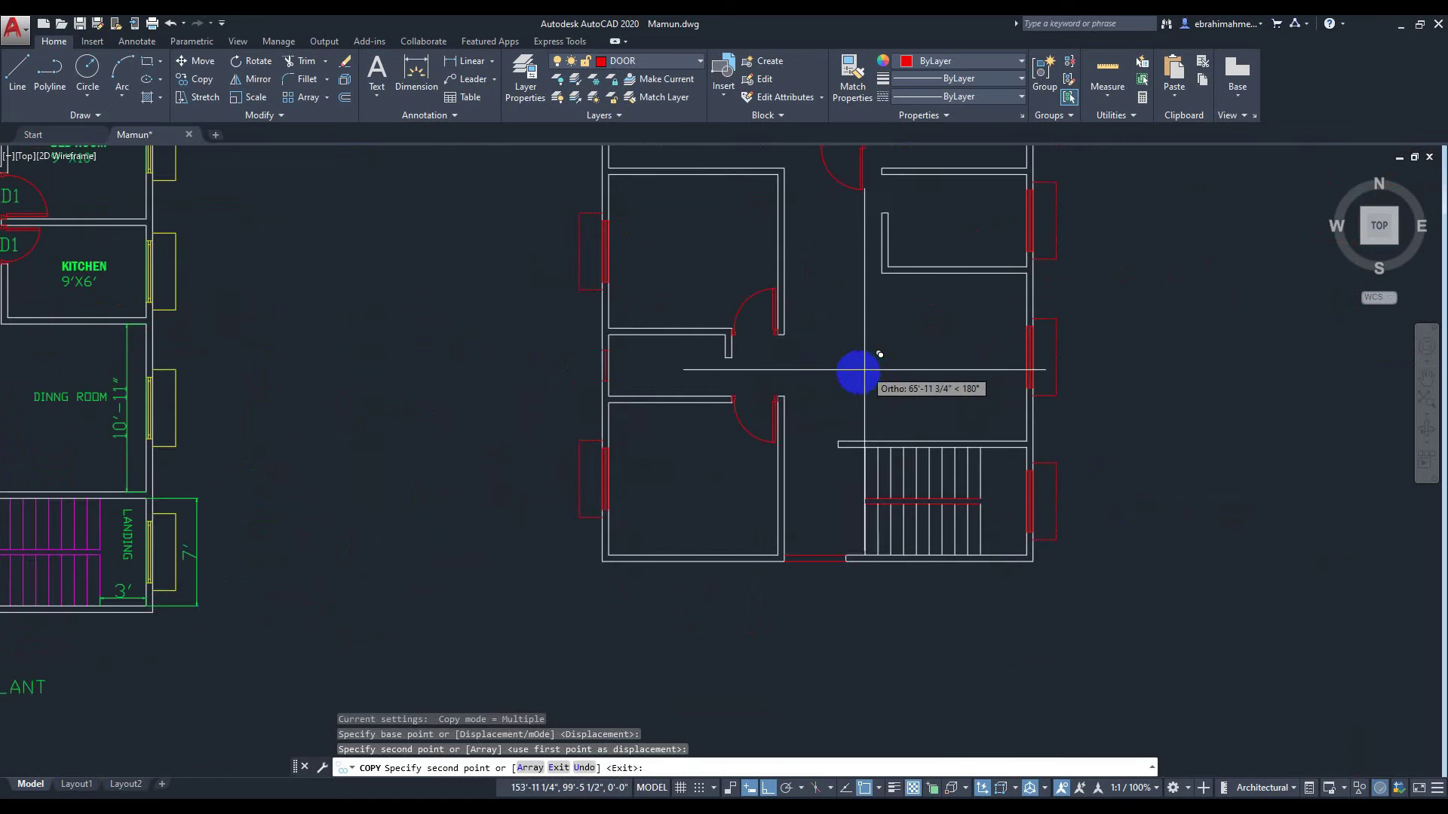
pyautogui.scroll(-2, 873, 356)
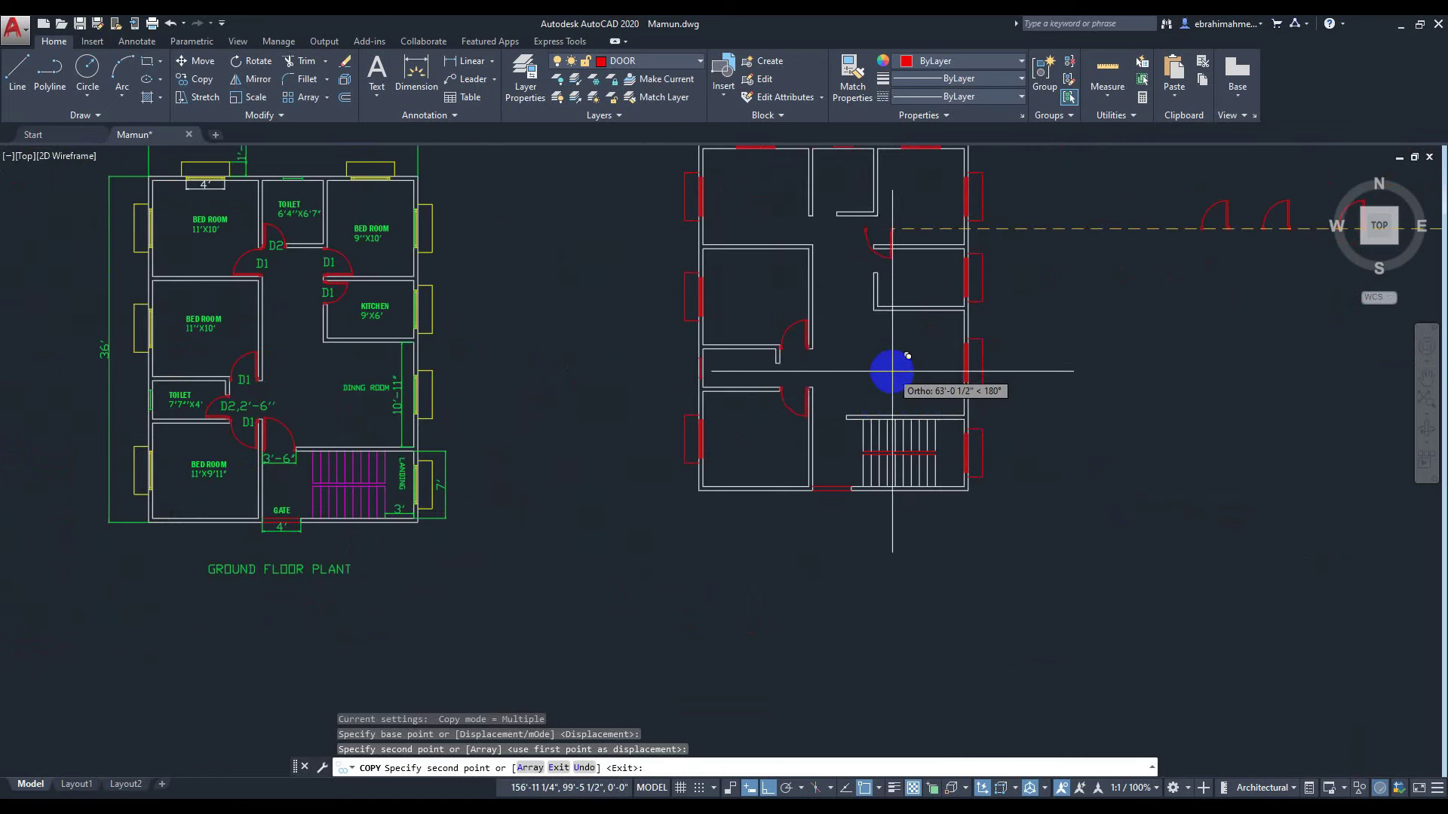
pyautogui.scroll(-2, 920, 362)
pyautogui.press('Escape')
# Examine the remaining door positions and swing directions in the annotated plan against the openings in the unlabelled plan.
pyautogui.scroll(-2, 1131, 507)
pyautogui.moveTo(1131, 507); pyautogui.dragTo(1018, 534, button='middle')
pyautogui.scroll(4, 688, 462)
pyautogui.moveTo(679, 436); pyautogui.dragTo(656, 469, button='middle')
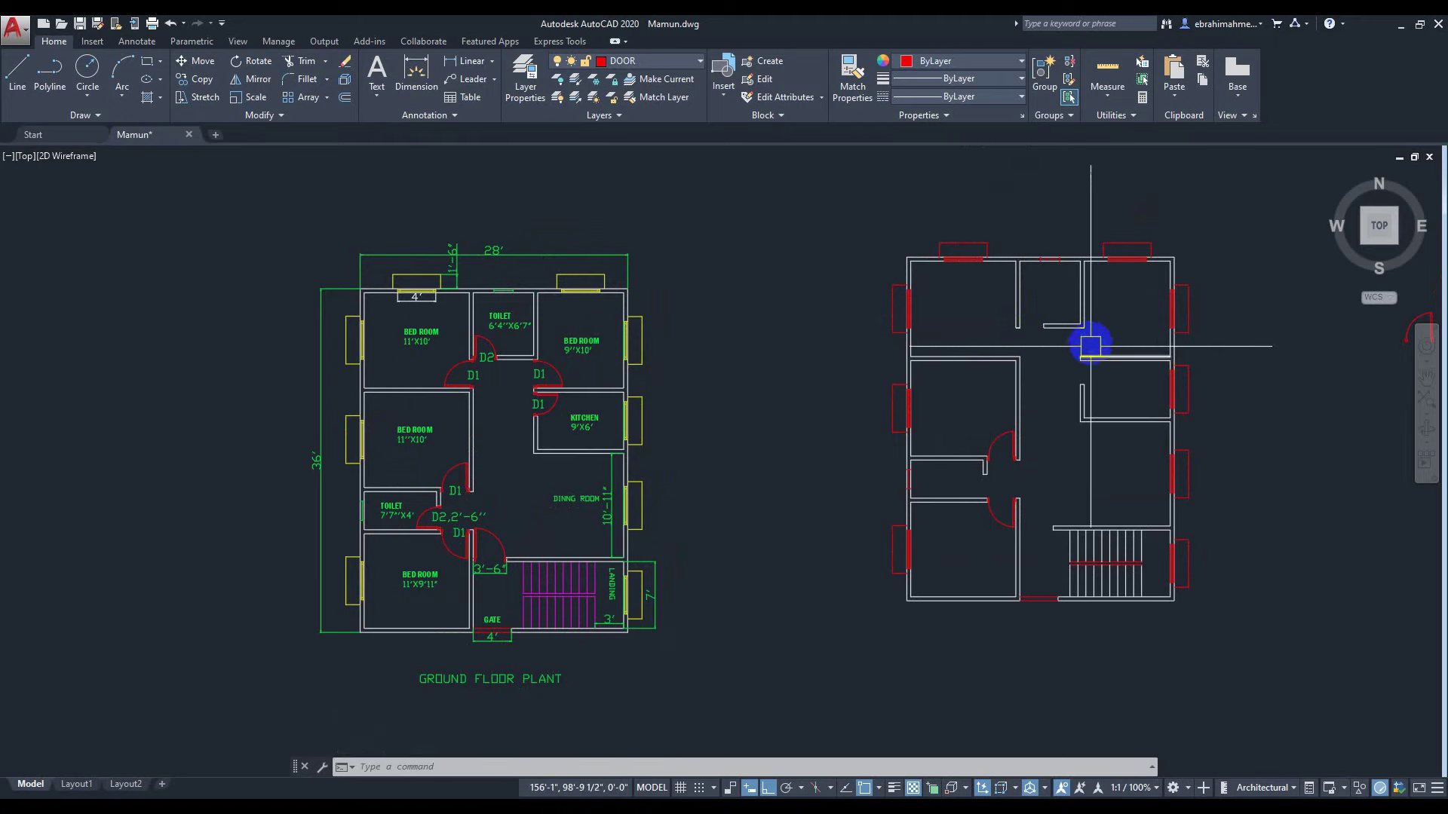
pyautogui.scroll(-2, 1201, 351)
pyautogui.moveTo(1241, 349); pyautogui.dragTo(911, 352, button='middle')
pyautogui.moveTo(1067, 334); pyautogui.dragTo(1001, 334, button='middle')
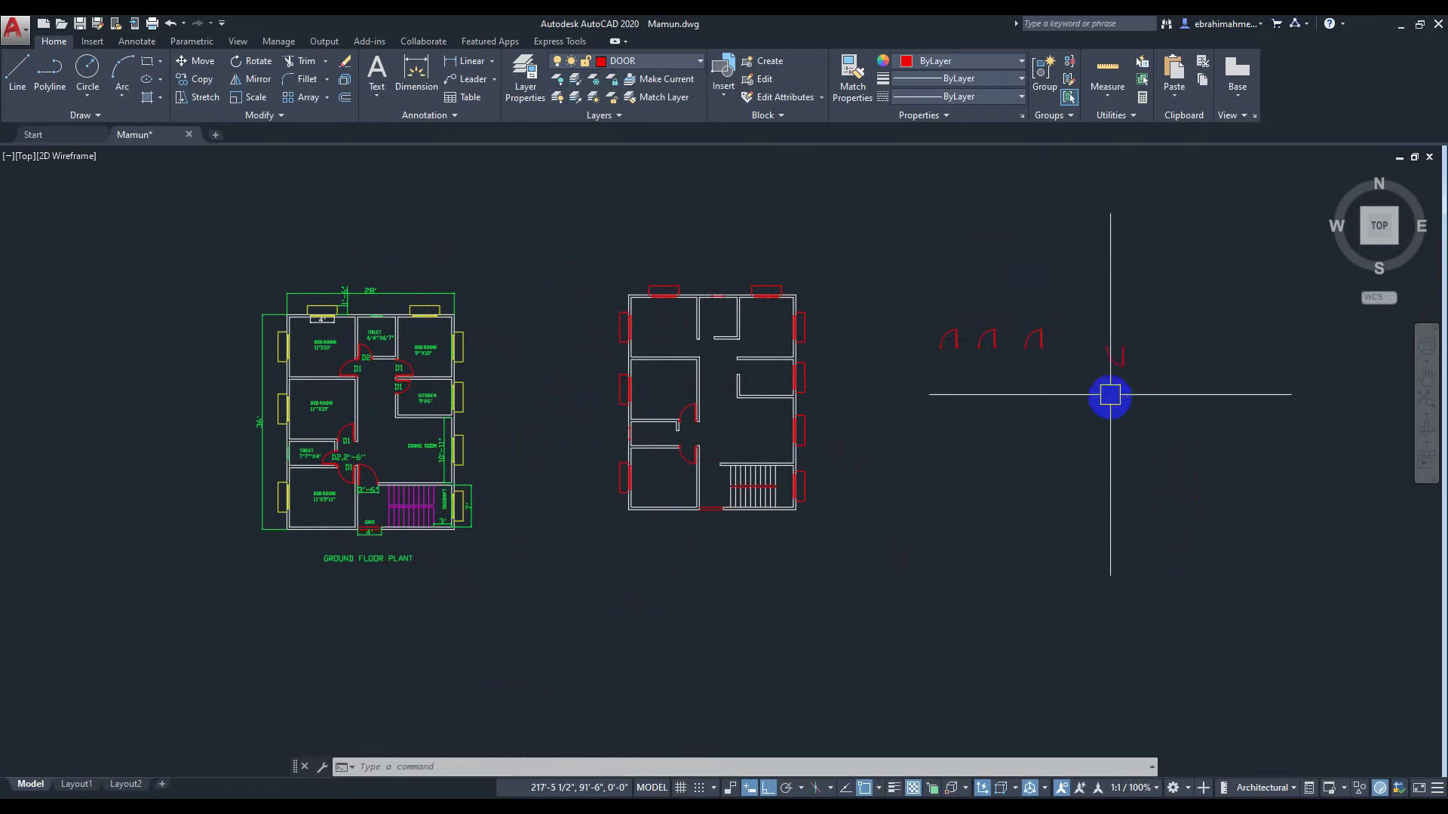
# Rotate the farthest-right loose door 270° about its leaf's free end so the leaf lies horizontal beneath the swing arc.
pyautogui.moveTo(1110, 394); pyautogui.dragTo(1082, 399, button='middle')
pyautogui.scroll(2, 1083, 401)
pyautogui.click(1049, 277)
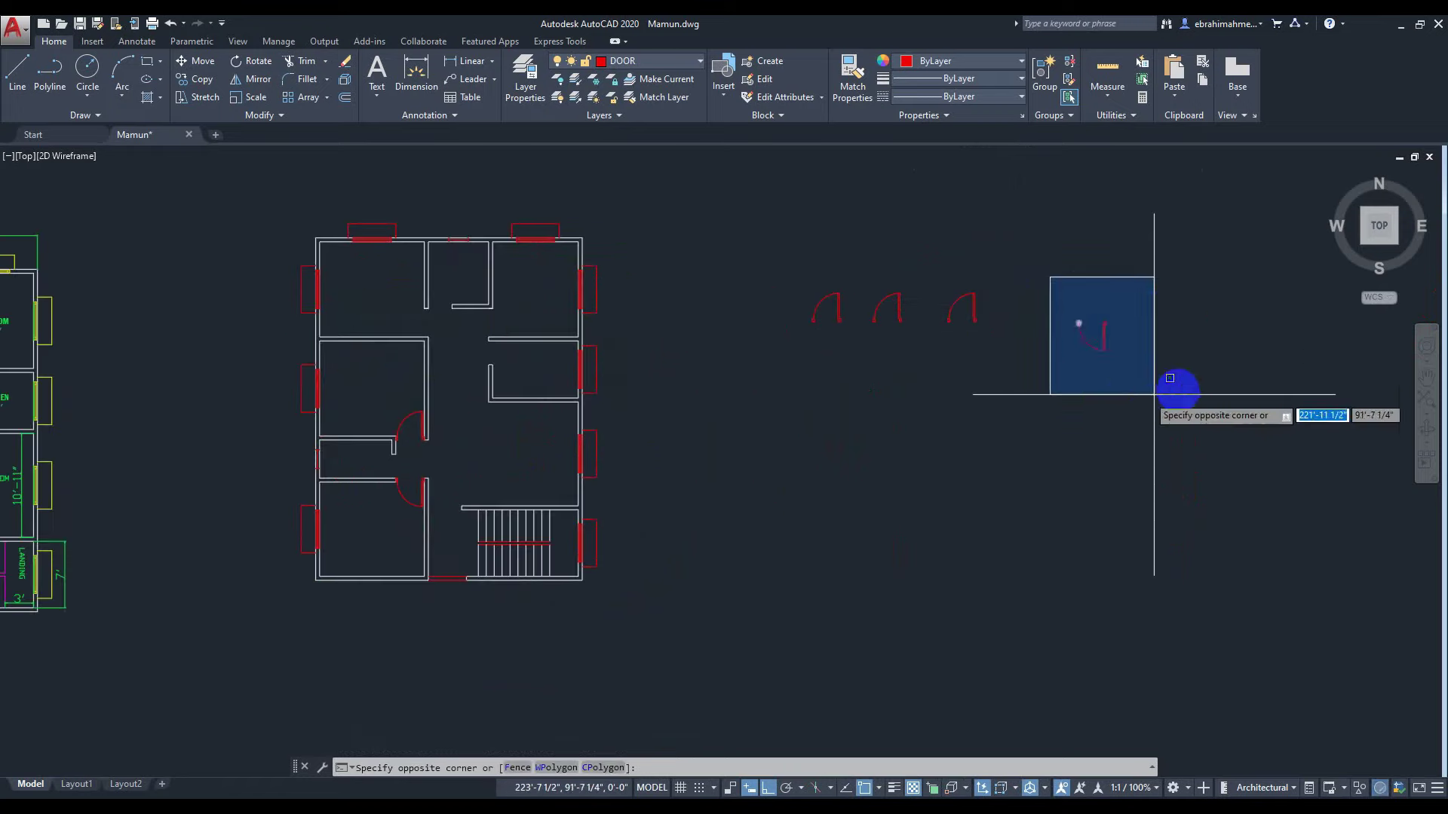
pyautogui.click(1178, 389)
pyautogui.write('ro')
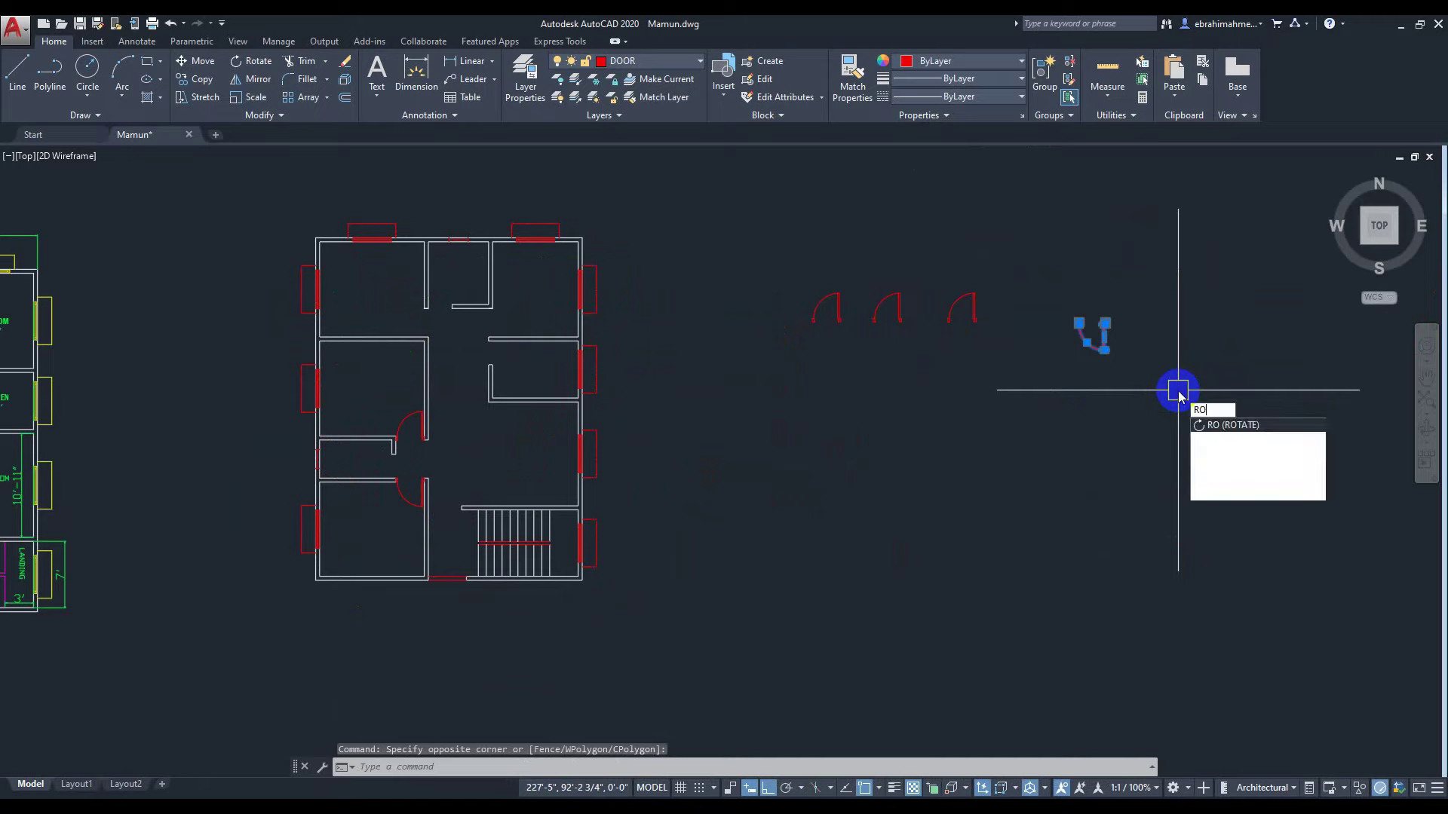
pyautogui.press('Return')
pyautogui.scroll(5, 1093, 307)
pyautogui.click(1051, 293)
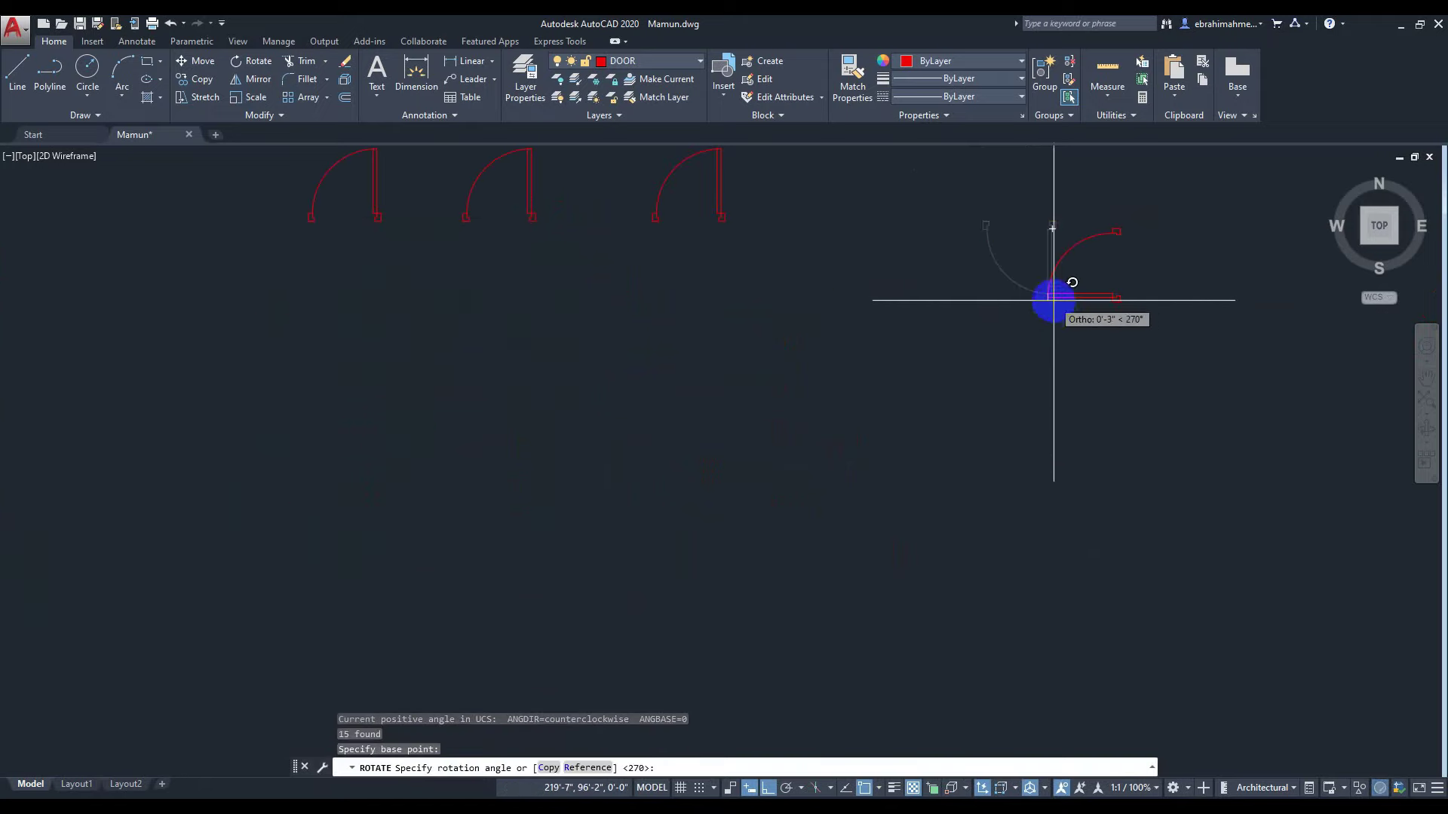
pyautogui.click(1041, 334)
pyautogui.scroll(-5, 1107, 462)
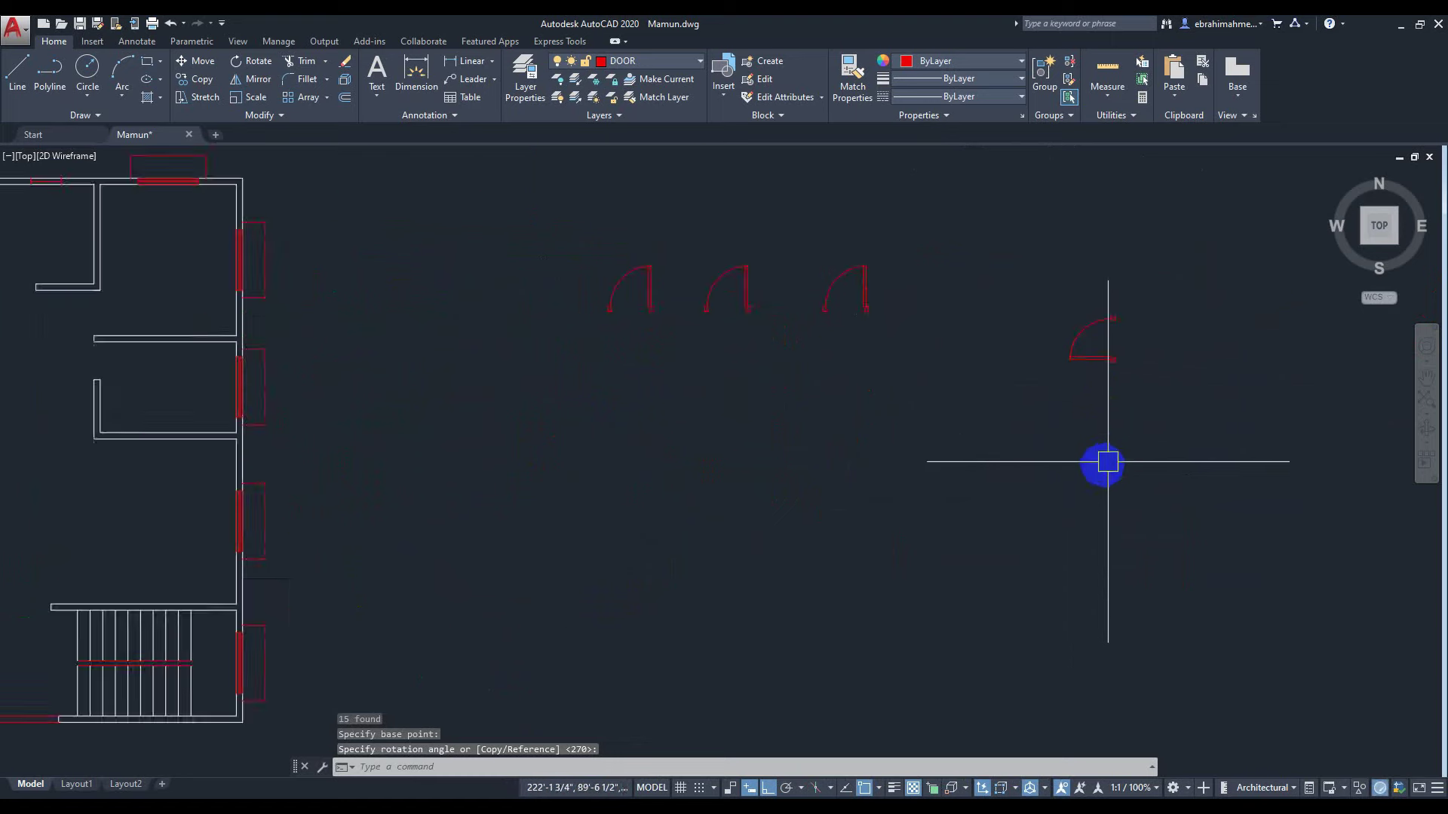
# Copy the rotated door by its lower frame's bottom-right corner to the wall corner below the unlabelled plan's upper-left bedroom opening.
pyautogui.click(1051, 327)
pyautogui.click(1185, 495)
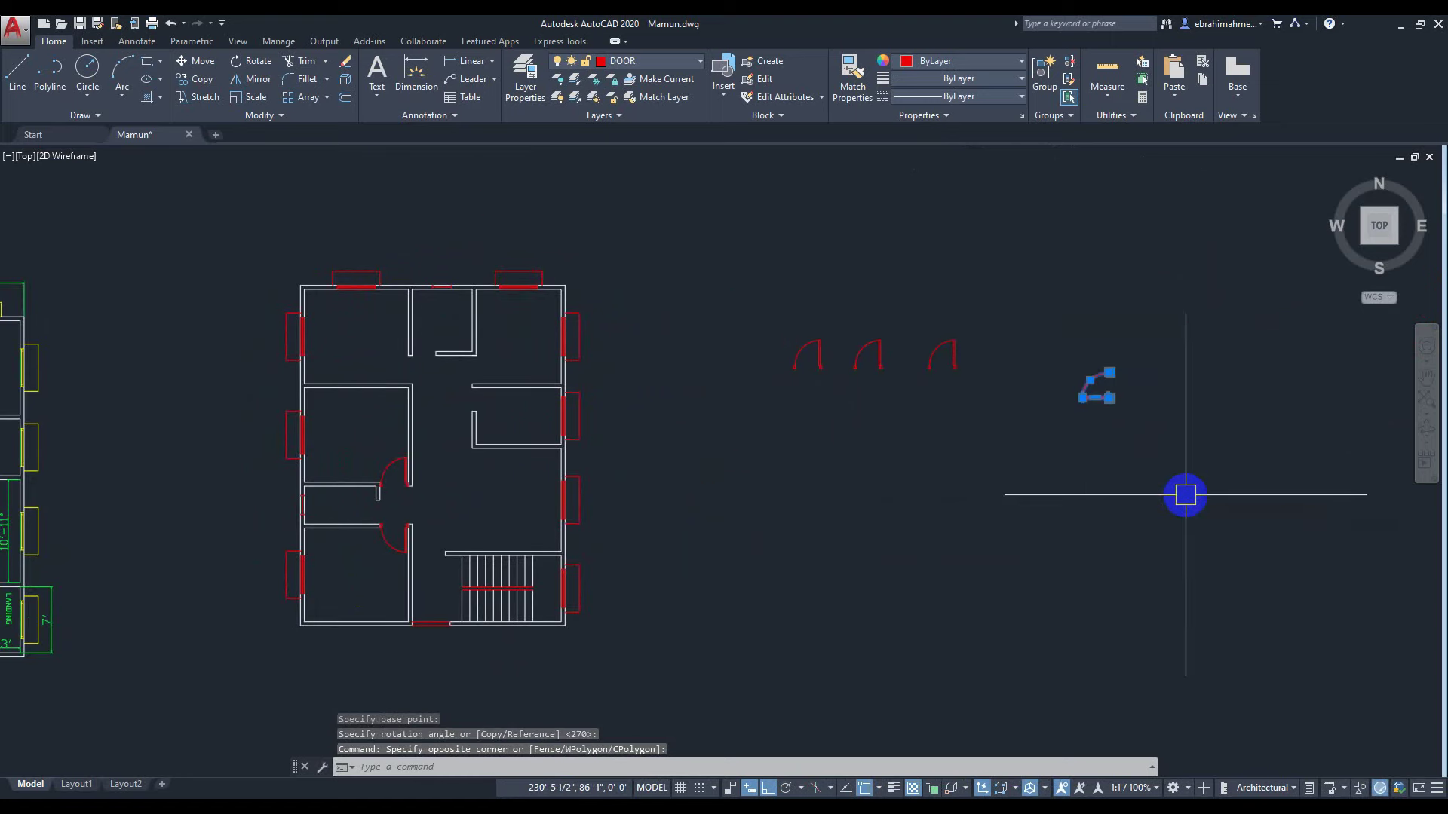
pyautogui.write('co')
pyautogui.press('Return')
pyautogui.scroll(4, 1195, 427)
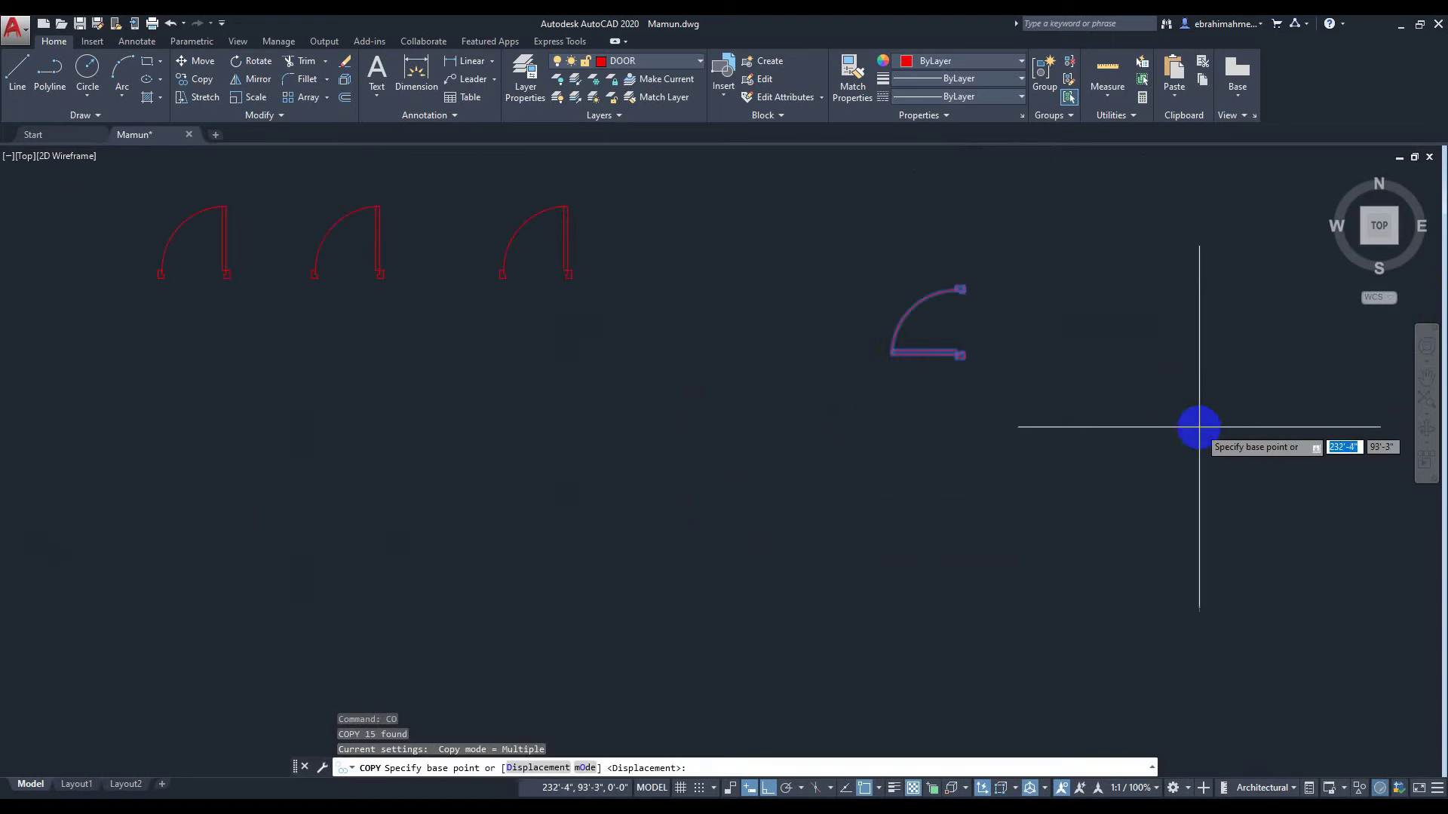
pyautogui.moveTo(1063, 401); pyautogui.dragTo(1010, 474, button='middle')
pyautogui.scroll(6, 886, 431)
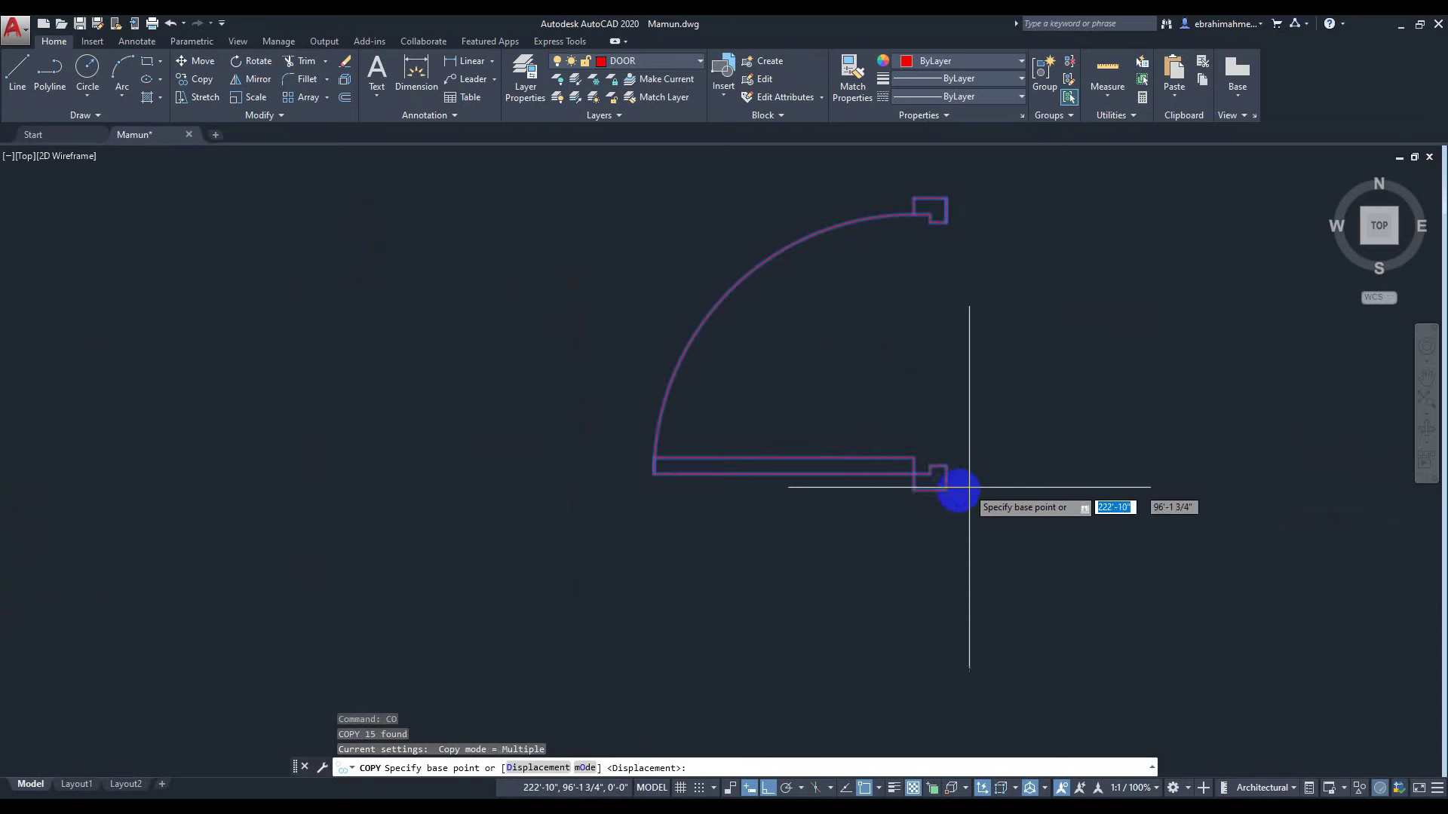
pyautogui.click(946, 490)
pyautogui.scroll(-8, 404, 445)
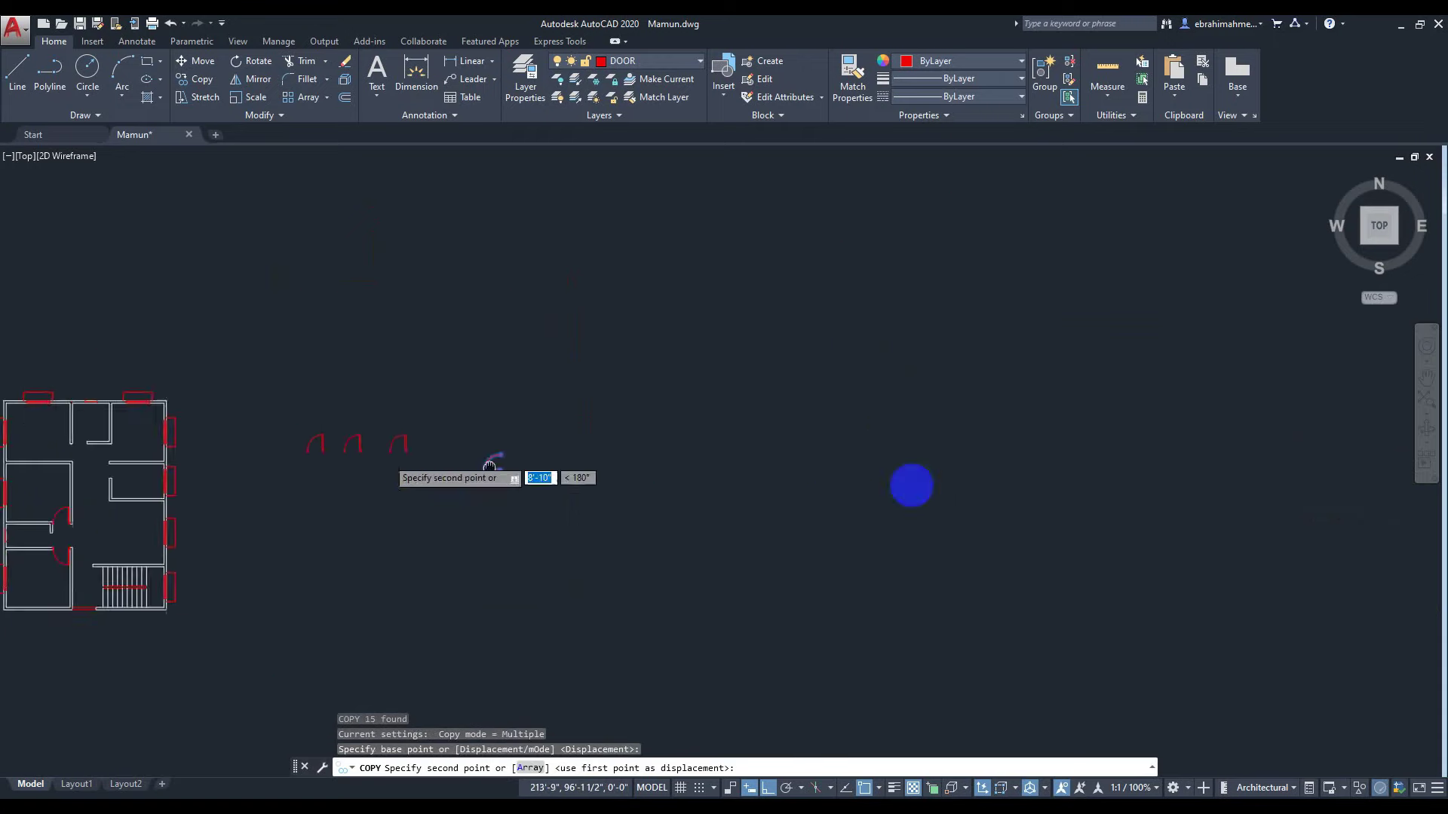
pyautogui.moveTo(374, 489); pyautogui.dragTo(562, 440, button='middle')
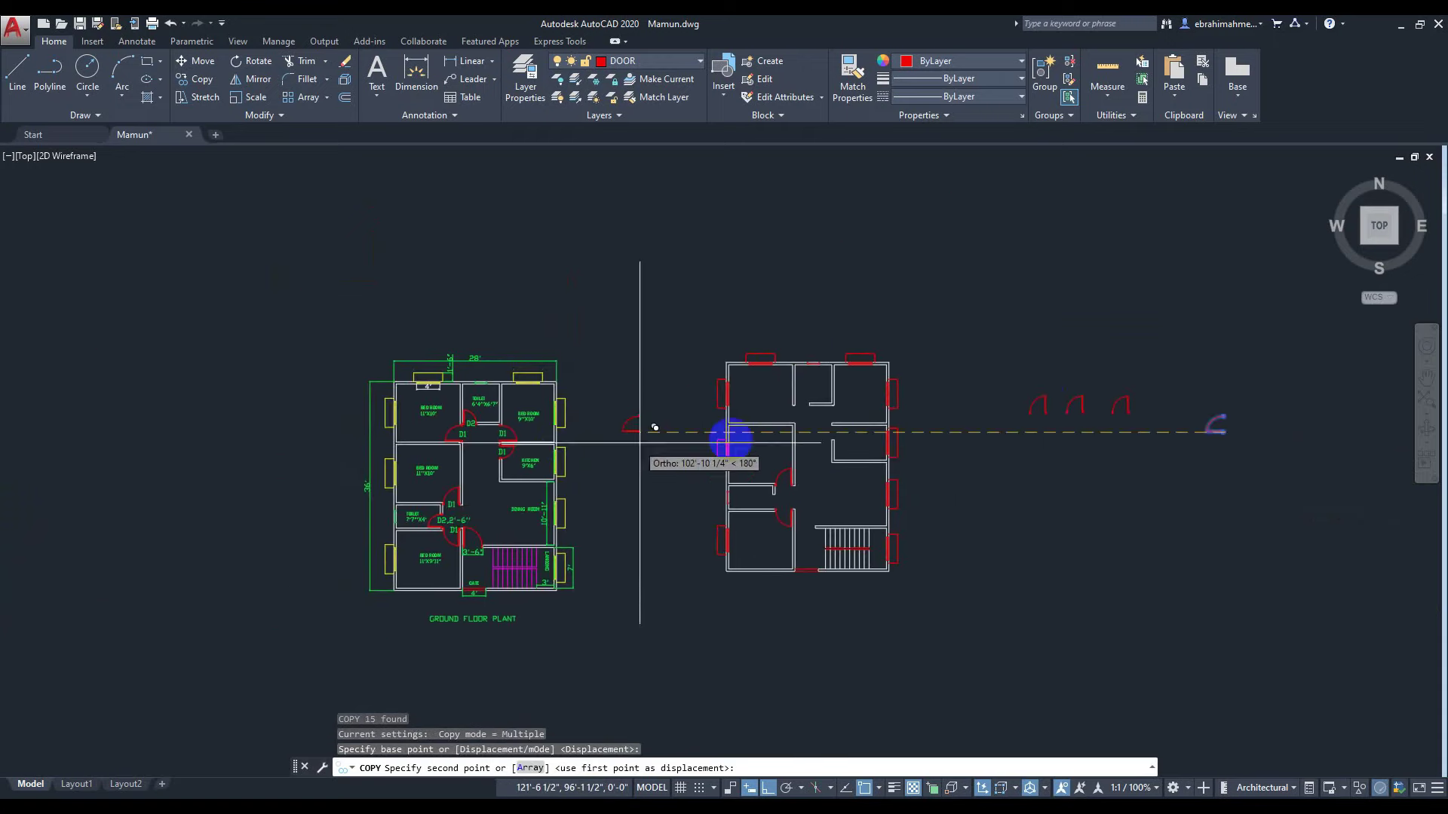
pyautogui.scroll(4, 768, 439)
pyautogui.moveTo(801, 426); pyautogui.dragTo(813, 381, button='middle')
pyautogui.scroll(3, 803, 407)
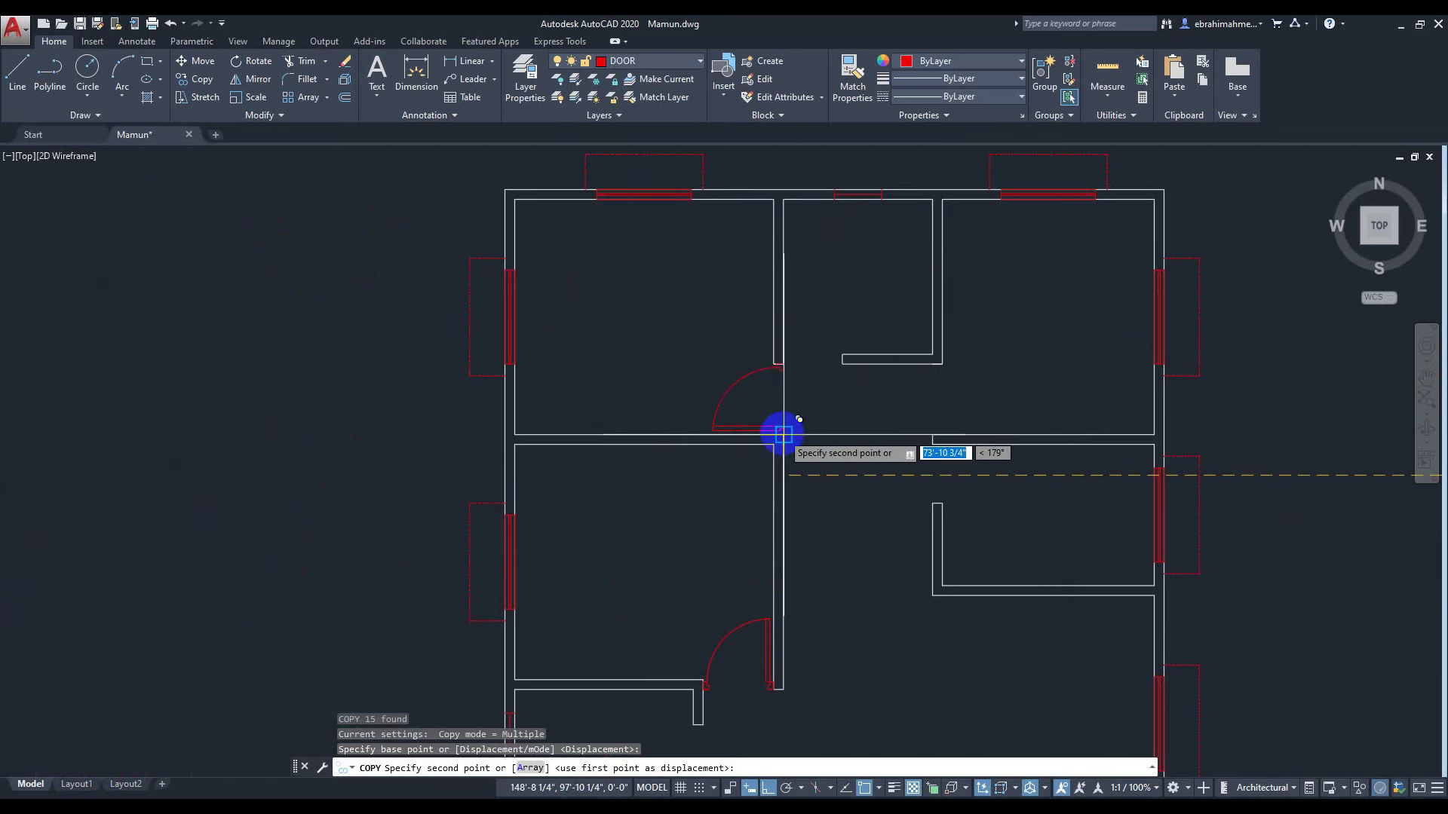
pyautogui.click(784, 435)
pyautogui.scroll(-3, 1301, 442)
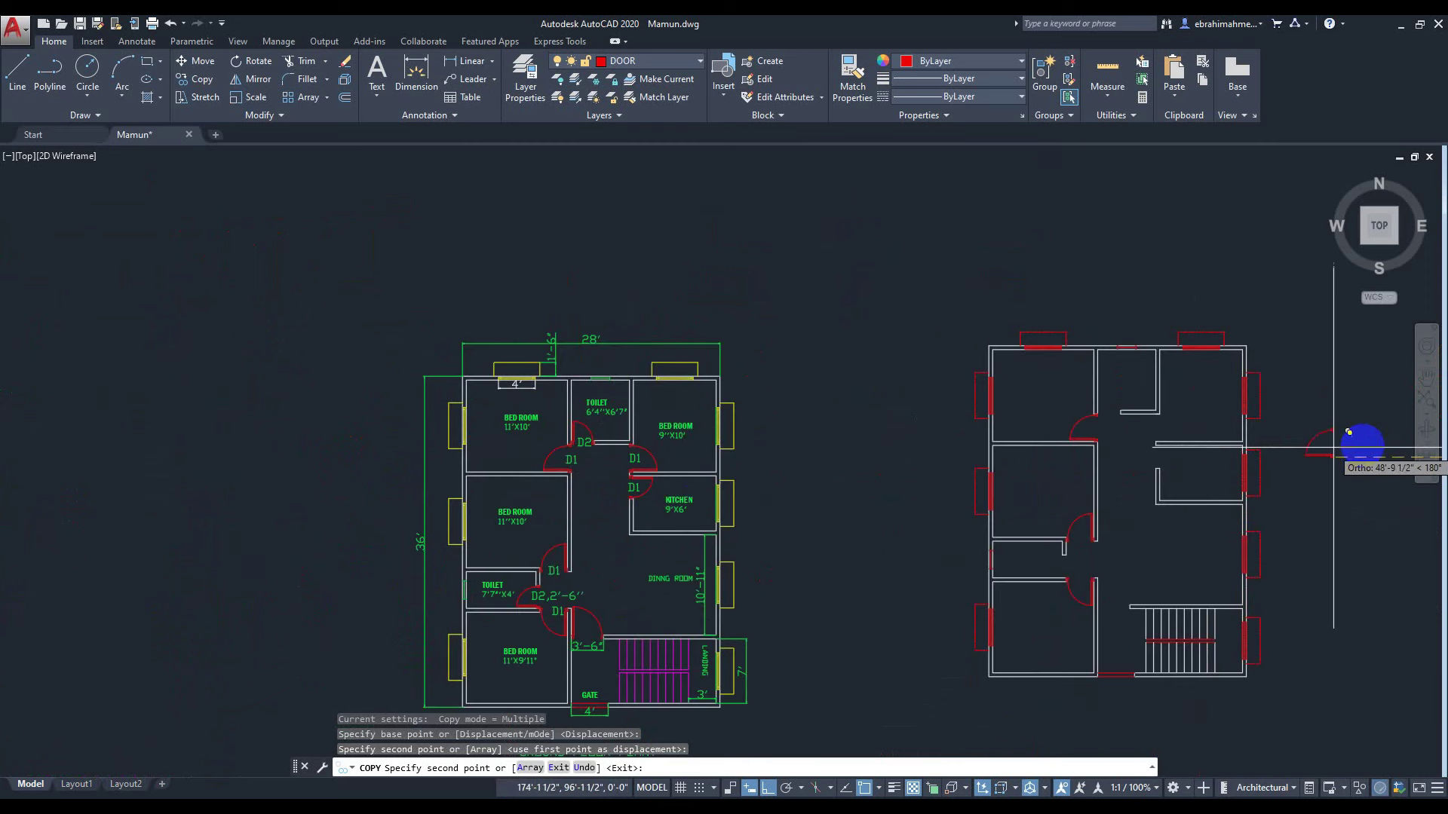
pyautogui.press('Escape')
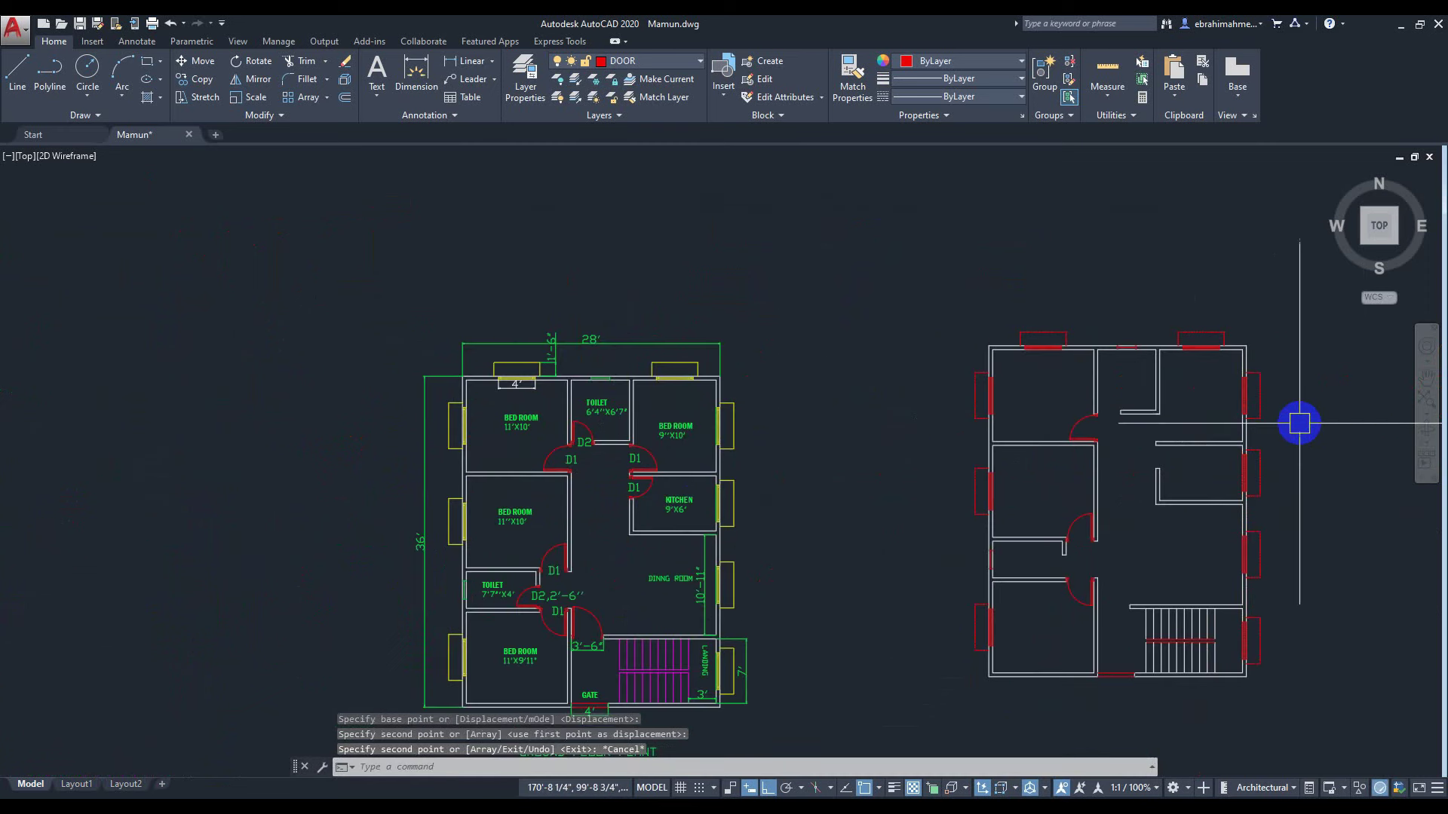
# Mirror the rotated loose door about a vertical line through its leaf's free end, erasing the source objects.
pyautogui.scroll(-2, 1296, 420)
pyautogui.moveTo(1202, 410); pyautogui.dragTo(908, 415, button='middle')
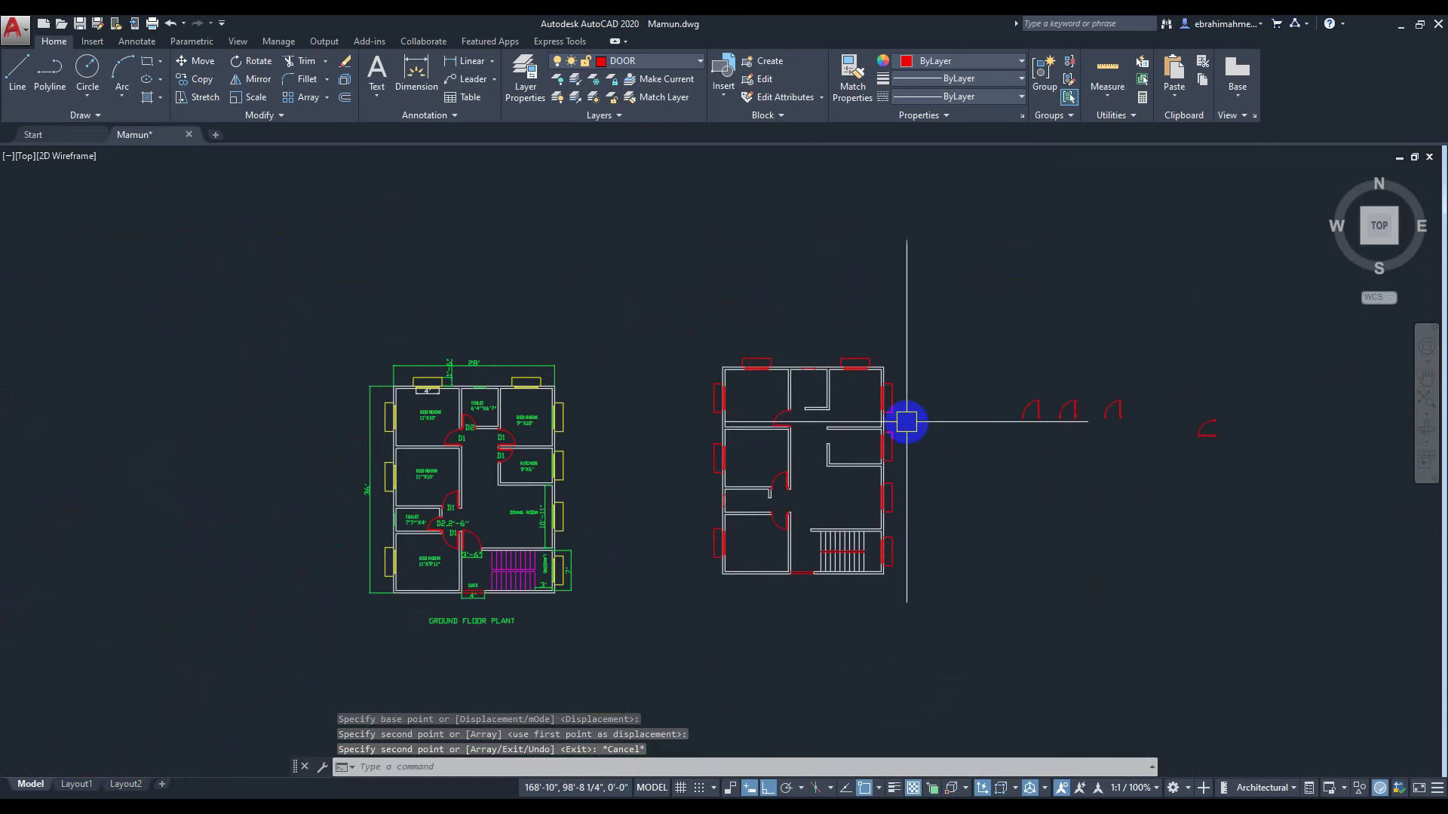
pyautogui.scroll(2, 916, 463)
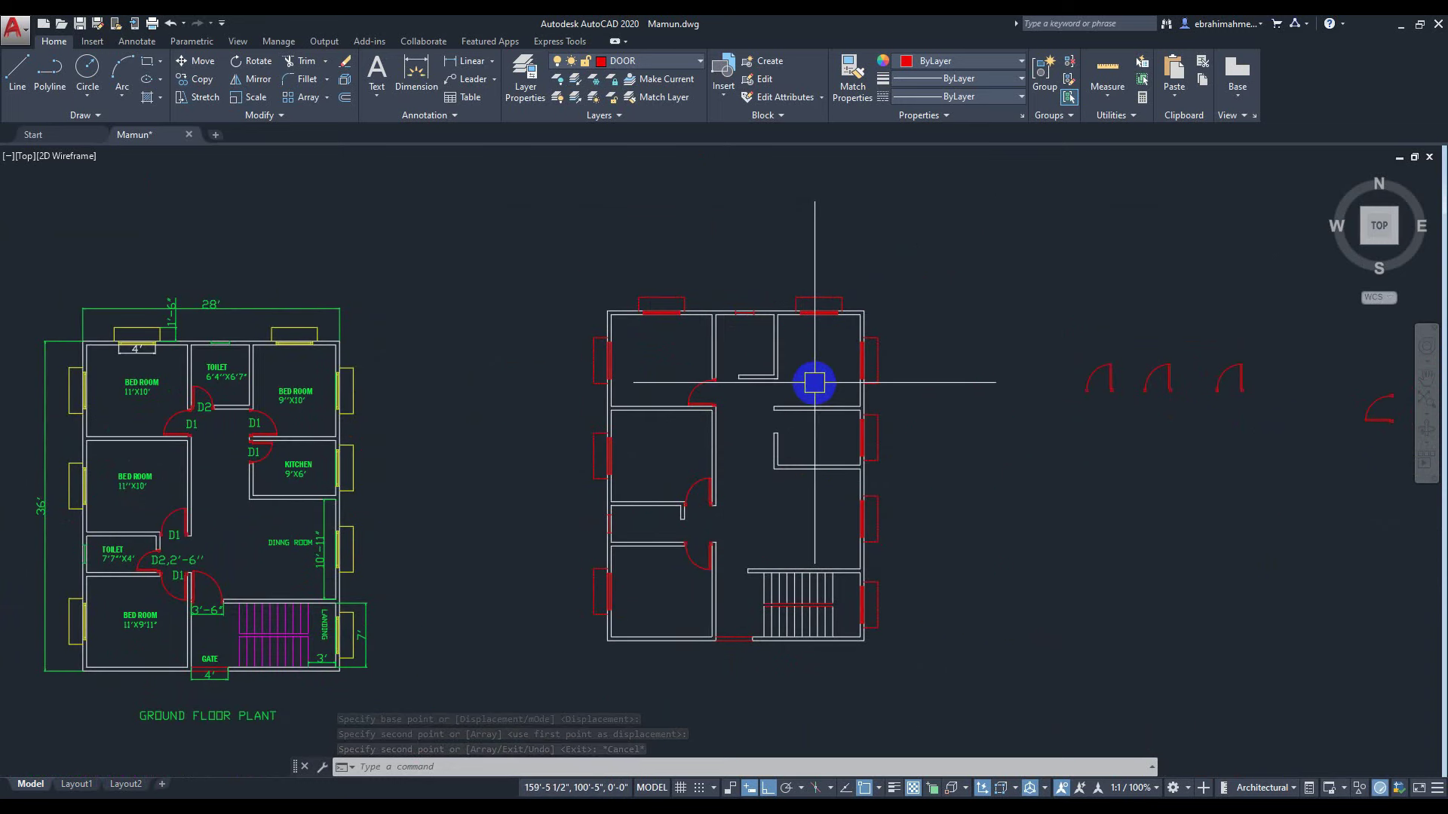
pyautogui.moveTo(1192, 468); pyautogui.dragTo(1101, 455, button='middle')
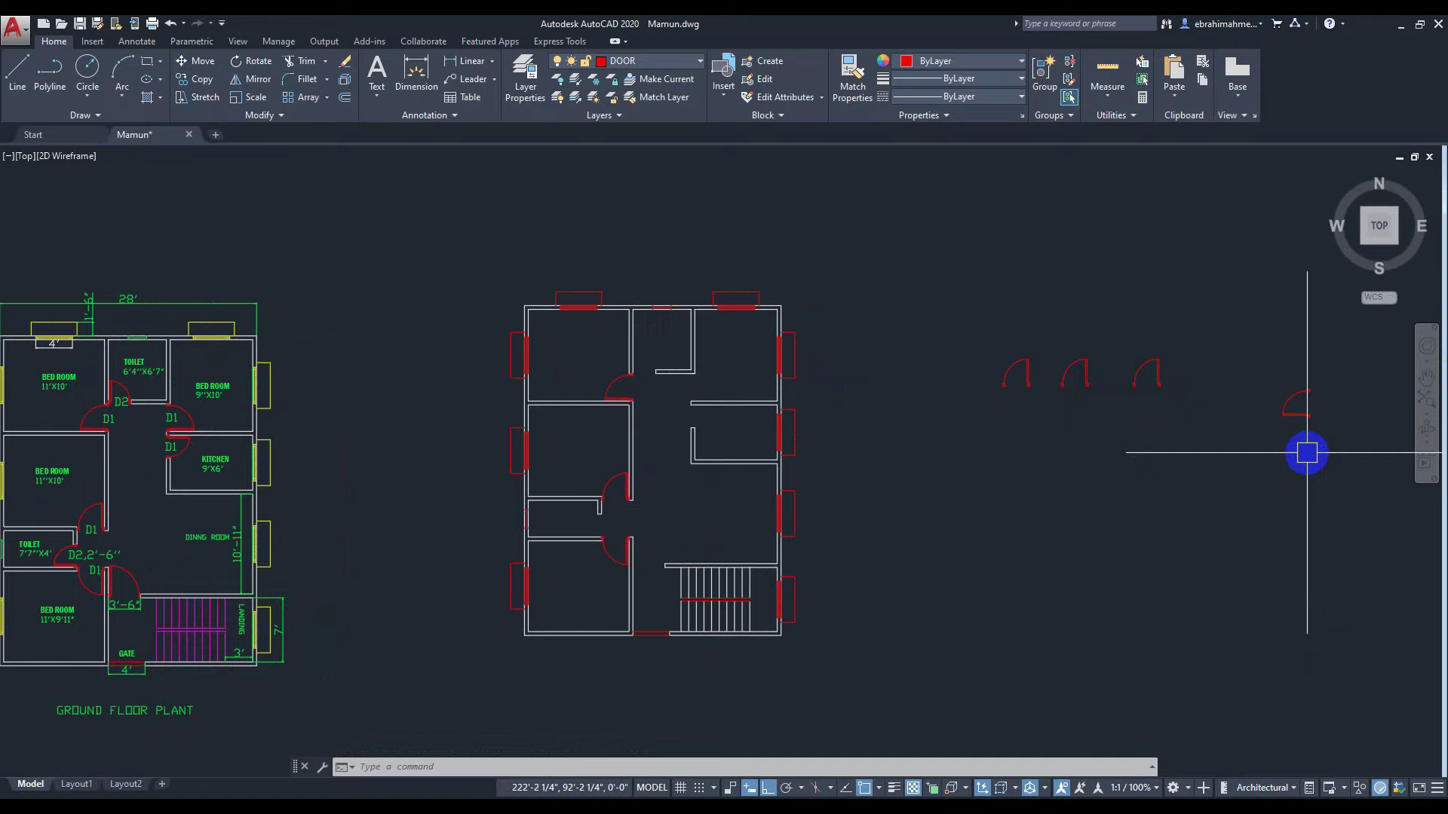
pyautogui.moveTo(1297, 401)
pyautogui.mouseDown(button='middle')
pyautogui.moveTo(1278, 449)
pyautogui.moveTo(1186, 455)
pyautogui.mouseUp(button='middle')
pyautogui.click(1263, 350)
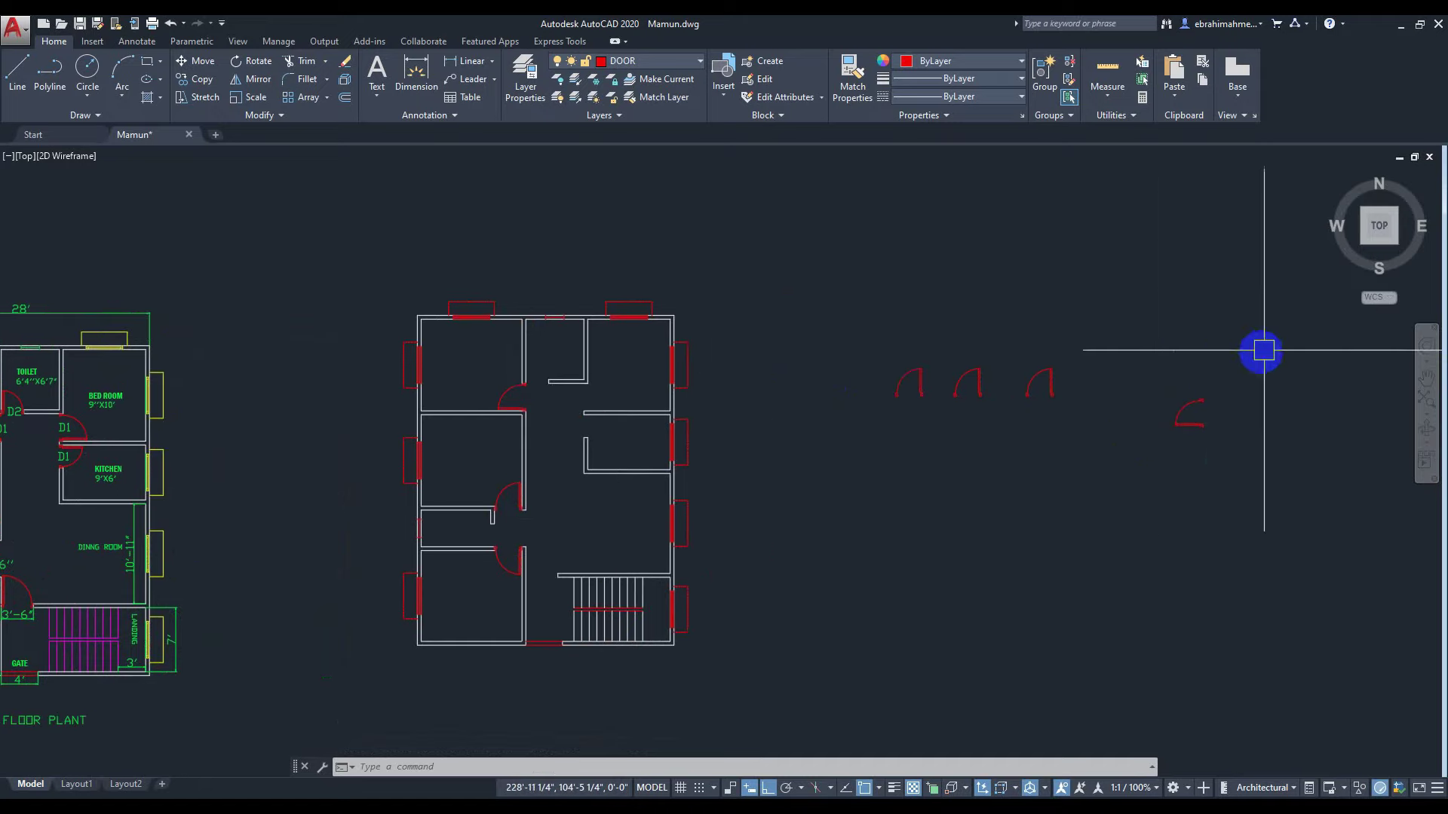
pyautogui.click(1133, 481)
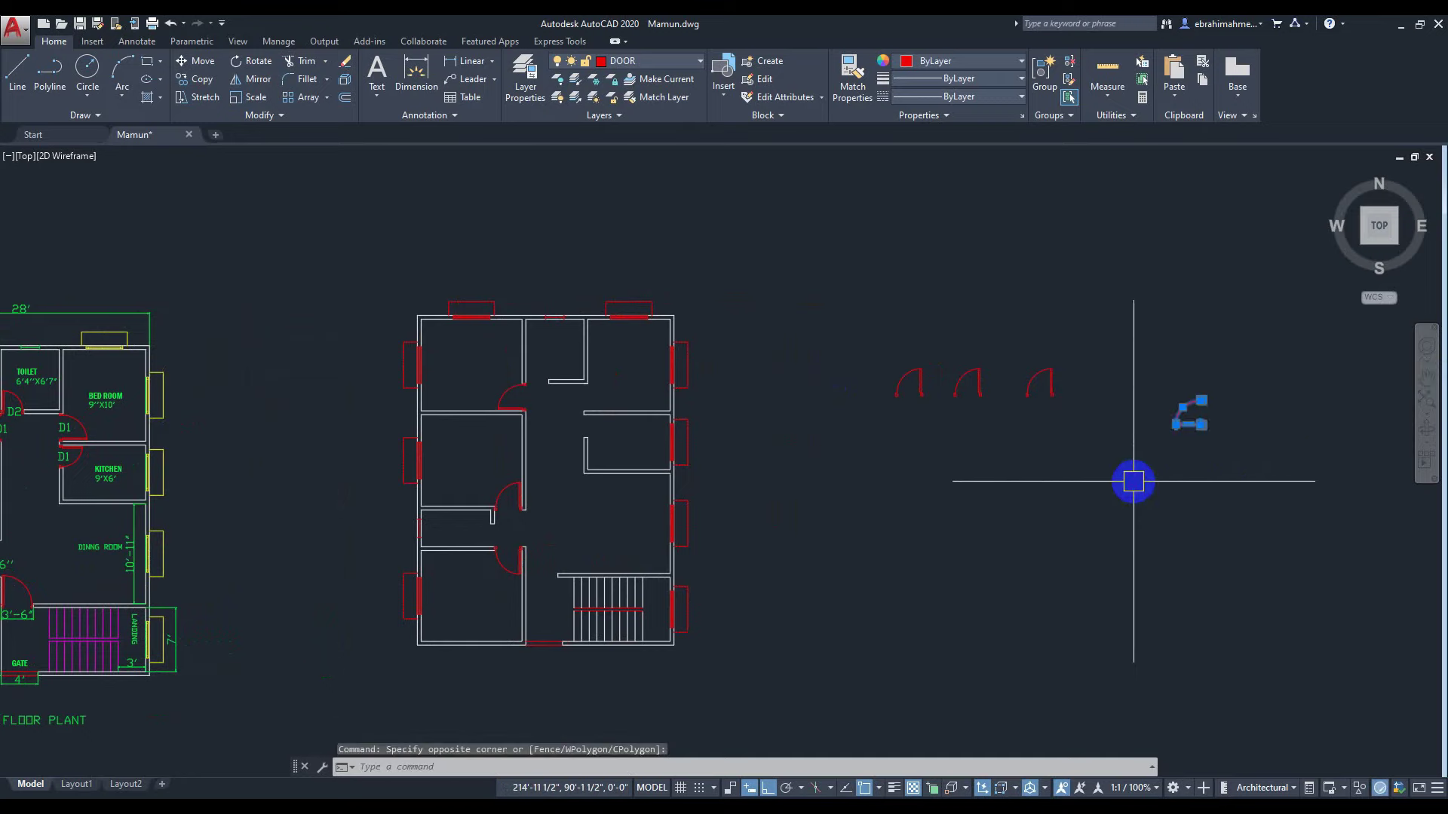
pyautogui.write('mi')
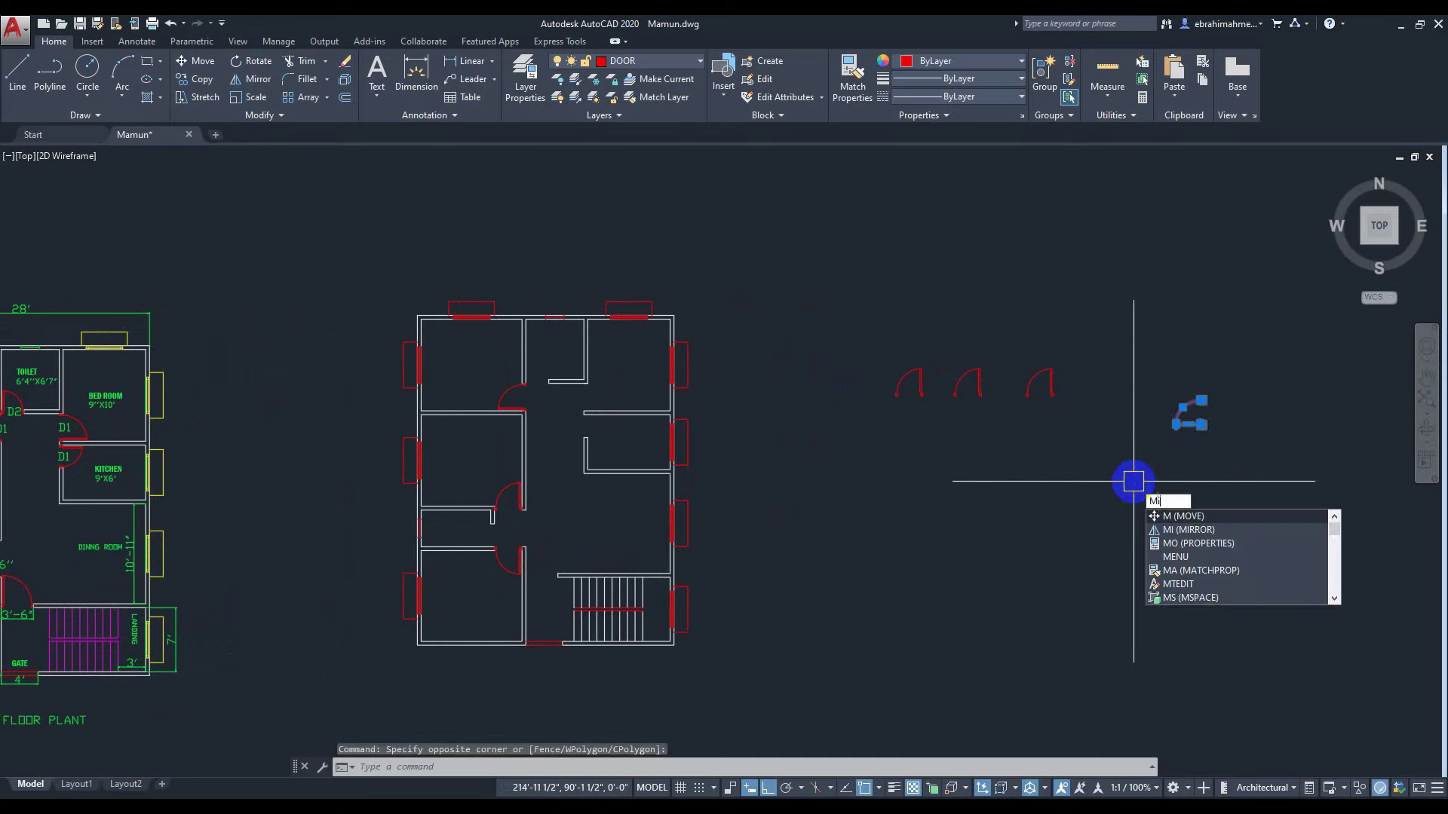
pyautogui.press('Return')
pyautogui.scroll(4, 1131, 482)
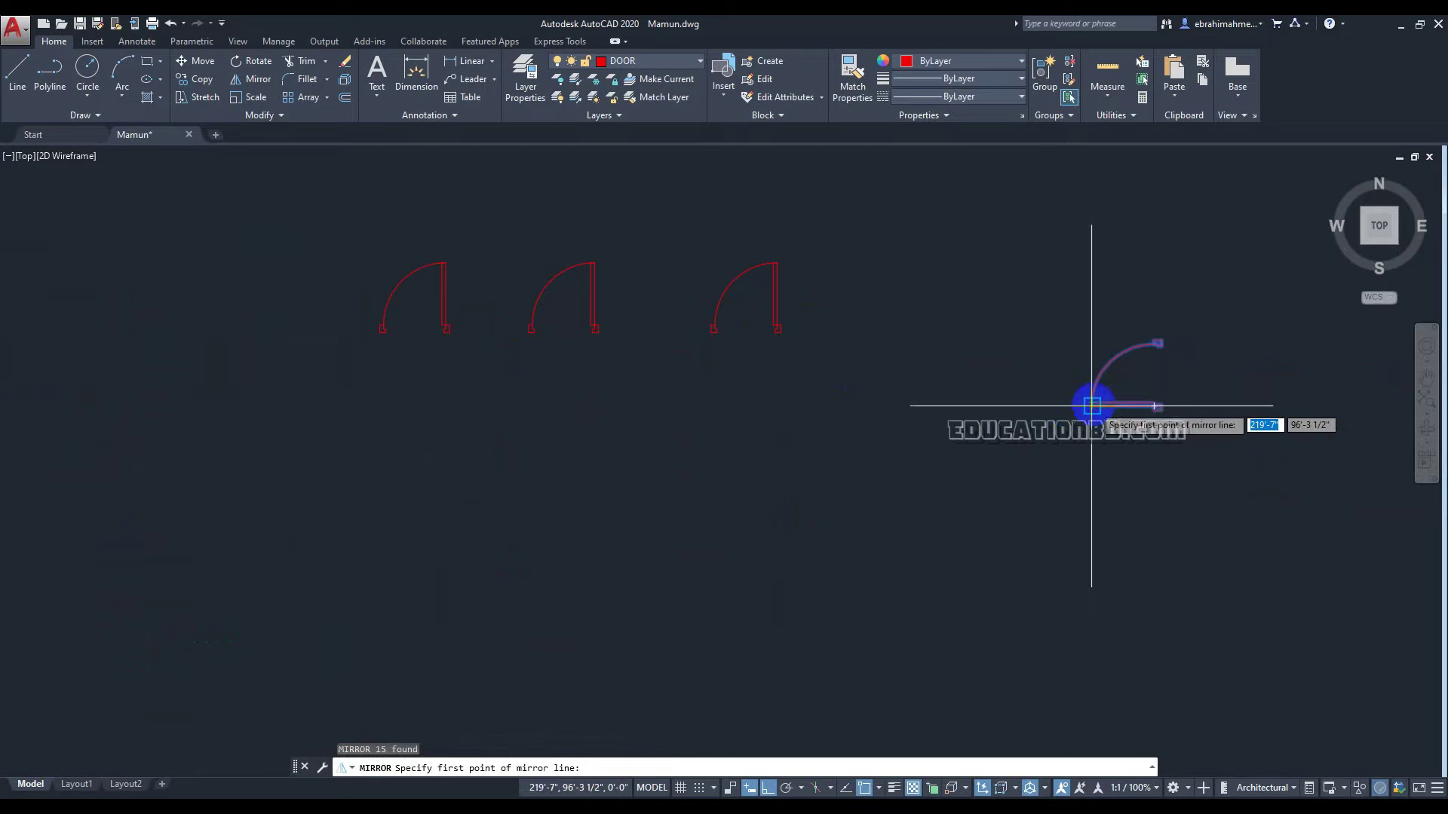
pyautogui.scroll(2, 1092, 402)
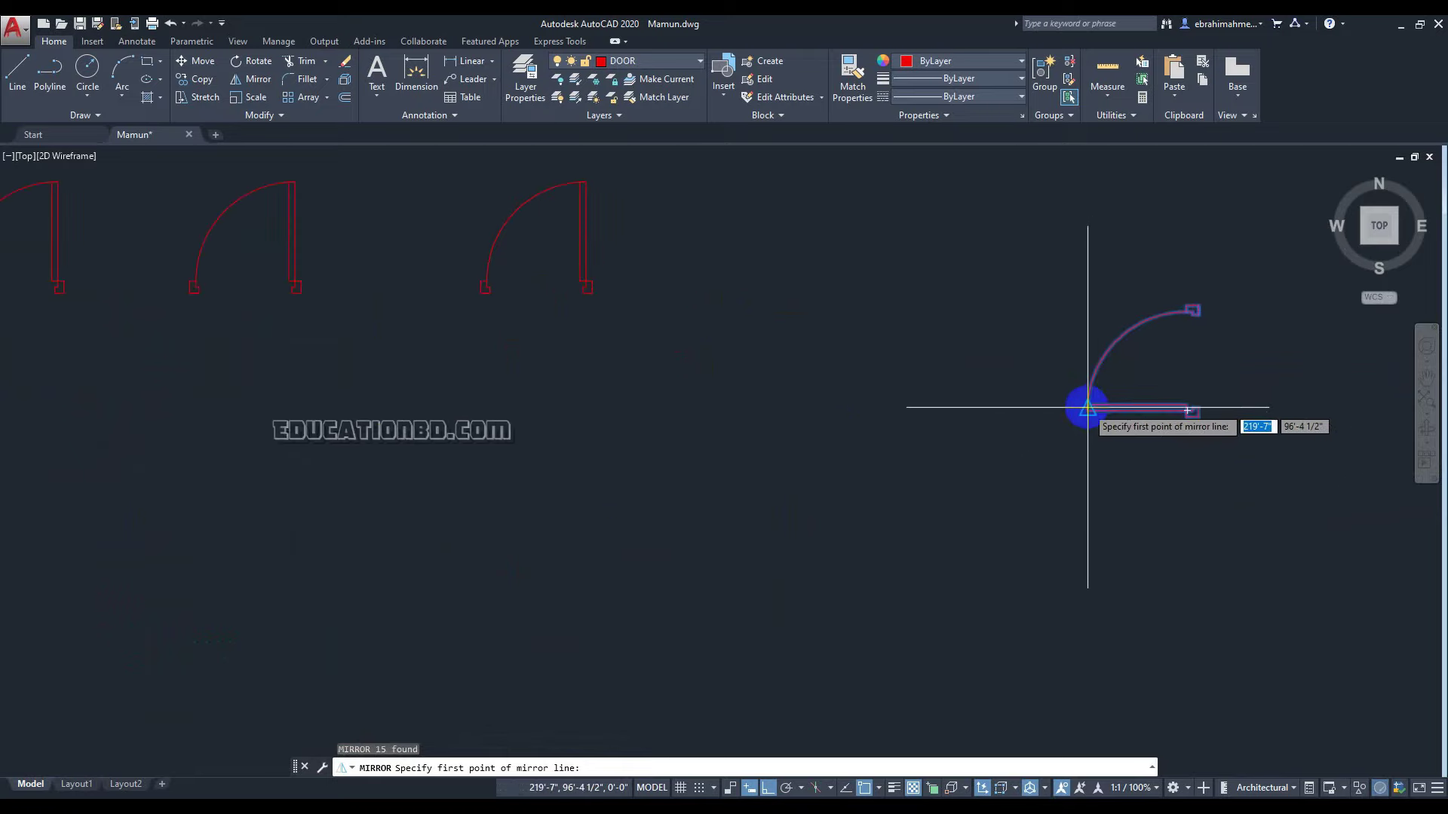
pyautogui.click(1087, 405)
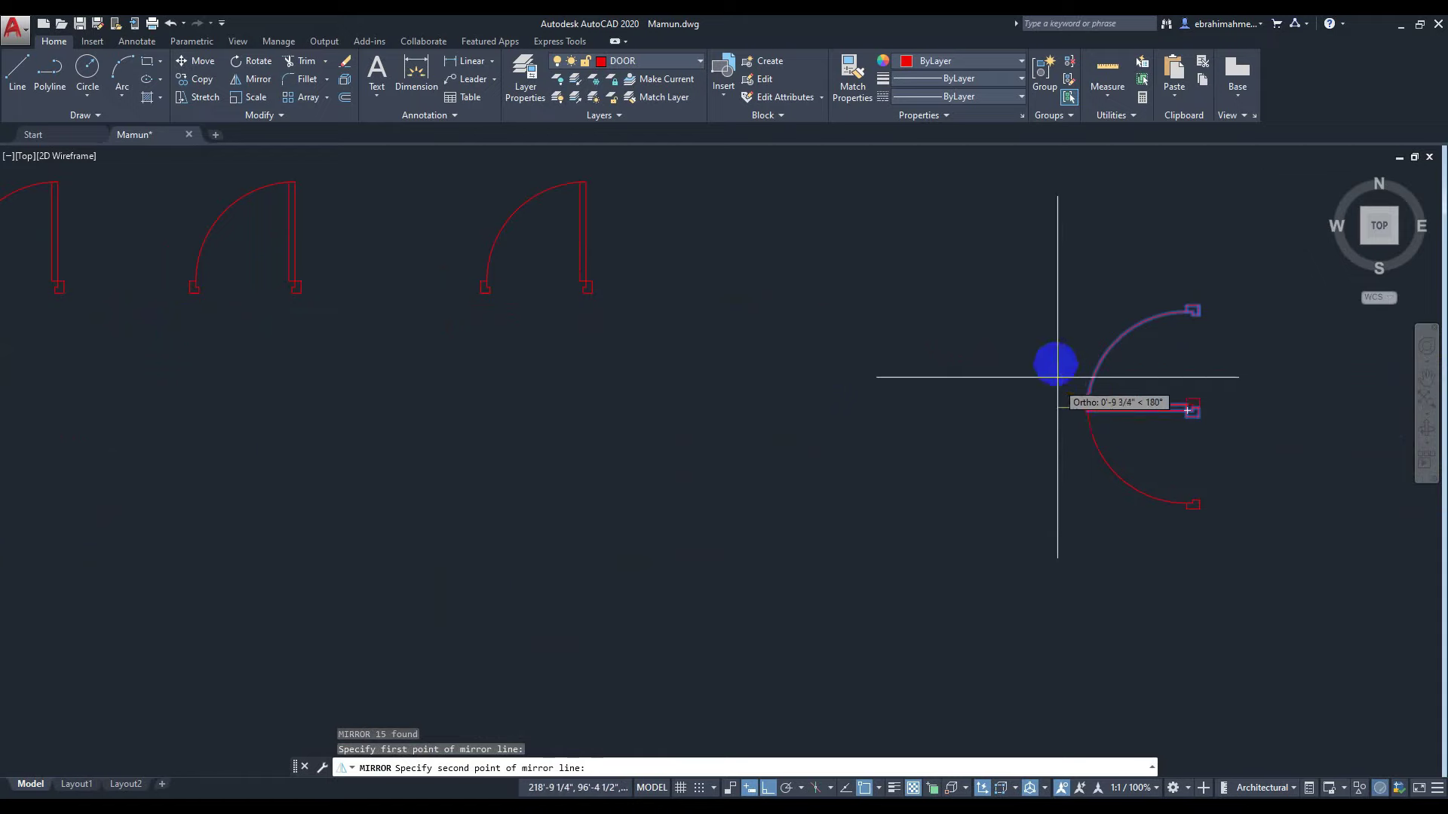
pyautogui.click(1048, 338)
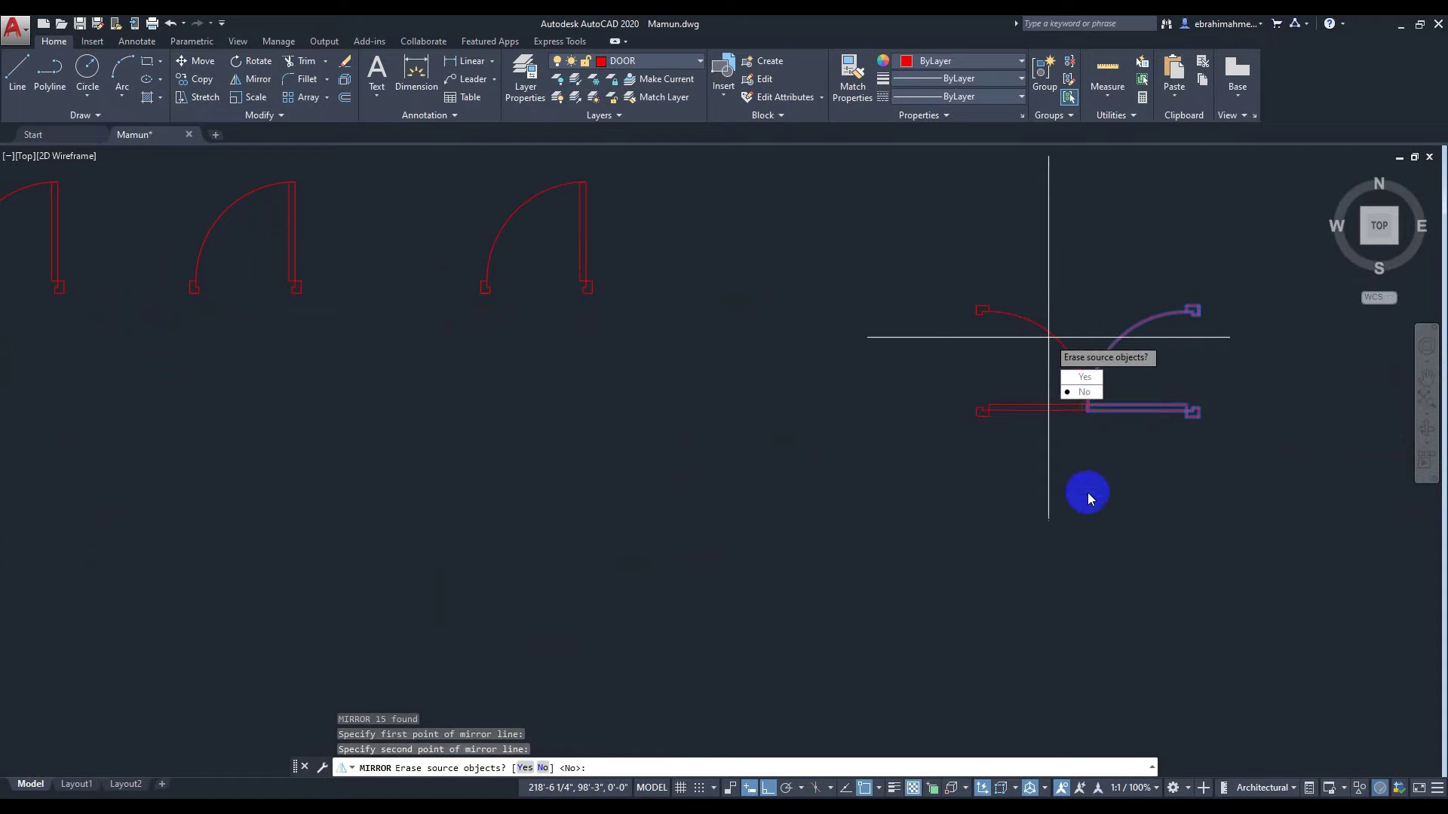
pyautogui.click(1083, 377)
# Copy the mirrored door by its lower frame's bottom-left corner to the wall-end corner below the unlabelled plan's upper-right bedroom opening.
pyautogui.scroll(-4, 863, 494)
pyautogui.moveTo(863, 494); pyautogui.dragTo(1248, 464, button='middle')
pyautogui.scroll(-4, 889, 476)
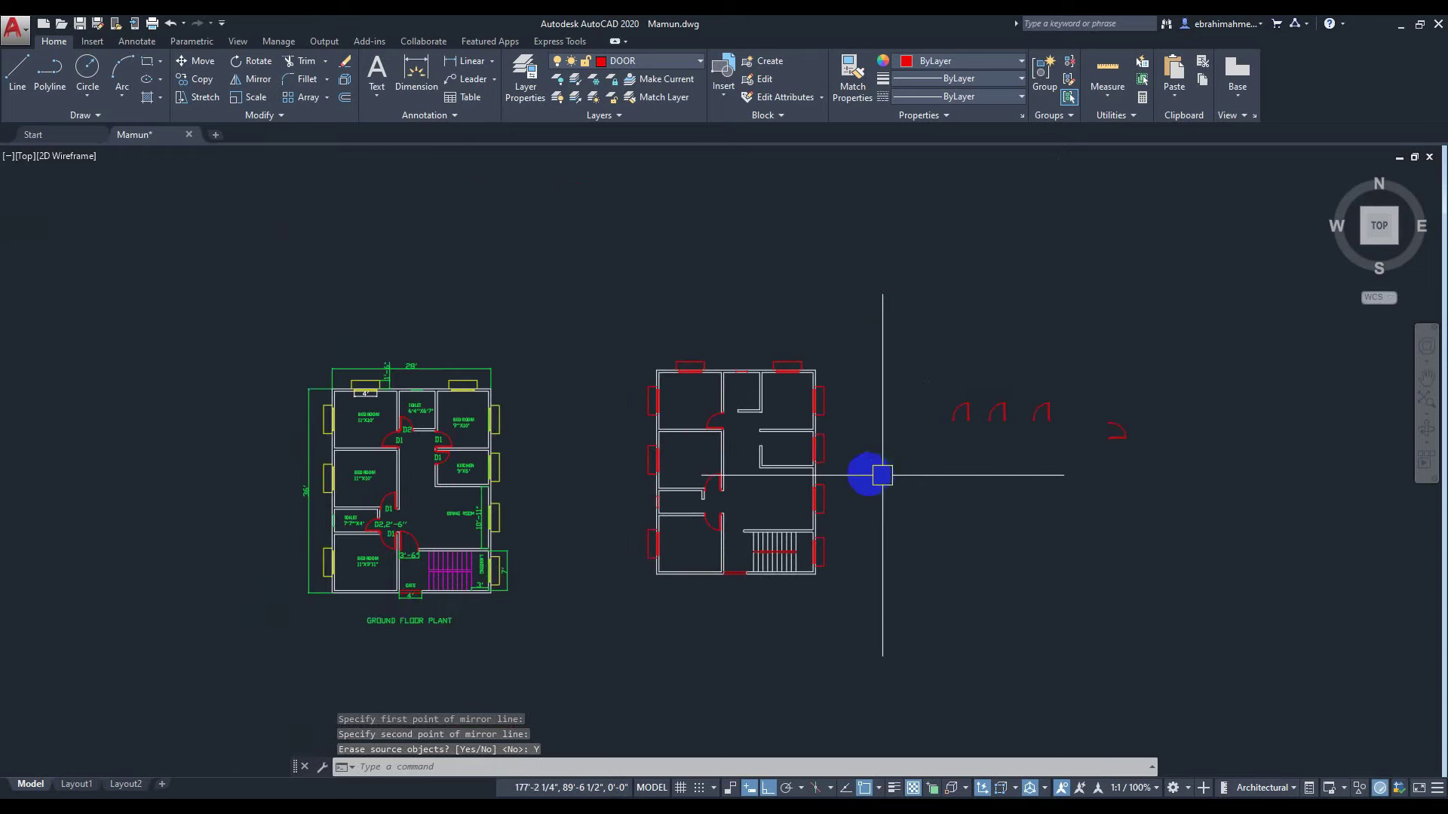
pyautogui.moveTo(861, 473); pyautogui.dragTo(834, 468, button='middle')
pyautogui.scroll(3, 1108, 316)
pyautogui.click(1146, 415)
pyautogui.click(1042, 539)
pyautogui.write('co')
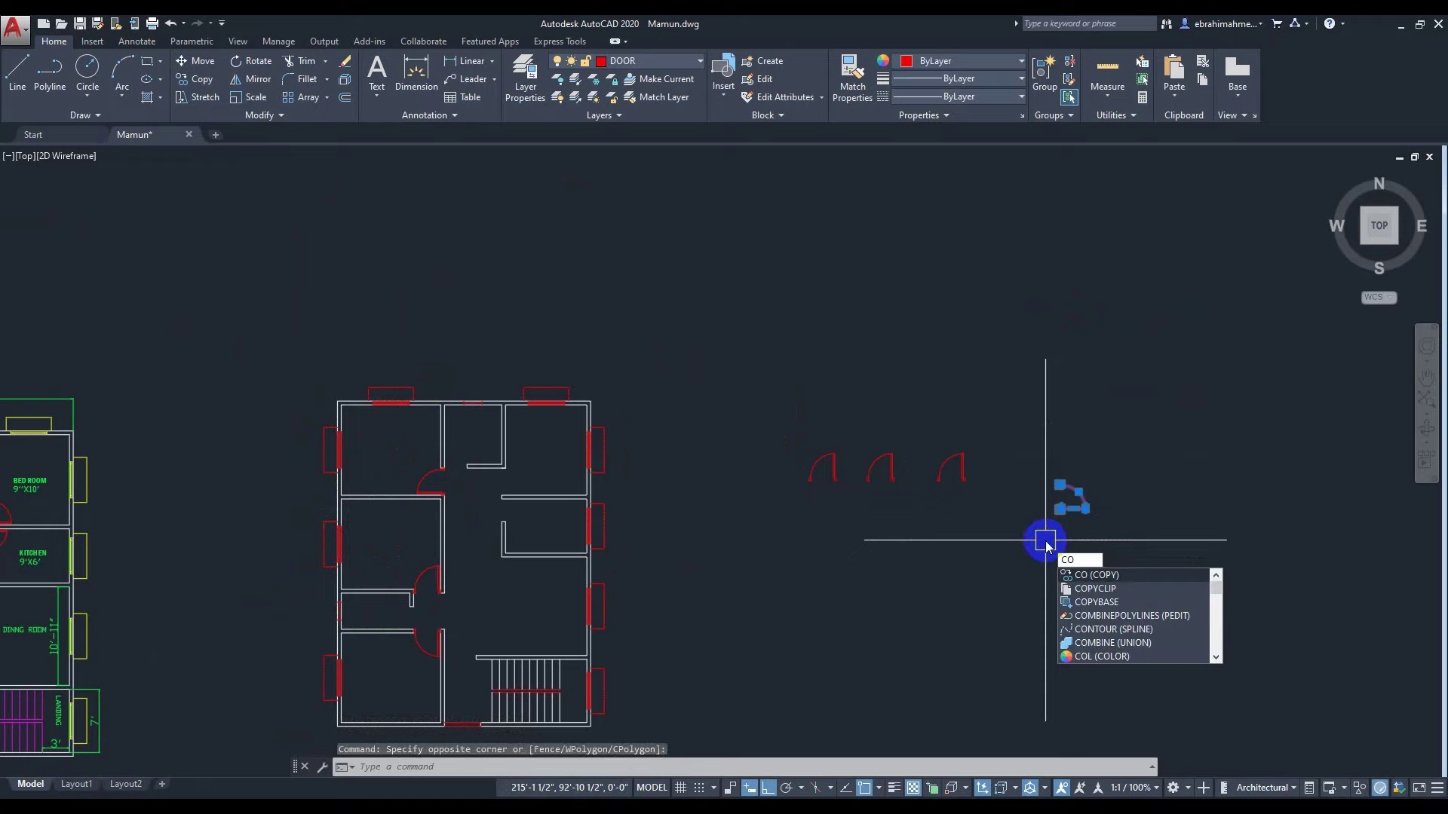
pyautogui.press('Return')
pyautogui.scroll(5, 1101, 519)
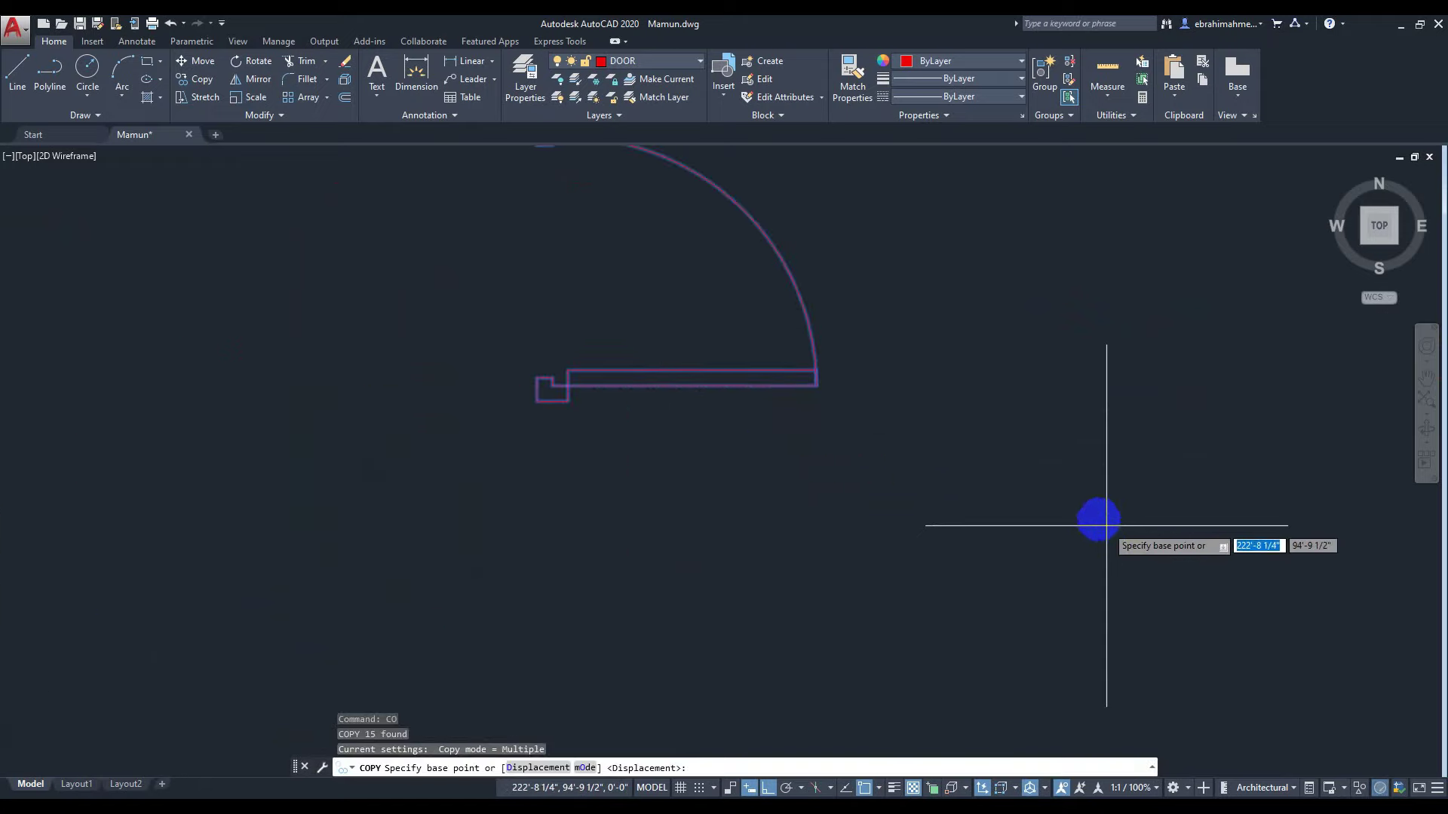
pyautogui.click(536, 400)
pyautogui.scroll(-5, 291, 463)
pyautogui.scroll(-4, 153, 460)
pyautogui.moveTo(152, 461); pyautogui.dragTo(853, 454, button='middle')
pyautogui.moveTo(608, 458); pyautogui.dragTo(687, 473, button='middle')
pyautogui.scroll(6, 690, 479)
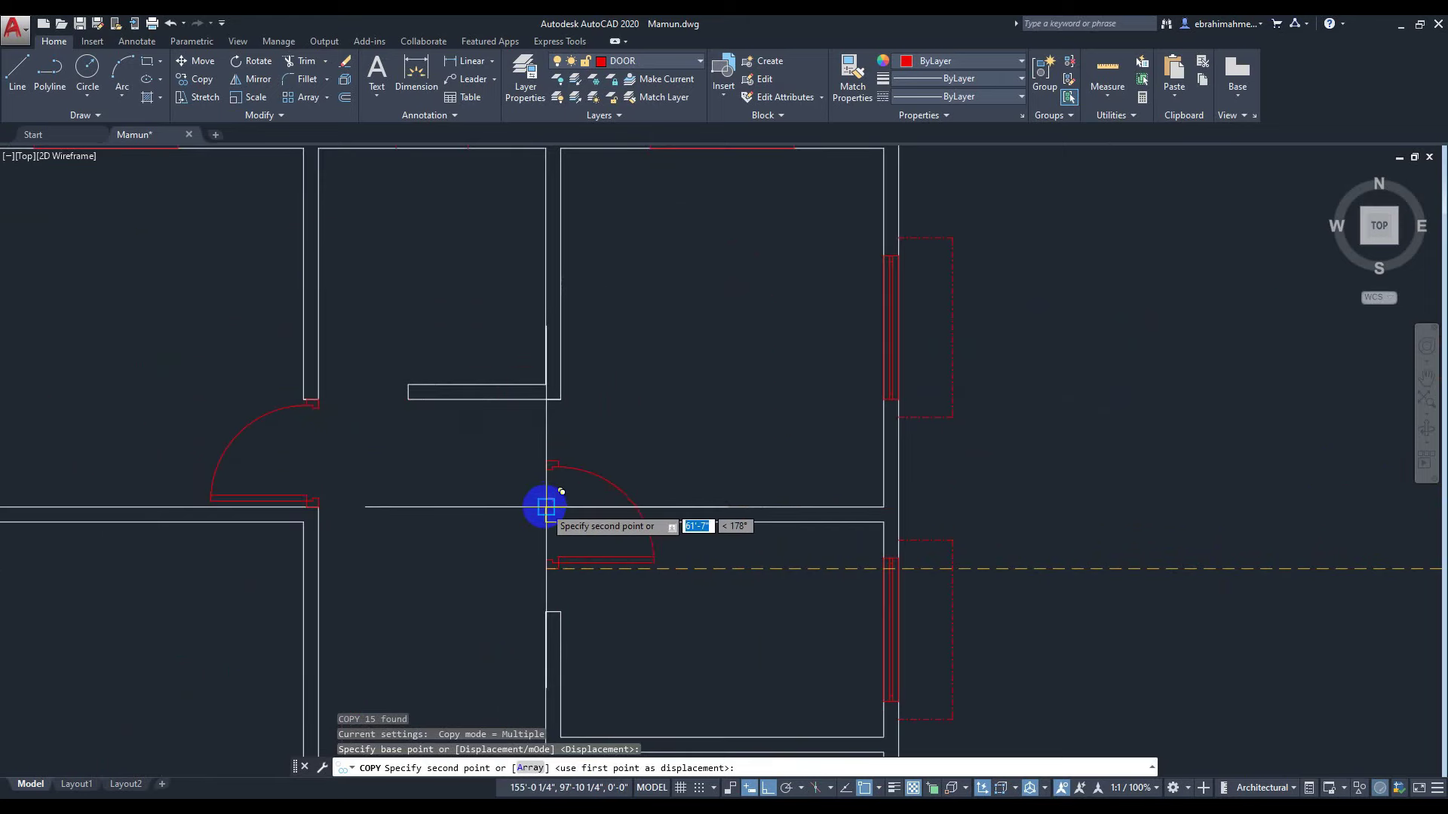
pyautogui.scroll(-4, 1111, 404)
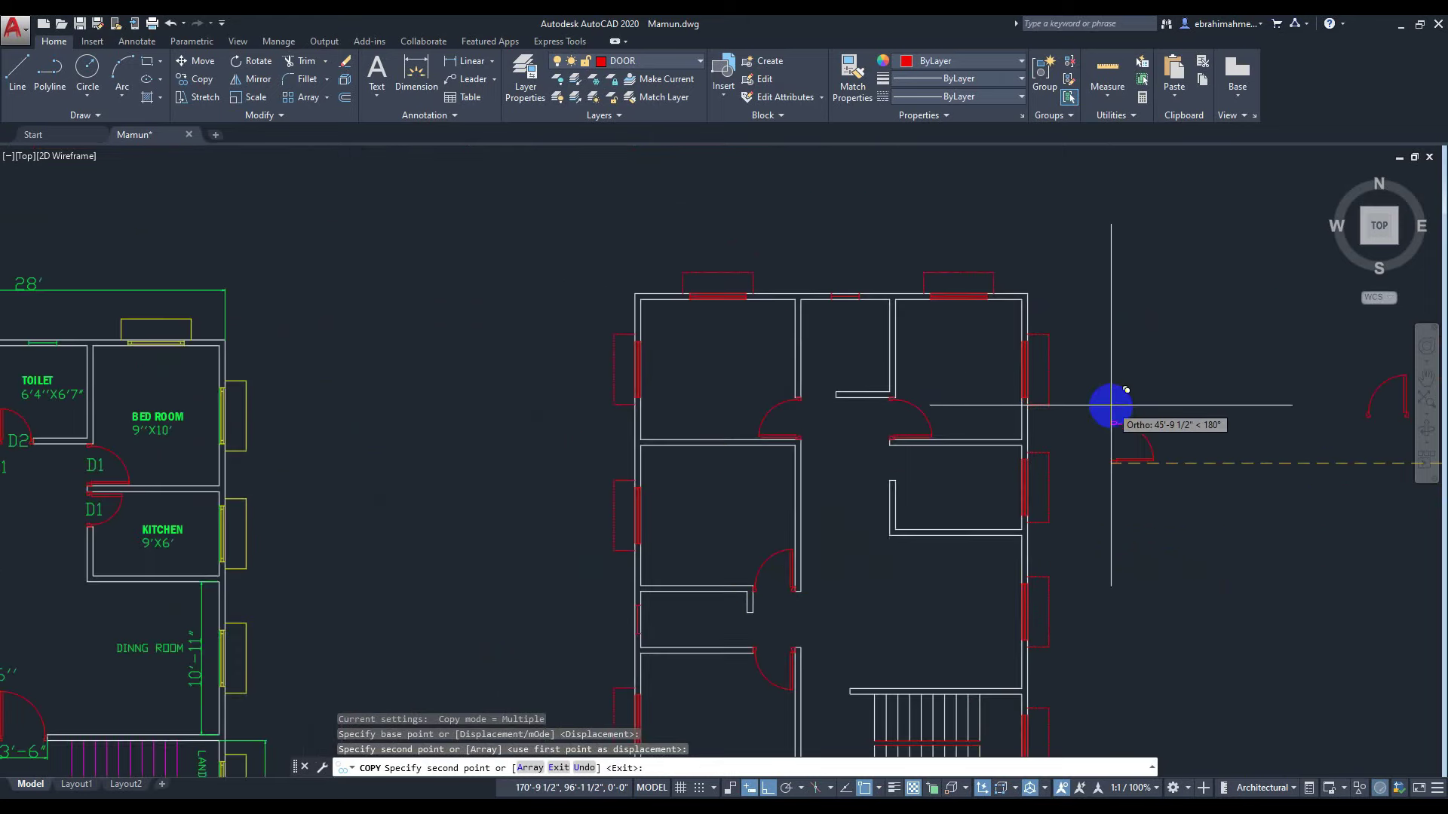
pyautogui.press('Escape')
# Delete all four loose doors beside the unlabelled plan.
pyautogui.scroll(-5, 1110, 405)
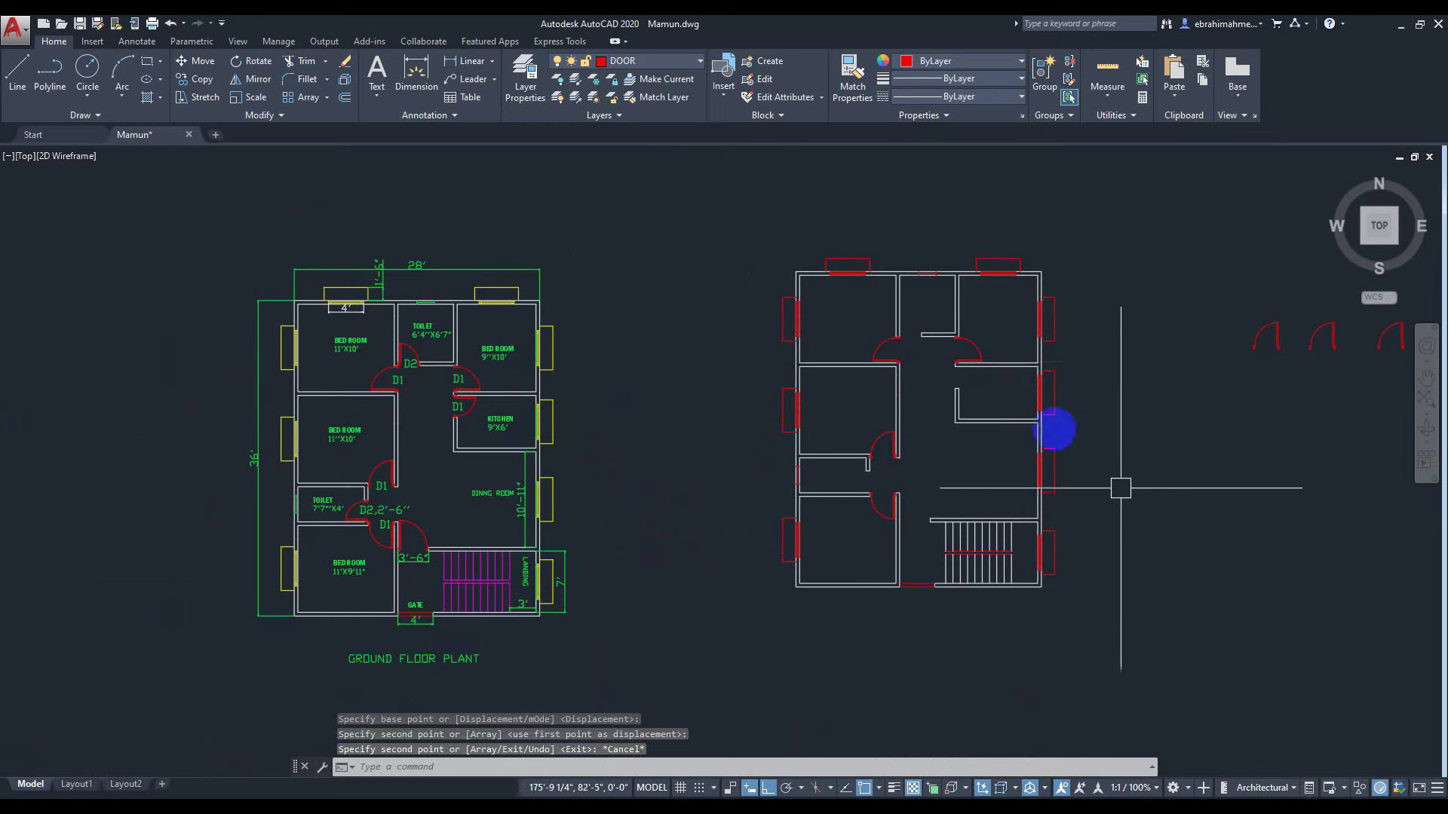
pyautogui.scroll(-2, 1108, 441)
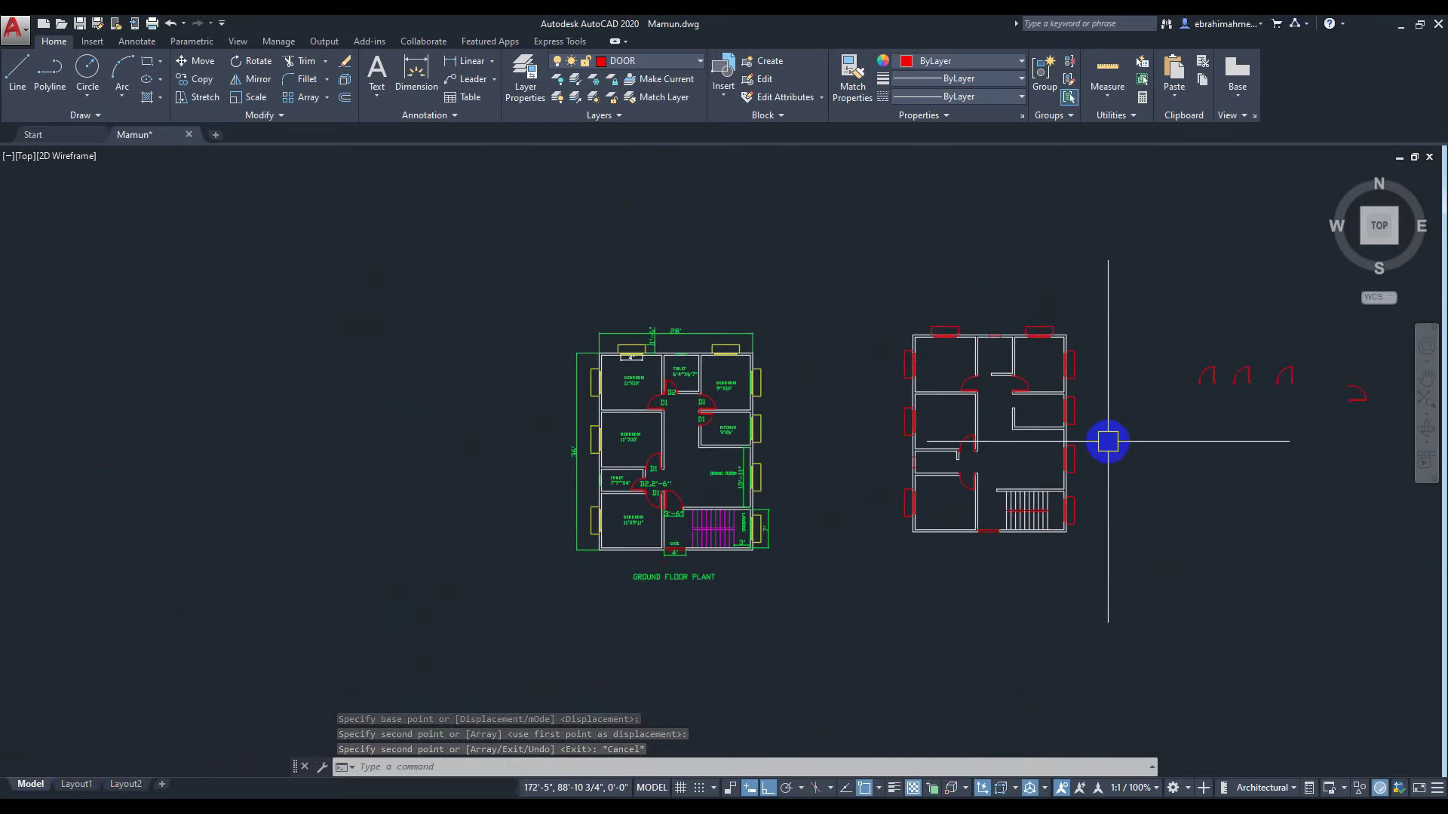
pyautogui.moveTo(1102, 441); pyautogui.dragTo(925, 419, button='middle')
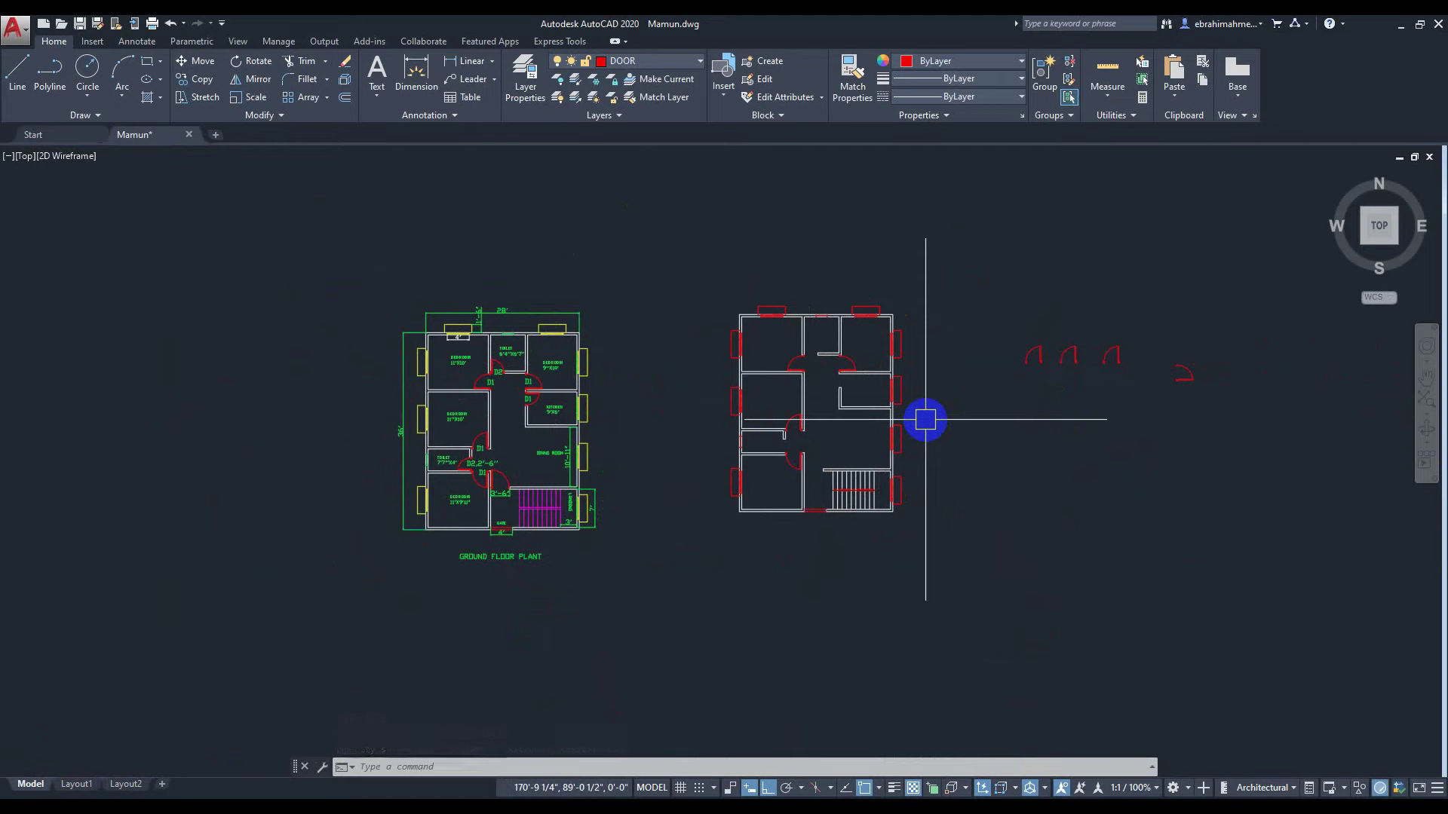
pyautogui.scroll(2, 1161, 441)
pyautogui.scroll(-2, 1142, 451)
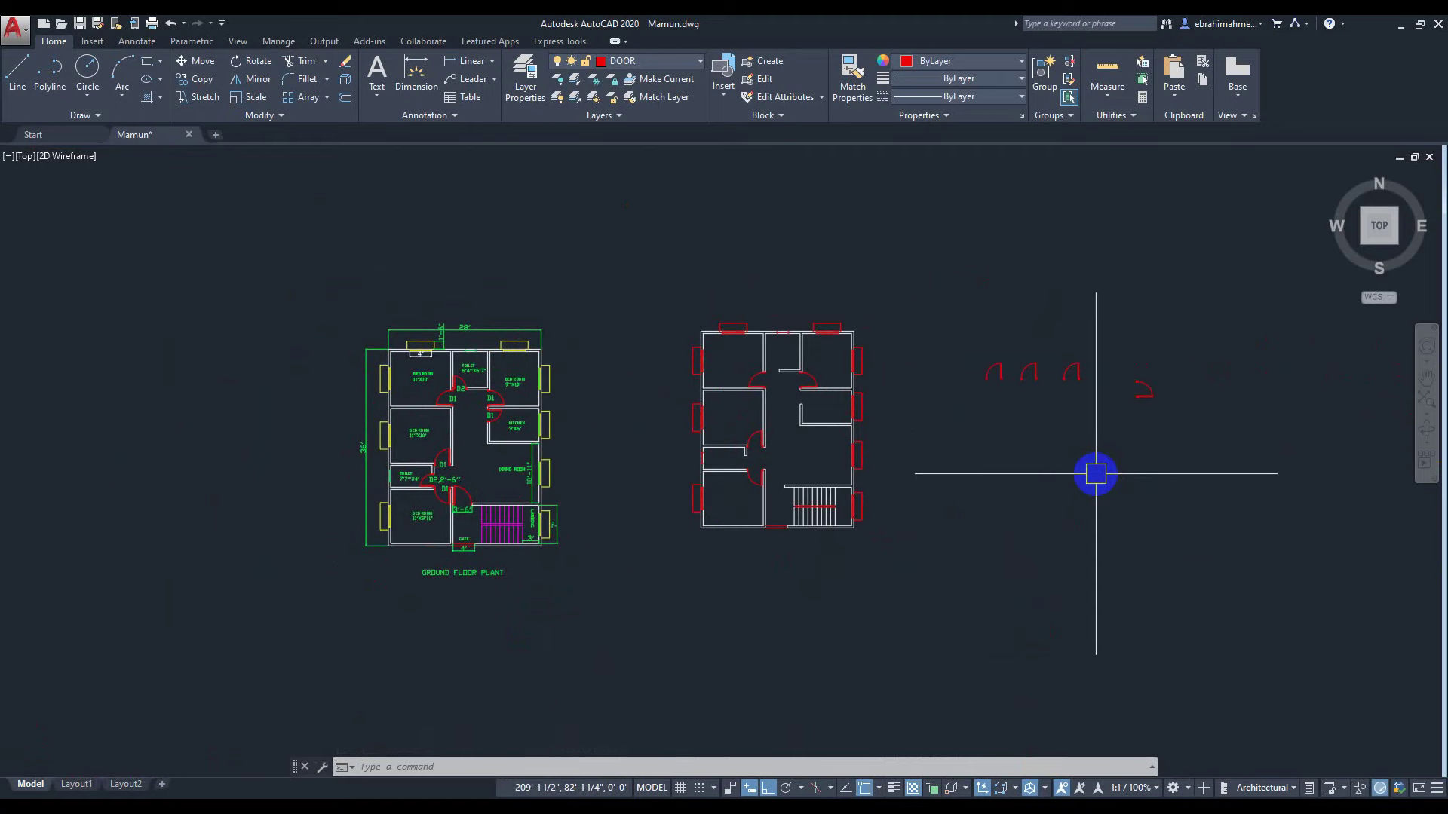
pyautogui.moveTo(957, 310); pyautogui.dragTo(1214, 446)
pyautogui.press('Delete')
pyautogui.moveTo(1114, 421); pyautogui.dragTo(1091, 421, button='middle')
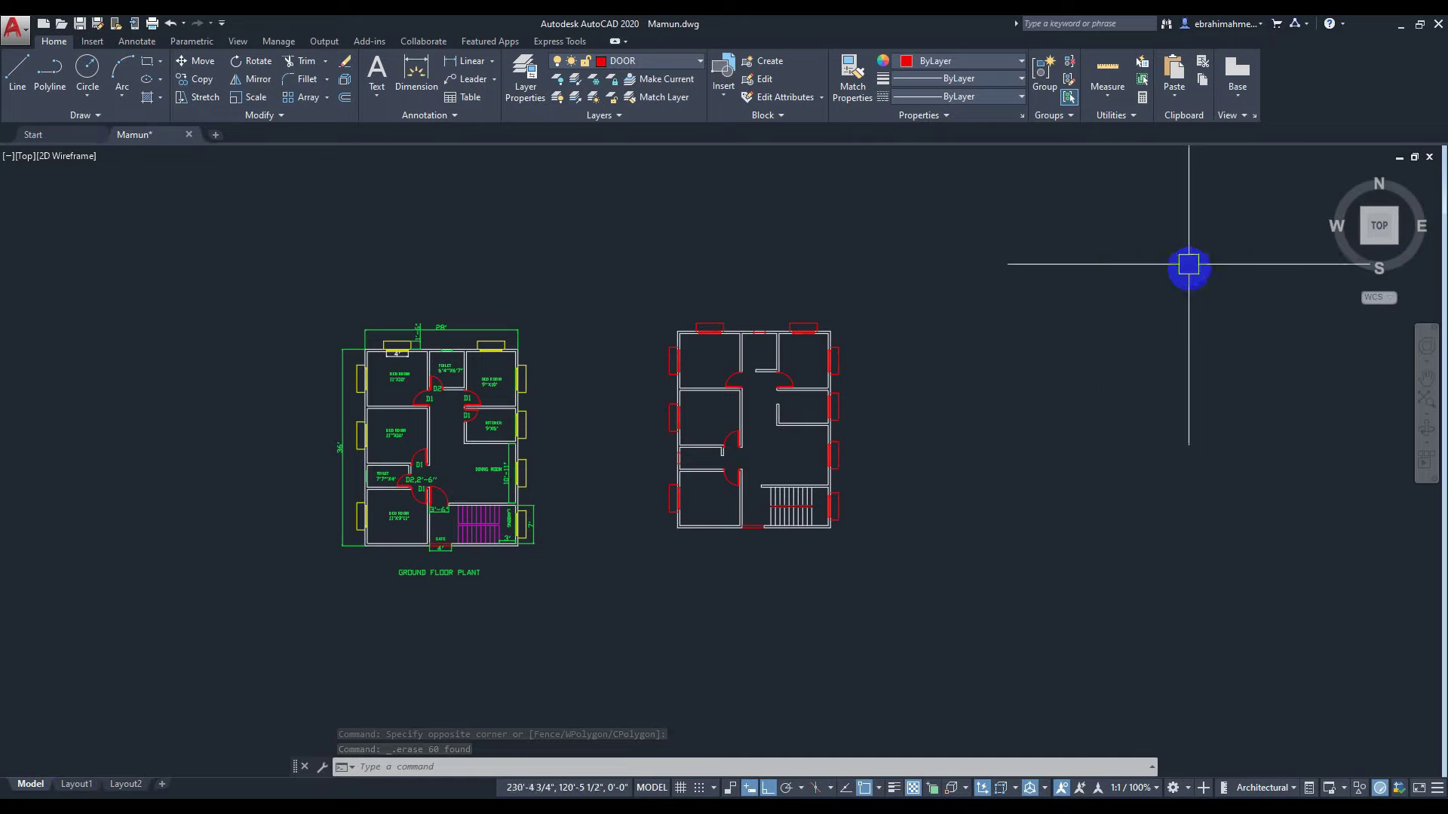
# Draw the stepped side of a door frame beside the unlabelled plan with lines 2" right, 2" down, 1" right and 2" down.
pyautogui.write('L')
pyautogui.press('Return')
pyautogui.click(958, 370)
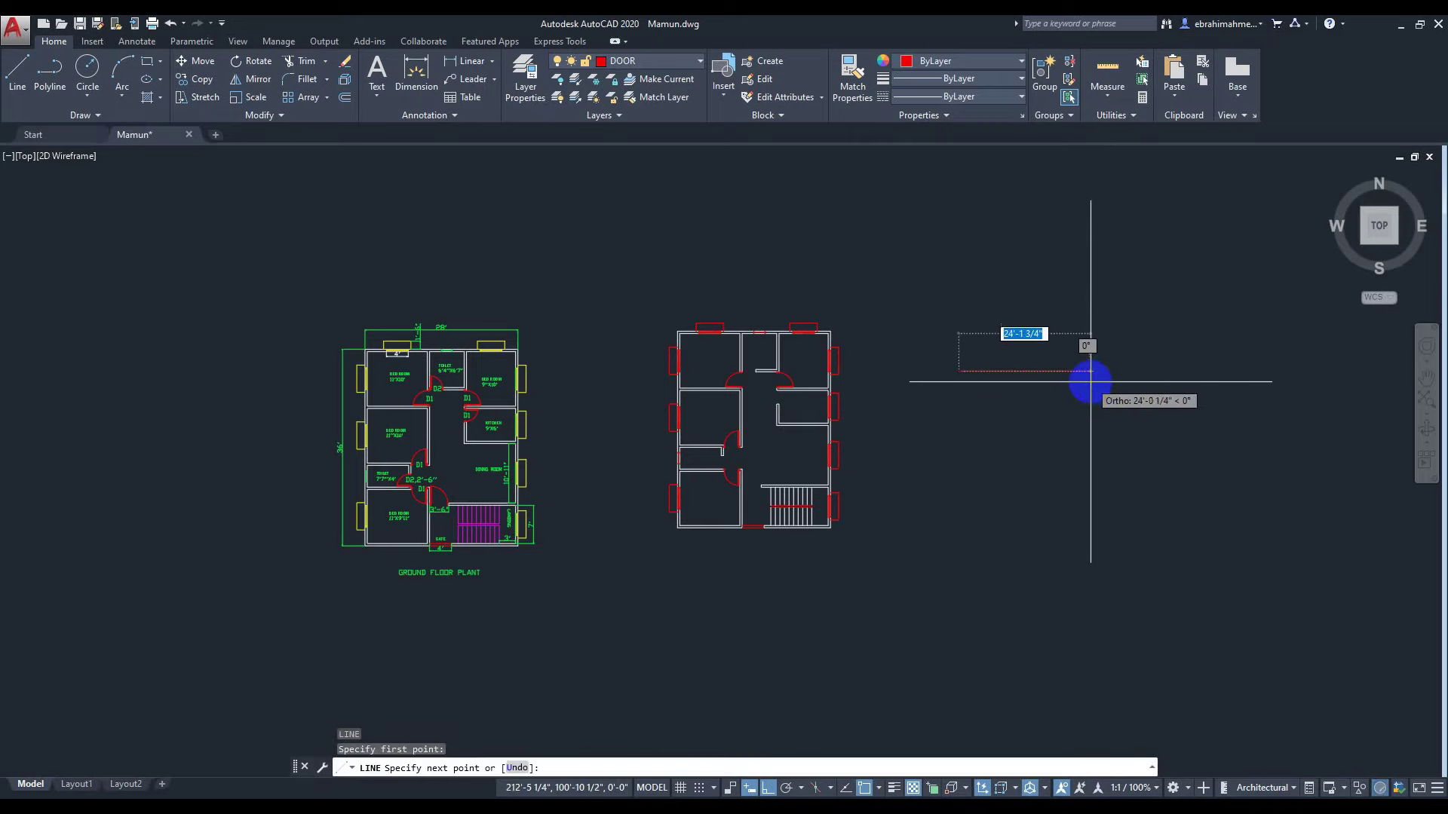
pyautogui.write('2')
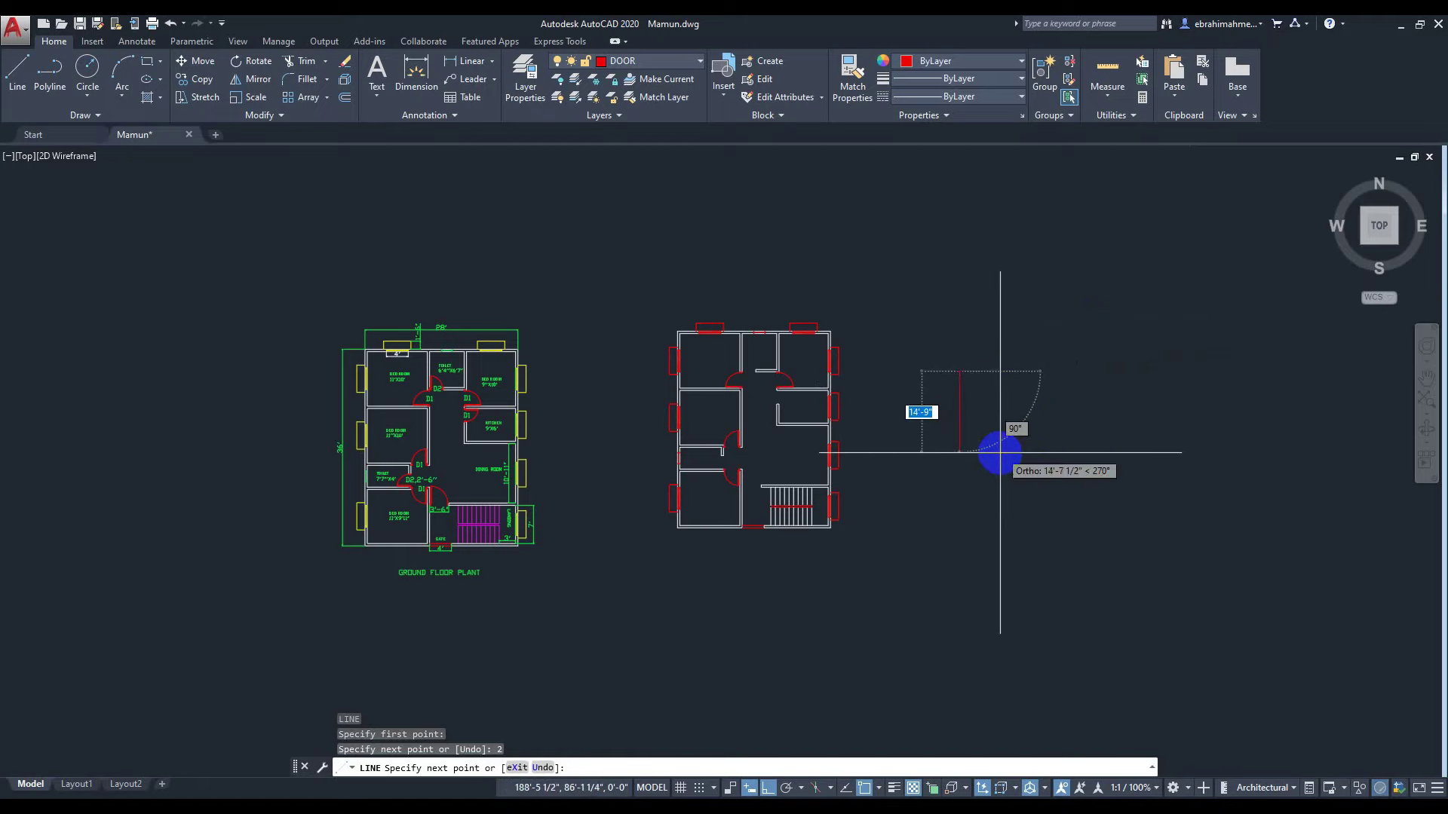
pyautogui.scroll(6, 988, 430)
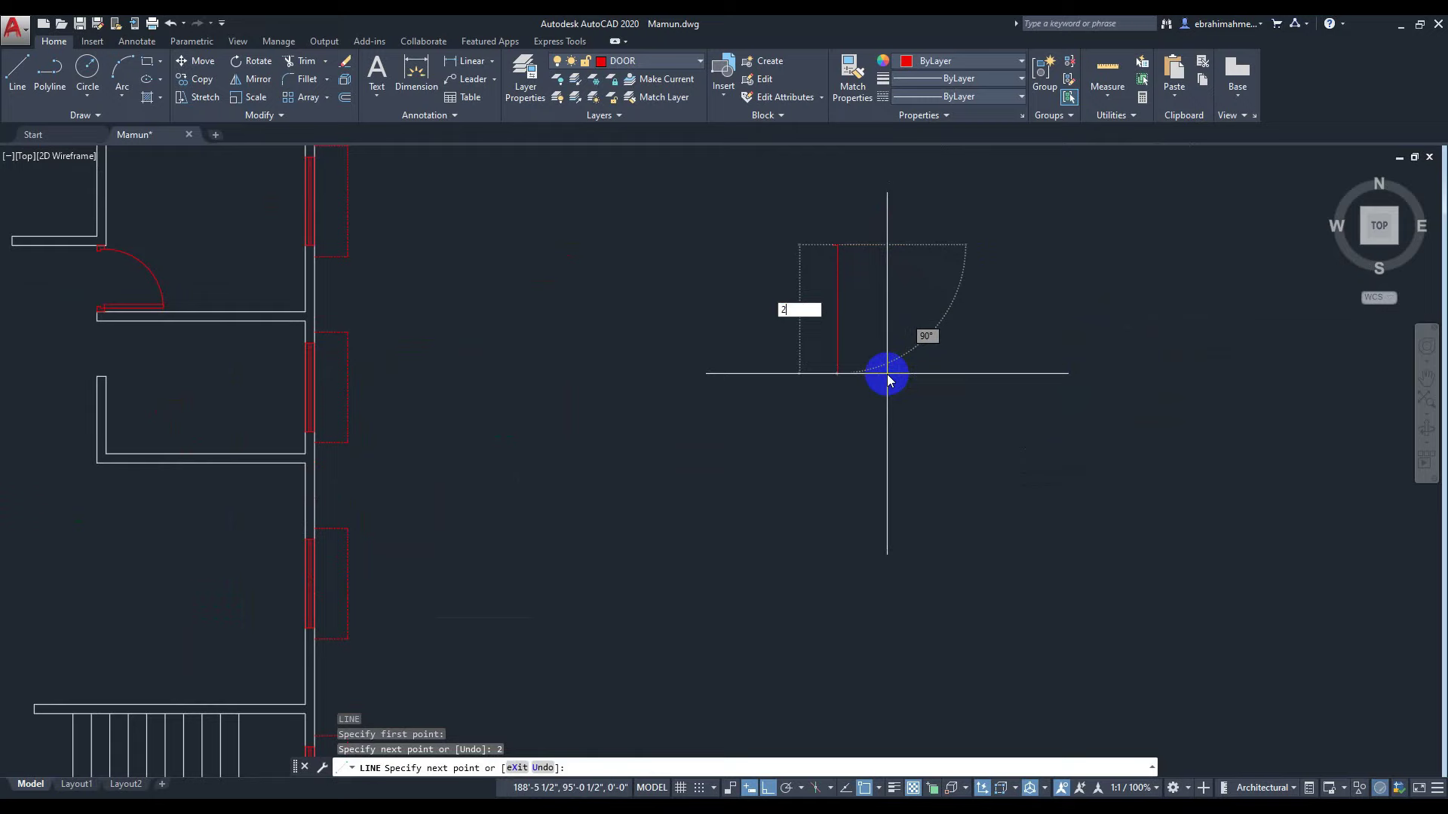
pyautogui.press('Return')
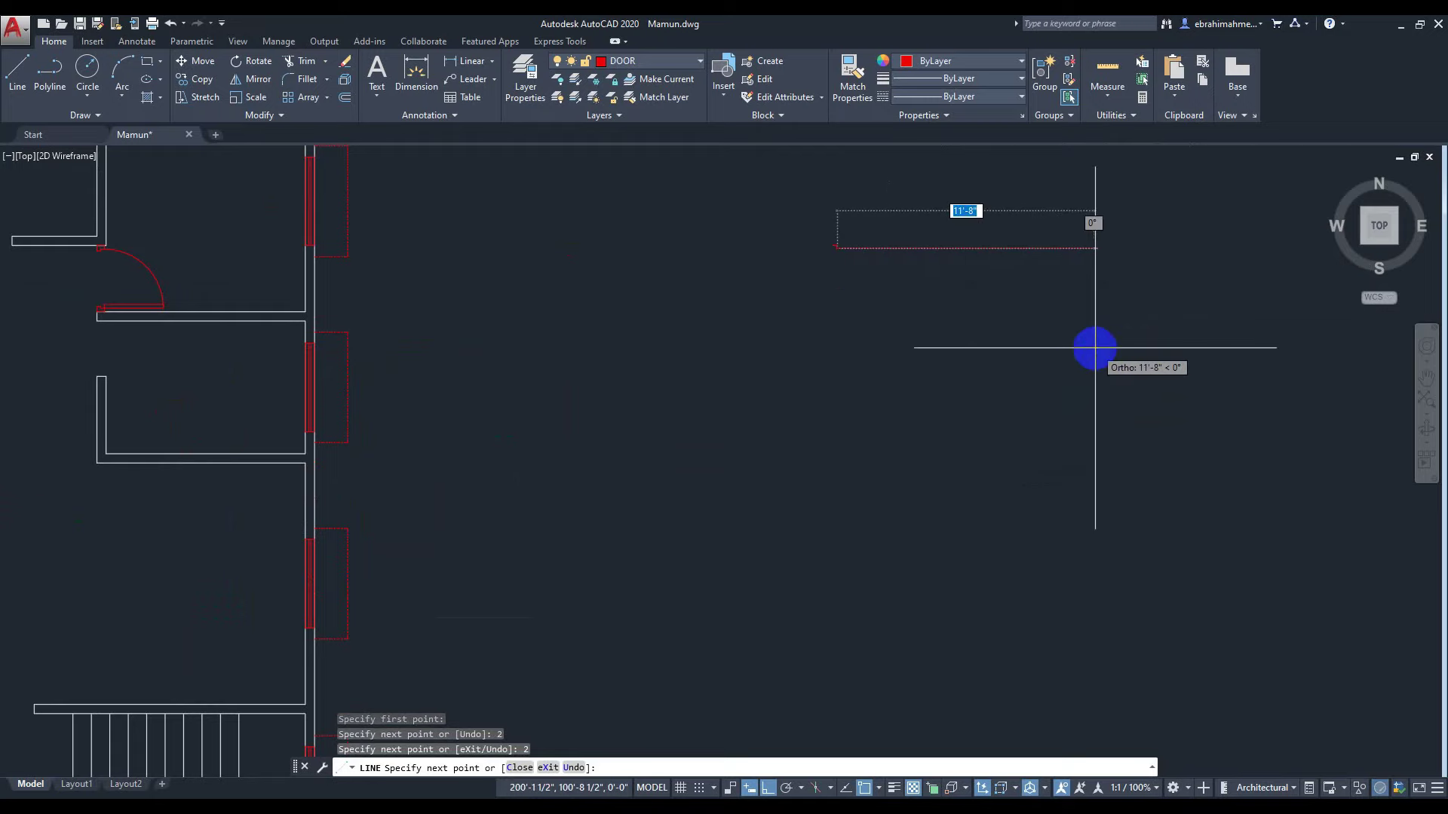
pyautogui.press('Return')
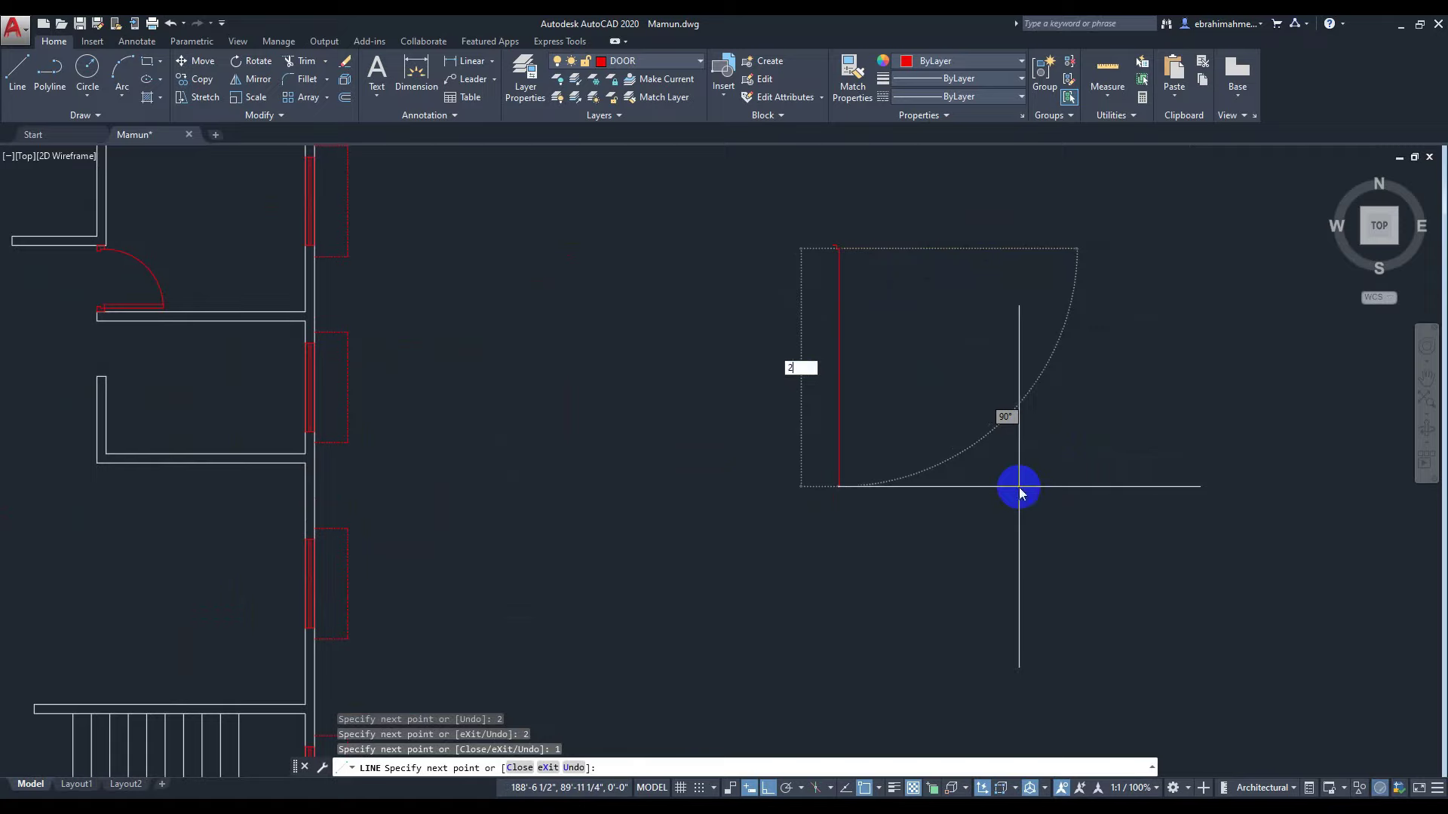
pyautogui.press('Return')
# Close the frame profile with a 3" line to the left and a 4" line up to its starting point.
pyautogui.moveTo(876, 283); pyautogui.dragTo(862, 418, button='middle')
pyautogui.scroll(4, 849, 383)
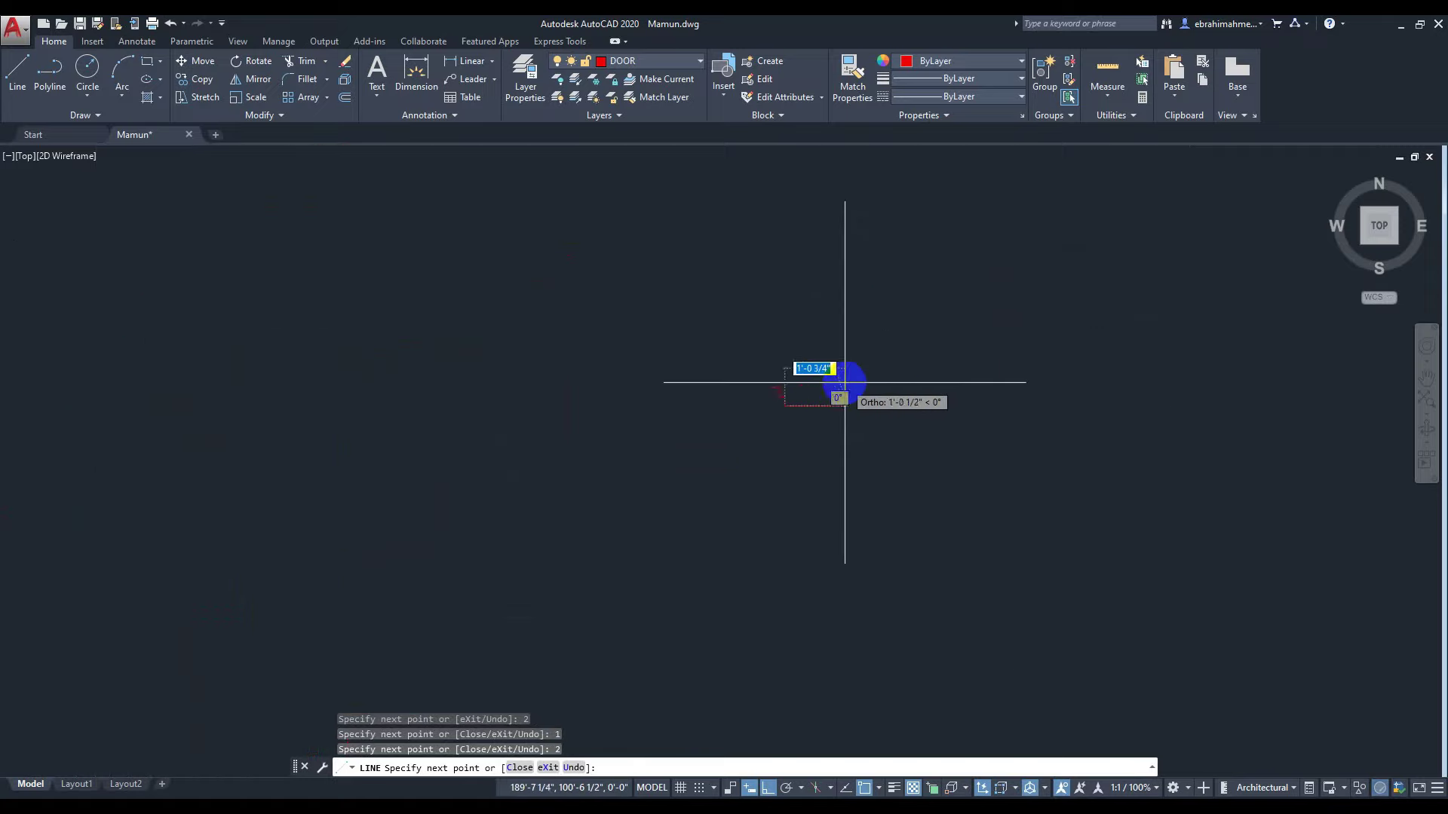
pyautogui.moveTo(753, 402); pyautogui.dragTo(1123, 386, button='middle')
pyautogui.scroll(5, 1097, 380)
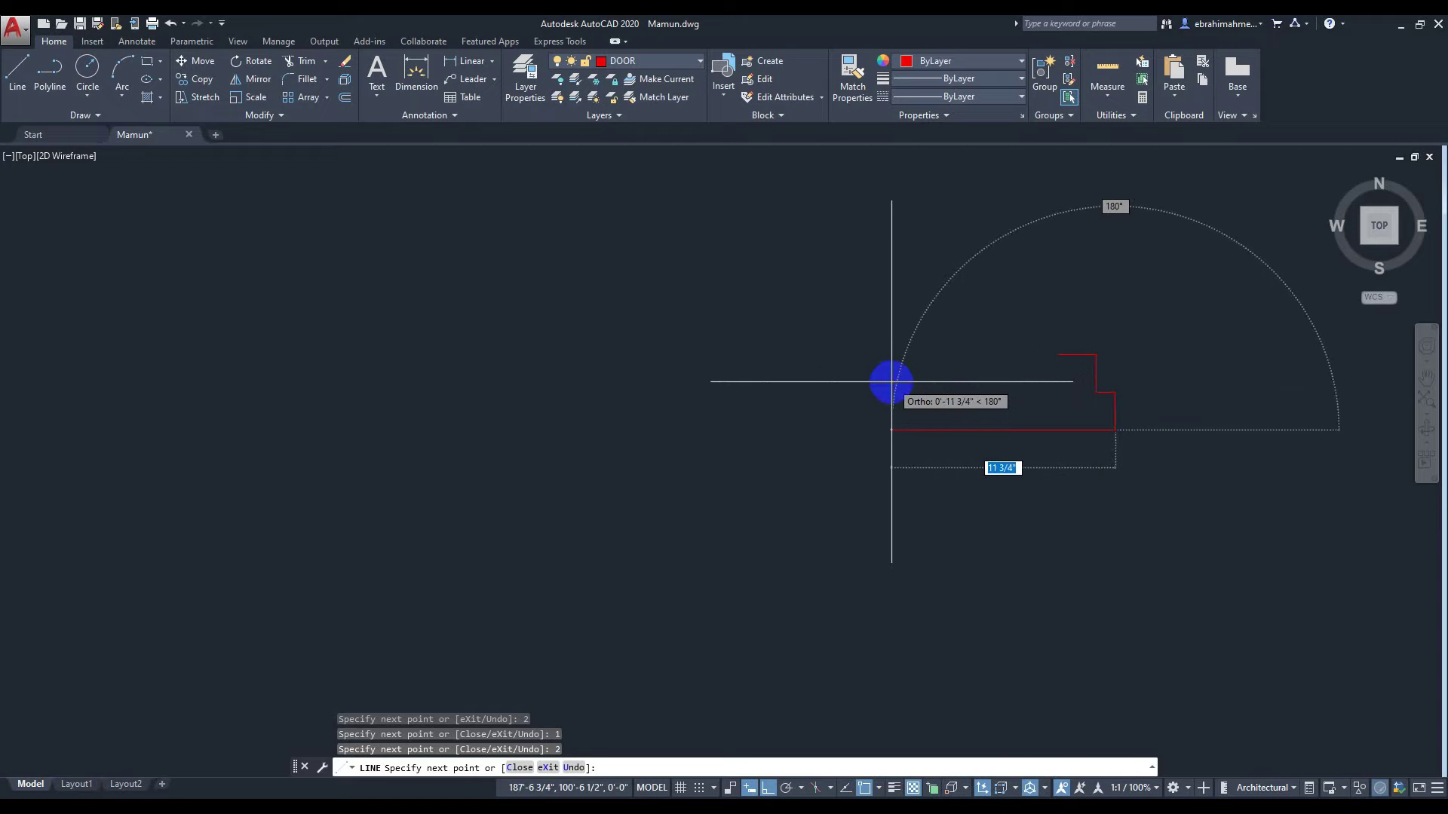
pyautogui.press('Return')
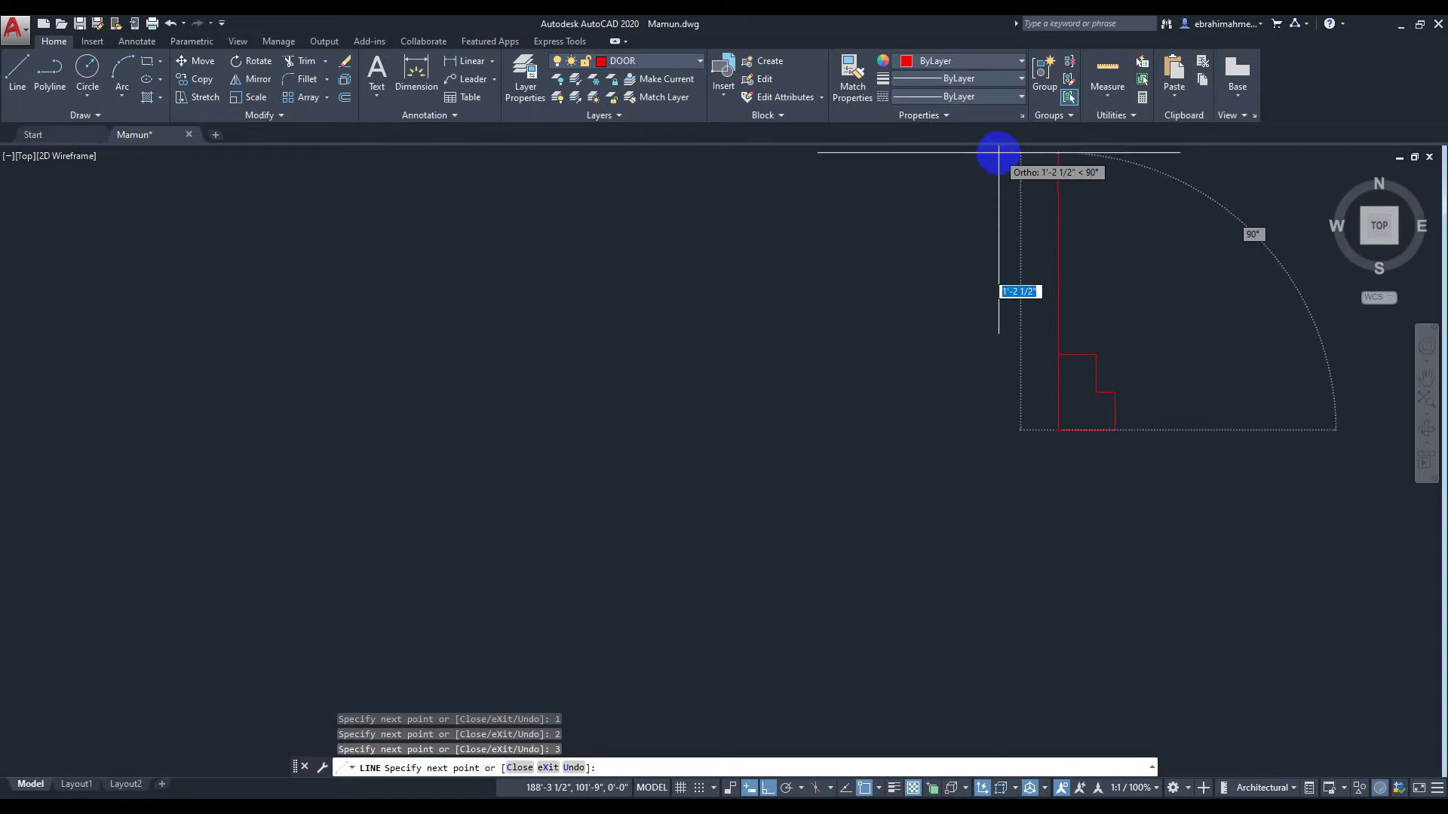
pyautogui.press('Return')
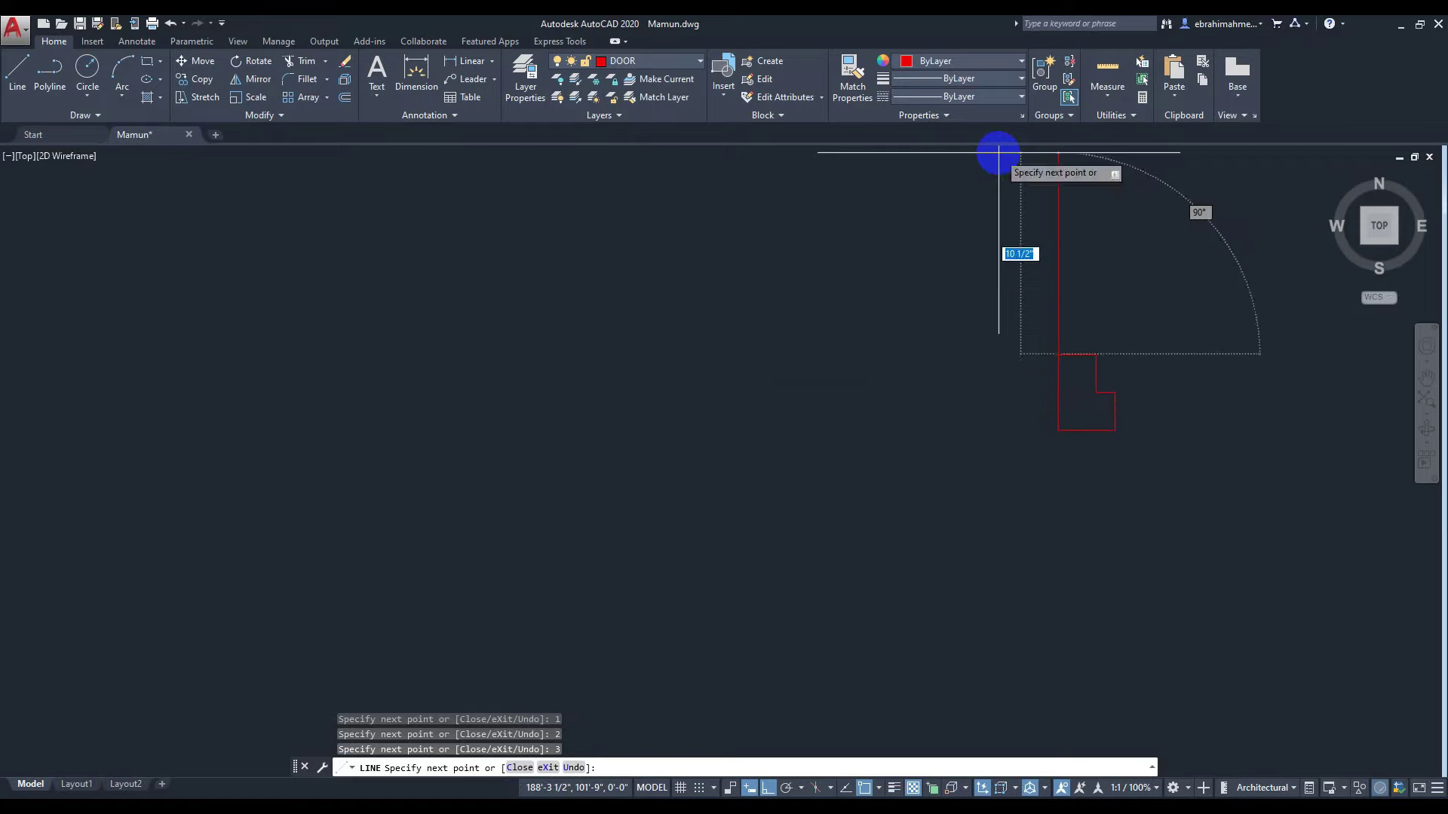
pyautogui.press('Return')
pyautogui.scroll(-2, 1168, 261)
pyautogui.moveTo(1168, 262); pyautogui.dragTo(876, 317, button='middle')
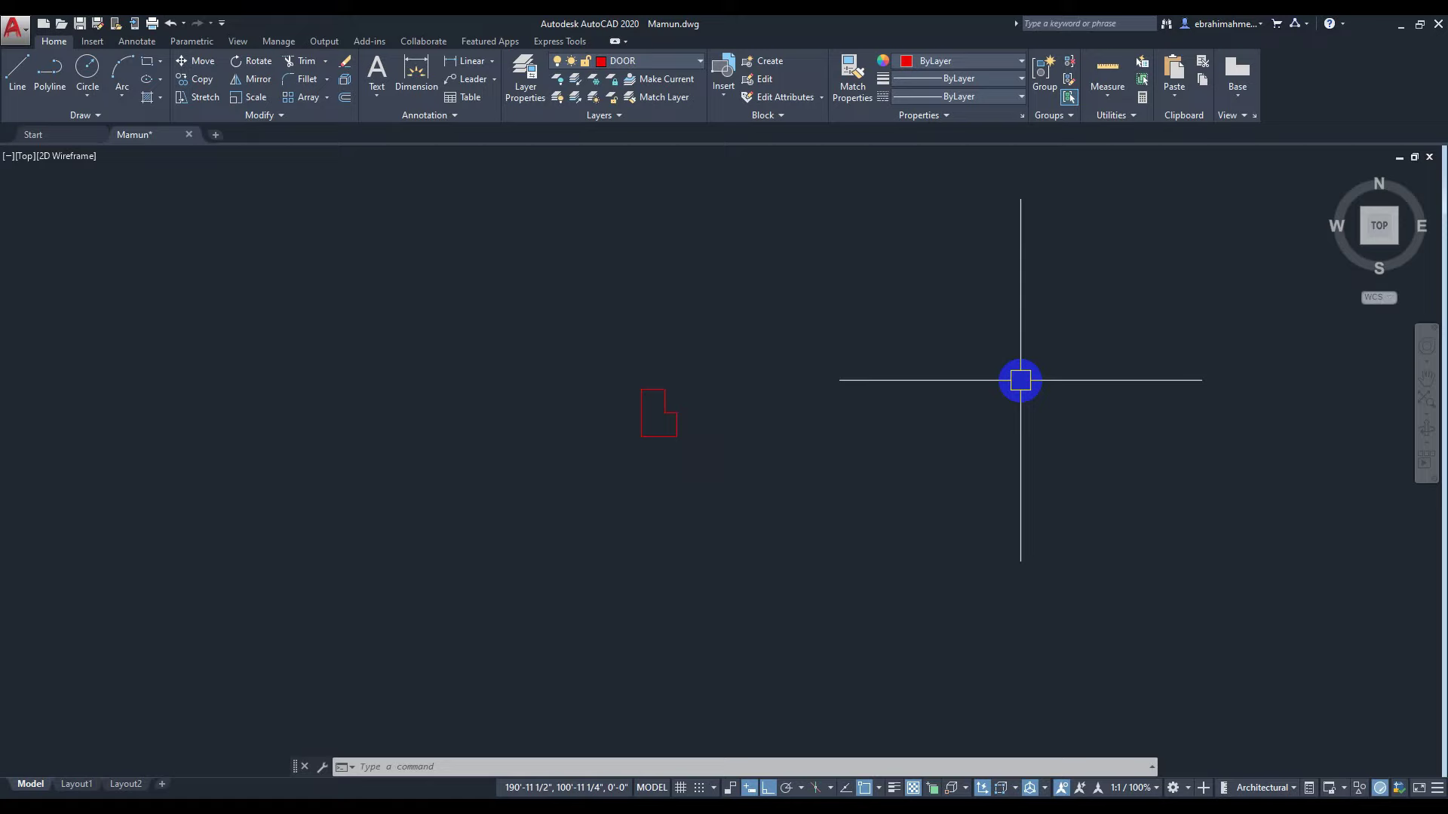
# Draw a horizontal 2'6" line to the right from the frame profile's bottom-left corner.
pyautogui.write('l')
pyautogui.press('Return')
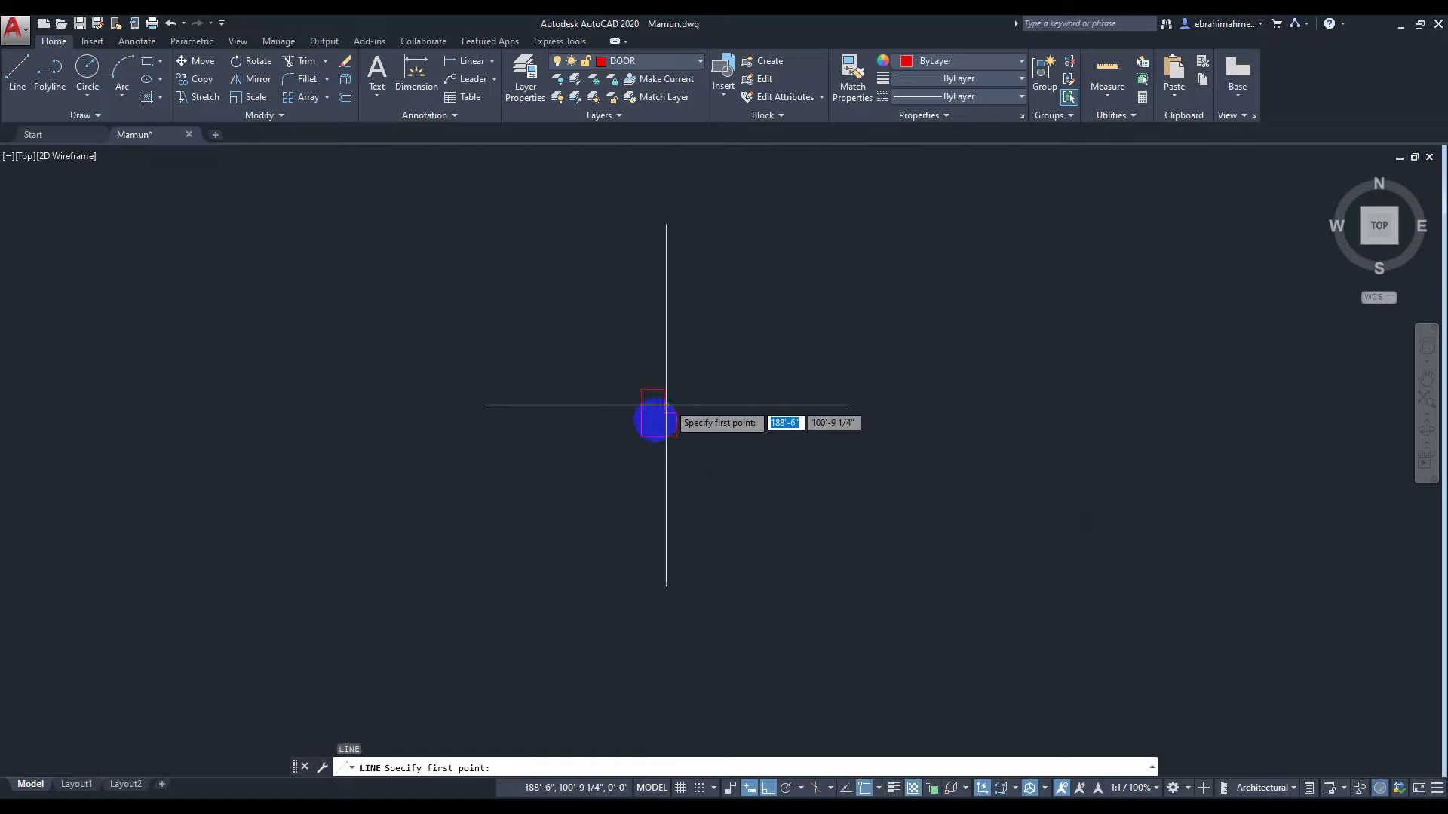
pyautogui.click(650, 434)
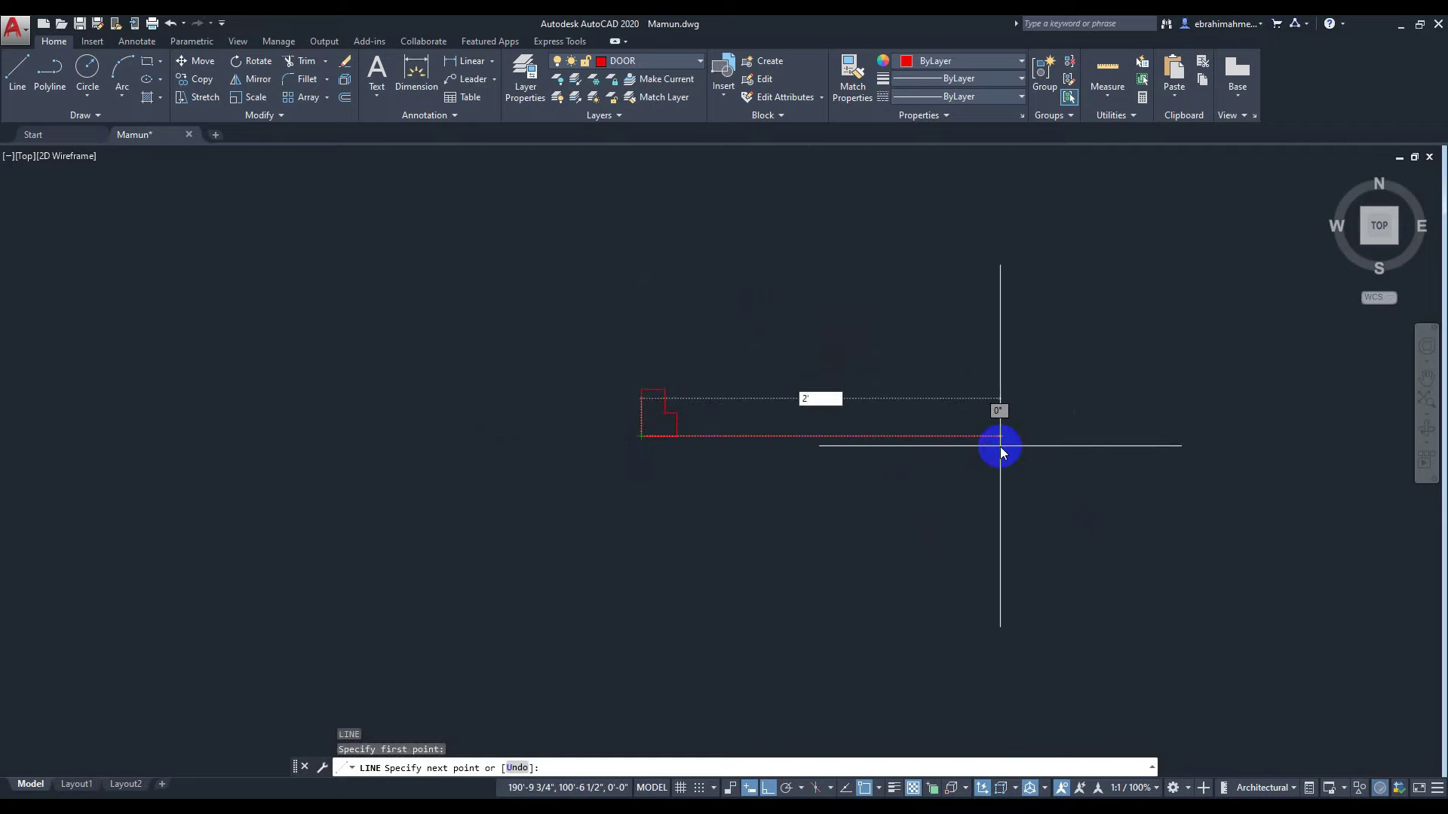
pyautogui.write("2'6")
pyautogui.press('Return')
pyautogui.press('Return')
pyautogui.scroll(-2, 1021, 443)
pyautogui.moveTo(834, 439); pyautogui.dragTo(864, 387, button='middle')
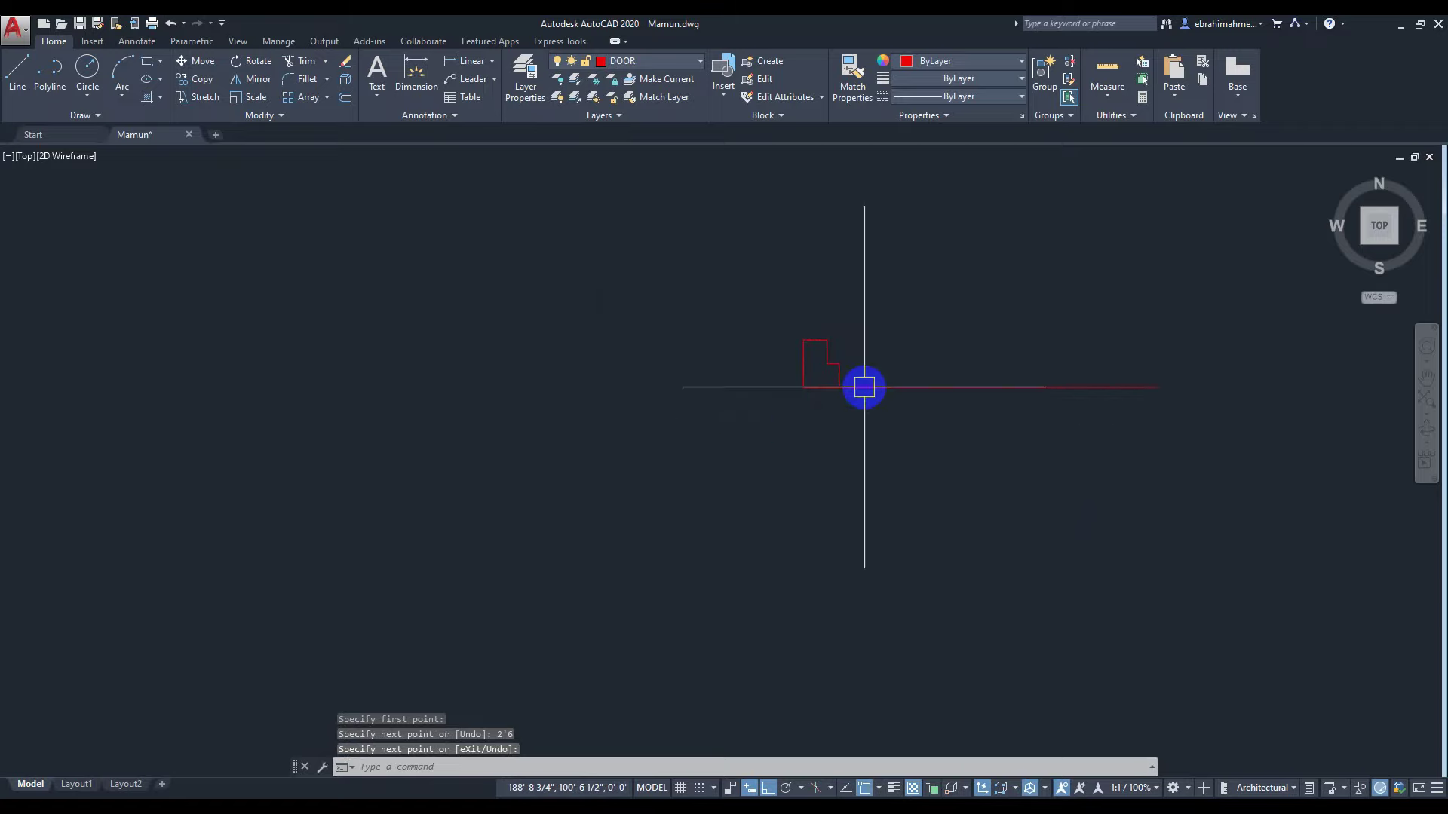
pyautogui.moveTo(1005, 340); pyautogui.dragTo(819, 353, button='middle')
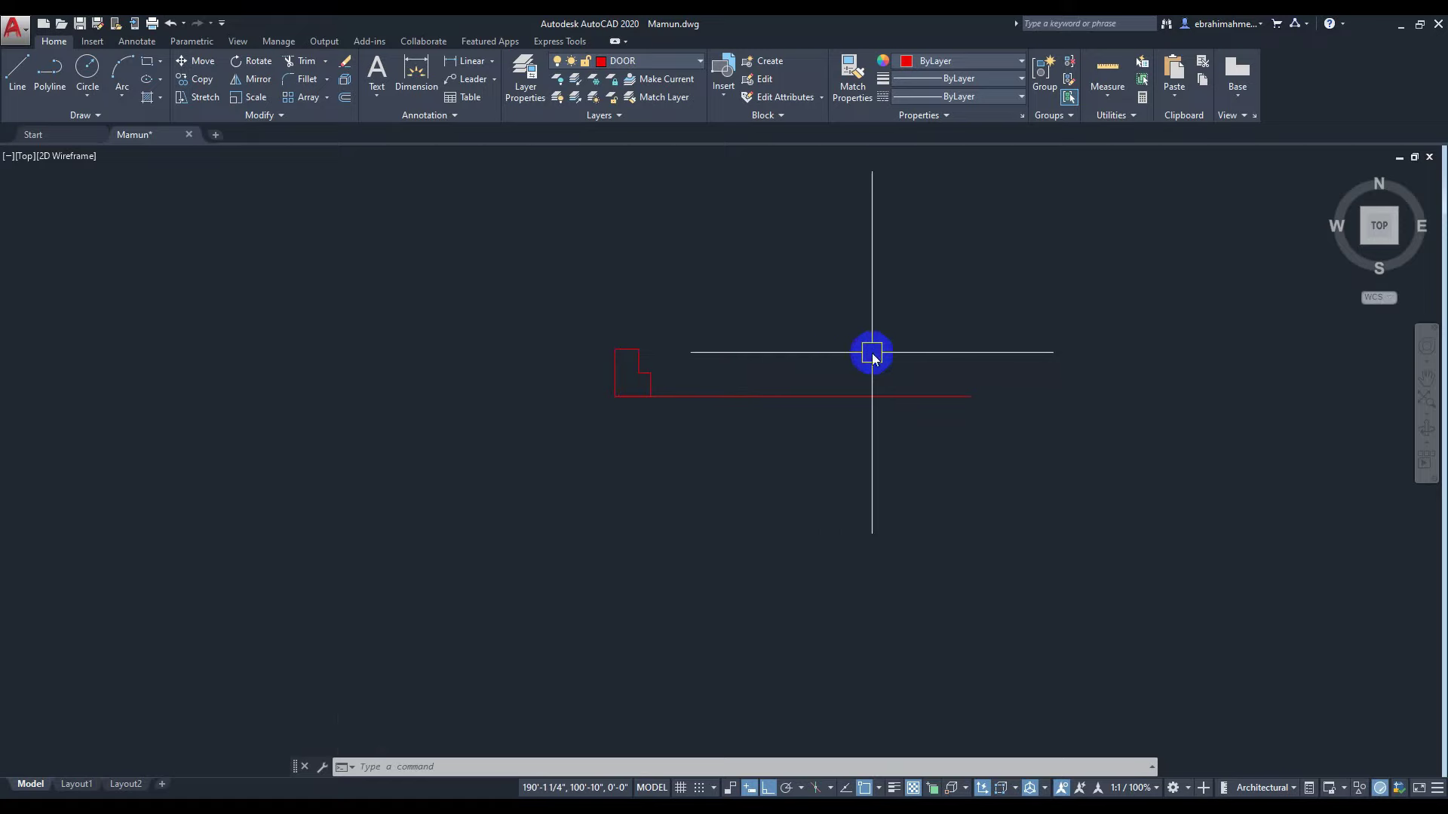
# Draw the opposite frame profile from the base line's right end with lines 4" up, 2" left, 2" down, 1" left and 2" down.
pyautogui.write('L')
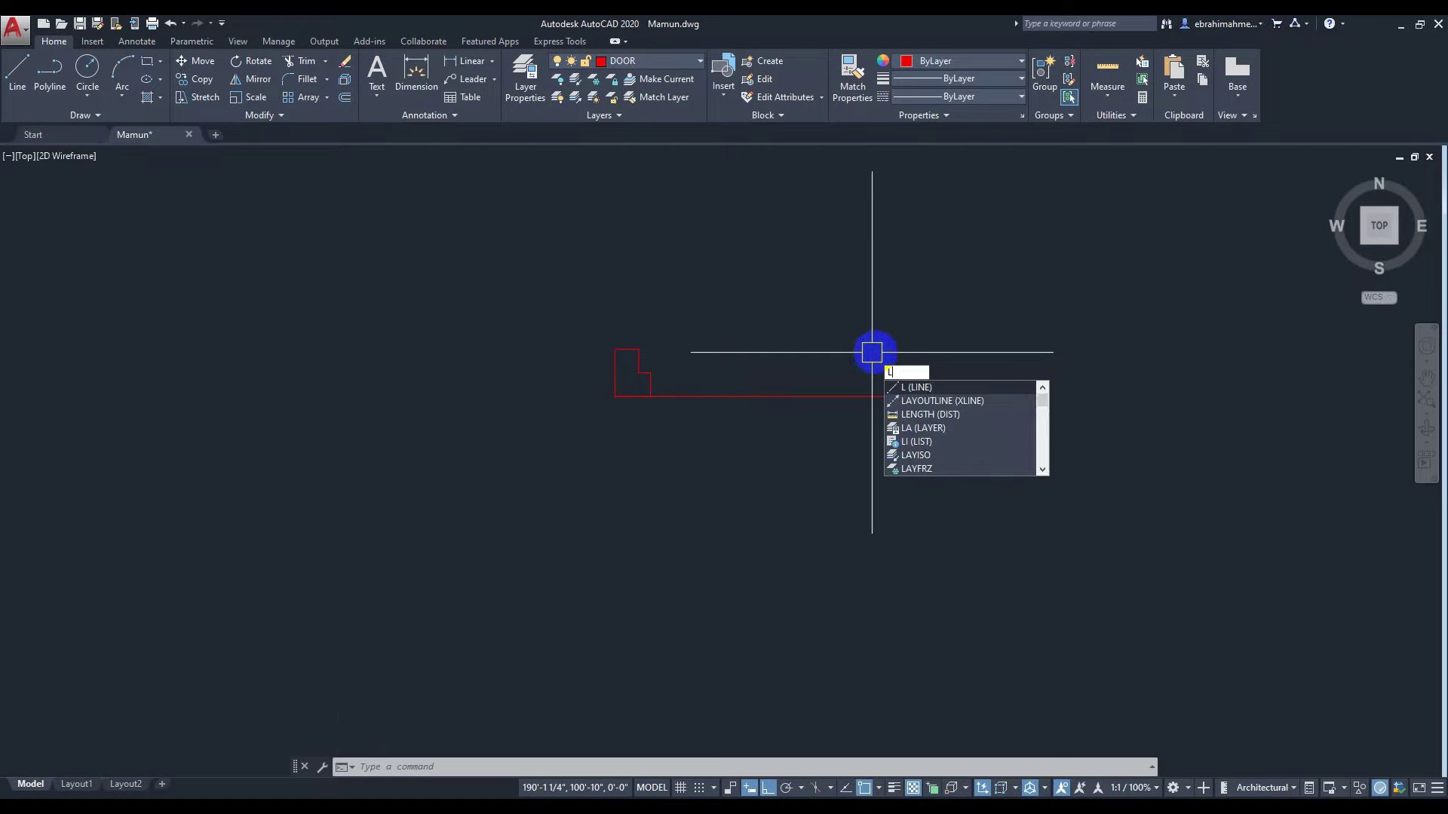
pyautogui.press('Return')
pyautogui.click(970, 396)
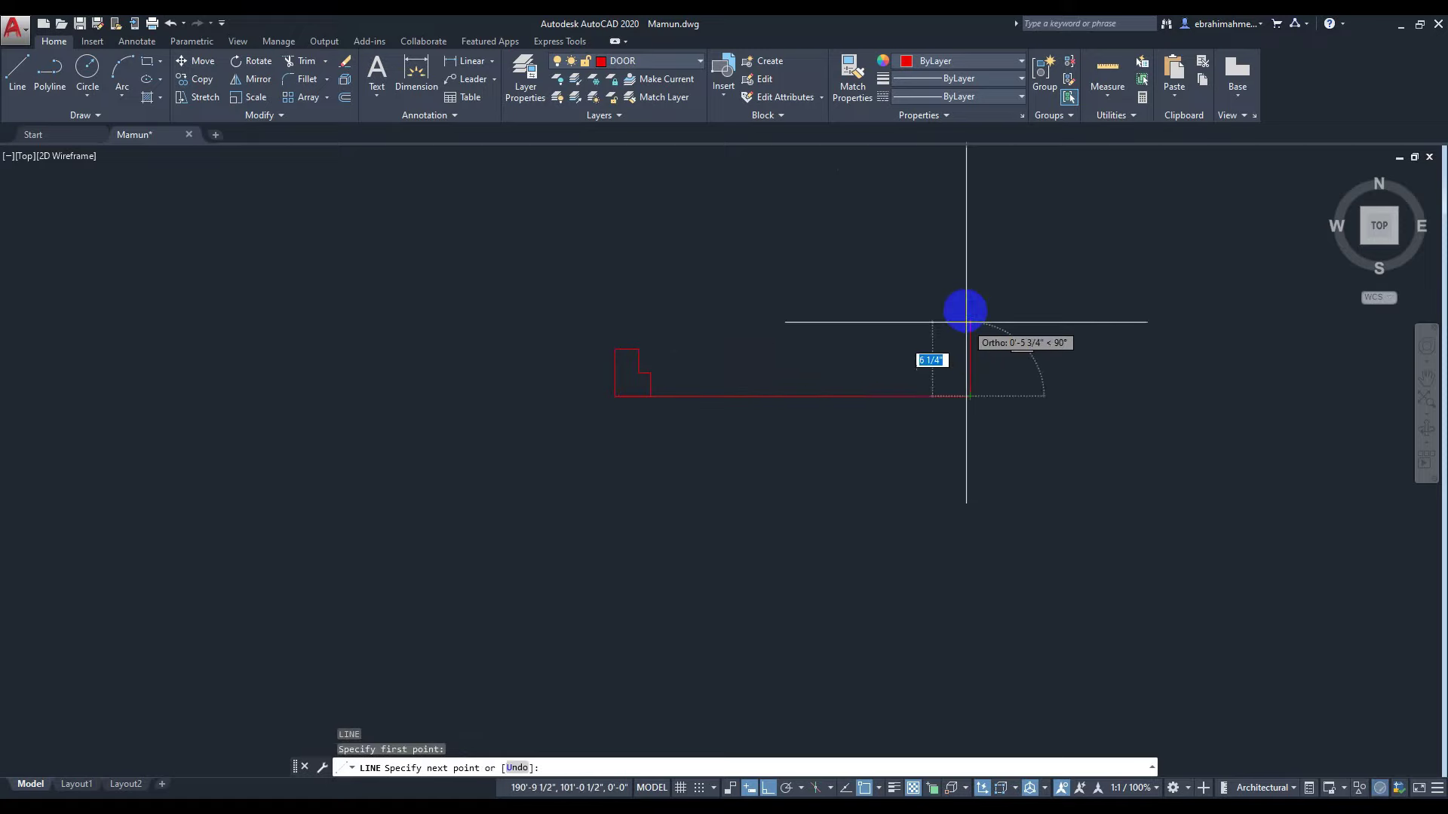
pyautogui.write('4')
pyautogui.press('Return')
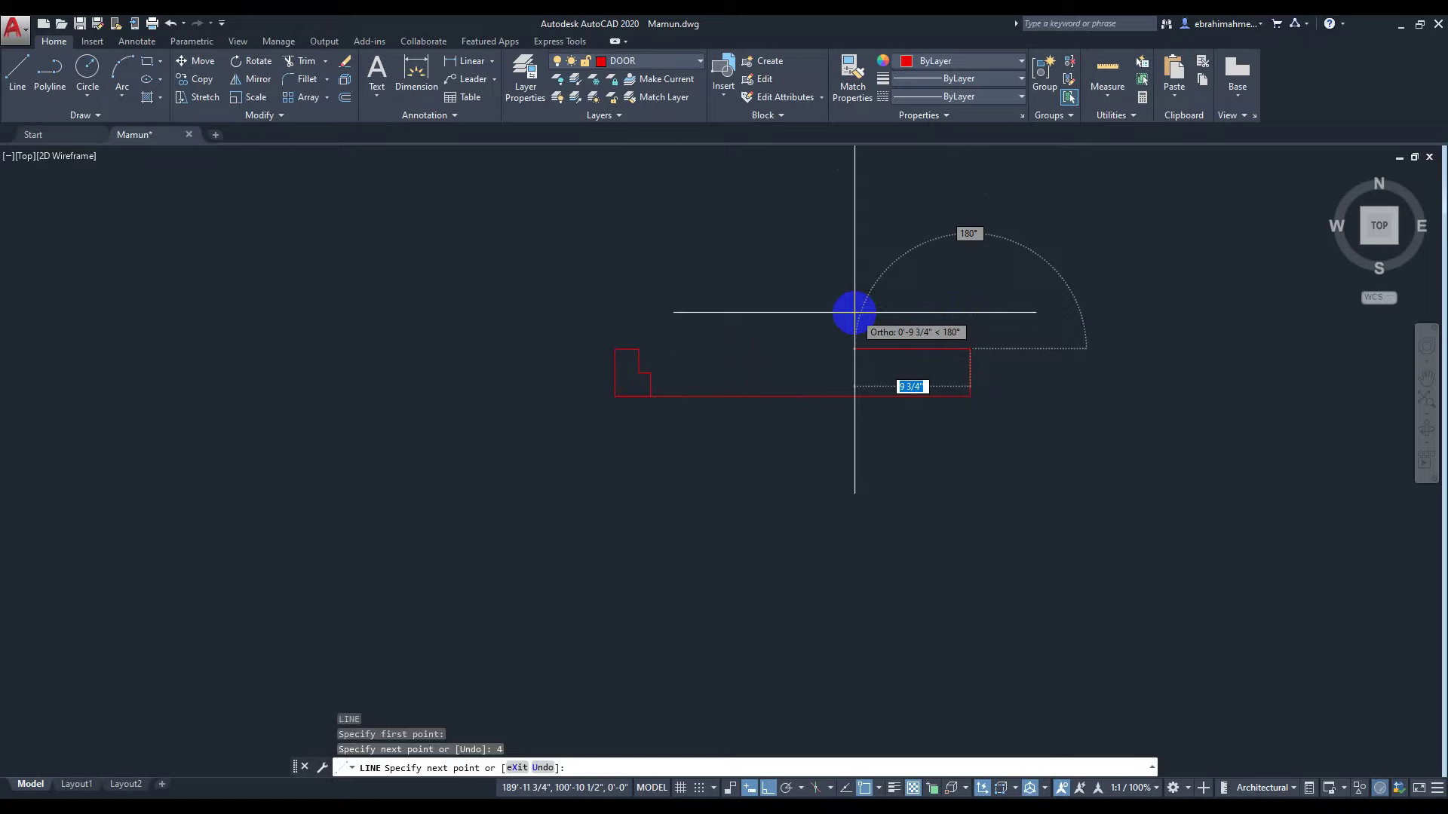
pyautogui.write('2')
pyautogui.press('Return')
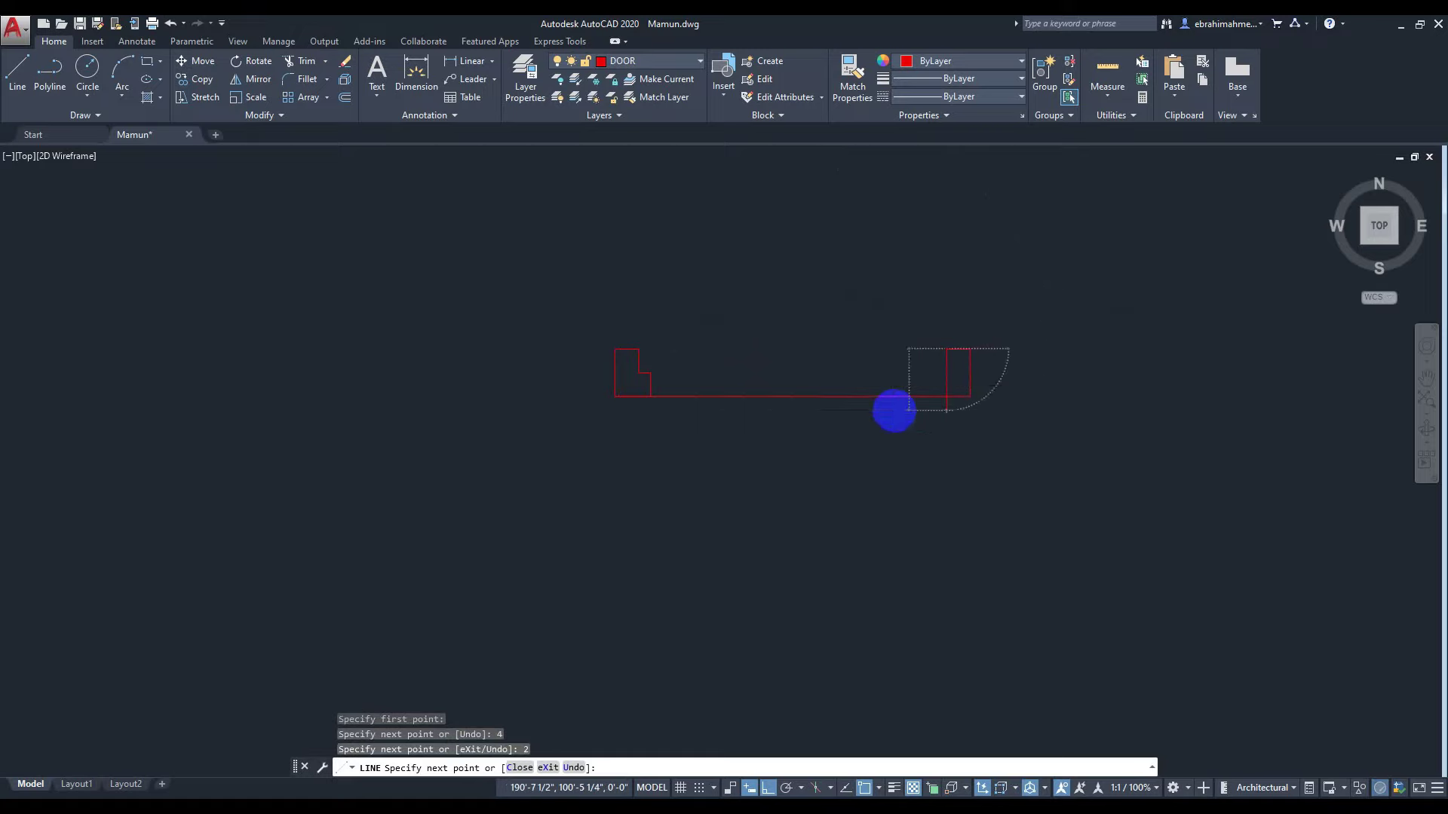
pyautogui.write('2')
pyautogui.press('Return')
pyautogui.write('1')
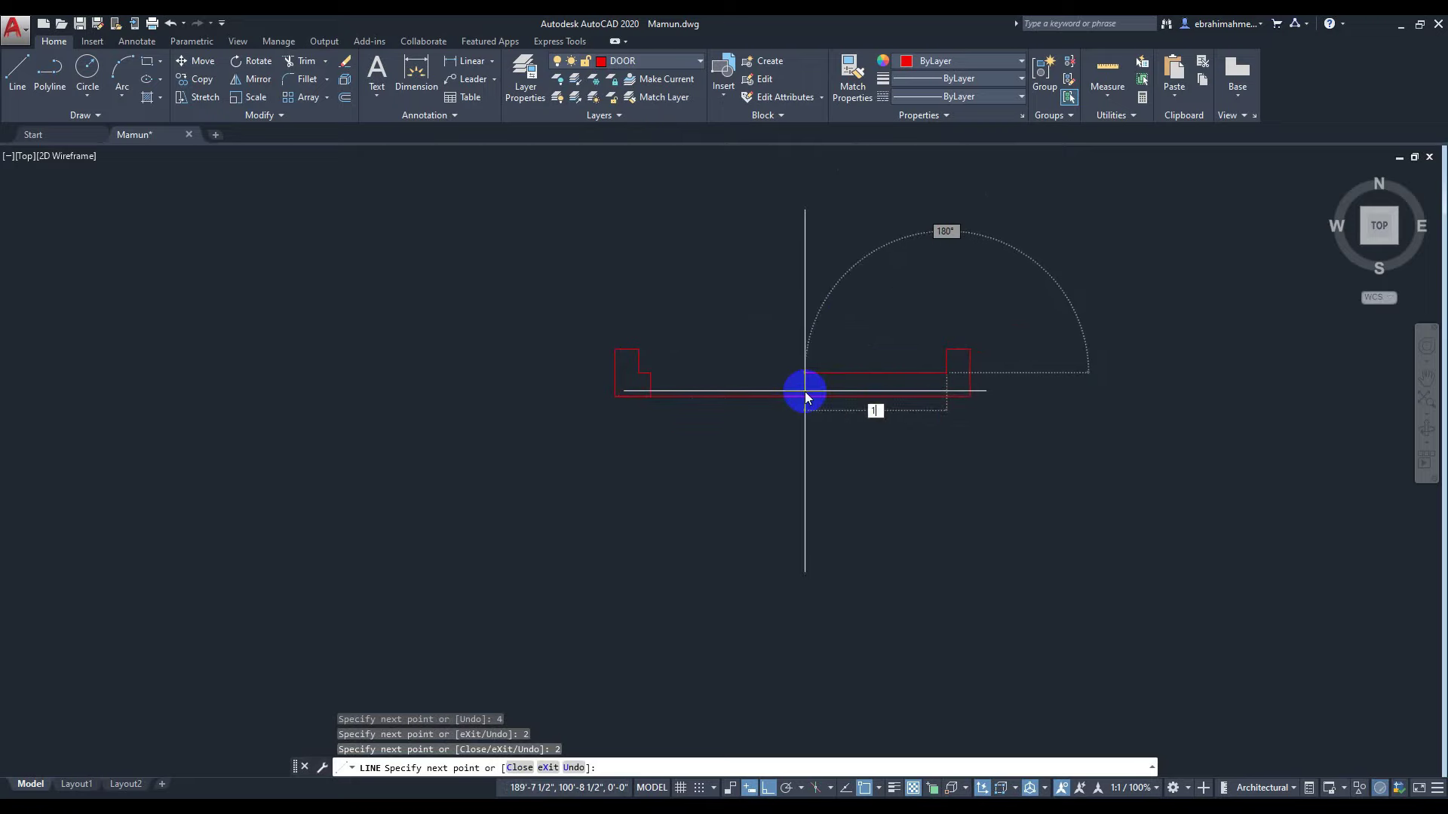
pyautogui.press('Return')
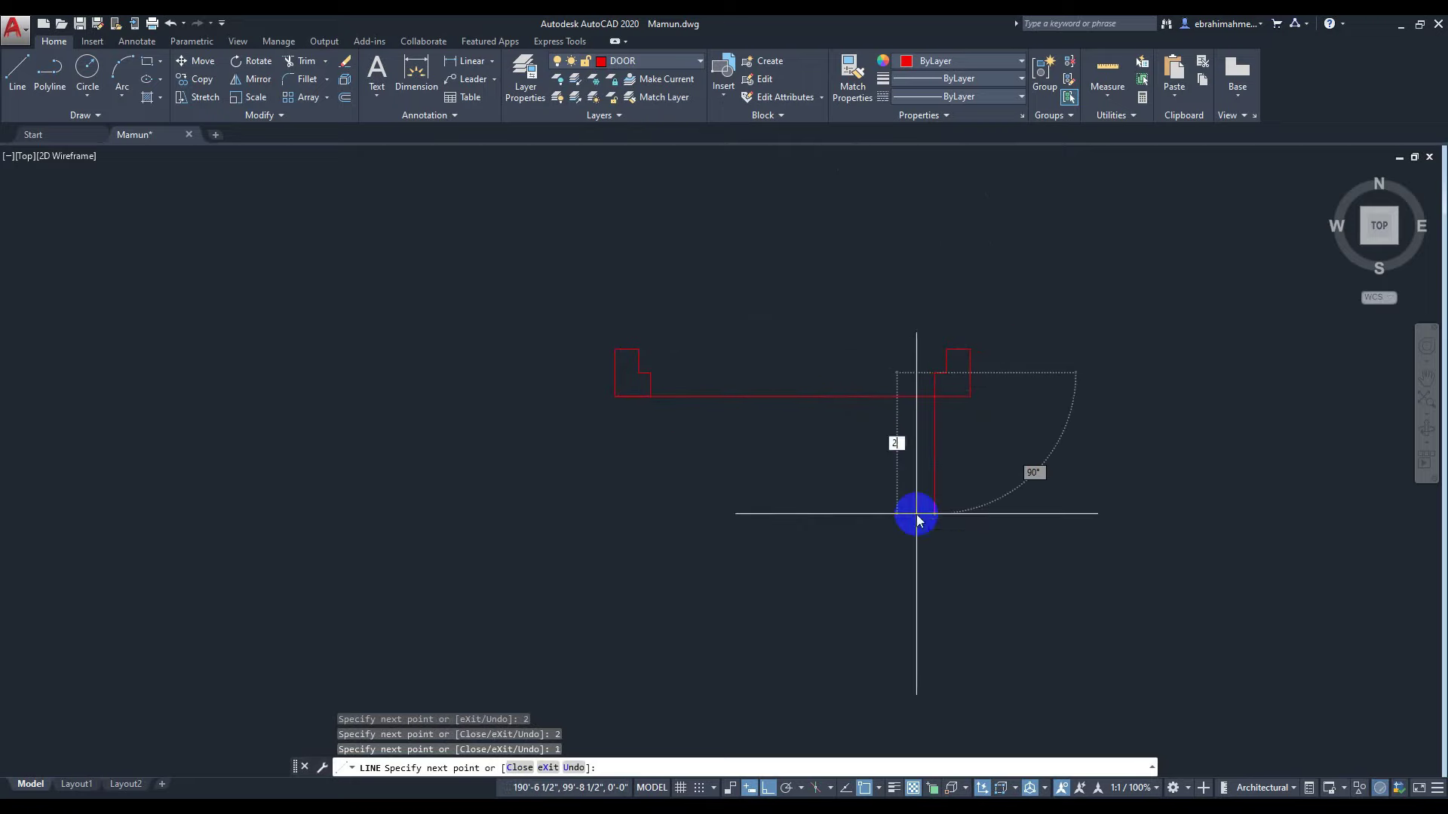
pyautogui.press('Return')
pyautogui.press('Return')
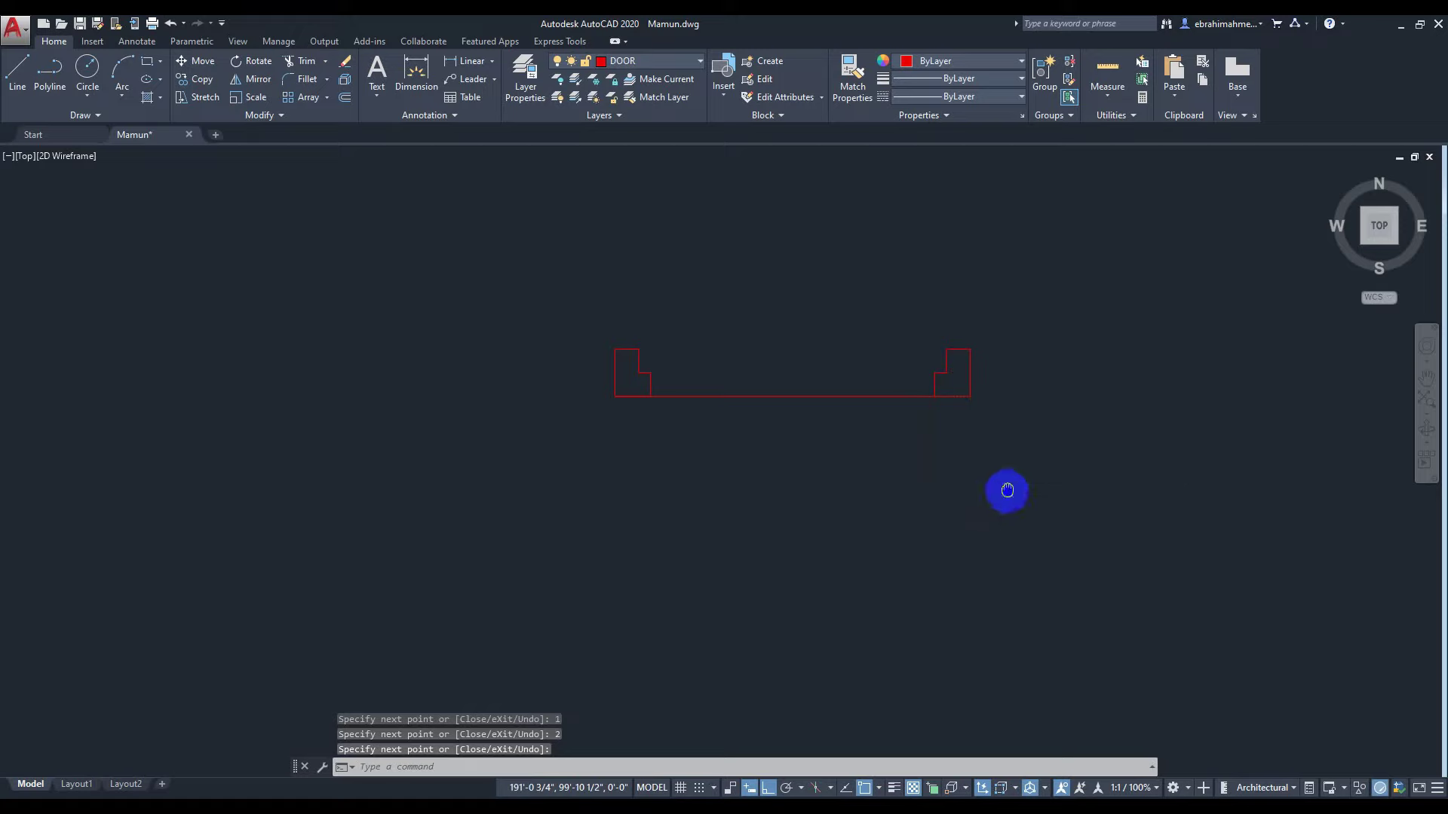
# Draw the door leaf as a rectangle from the left frame's upper inner corner to the right frame's step corner.
pyautogui.write('rec')
pyautogui.press('Return')
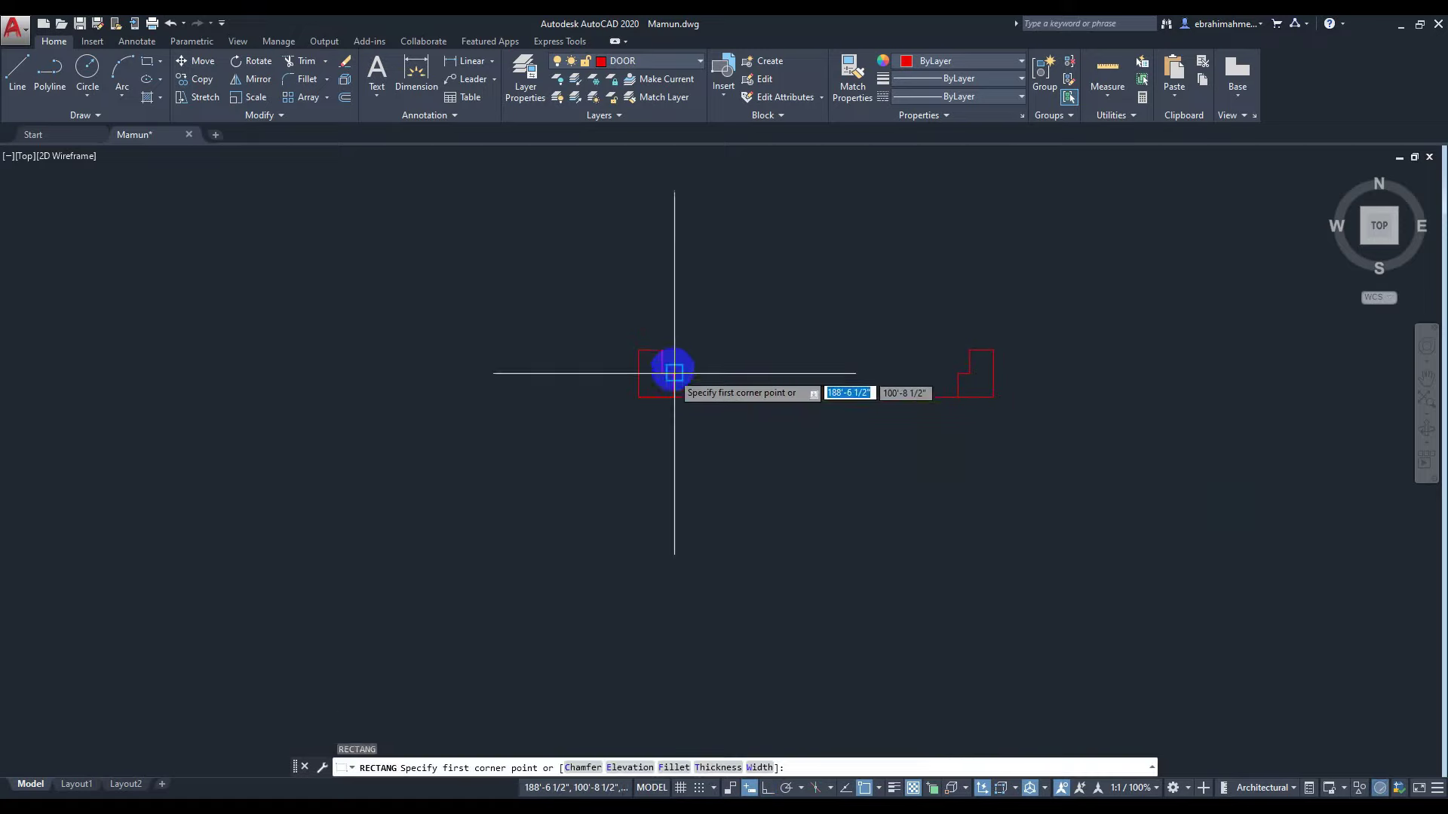
pyautogui.click(664, 349)
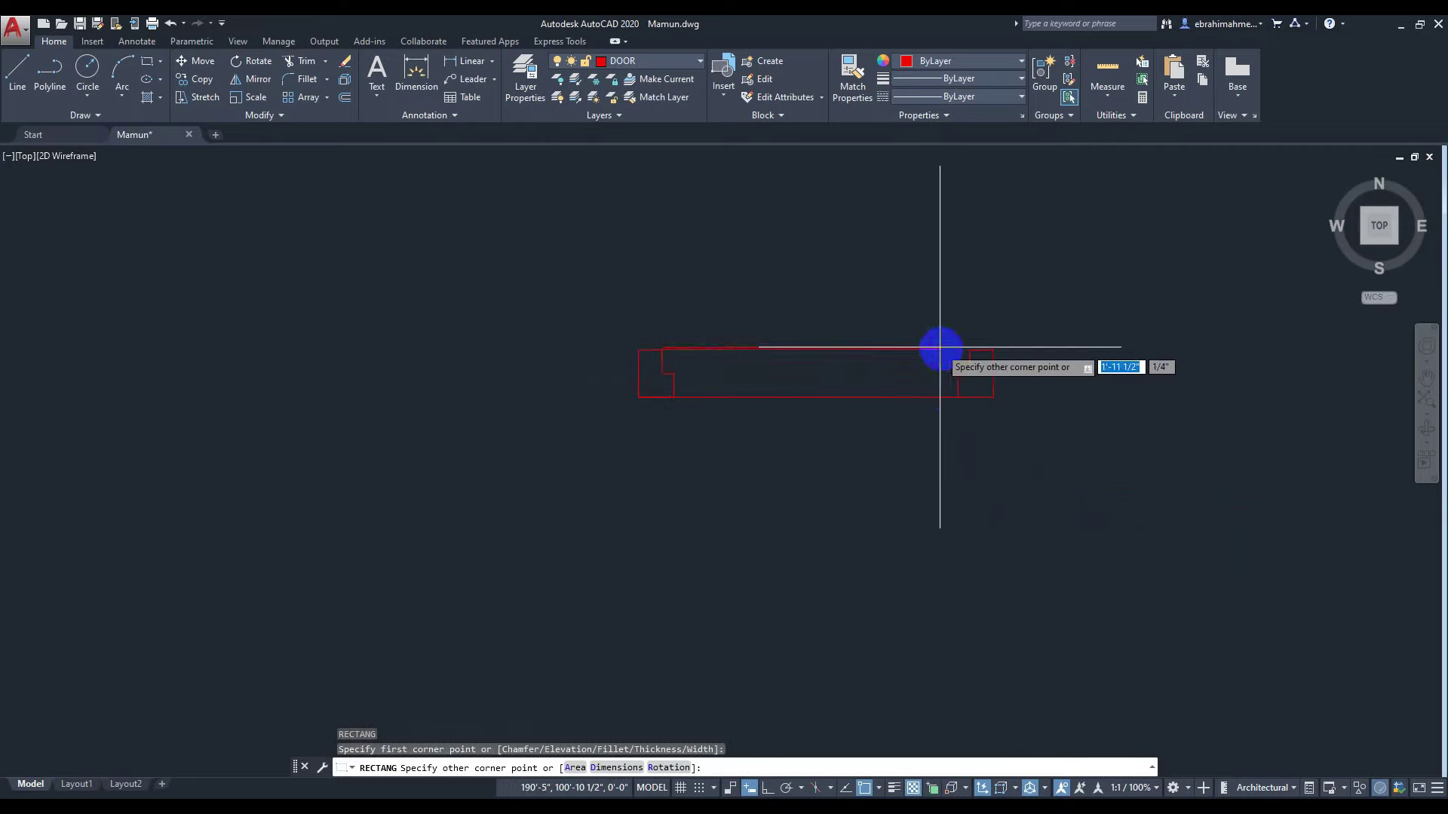
pyautogui.click(970, 374)
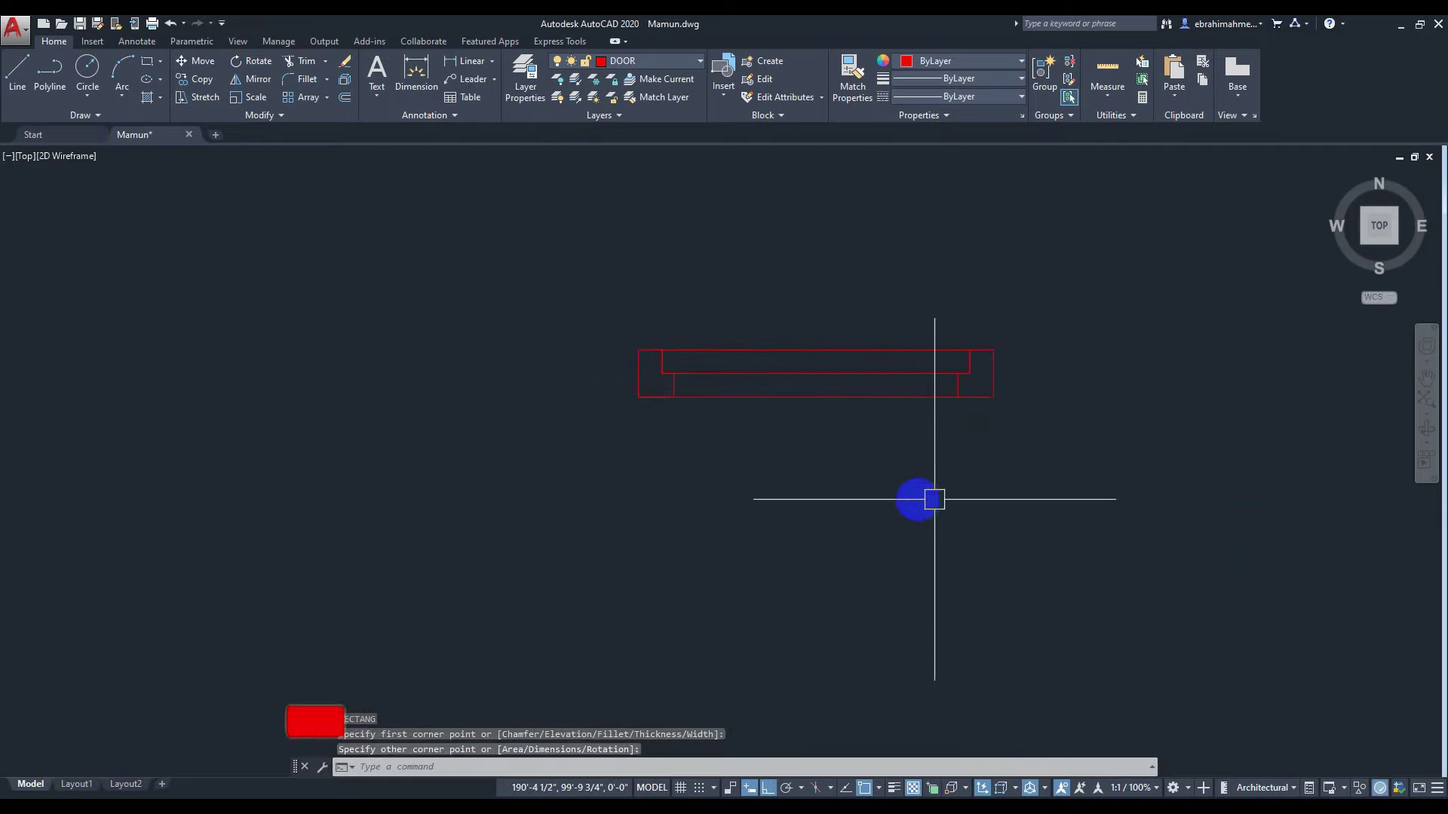
# Trim away the base line between the two door frames.
pyautogui.scroll(2, 811, 379)
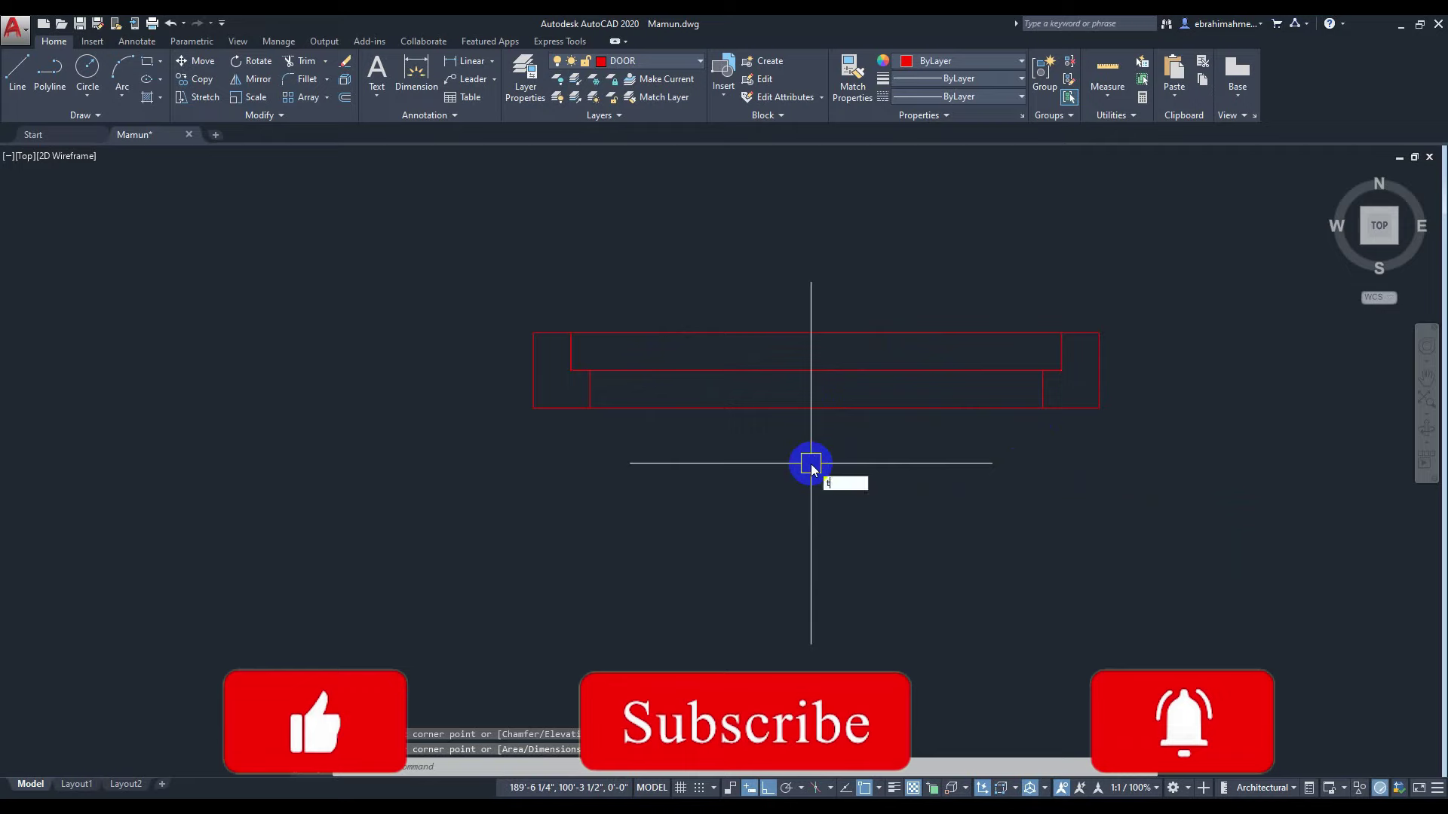
pyautogui.press('Return')
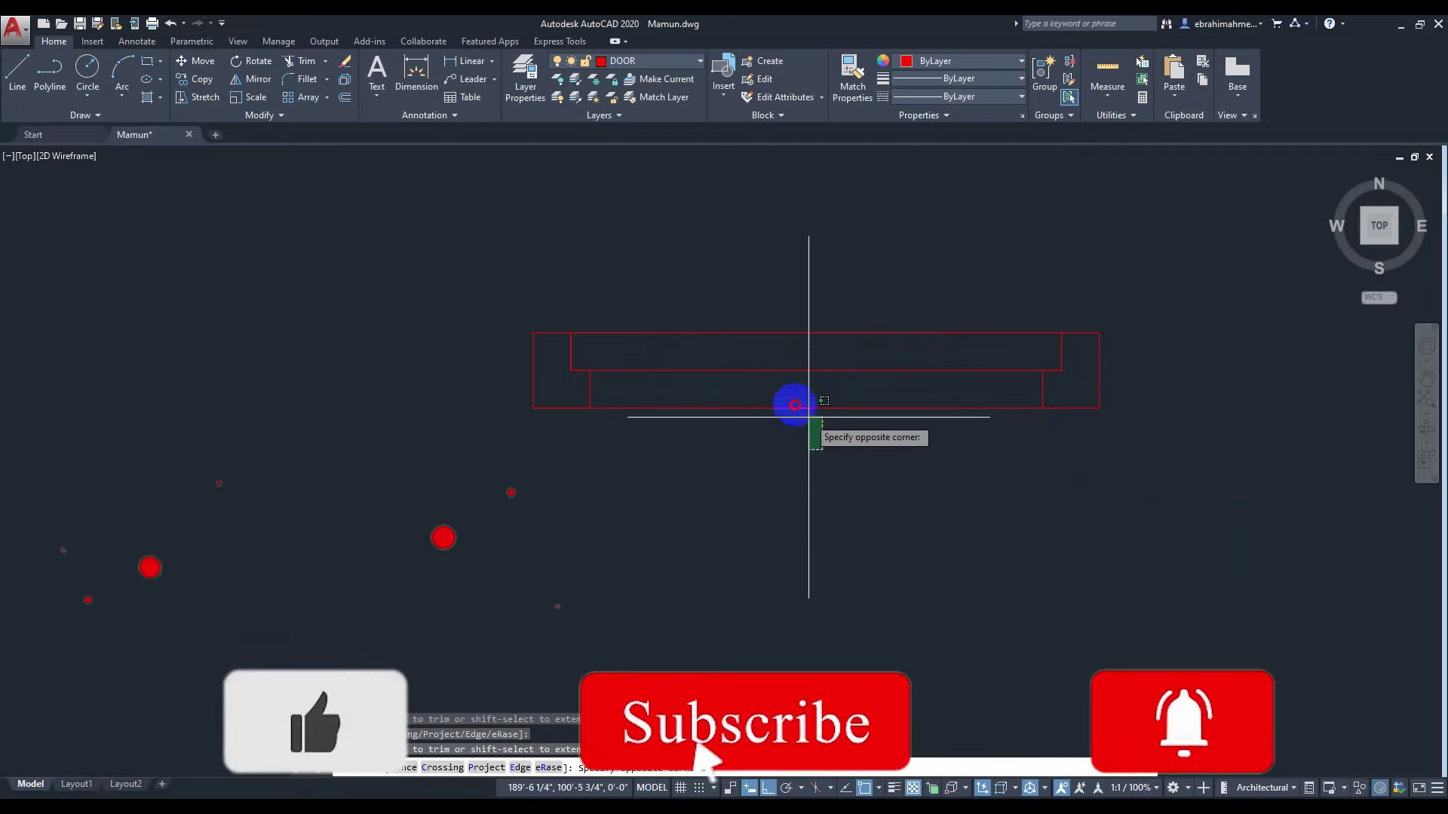
pyautogui.click(791, 406)
pyautogui.scroll(-4, 824, 478)
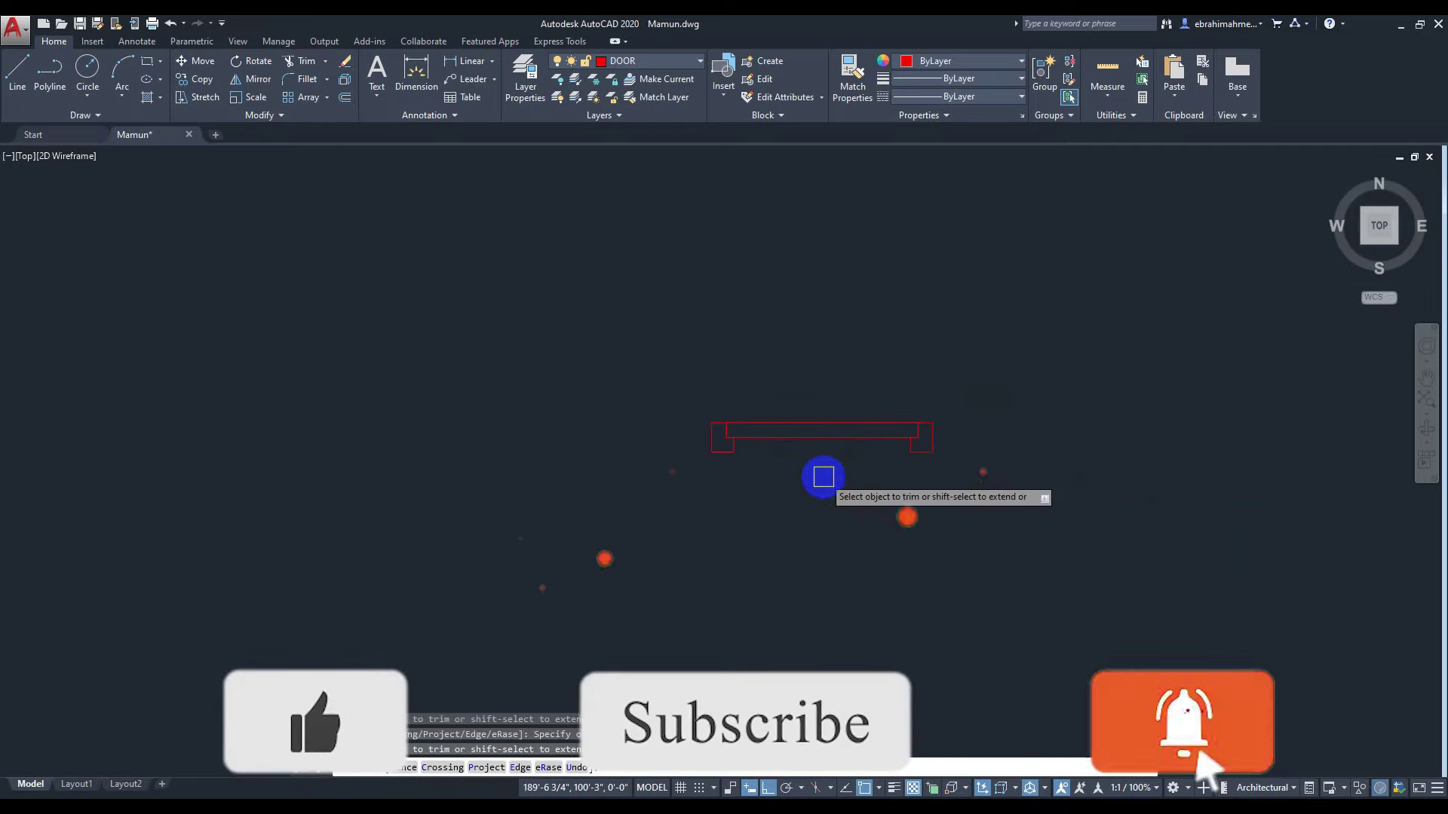
pyautogui.press('Escape')
# Rotate the door leaf rectangle about its top-right corner so it stands vertically above the right frame.
pyautogui.moveTo(825, 479); pyautogui.dragTo(808, 387)
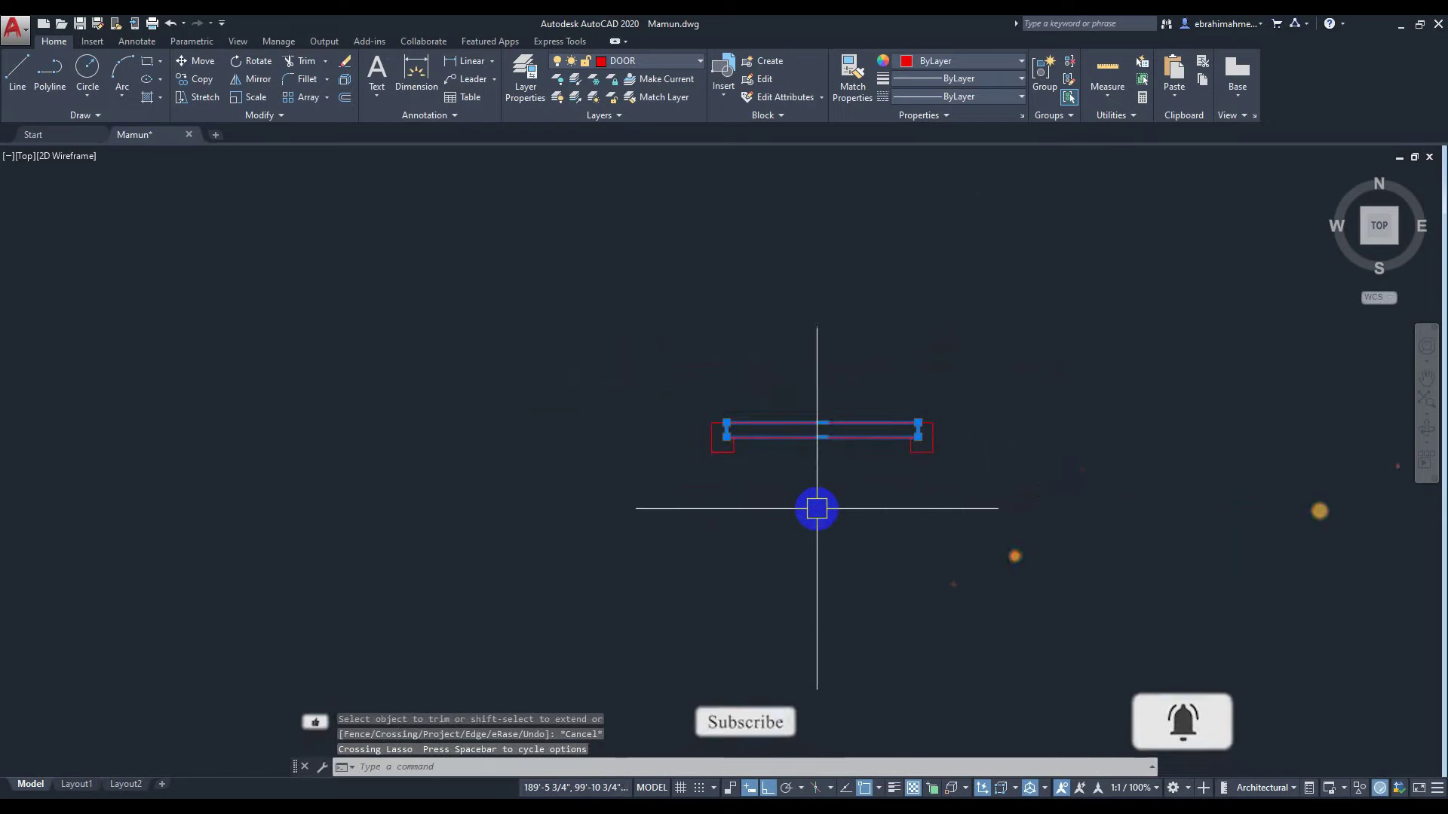
pyautogui.scroll(2, 814, 507)
pyautogui.write('o')
pyautogui.press('Return')
pyautogui.scroll(2, 1048, 456)
pyautogui.scroll(2, 808, 287)
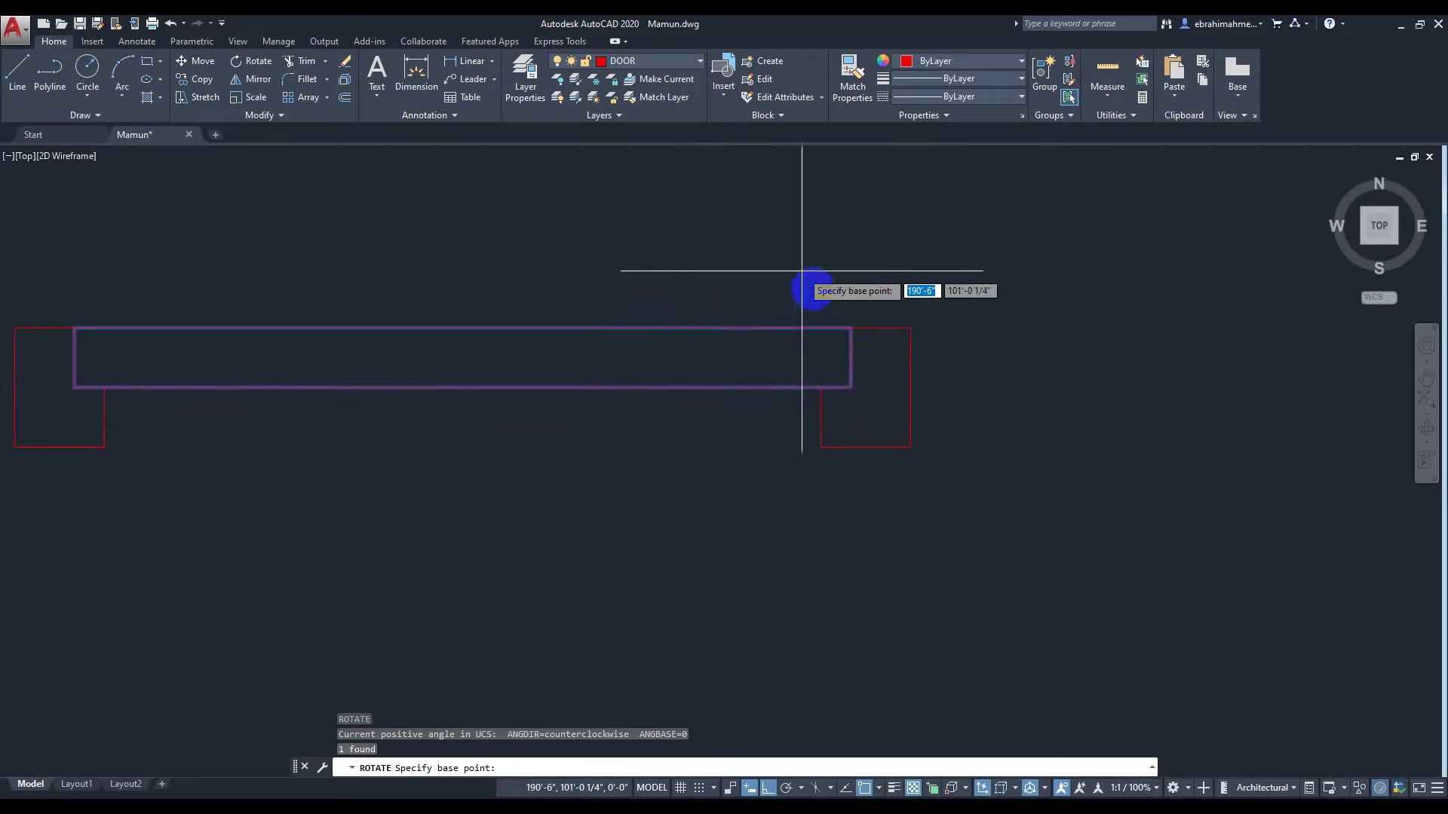
pyautogui.click(851, 327)
pyautogui.click(866, 567)
pyautogui.scroll(-4, 981, 539)
pyautogui.scroll(-1, 981, 539)
pyautogui.moveTo(981, 539); pyautogui.dragTo(921, 560, button='middle')
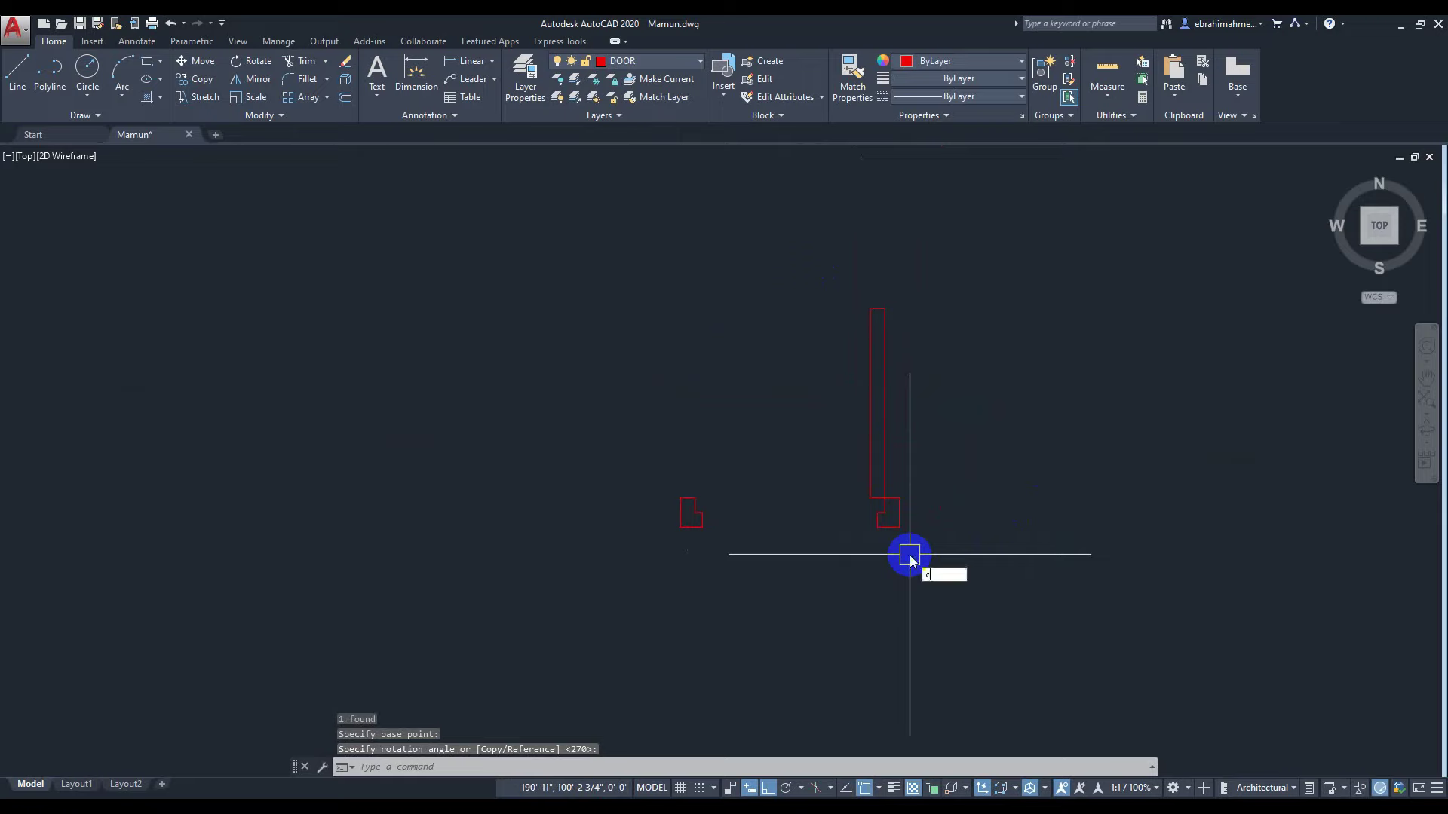
# Draw the door swing as a circle of 2'-2" radius centred on the upright leaf's lower right corner, reaching the left frame.
pyautogui.write('c')
pyautogui.press('Return')
pyautogui.scroll(4, 734, 478)
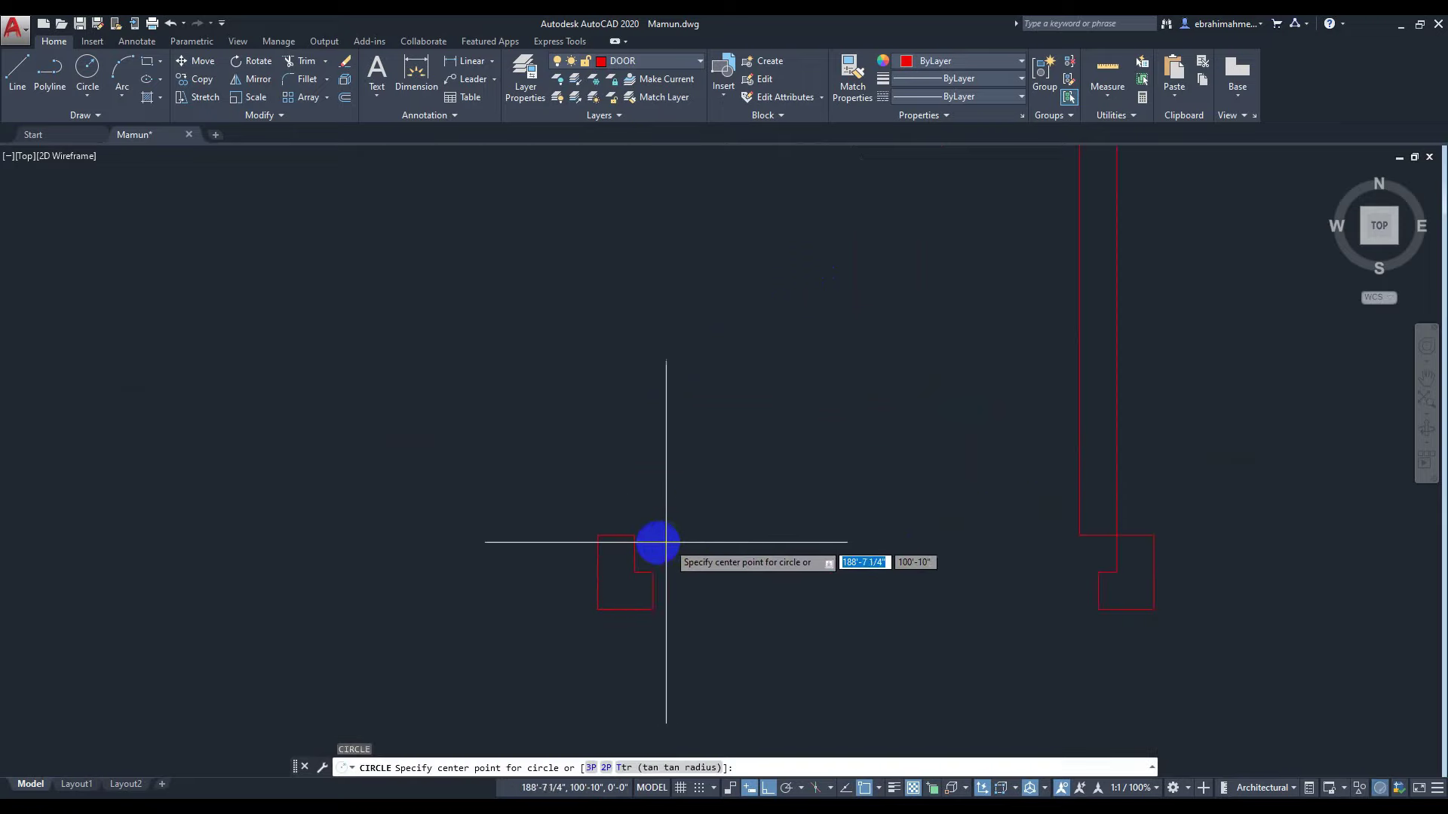
pyautogui.click(1116, 535)
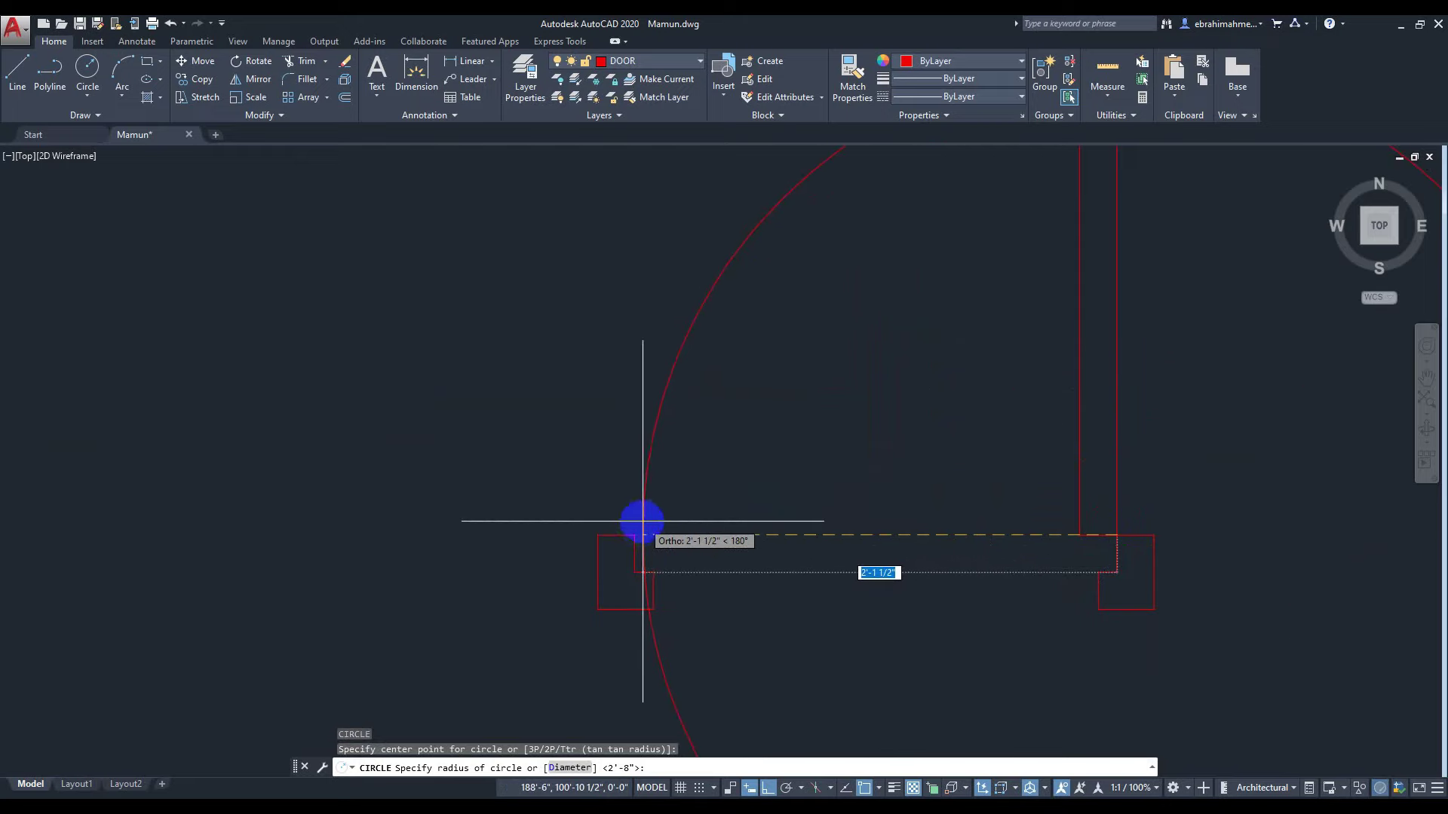
pyautogui.scroll(-2, 645, 524)
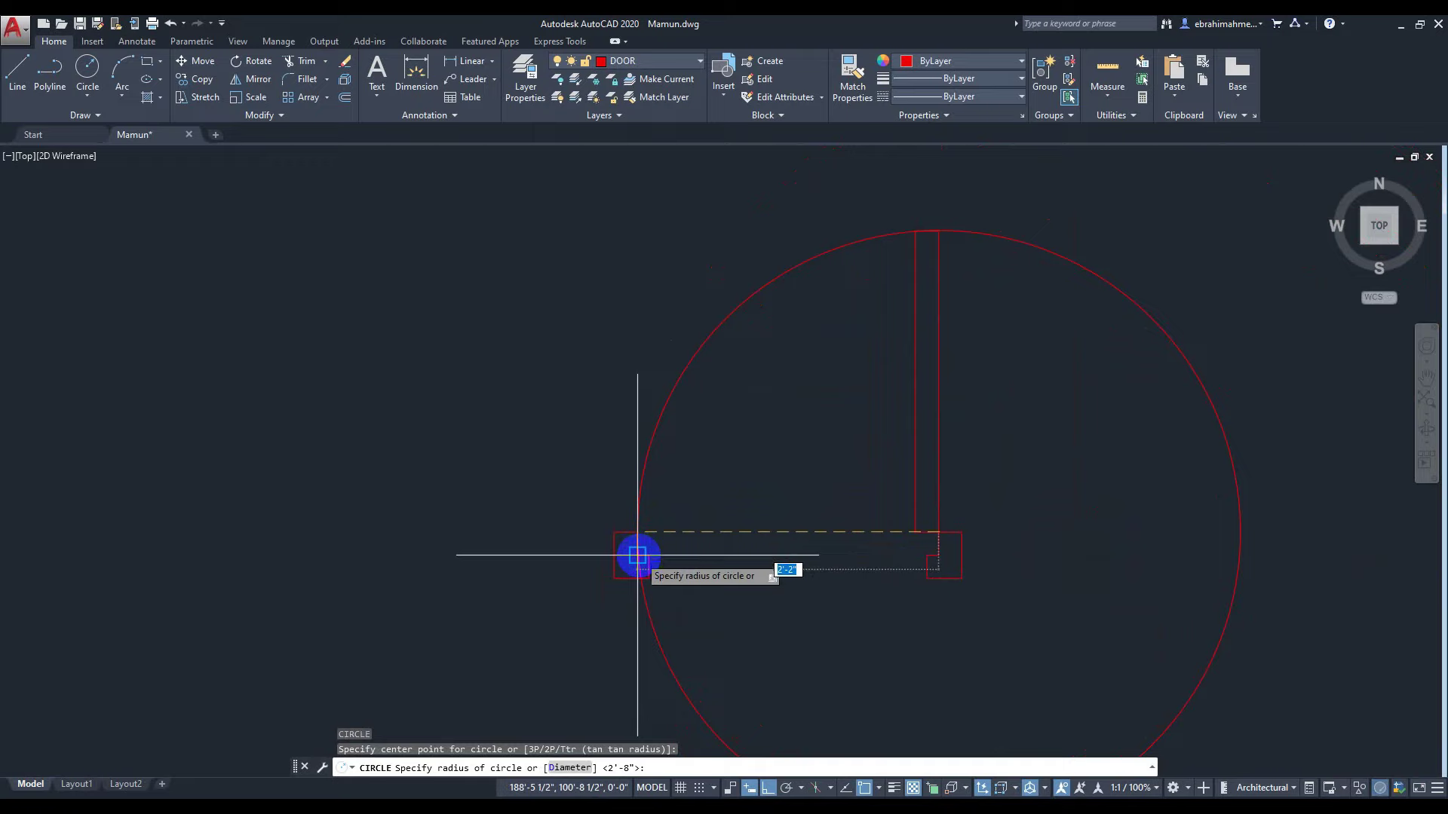
pyautogui.scroll(2, 632, 518)
pyautogui.scroll(-4, 633, 519)
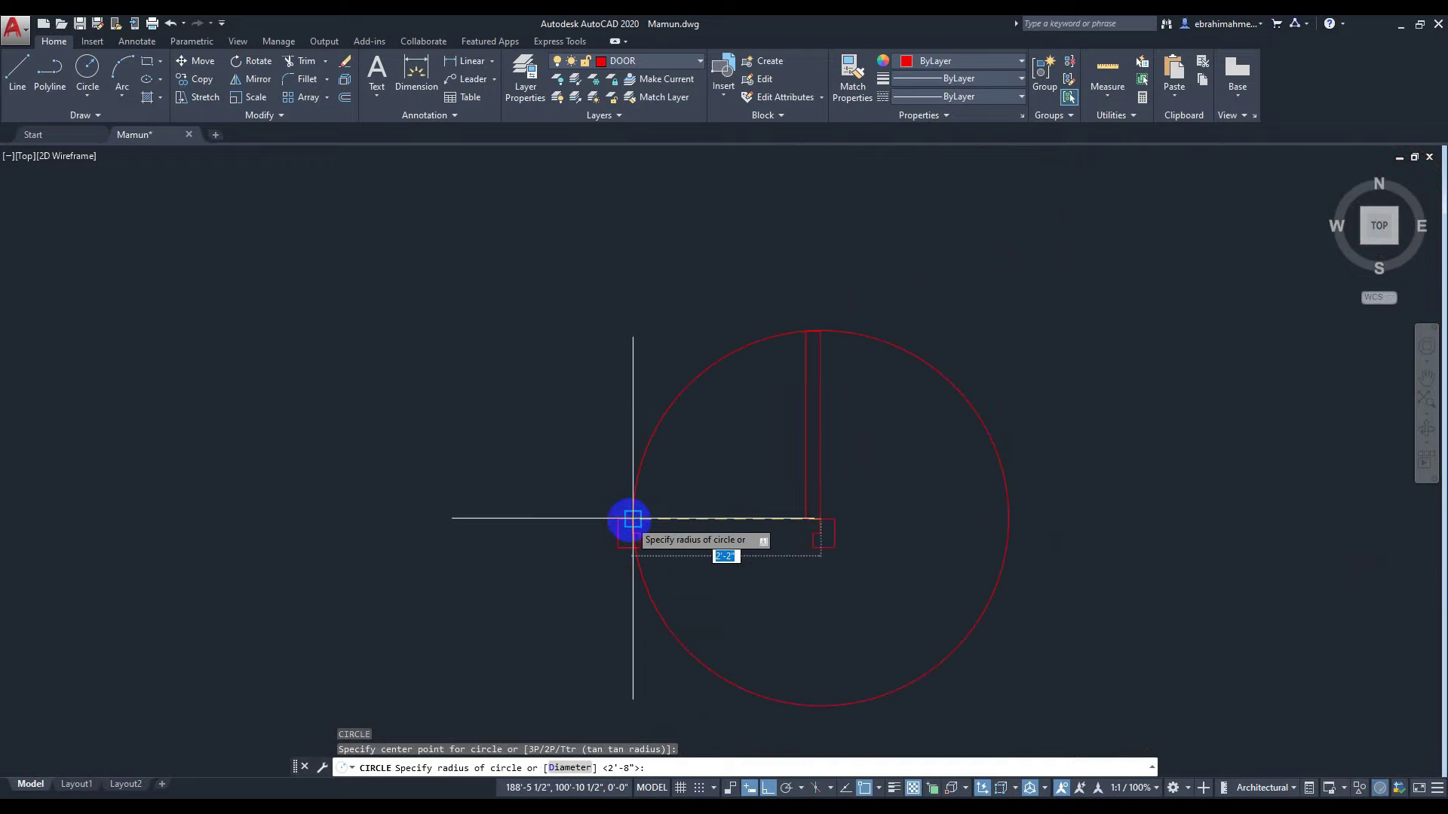
pyautogui.scroll(2, 633, 519)
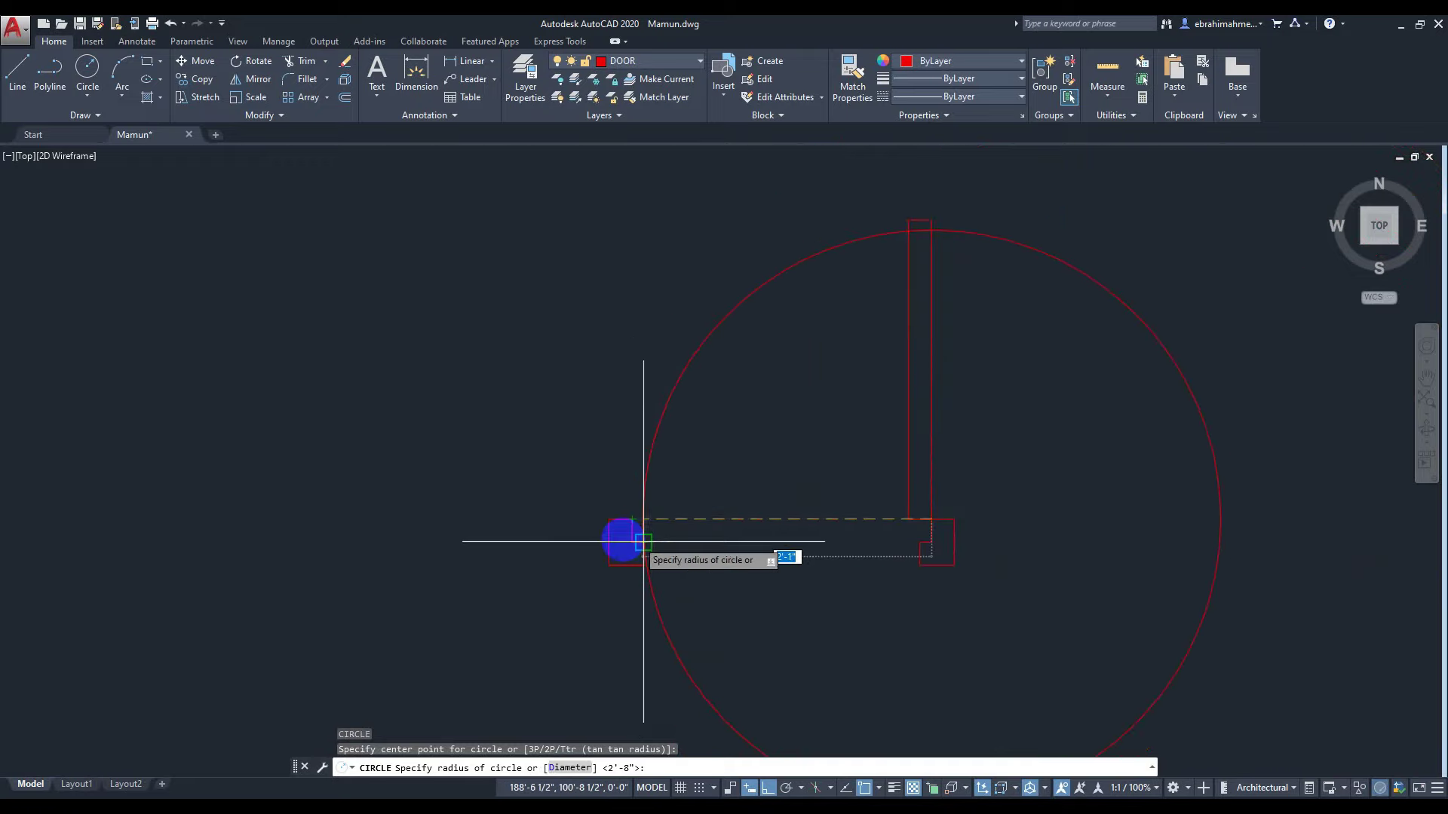
pyautogui.scroll(2, 639, 538)
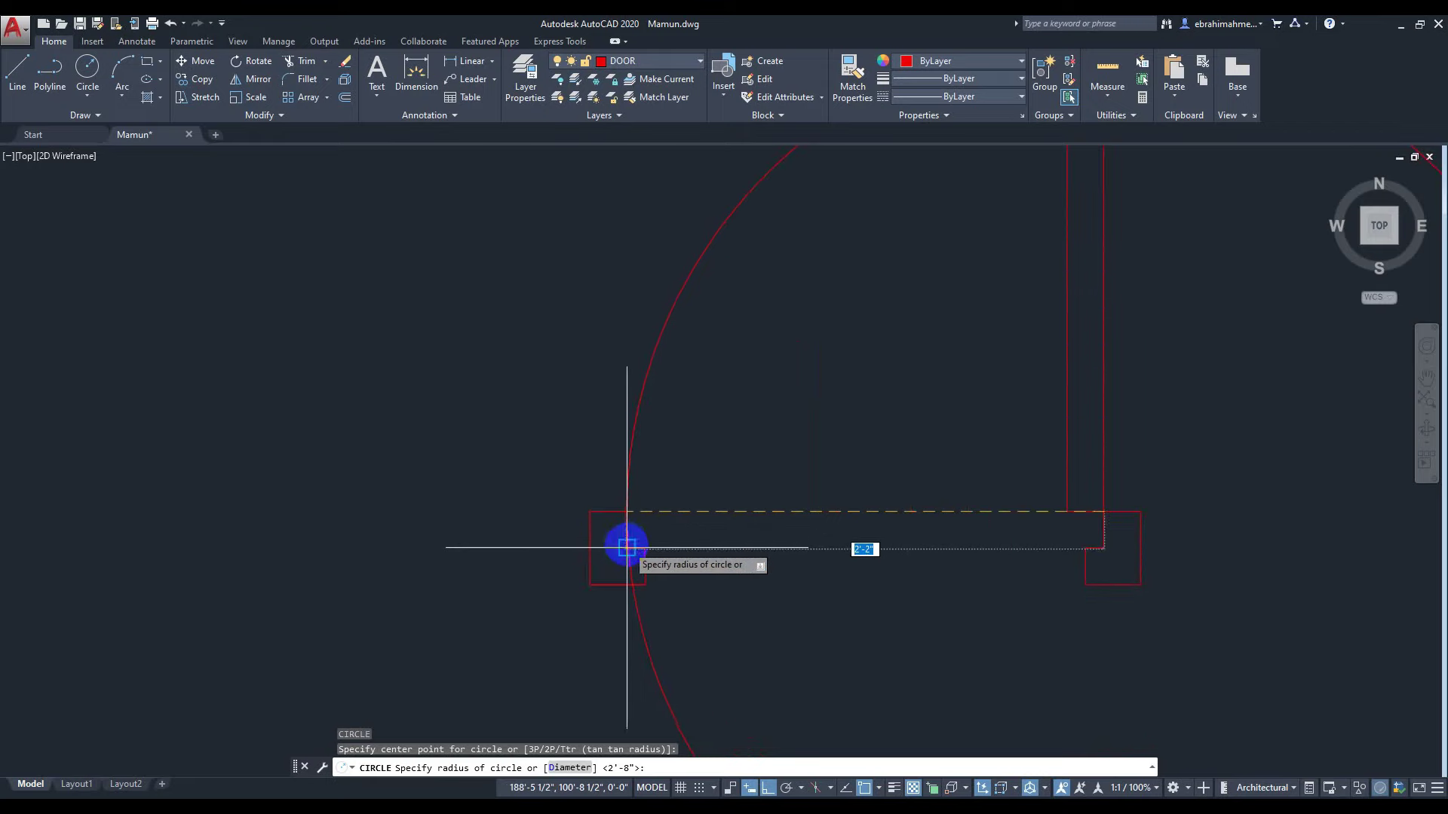
pyautogui.click(627, 548)
pyautogui.scroll(-4, 746, 513)
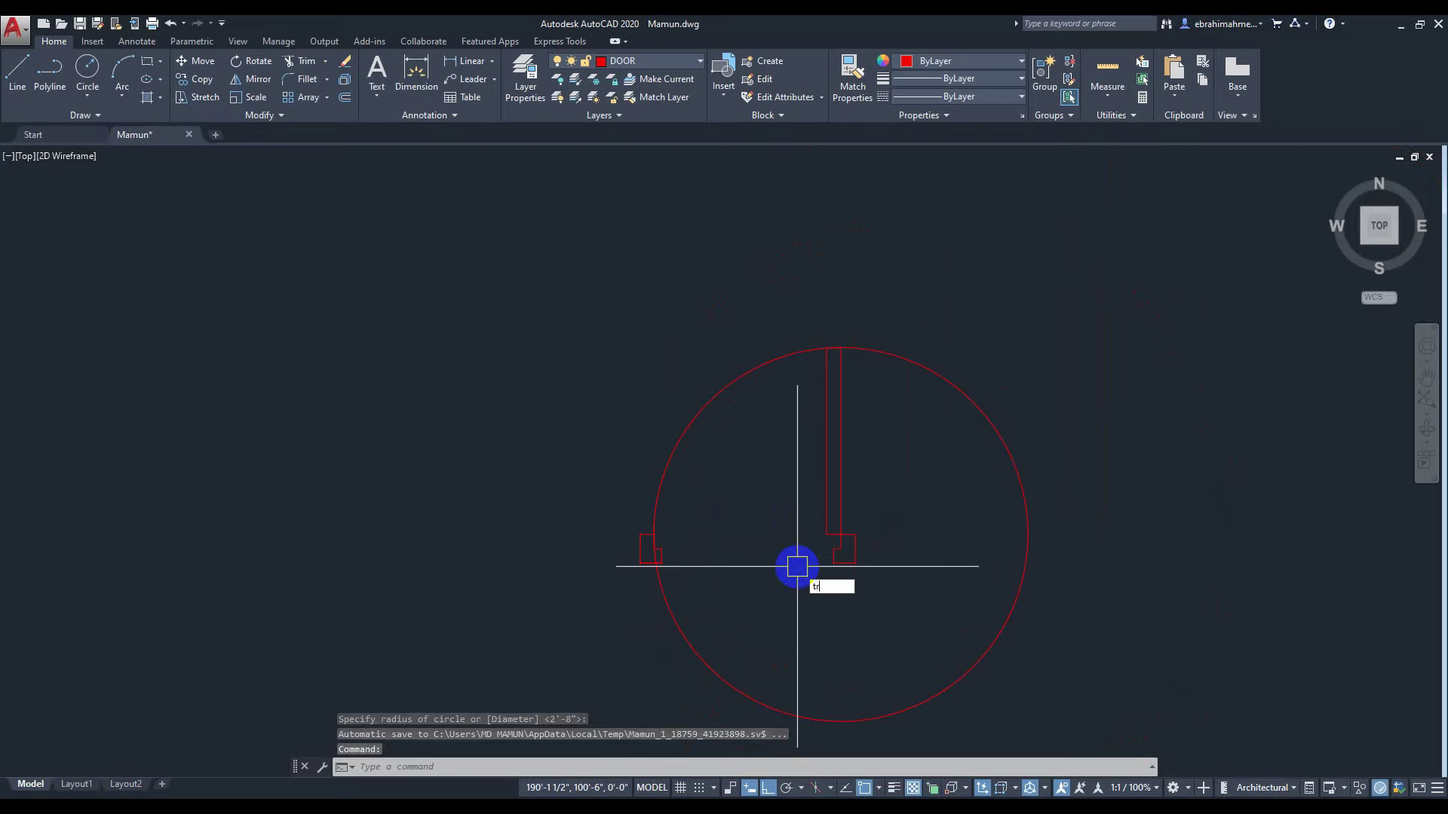
# Trim the swing circle to the quarter arc between the left frame and the leaf's top, removing the sliver inside the frame.
pyautogui.write('tr')
pyautogui.press('Return')
pyautogui.press('Return')
pyautogui.click(698, 647)
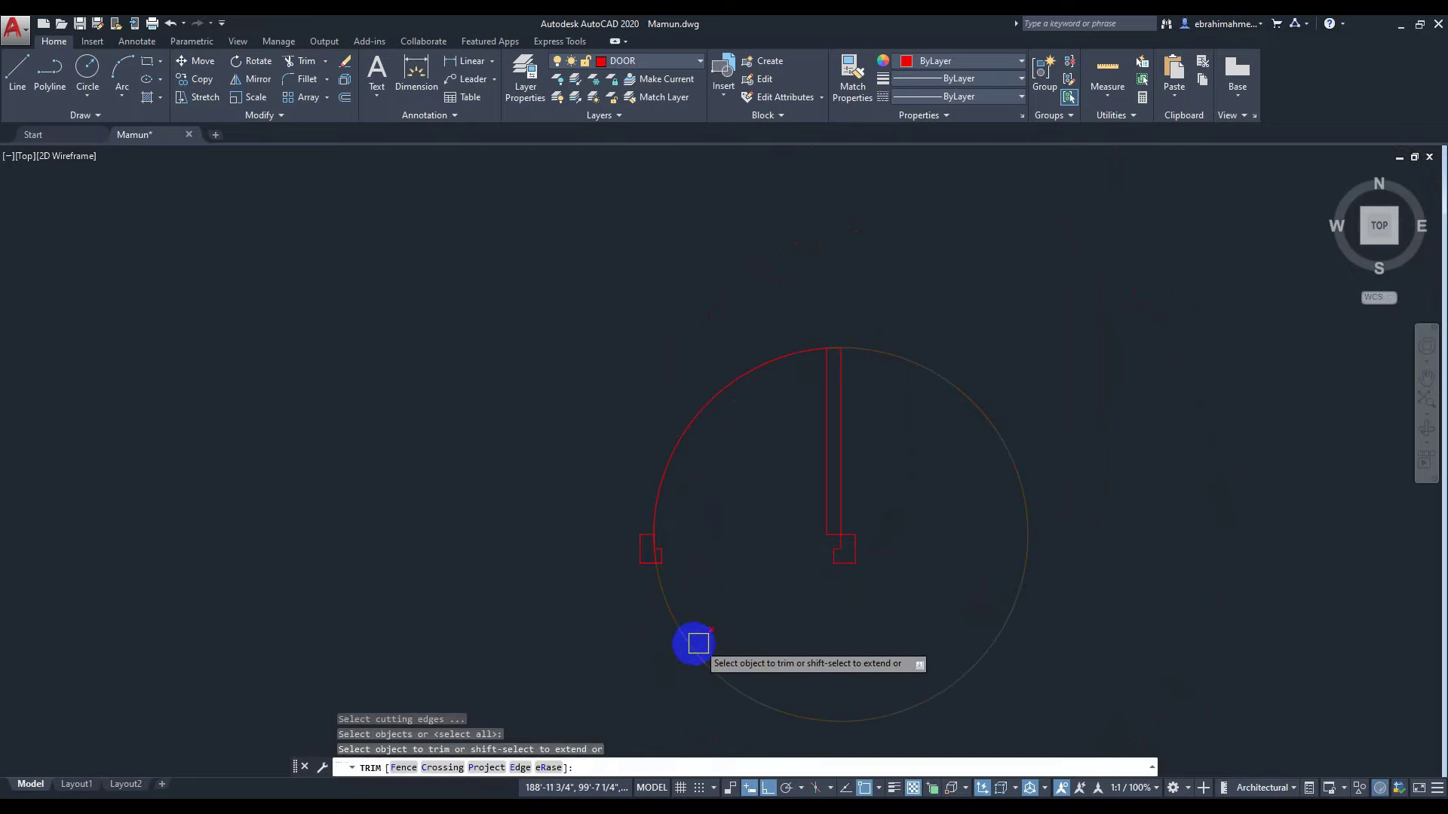
pyautogui.scroll(10, 681, 588)
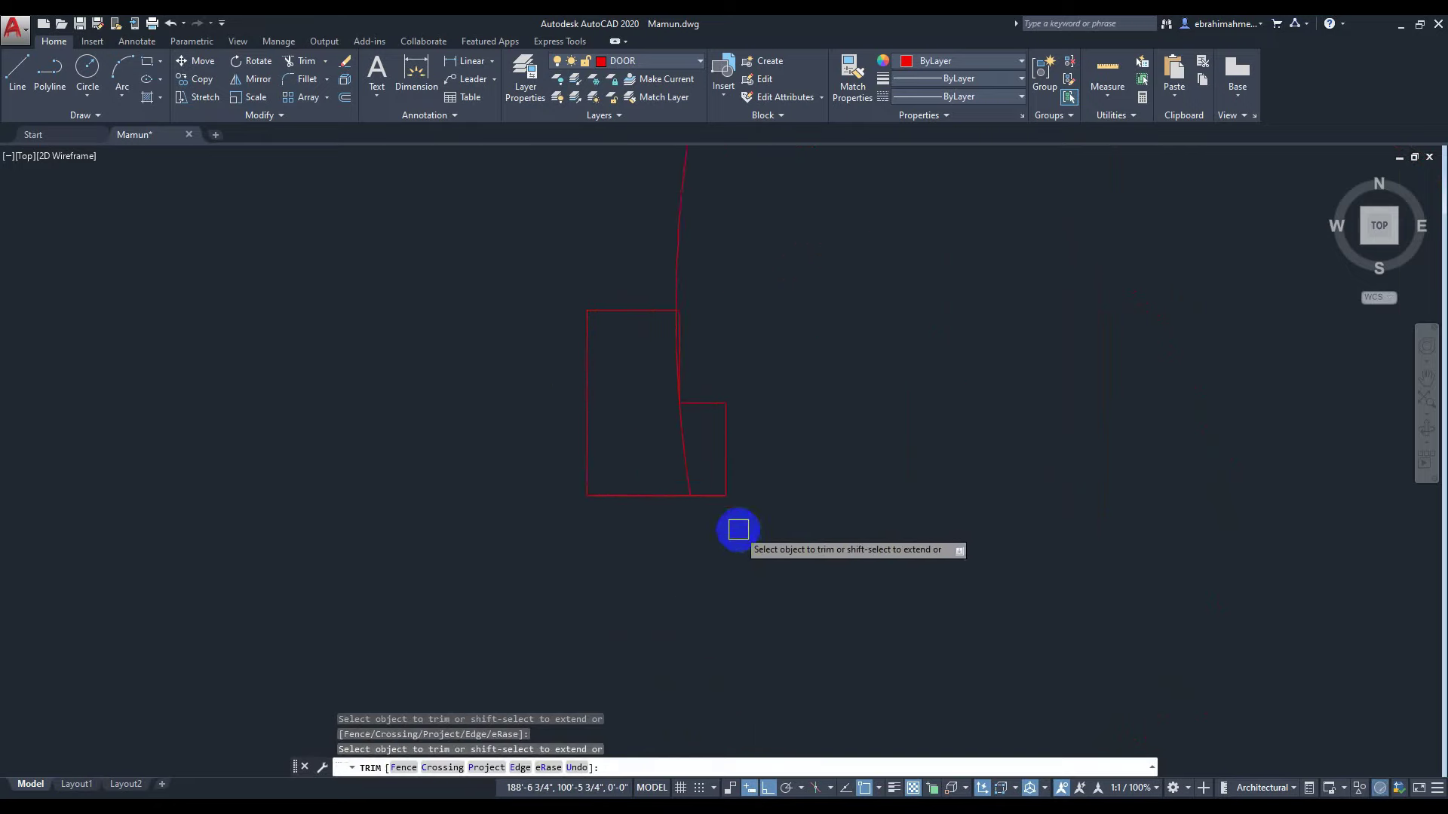
pyautogui.moveTo(805, 603); pyautogui.dragTo(820, 622, button='middle')
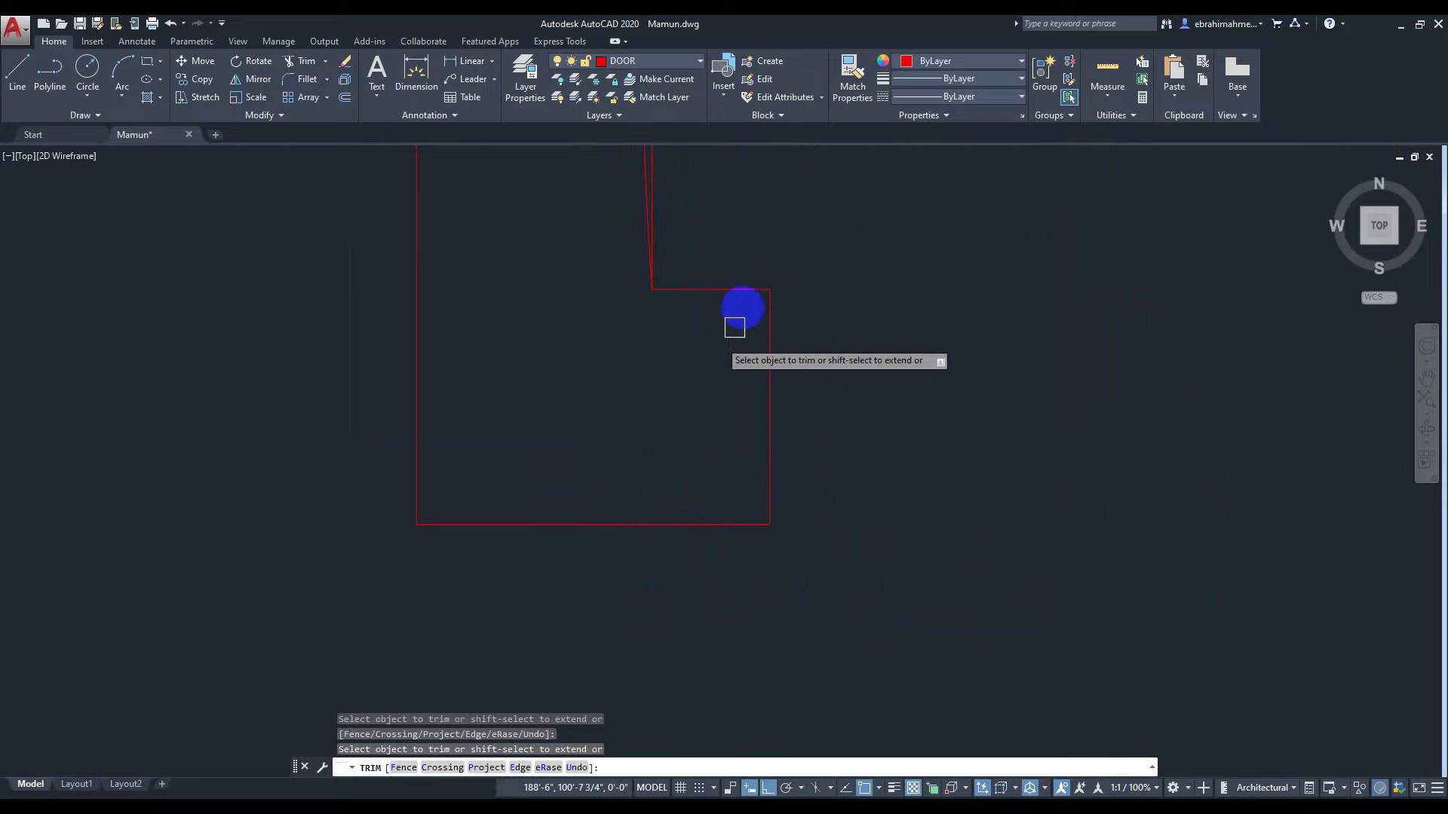
pyautogui.scroll(3, 759, 420)
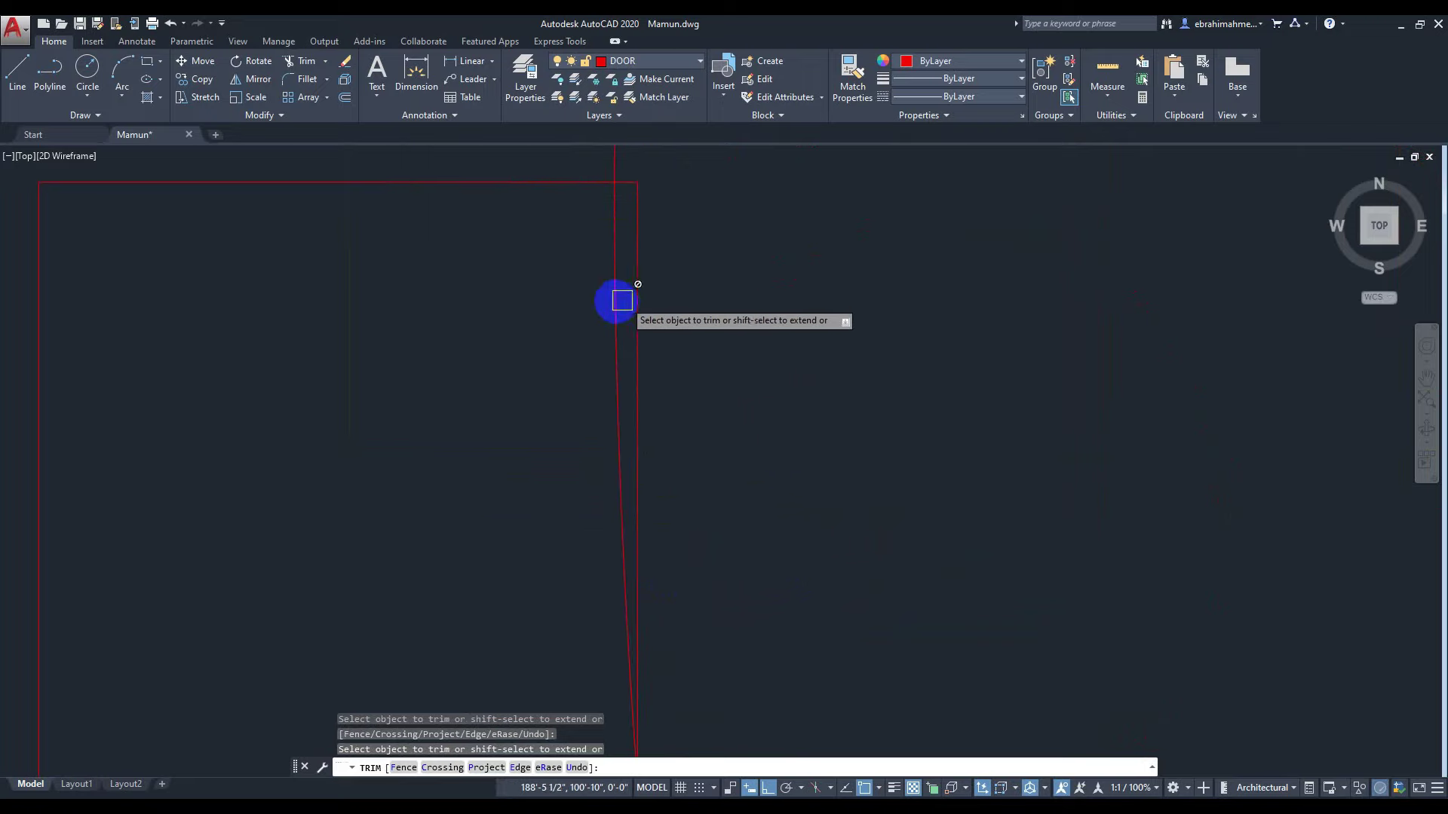
pyautogui.click(611, 303)
pyautogui.scroll(-11, 897, 373)
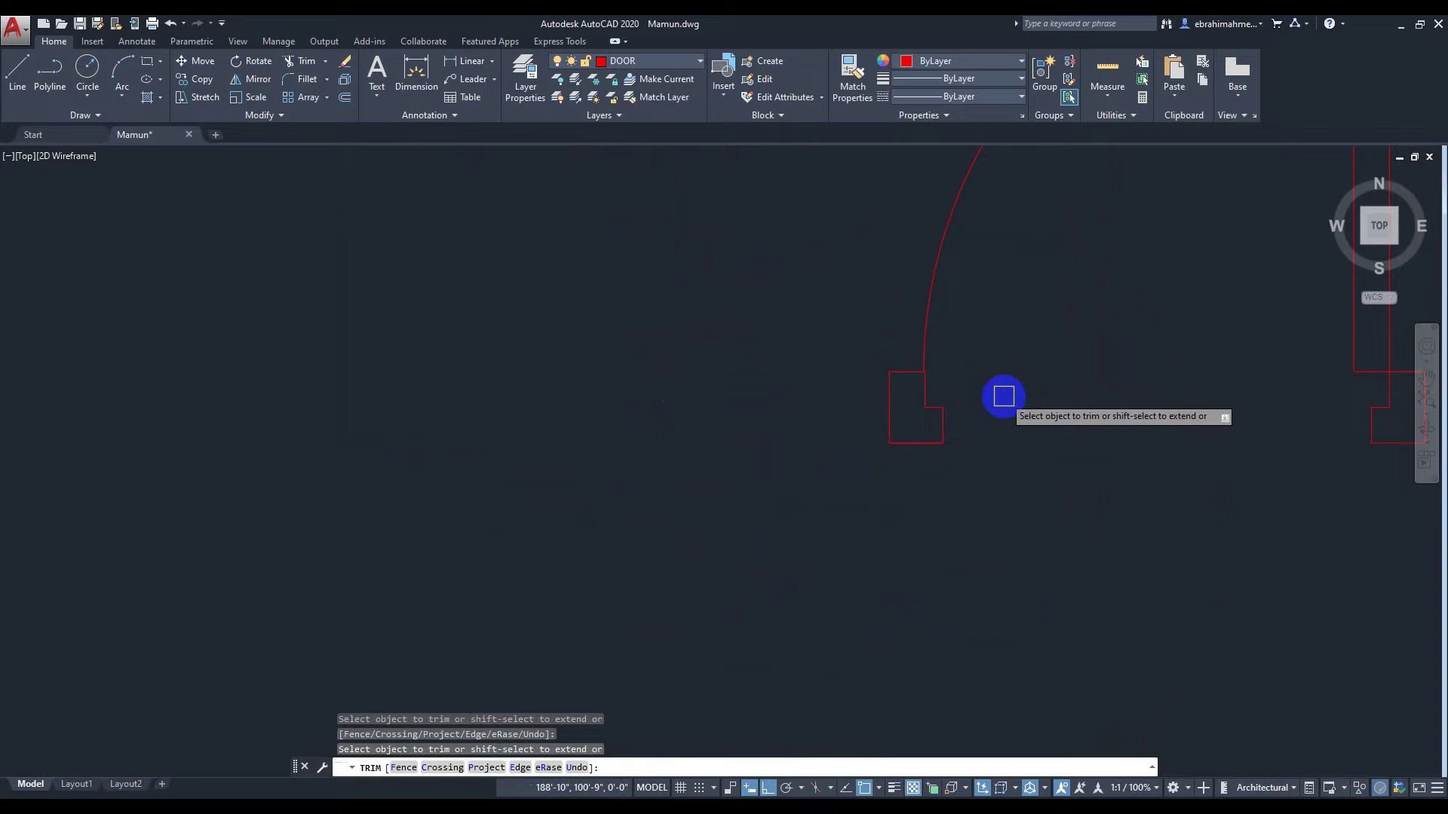
pyautogui.scroll(-4, 830, 419)
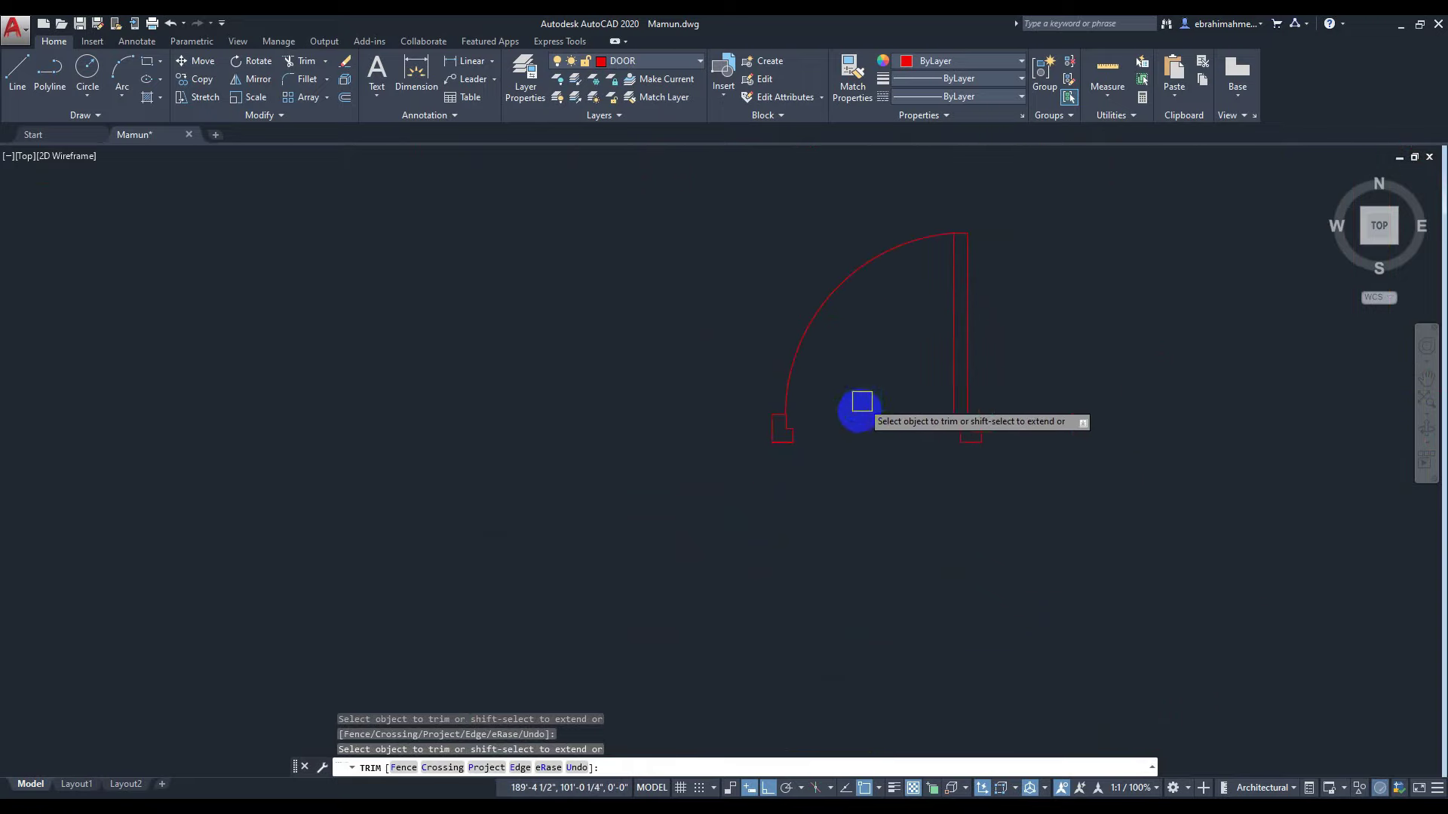
pyautogui.moveTo(862, 401); pyautogui.dragTo(840, 445, button='middle')
pyautogui.press('Escape')
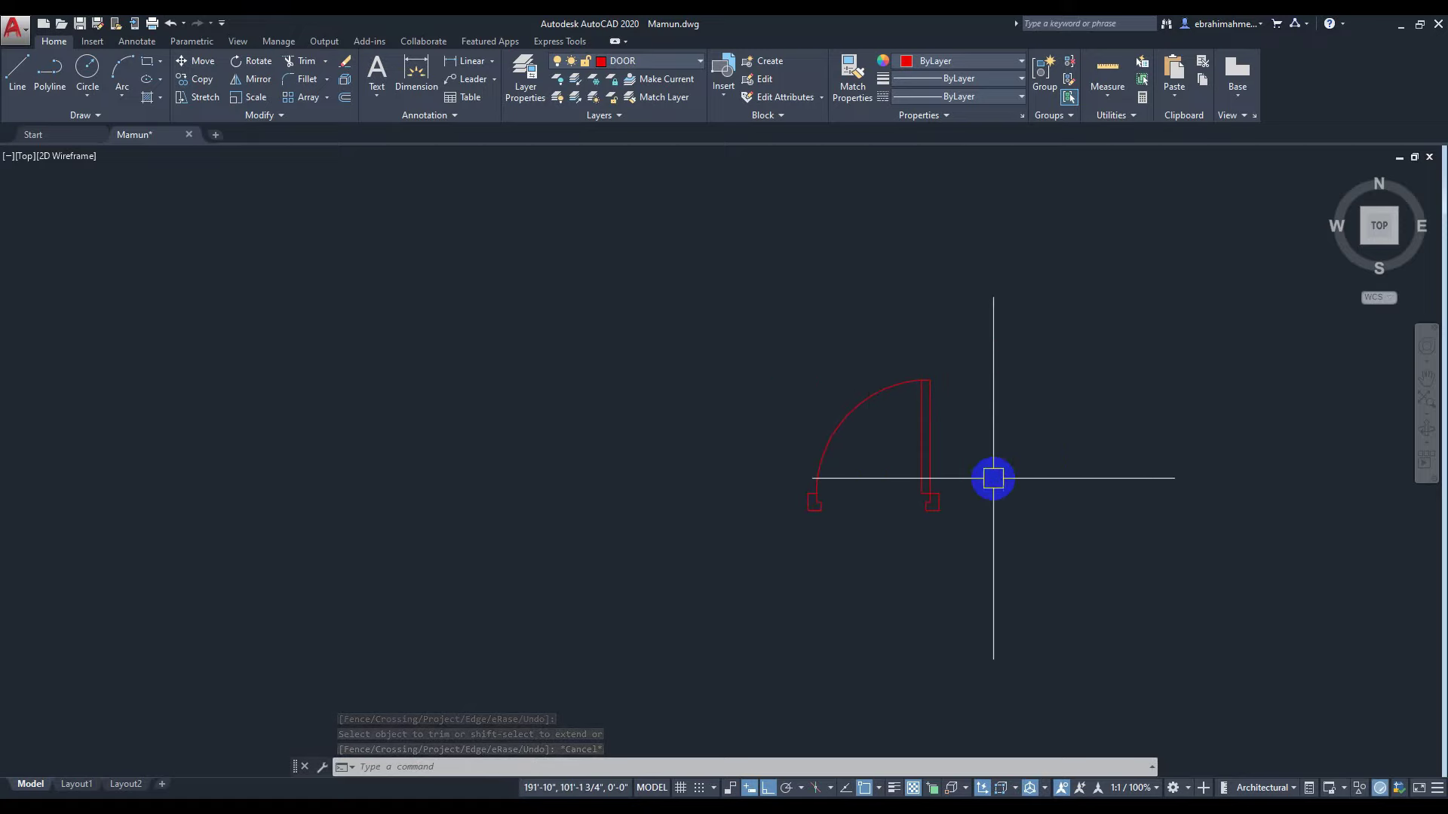
# Define the whole new door as a block named Door2, with the right frame's lower outer corner as base point.
pyautogui.click(766, 59)
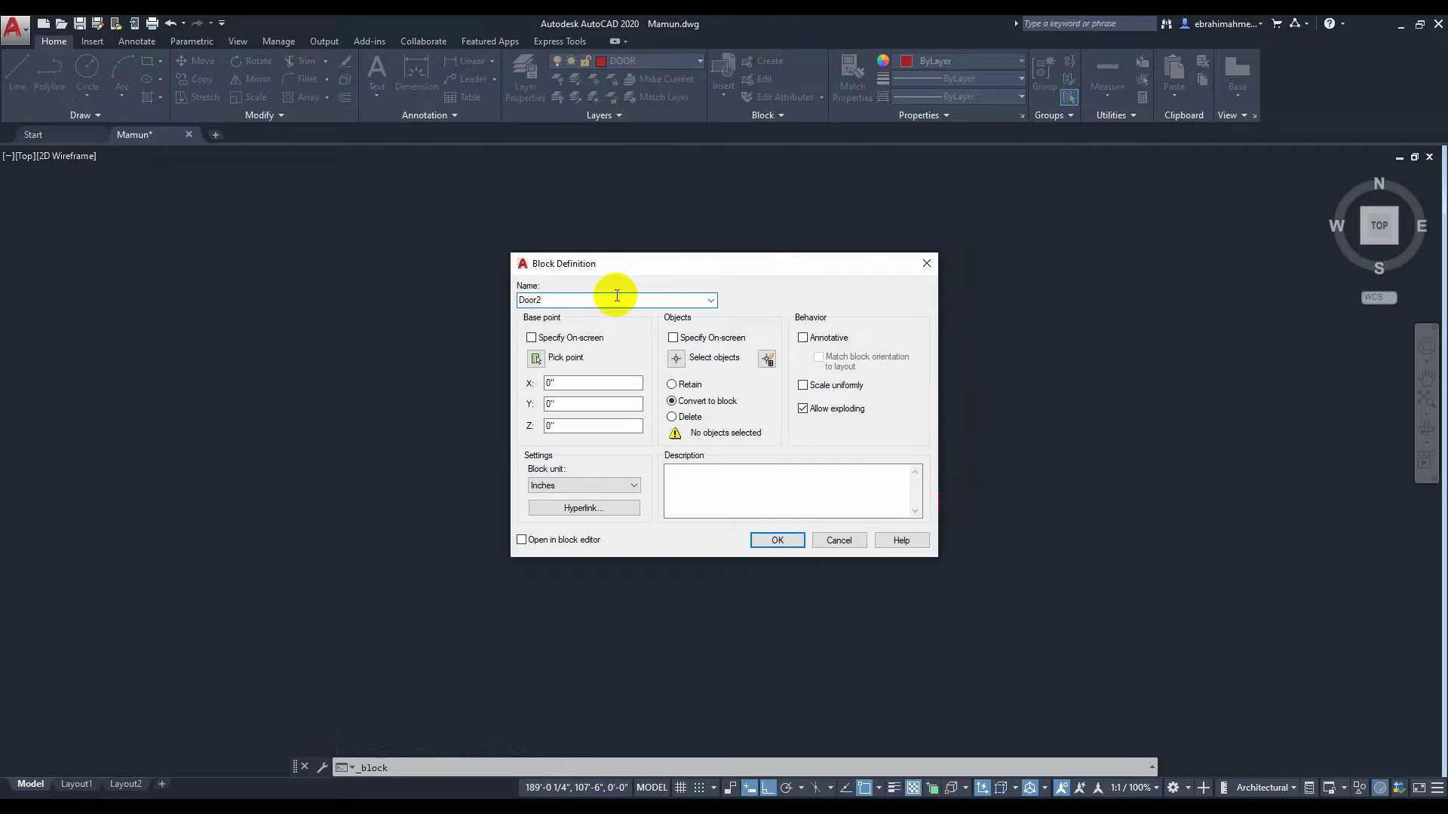
pyautogui.click(536, 359)
pyautogui.scroll(5, 950, 495)
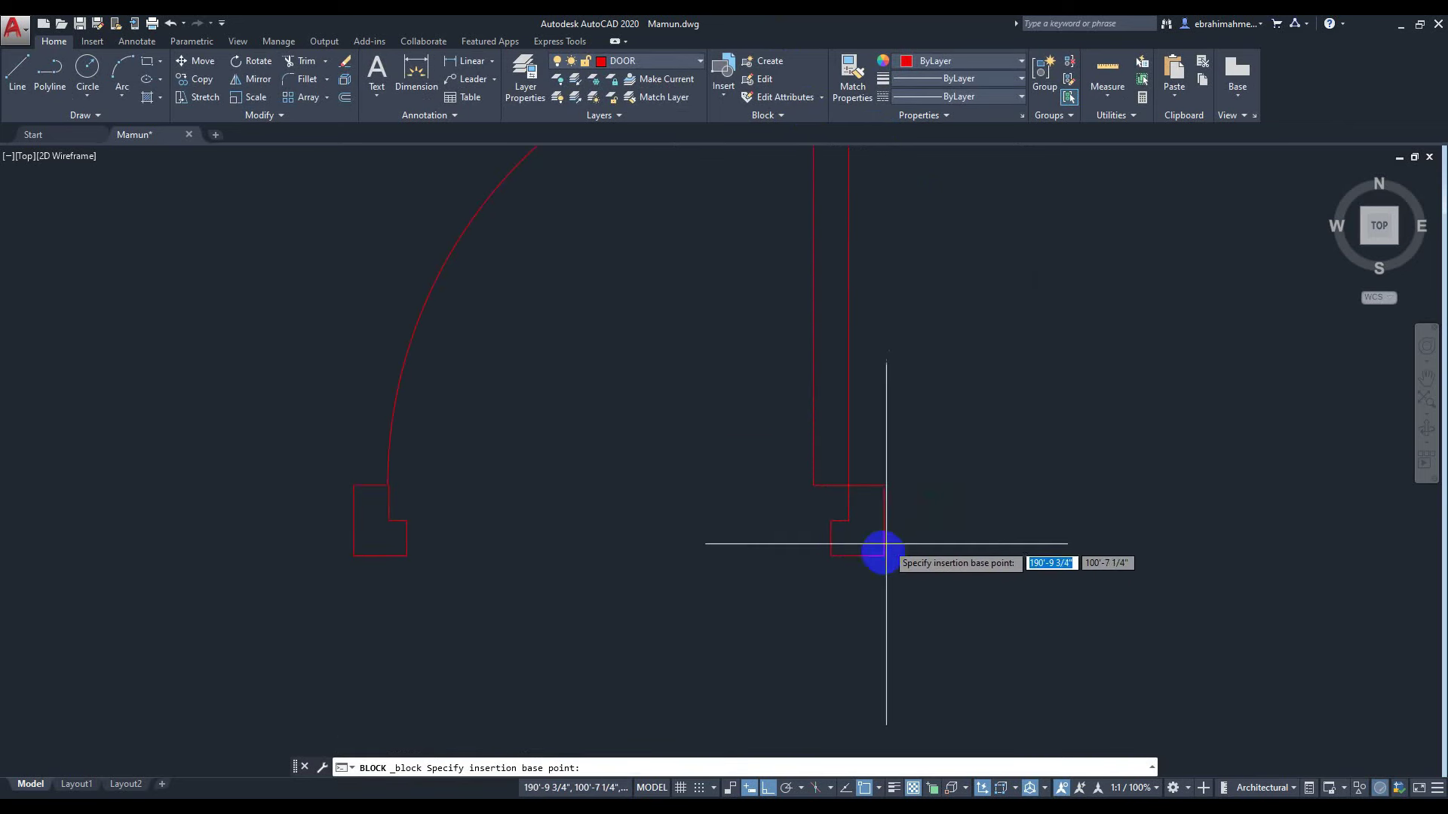
pyautogui.click(884, 551)
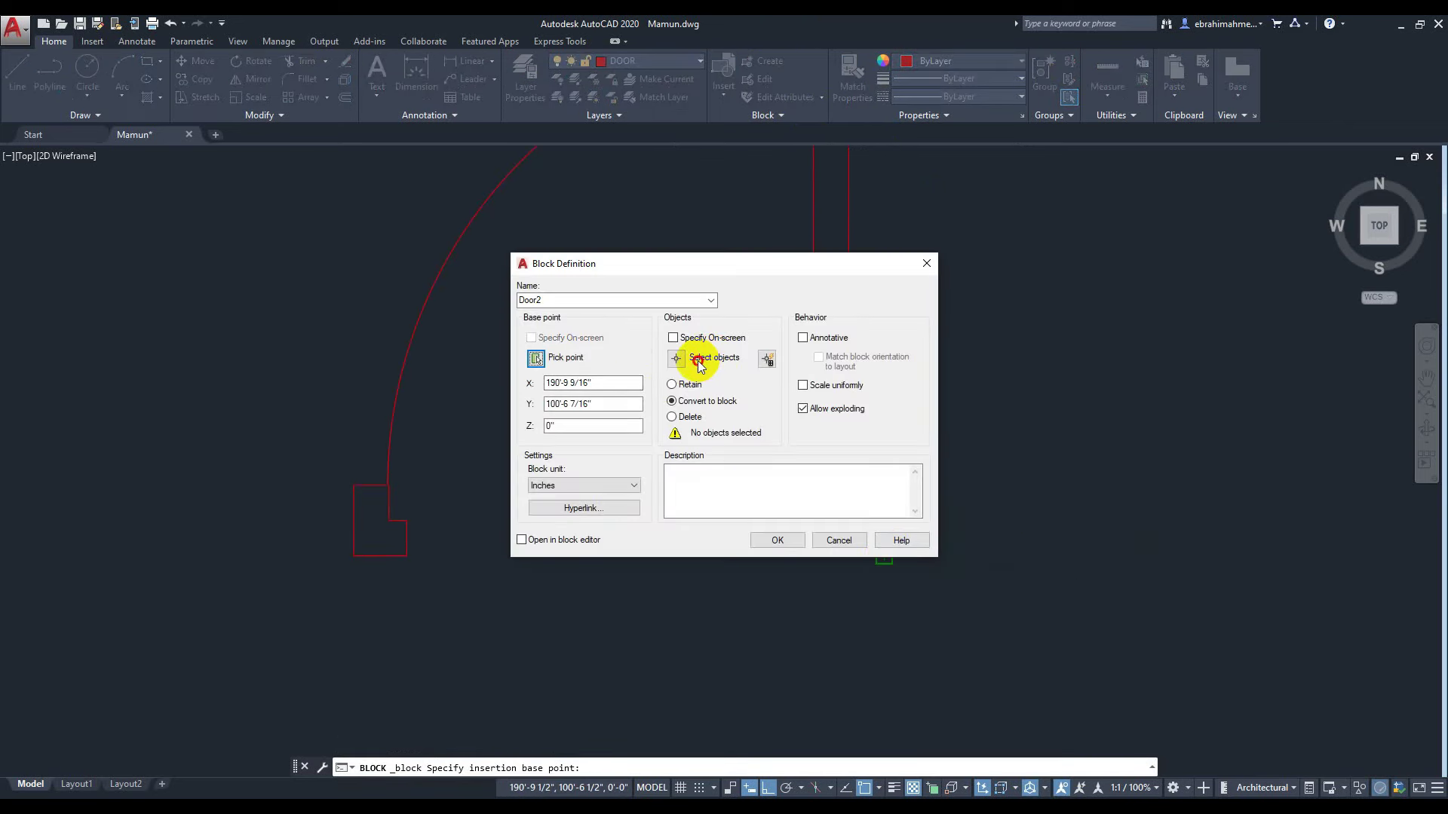
pyautogui.click(734, 371)
pyautogui.scroll(-2, 797, 389)
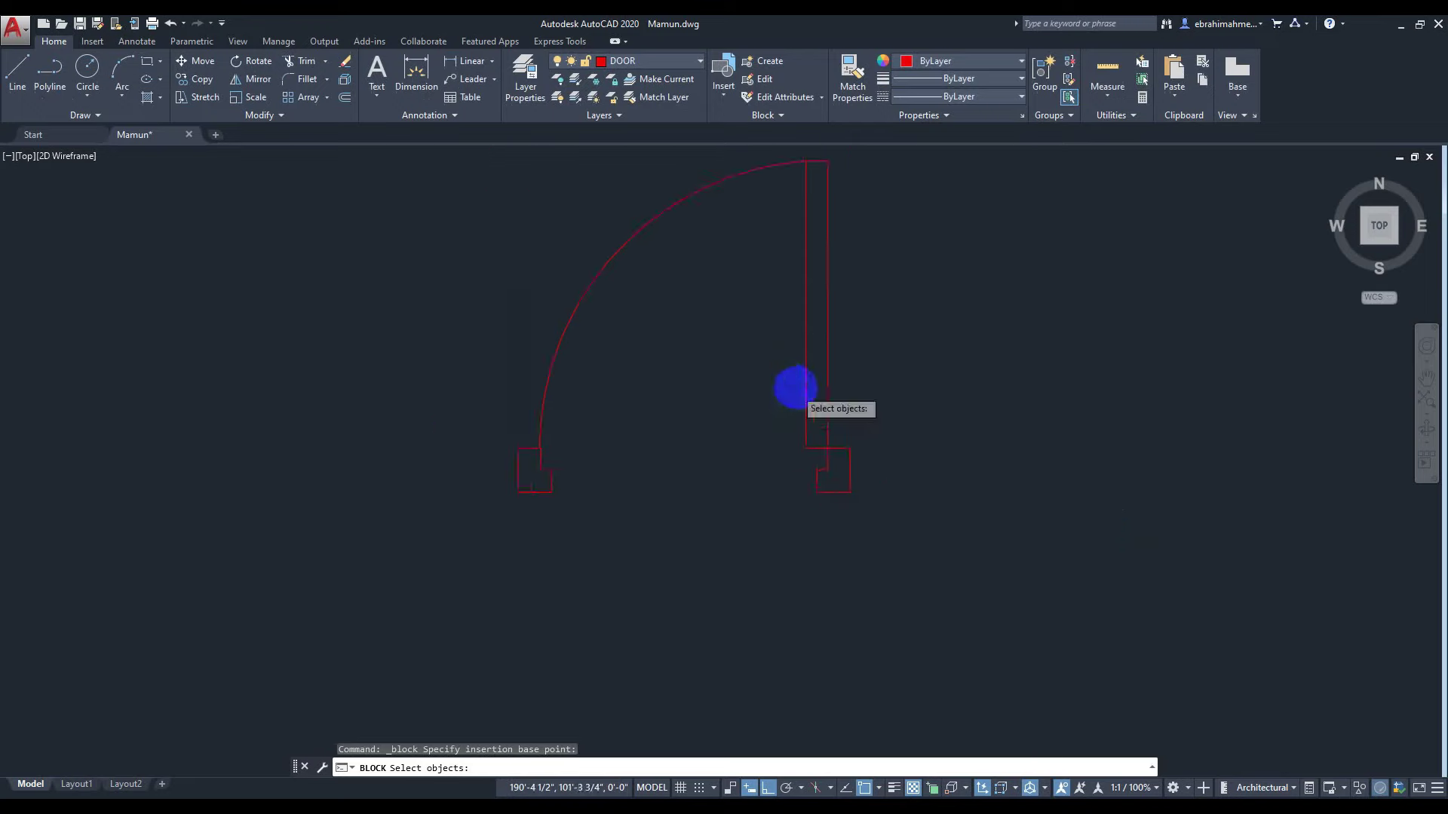
pyautogui.click(643, 276)
pyautogui.click(954, 512)
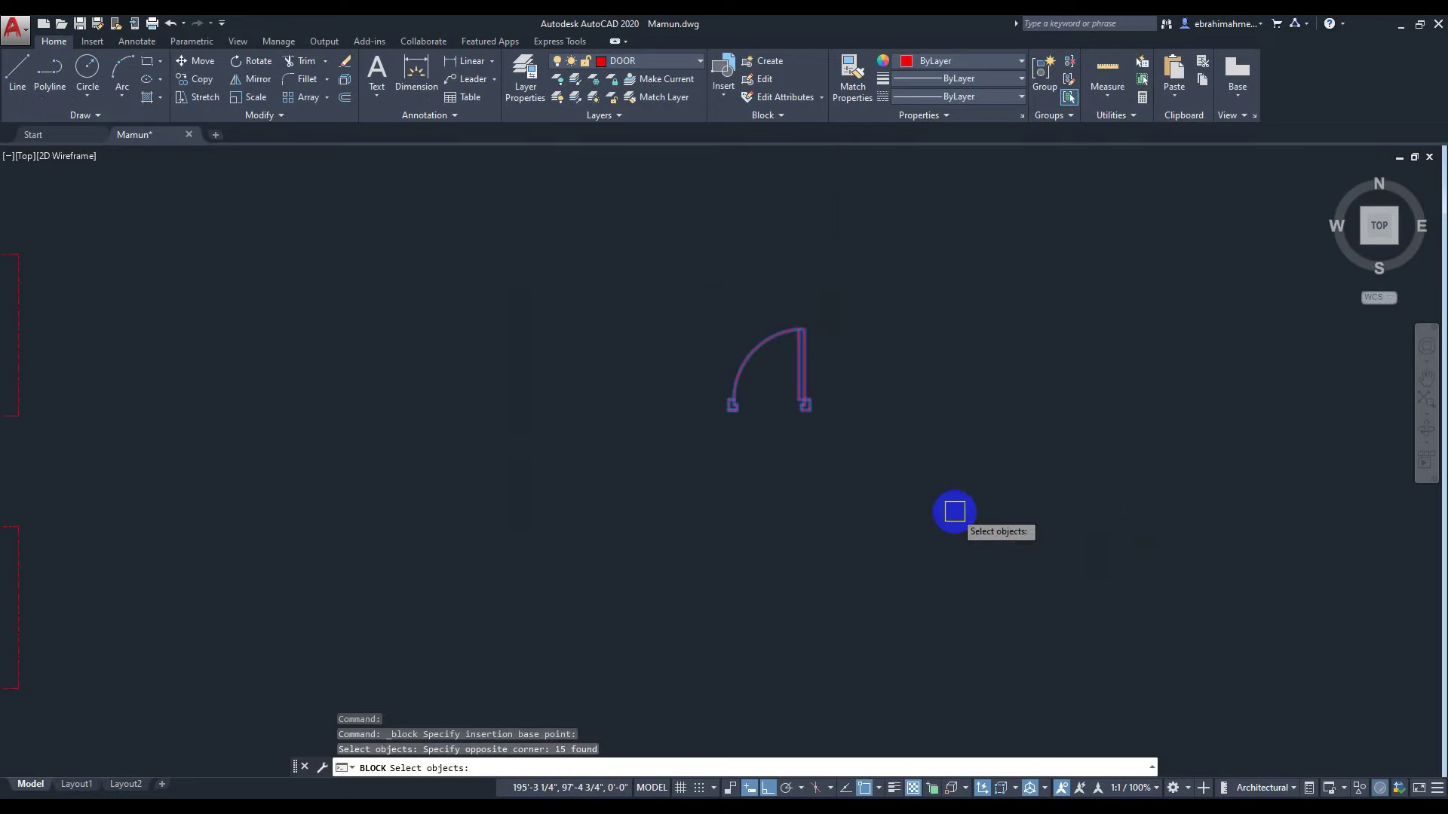
pyautogui.press('Return')
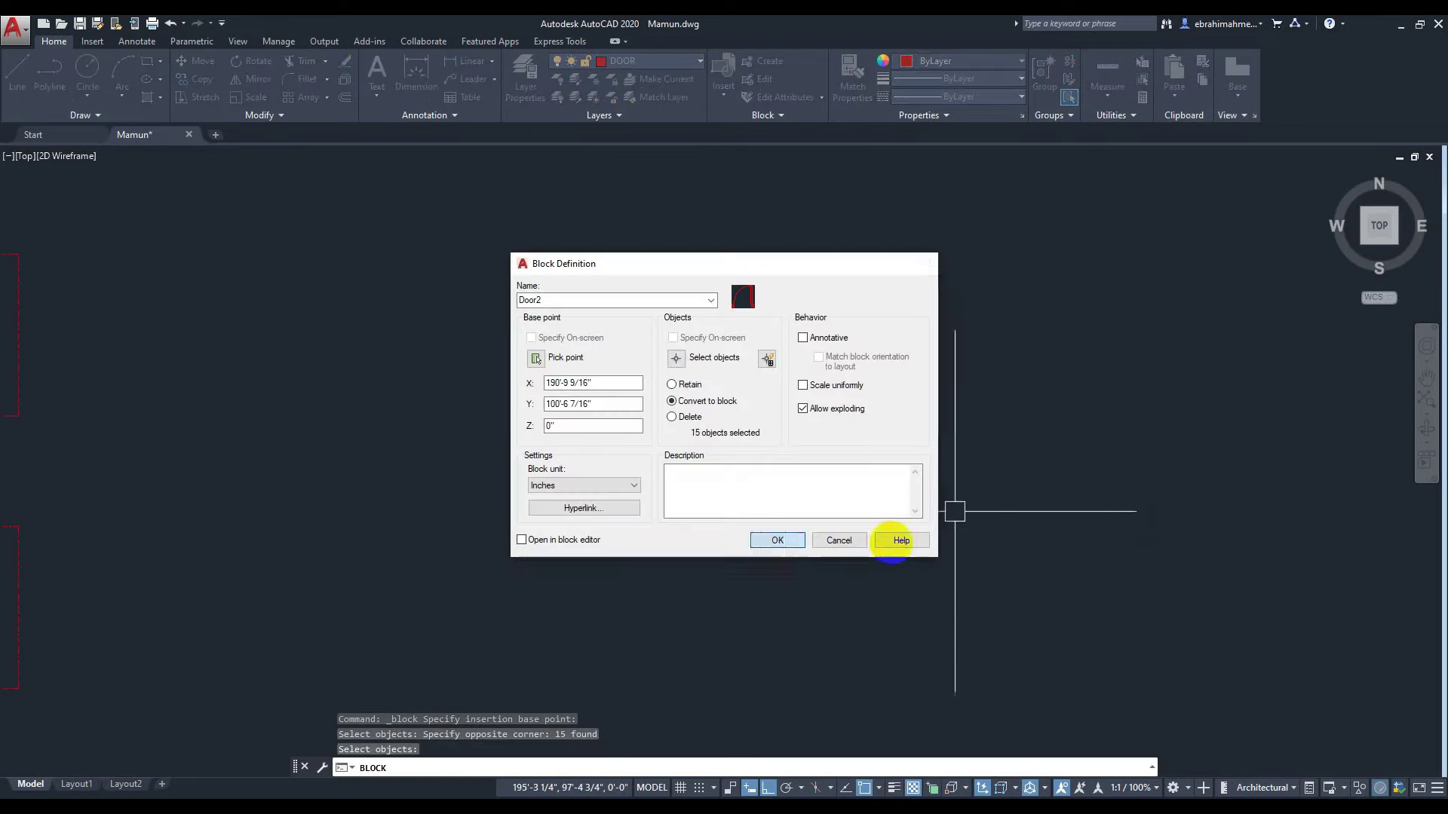
# Mirror the Door2 block about a vertical line through its right frame's outer edge, erasing the source object.
pyautogui.scroll(-2, 897, 509)
pyautogui.moveTo(895, 481)
pyautogui.mouseDown(button='middle')
pyautogui.moveTo(1004, 454)
pyautogui.moveTo(998, 442)
pyautogui.mouseUp(button='middle')
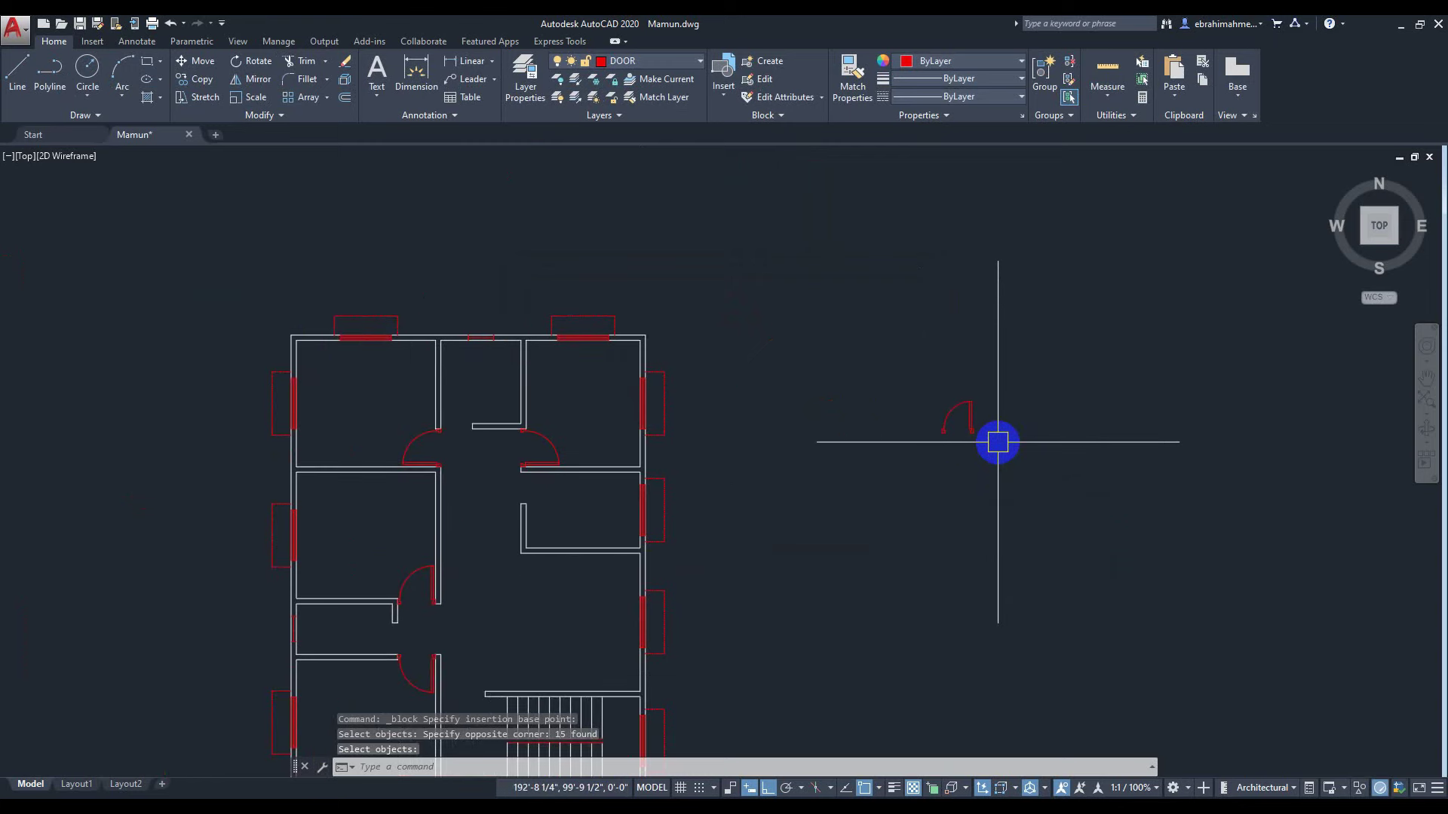
pyautogui.scroll(-2, 998, 442)
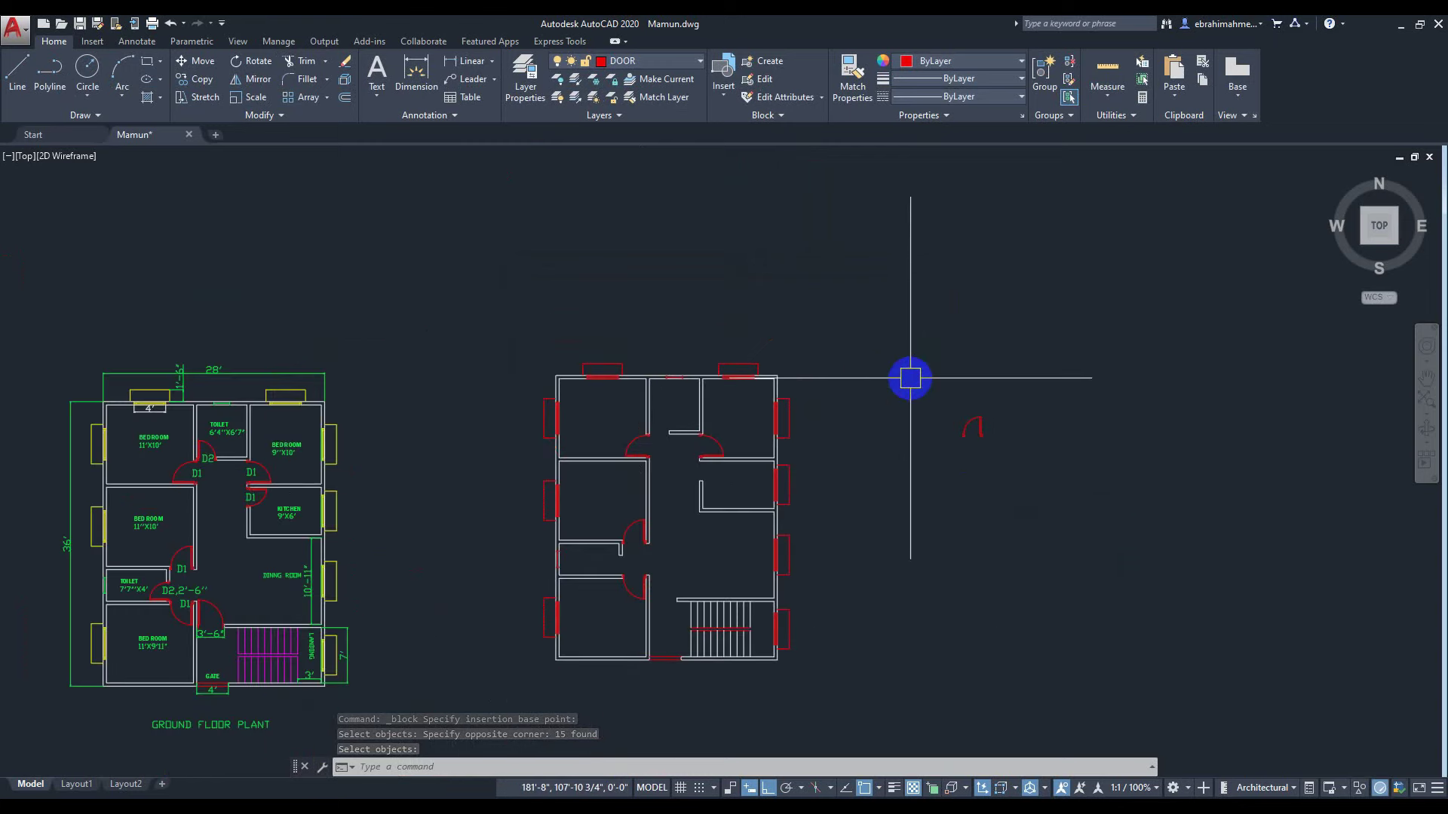
pyautogui.moveTo(1012, 462)
pyautogui.mouseDown(button='middle')
pyautogui.moveTo(1021, 410)
pyautogui.moveTo(1057, 443)
pyautogui.mouseUp(button='middle')
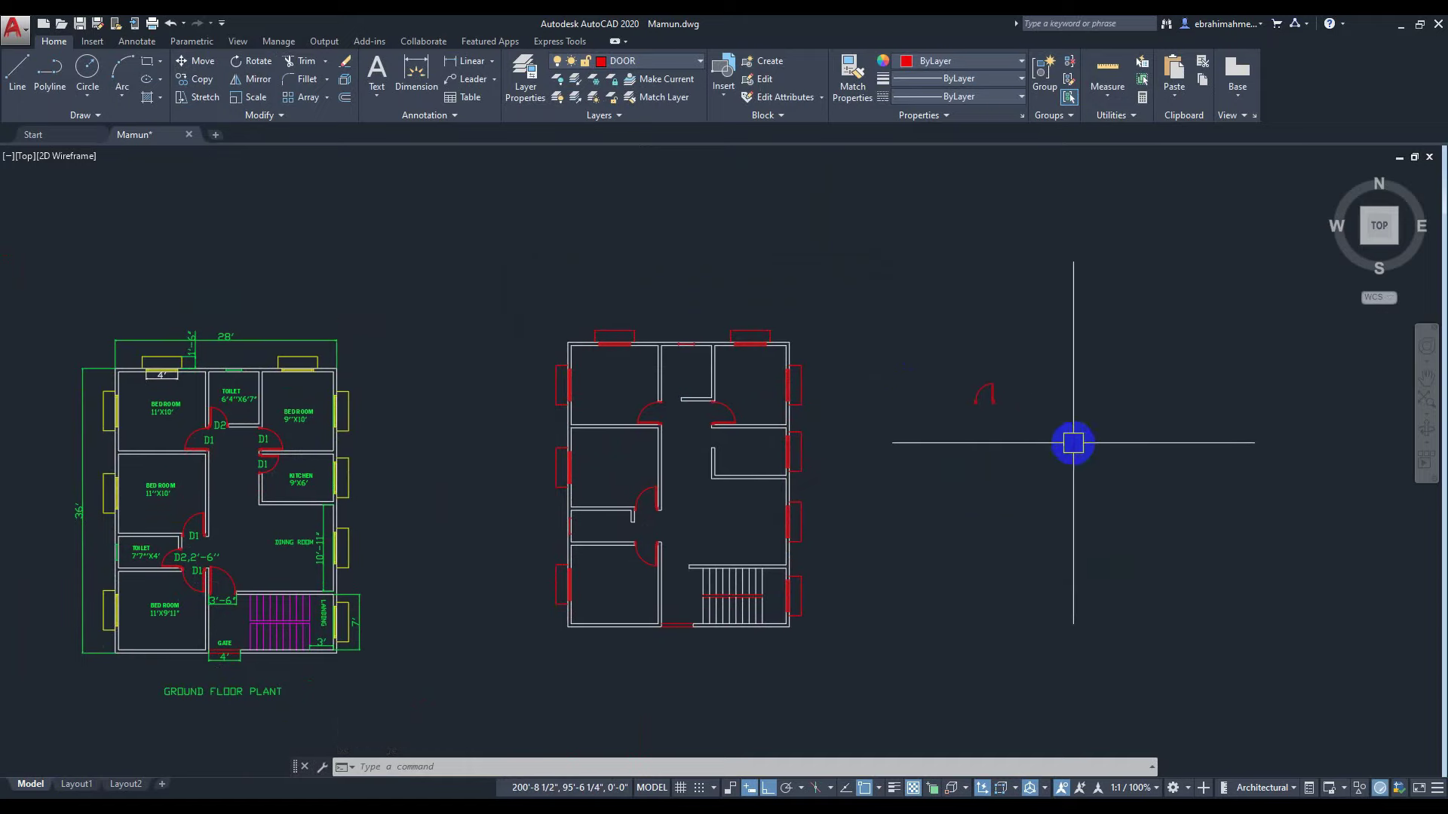
pyautogui.scroll(3, 1044, 467)
pyautogui.click(819, 250)
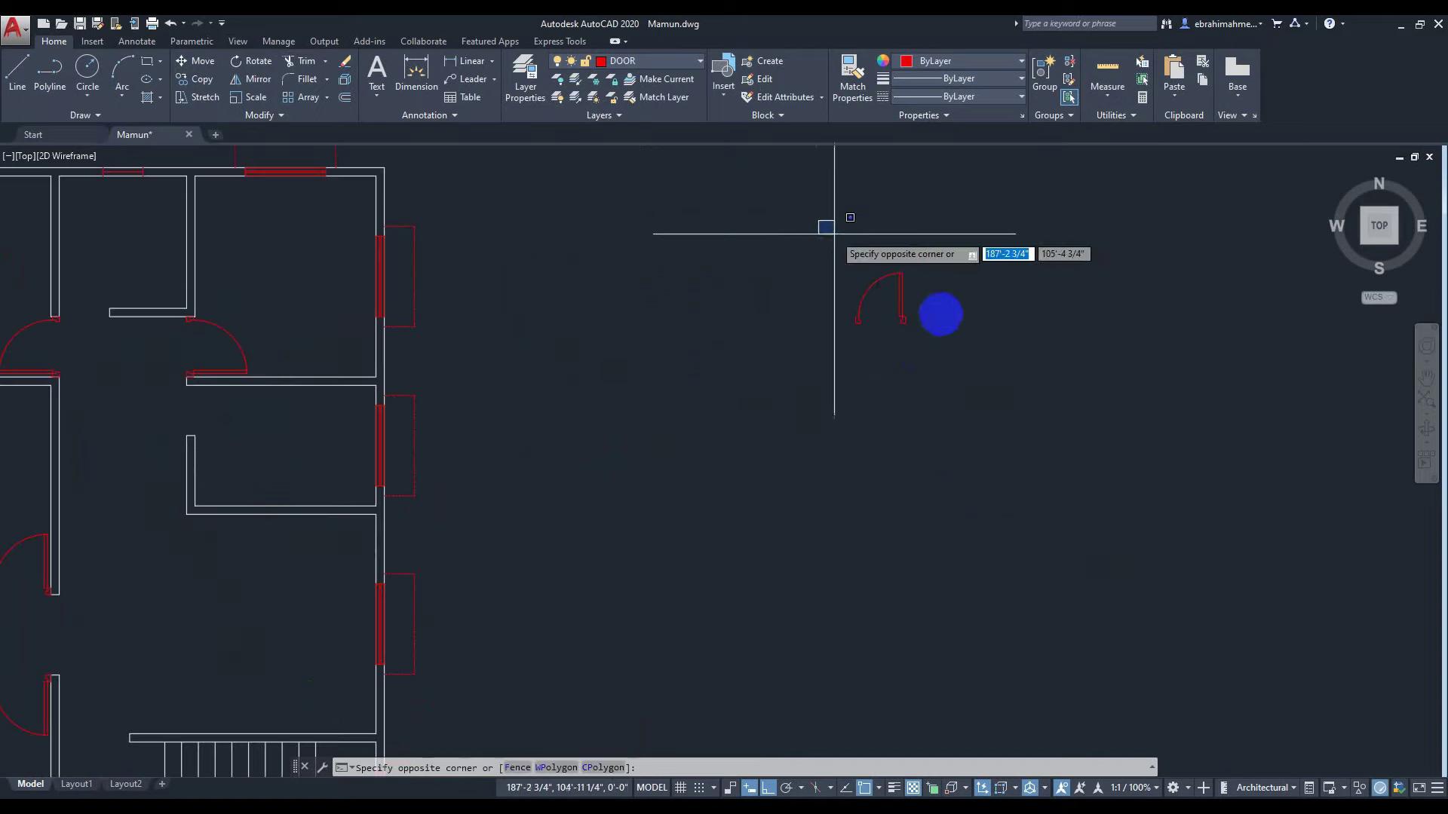
pyautogui.click(973, 378)
pyautogui.write('mi')
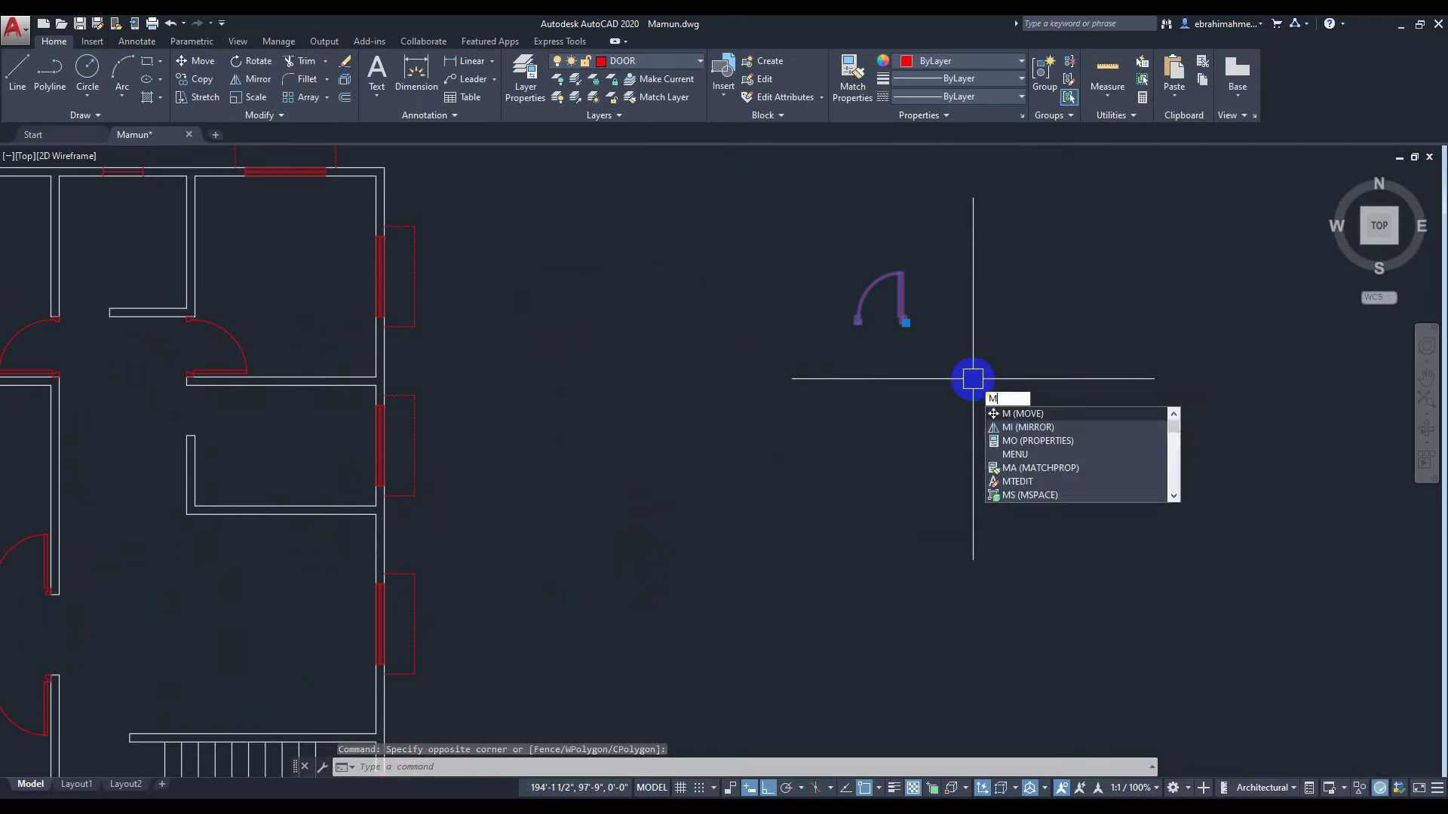
pyautogui.press('Return')
pyautogui.scroll(2, 977, 386)
pyautogui.scroll(2, 948, 302)
pyautogui.moveTo(948, 301); pyautogui.dragTo(979, 452, button='middle')
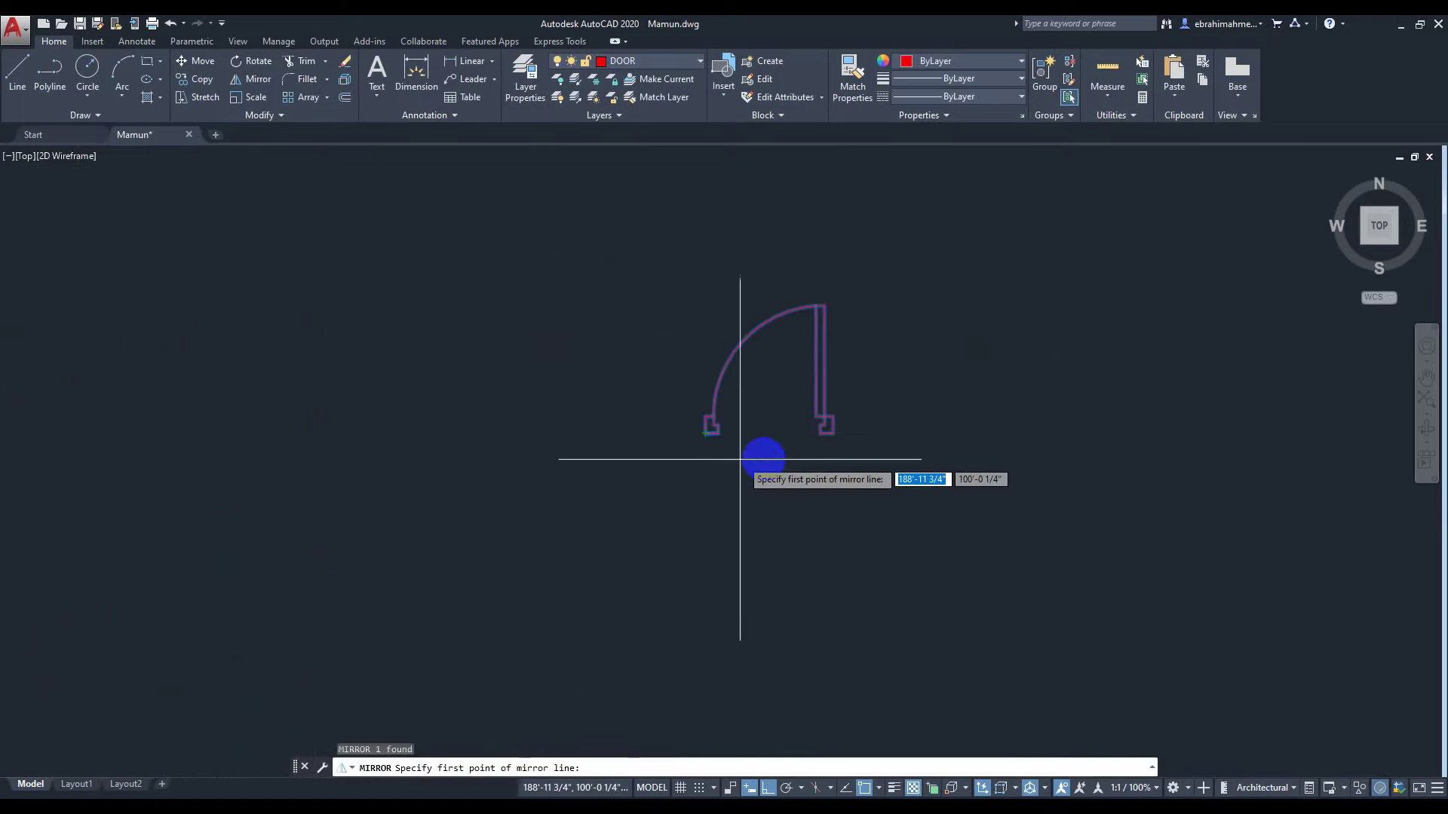
pyautogui.click(830, 431)
pyautogui.click(849, 345)
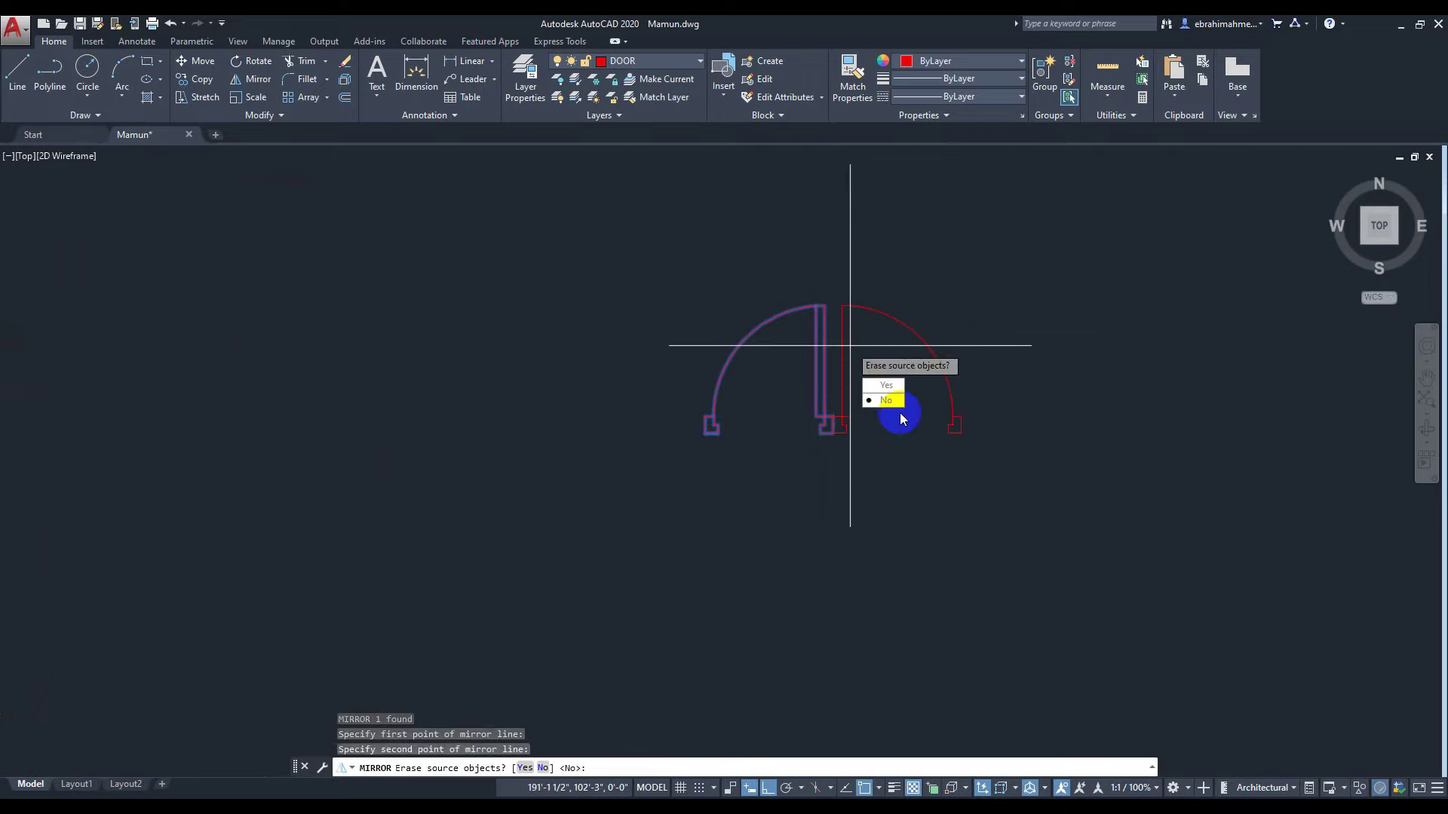
pyautogui.click(900, 388)
# Copy the mirrored Door2 by its left frame's lower outer corner to the upper toilet's doorway in the unlabelled plan.
pyautogui.scroll(-6, 879, 490)
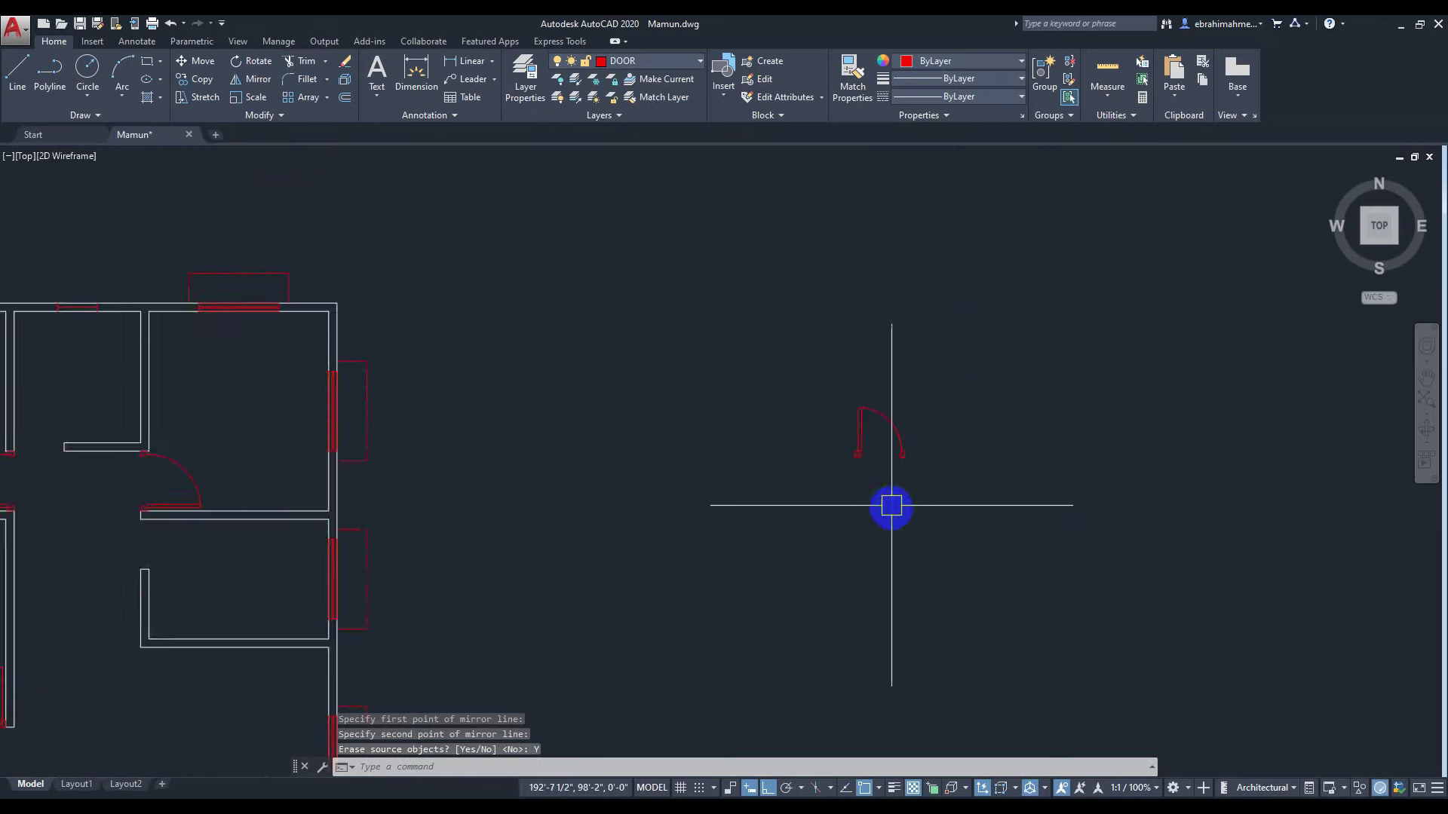
pyautogui.click(807, 374)
pyautogui.click(995, 578)
pyautogui.write('co')
pyautogui.press('Return')
pyautogui.scroll(8, 966, 540)
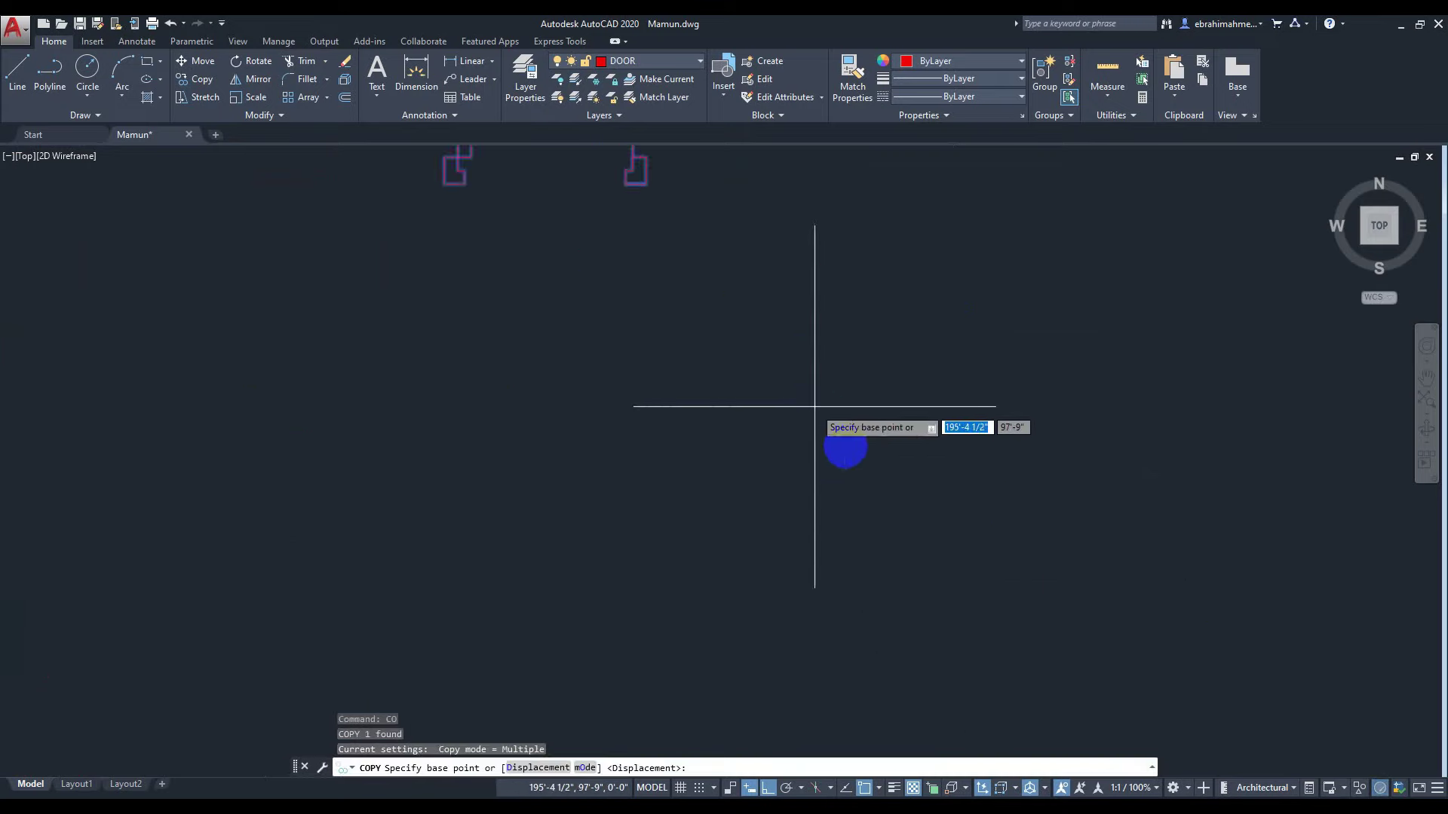
pyautogui.scroll(2, 928, 505)
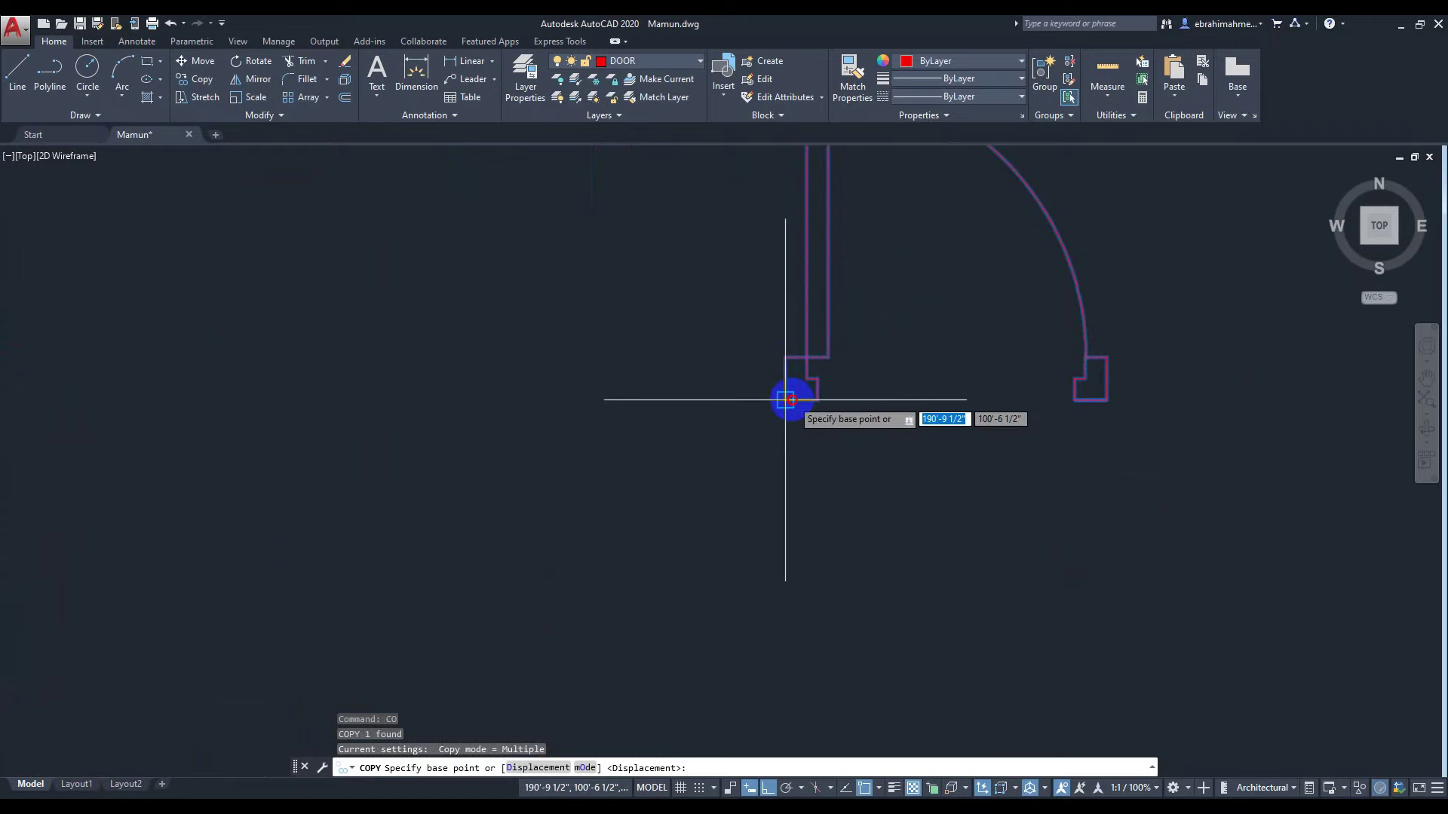
pyautogui.click(823, 428)
pyautogui.scroll(-4, 437, 469)
pyautogui.scroll(-8, 354, 460)
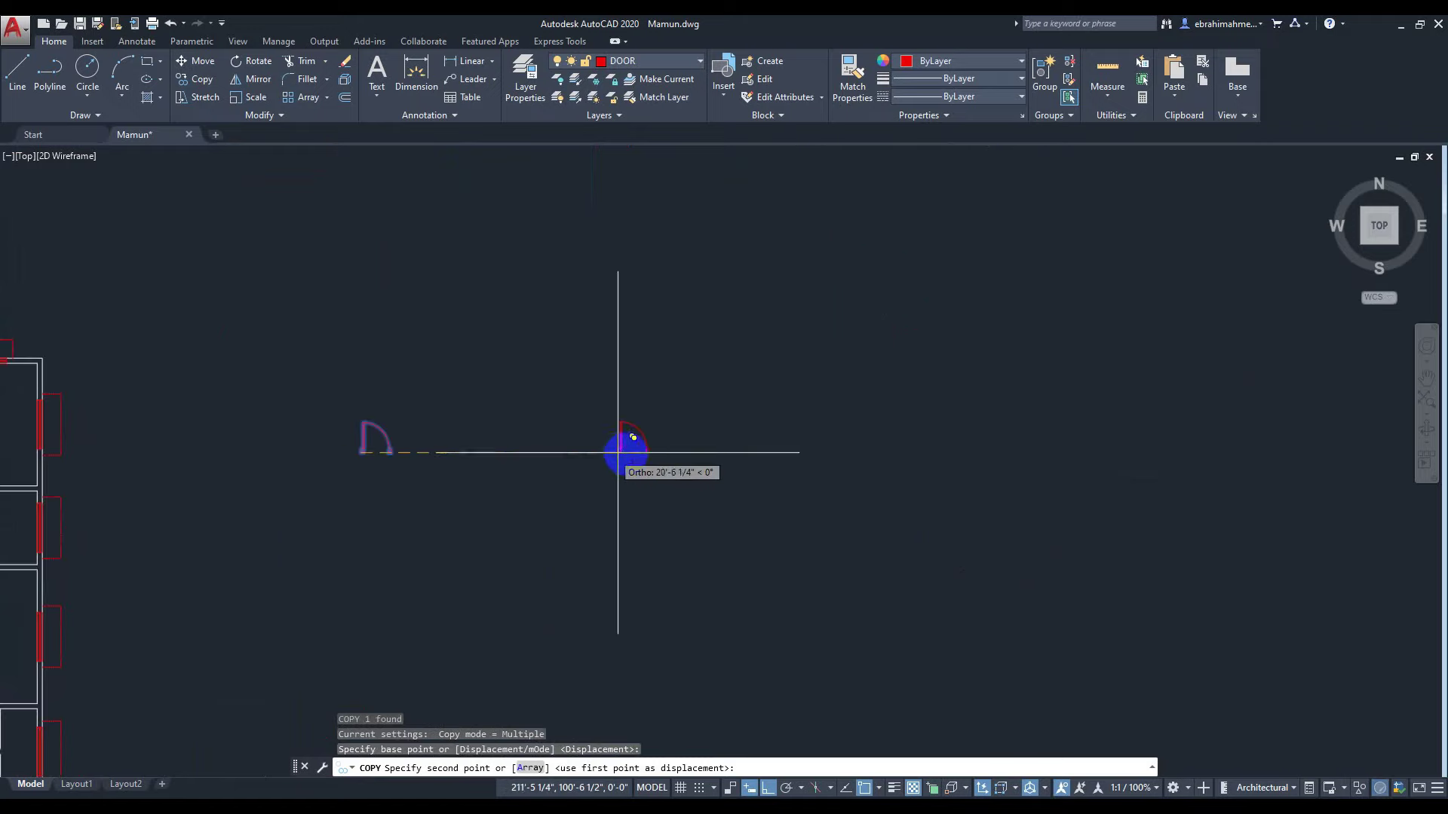
pyautogui.moveTo(161, 430); pyautogui.dragTo(1010, 443, button='middle')
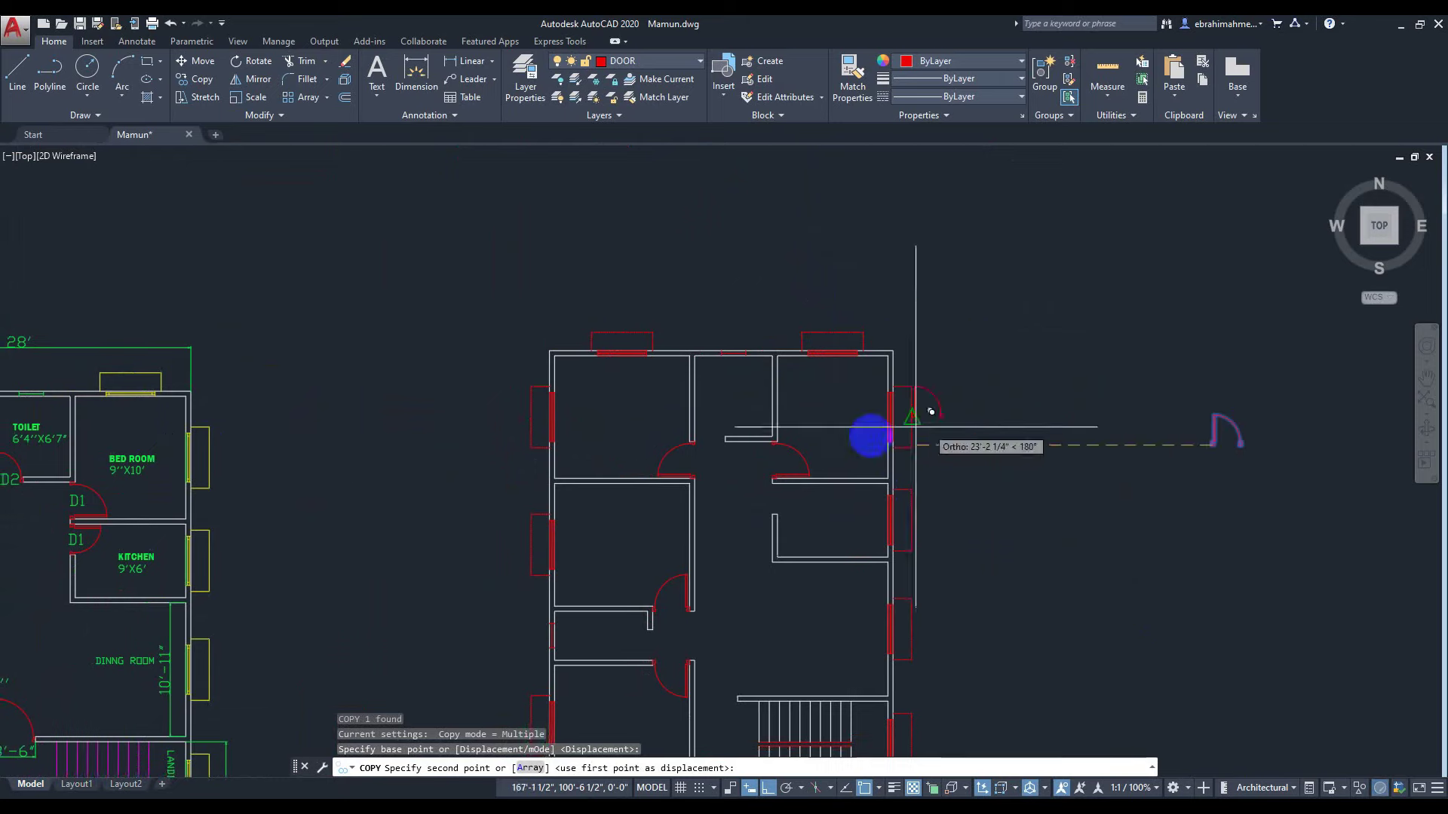
pyautogui.scroll(4, 735, 445)
pyautogui.scroll(6, 709, 447)
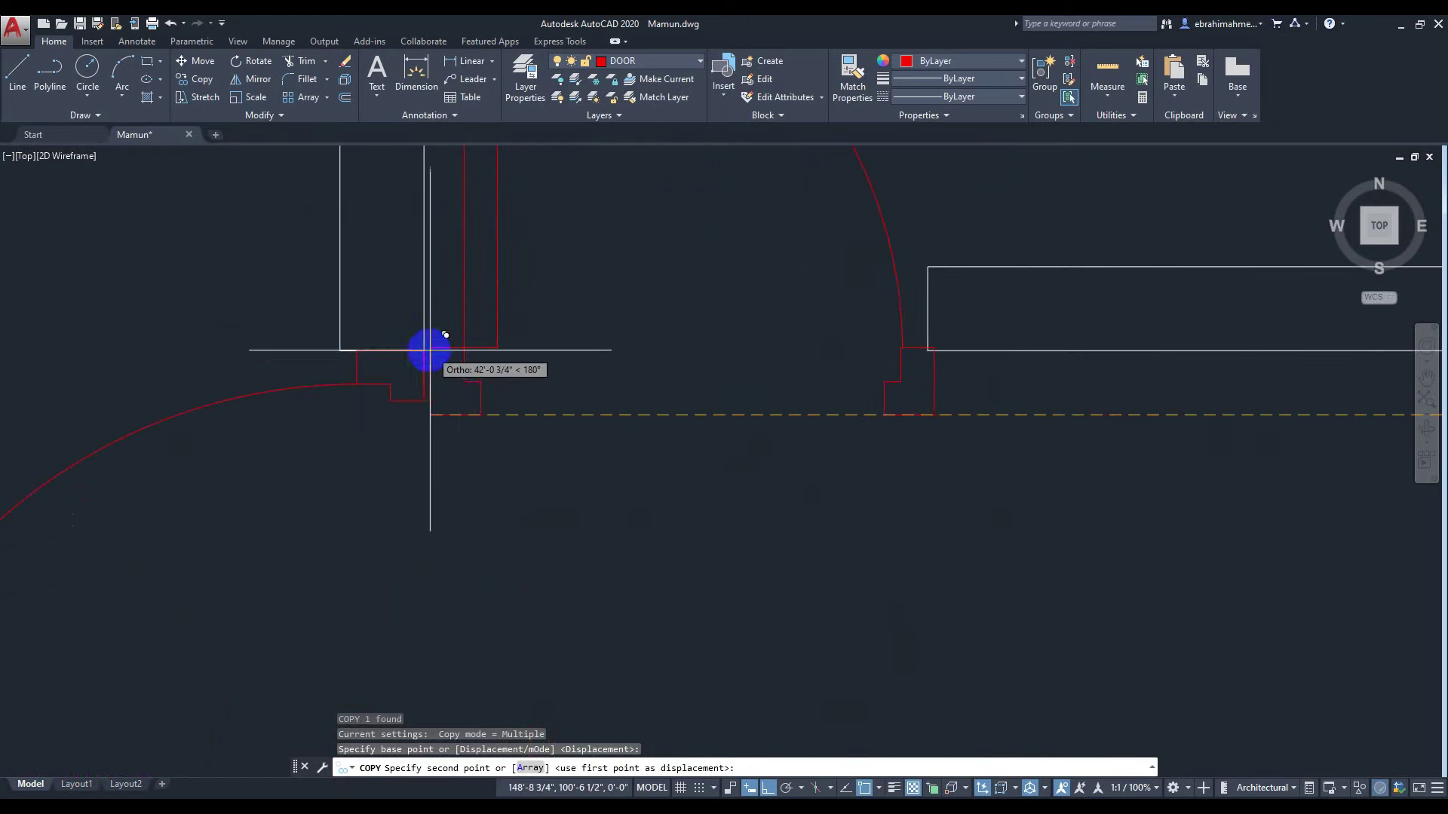
pyautogui.click(417, 349)
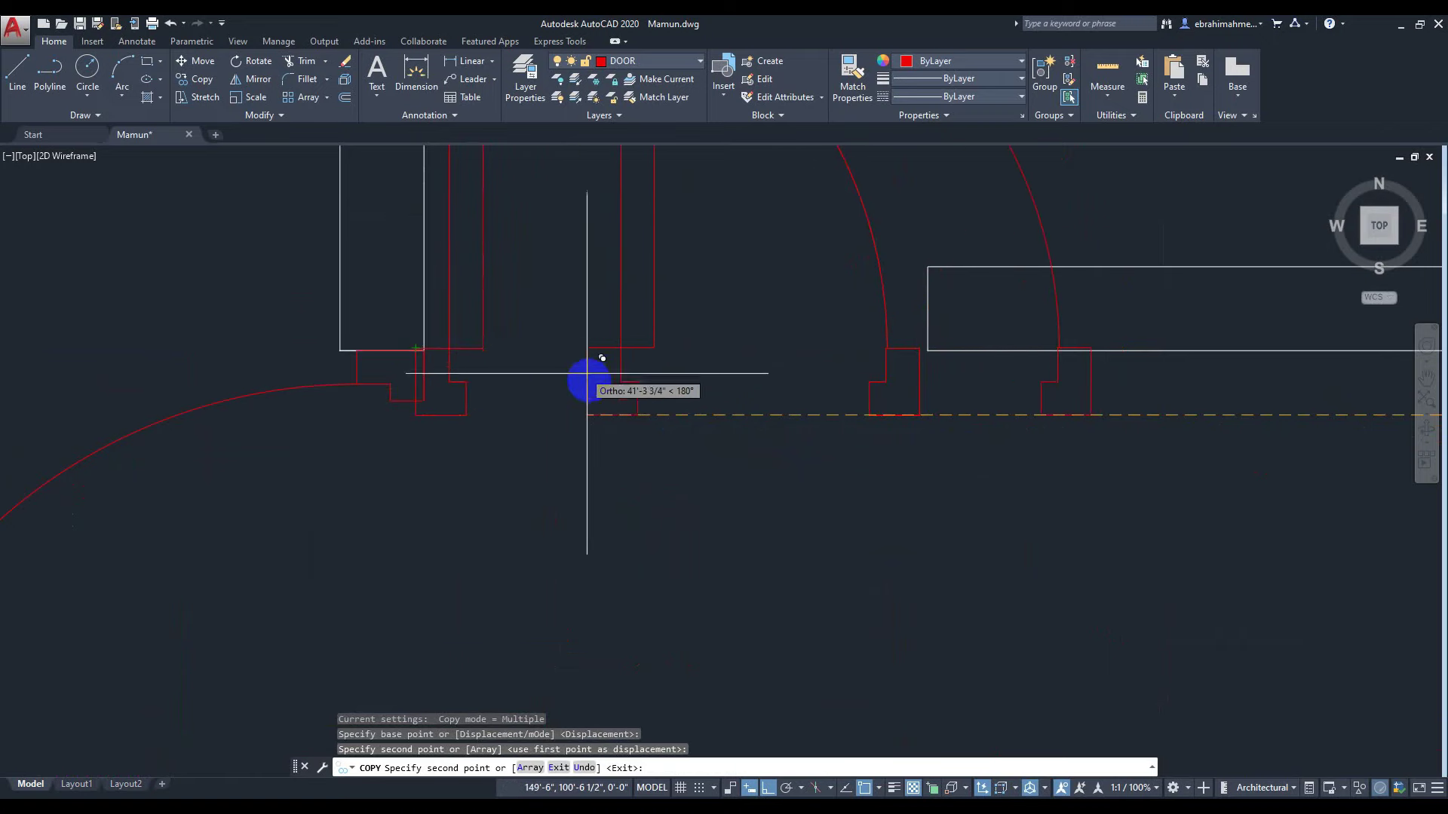
pyautogui.press('Escape')
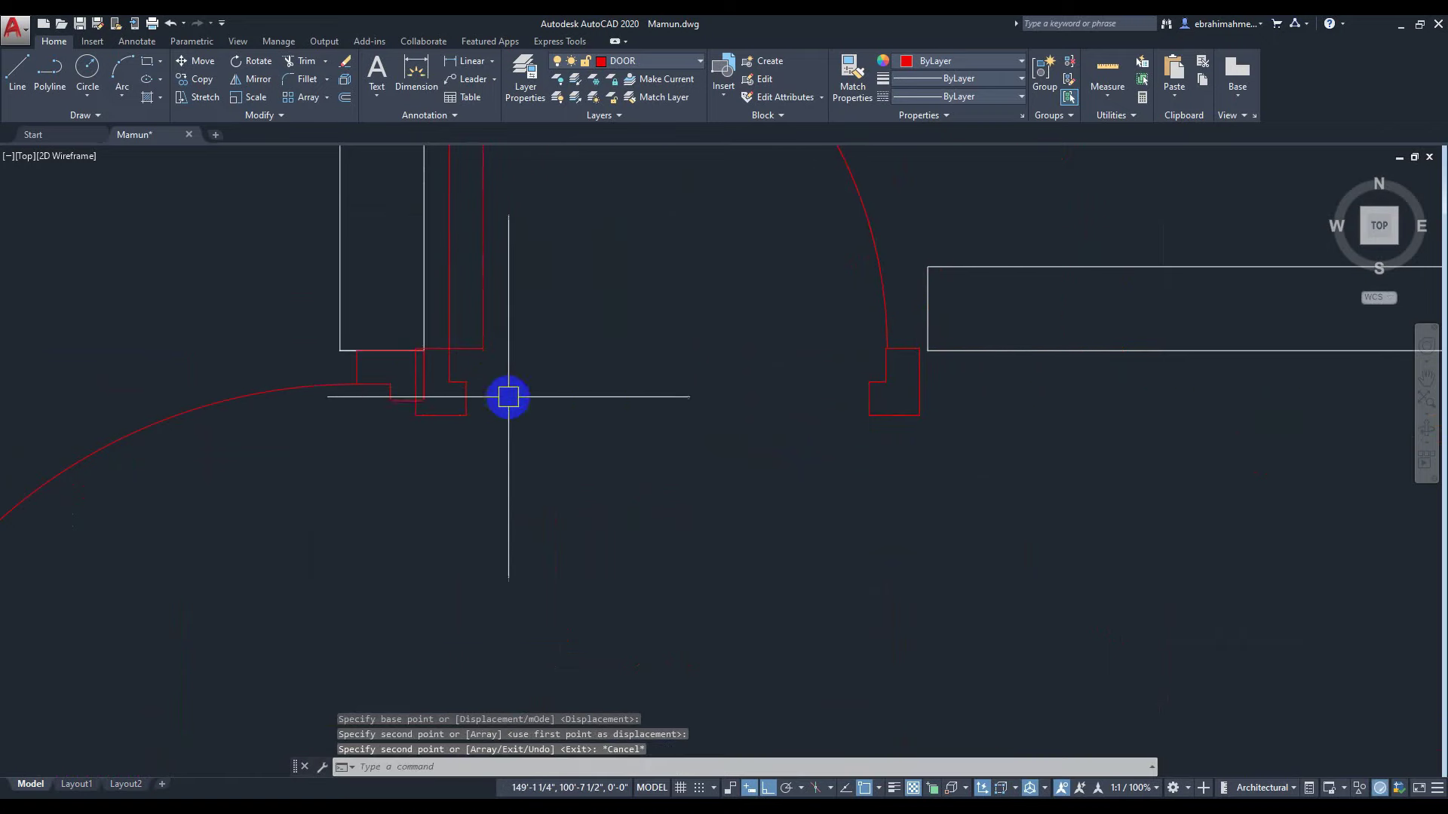
# Erase the misplaced Door2 copy at the upper toilet's doorway in the unlabelled plan.
pyautogui.click(462, 348)
pyautogui.press('Delete')
pyautogui.scroll(-6, 964, 430)
# Copy the spare Door2 by its left frame's lower outer corner to the wall-end corner at the upper toilet's doorway in the unlabelled plan.
pyautogui.moveTo(1335, 356); pyautogui.dragTo(883, 421, button='middle')
pyautogui.scroll(4, 961, 427)
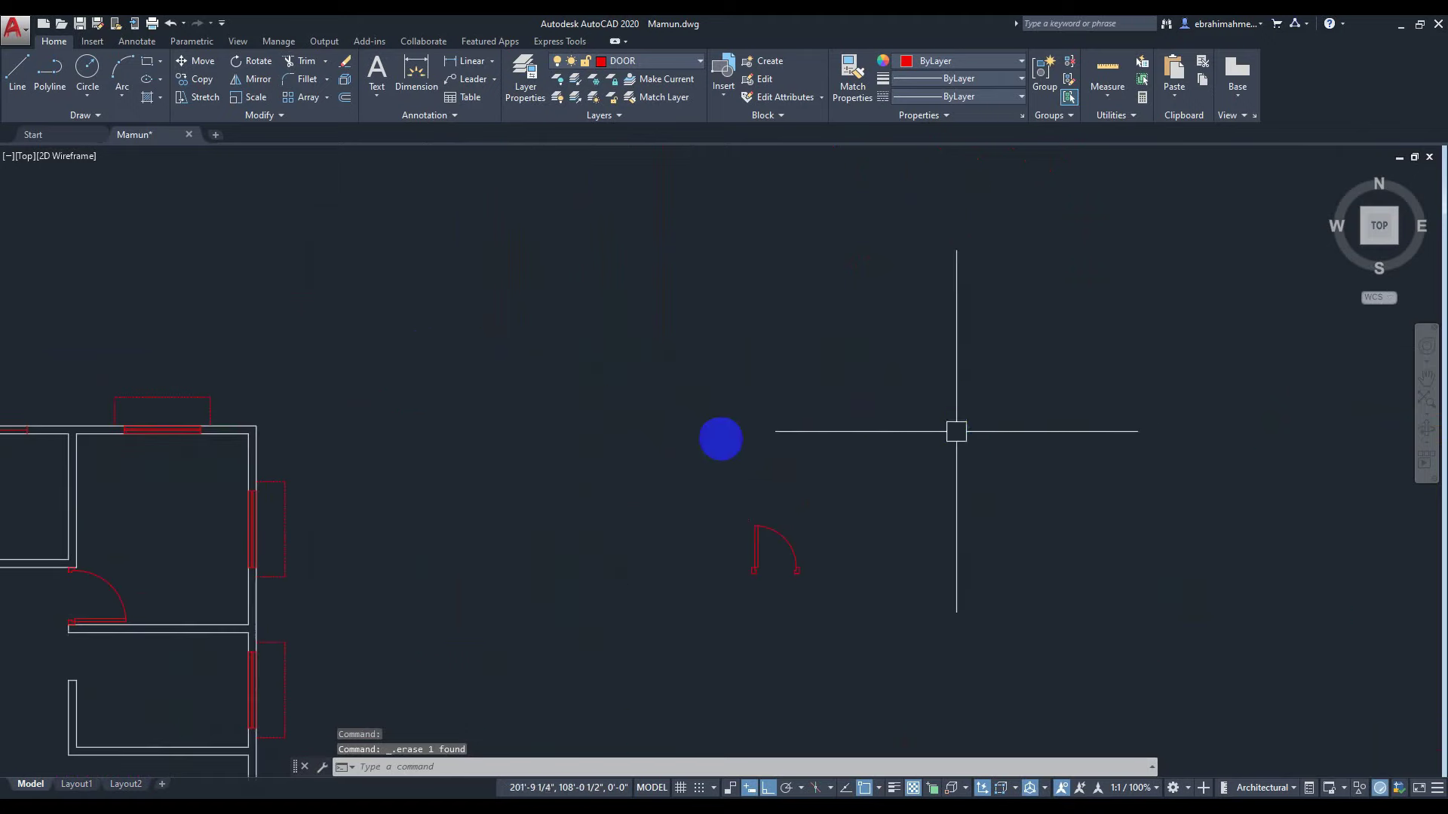
pyautogui.click(717, 517)
pyautogui.click(919, 636)
pyautogui.write('co')
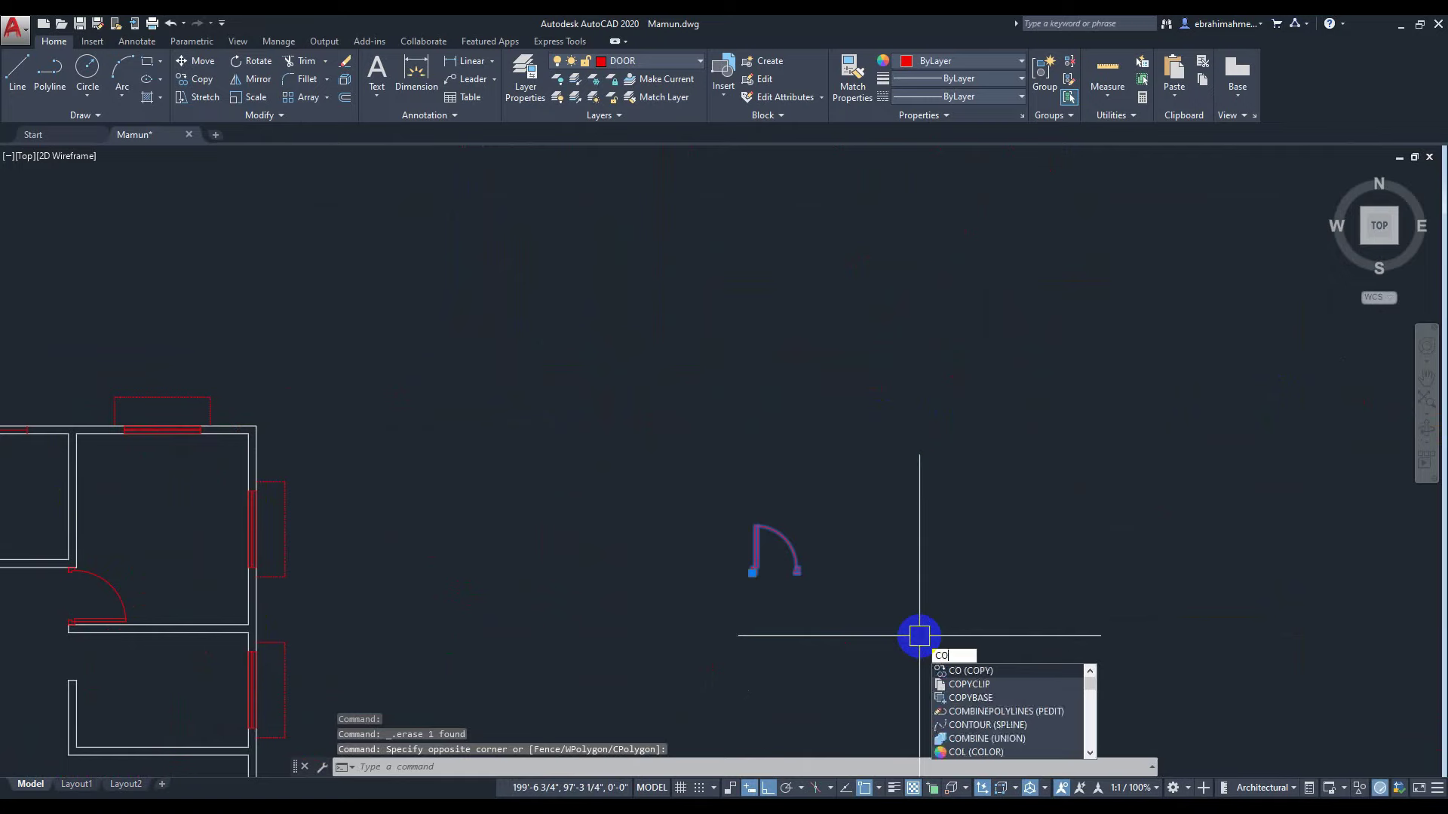
pyautogui.press('Return')
pyautogui.scroll(8, 754, 592)
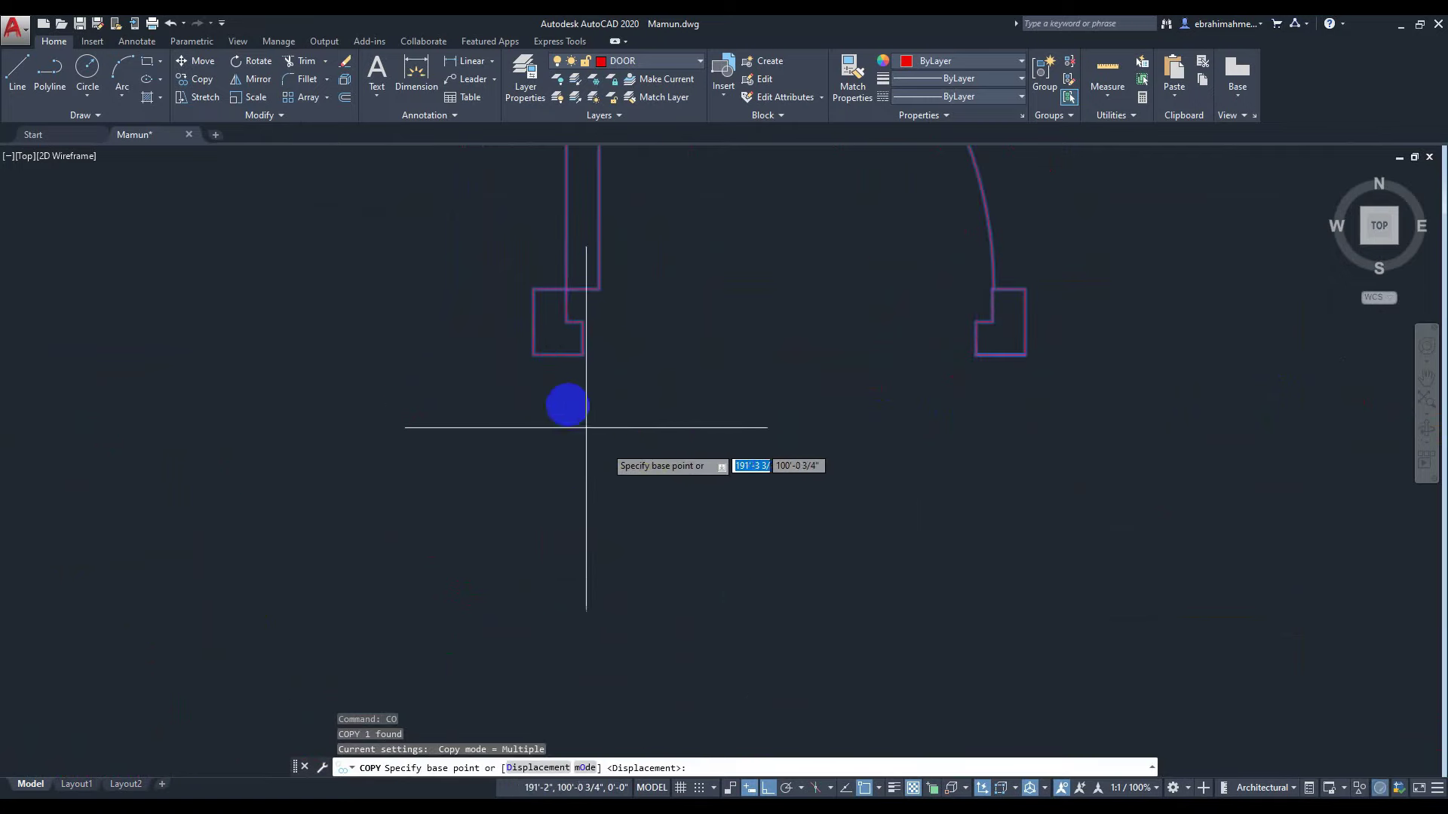
pyautogui.click(533, 354)
pyautogui.scroll(-10, 194, 458)
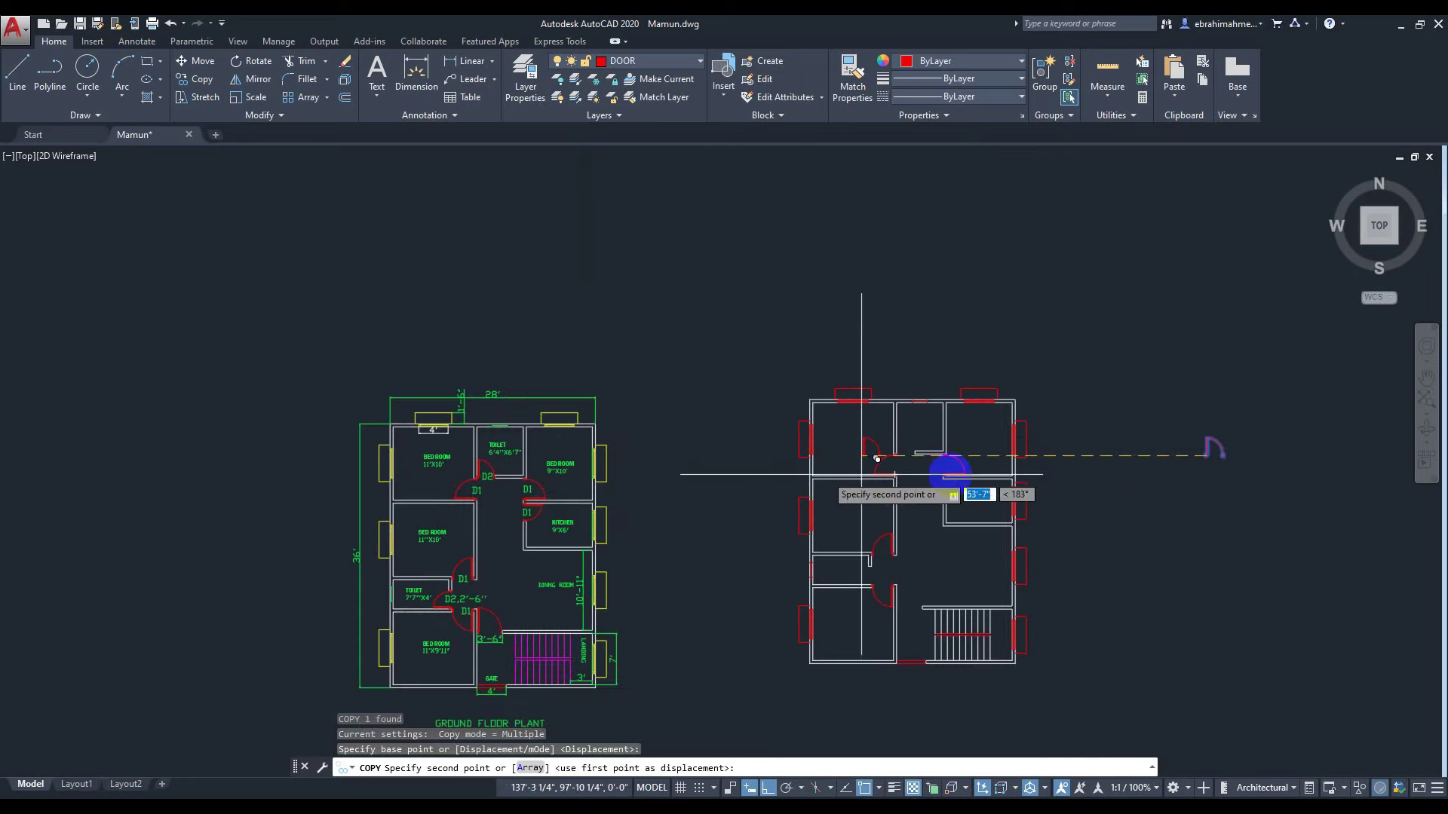
pyautogui.scroll(10, 947, 472)
pyautogui.scroll(5, 807, 522)
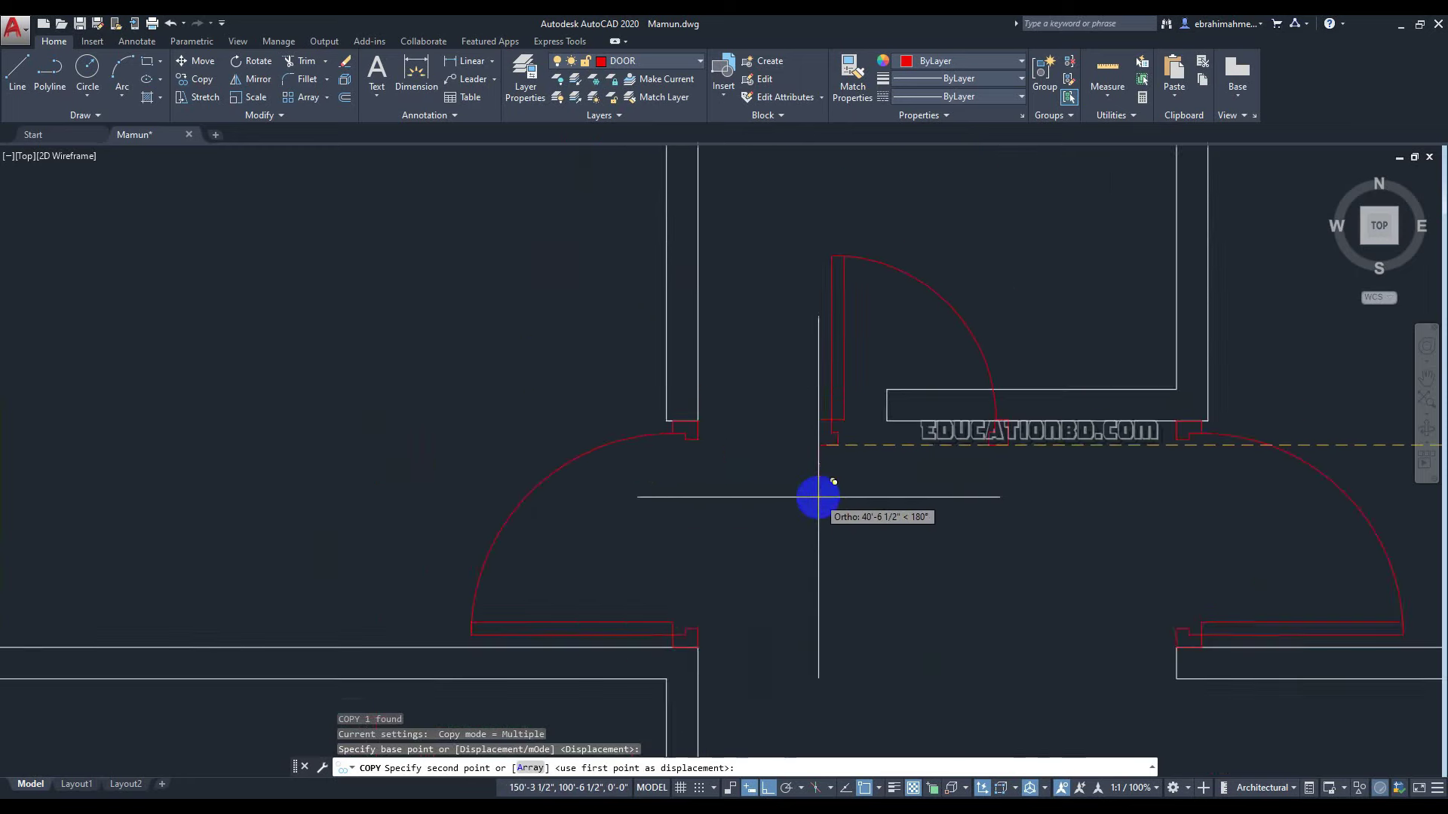
pyautogui.click(624, 376)
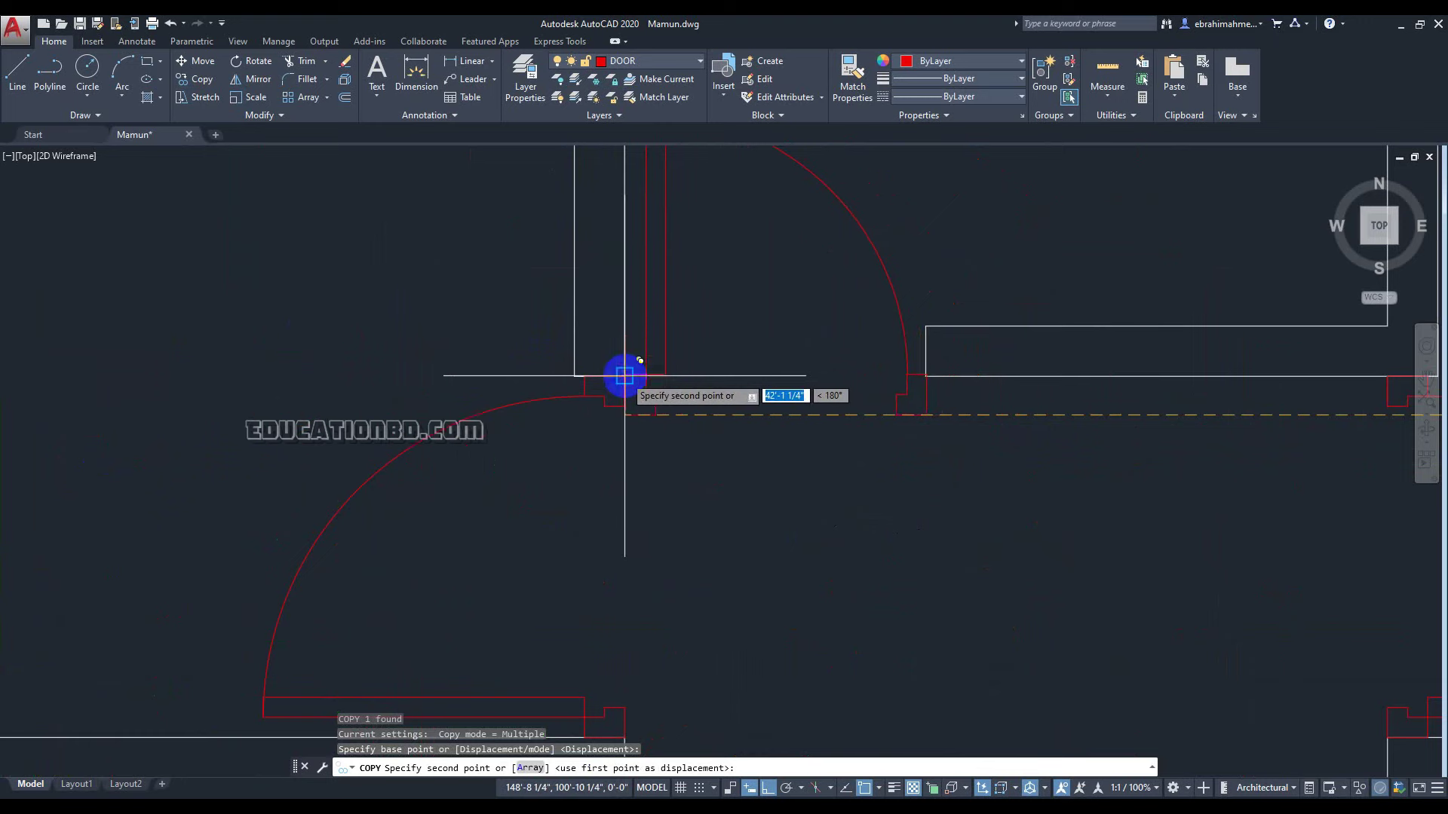
pyautogui.scroll(-6, 754, 497)
pyautogui.scroll(-6, 862, 558)
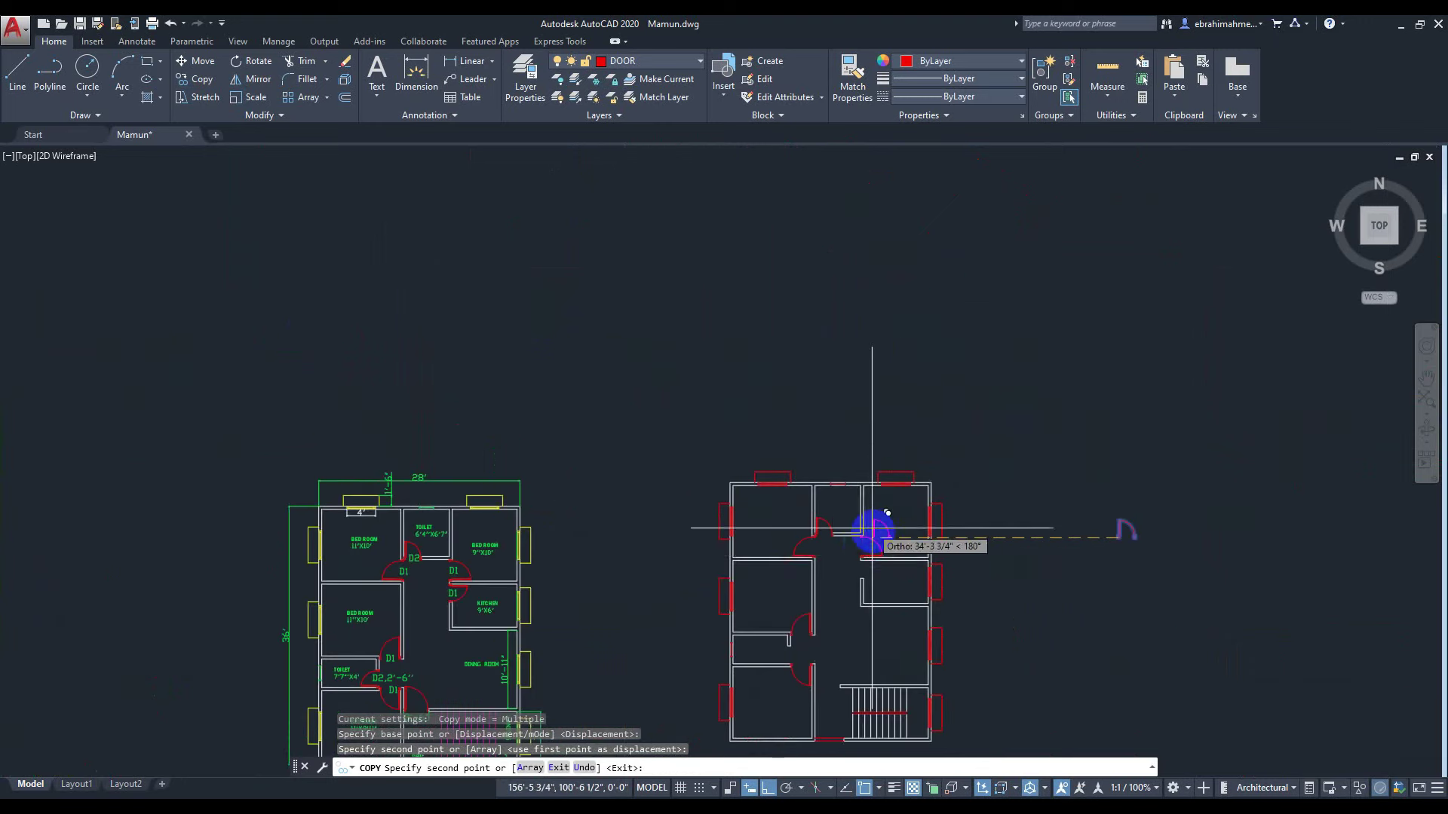
pyautogui.press('Escape')
# Rotate the spare Door2 beside the plans 90° counterclockwise about the outer top corner of its leaf.
pyautogui.moveTo(988, 521); pyautogui.dragTo(961, 388, button='middle')
pyautogui.moveTo(1077, 471); pyautogui.dragTo(1020, 452, button='middle')
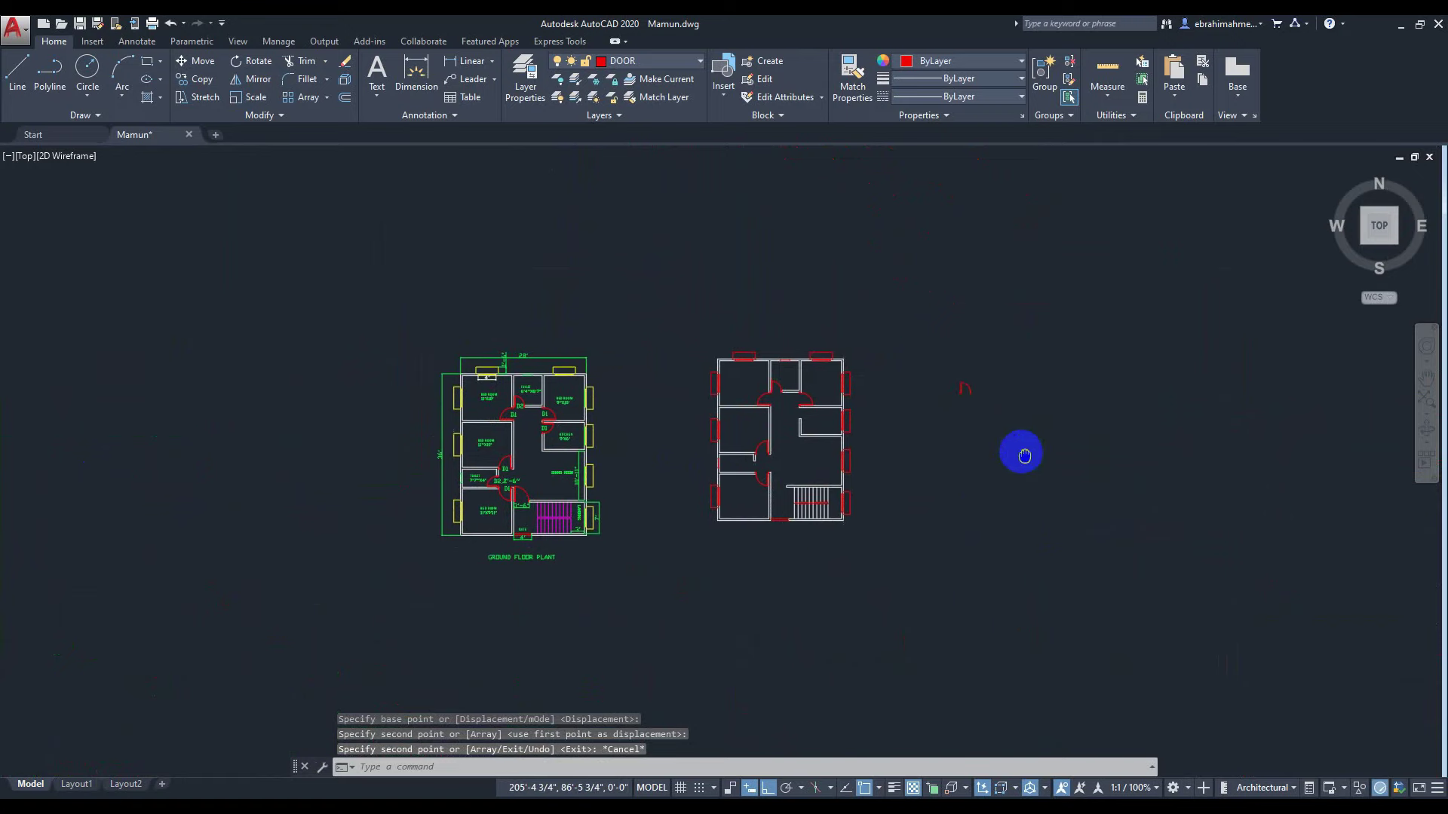
pyautogui.scroll(-2, 1214, 433)
pyautogui.moveTo(1240, 419); pyautogui.dragTo(905, 447, button='middle')
pyautogui.scroll(6, 905, 448)
pyautogui.scroll(4, 956, 499)
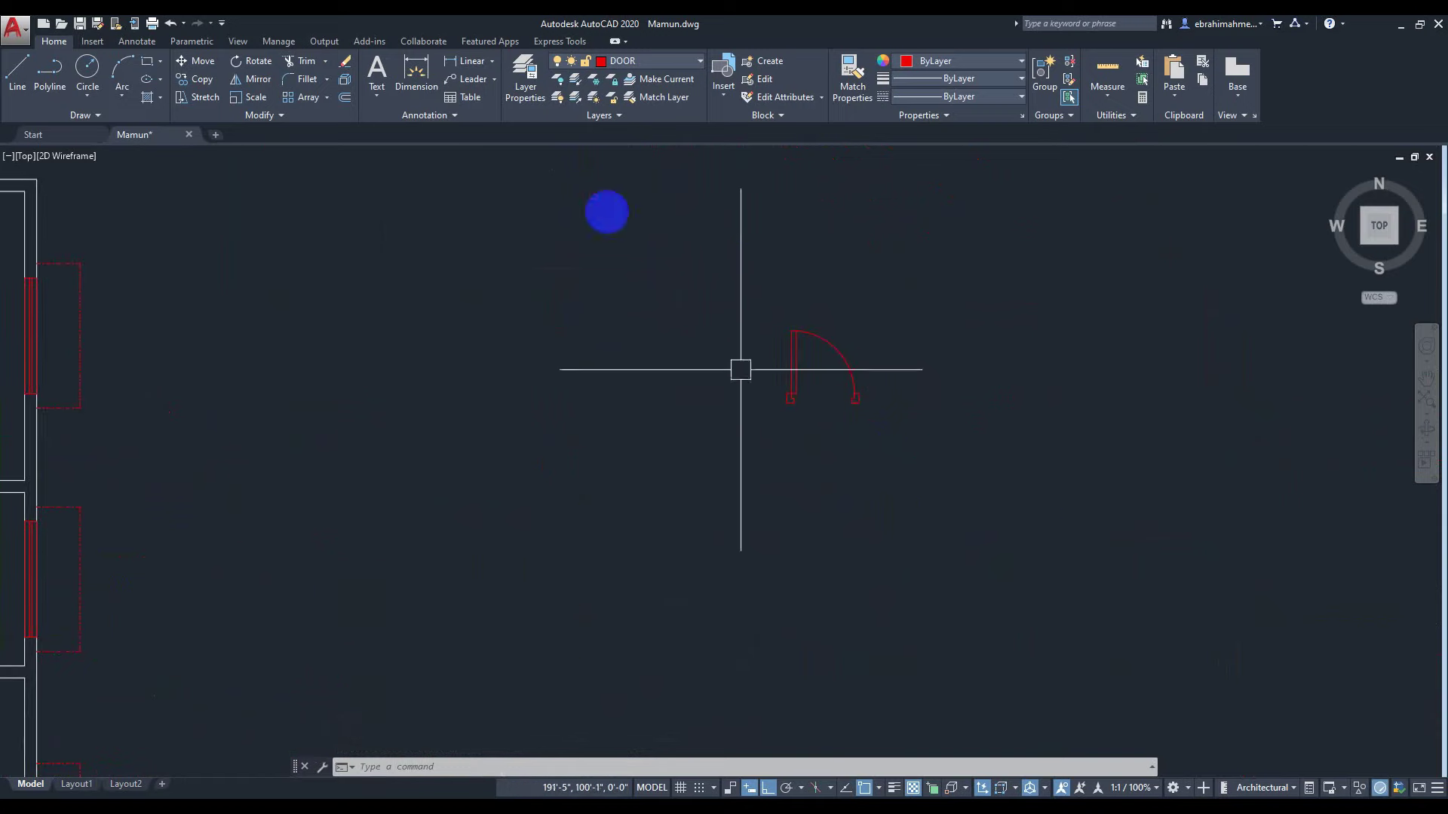
pyautogui.click(706, 233)
pyautogui.click(1034, 488)
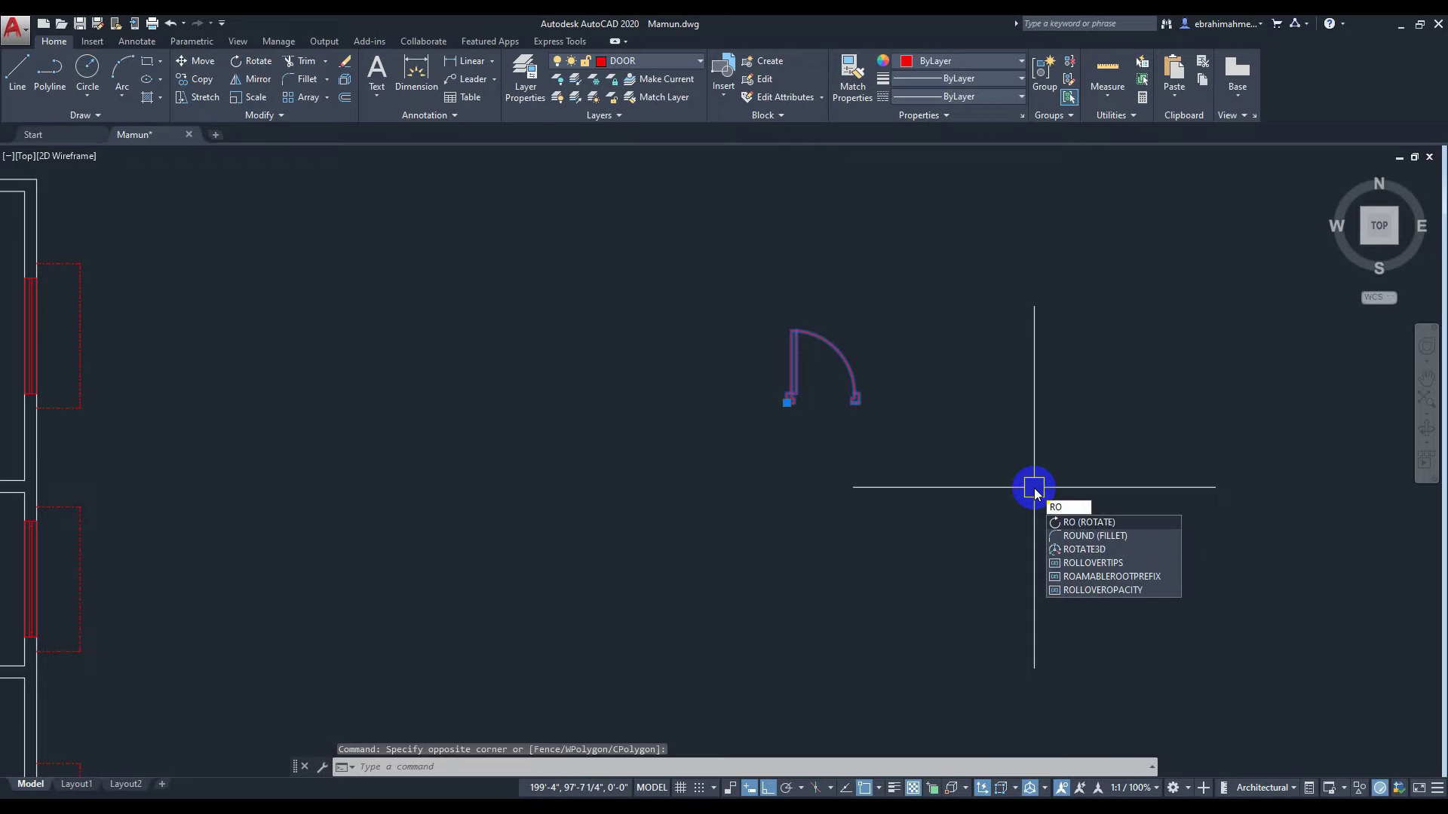
pyautogui.press('Return')
pyautogui.scroll(6, 824, 453)
pyautogui.moveTo(821, 392); pyautogui.dragTo(912, 566, button='middle')
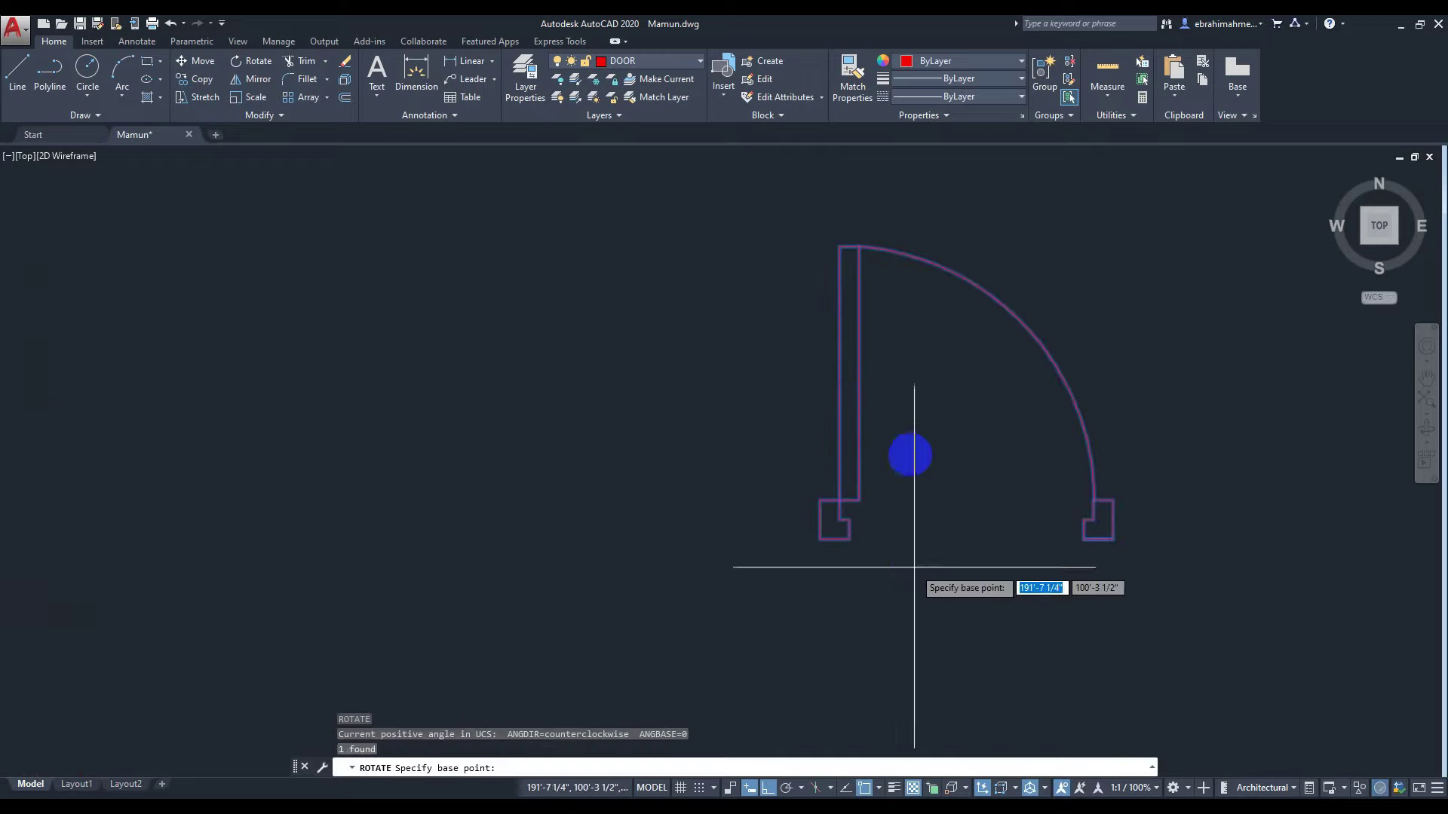
pyautogui.click(840, 246)
pyautogui.scroll(-4, 586, 401)
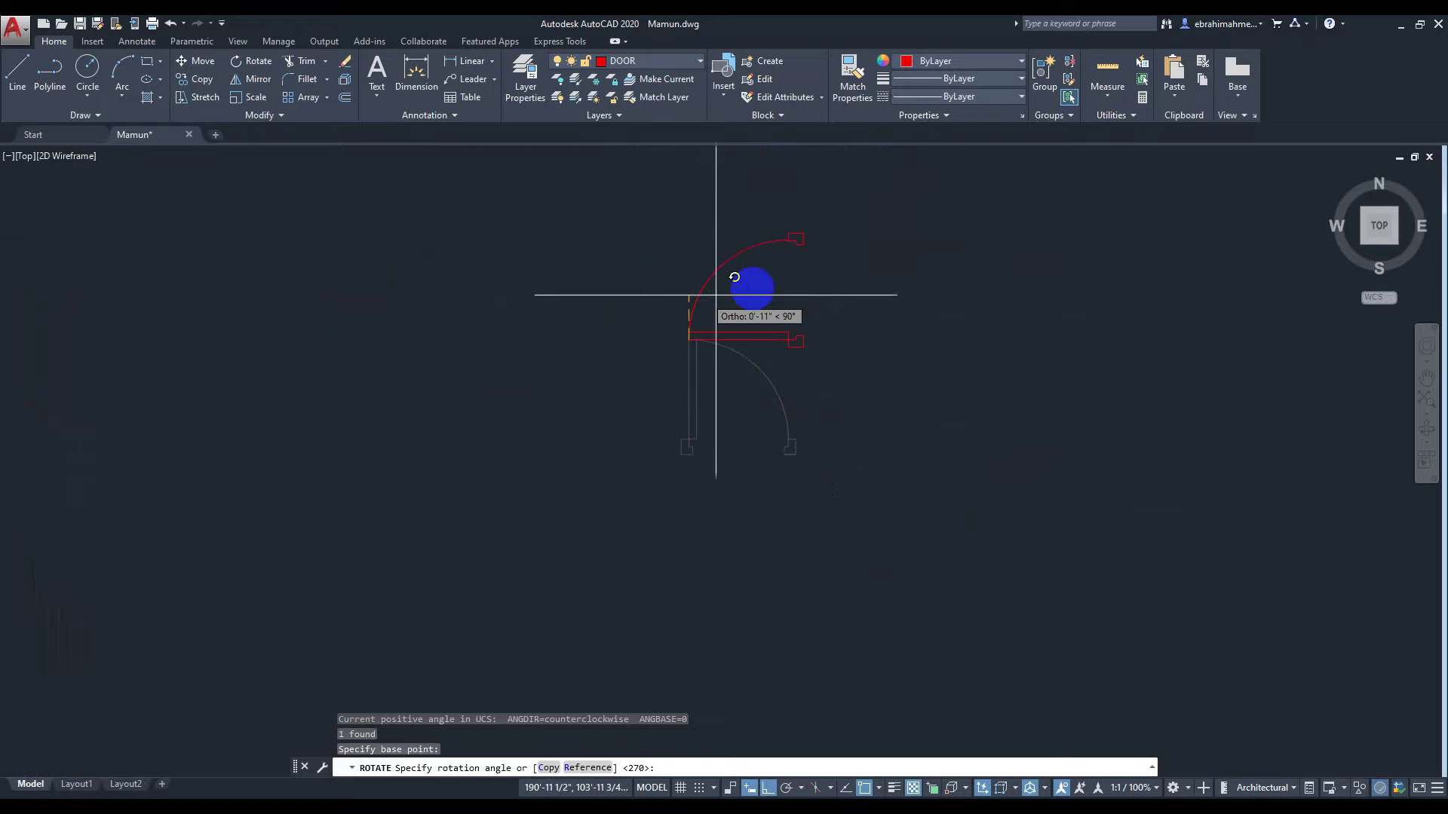
pyautogui.click(677, 259)
# Copy the rotated Door2 by its lower frame's outer corner to the end of the lower toilet's bottom wall in the unlabelled plan.
pyautogui.scroll(-5, 301, 485)
pyautogui.moveTo(301, 485); pyautogui.dragTo(944, 533, button='middle')
pyautogui.scroll(7, 803, 477)
pyautogui.click(615, 272)
pyautogui.click(950, 531)
pyautogui.write('c')
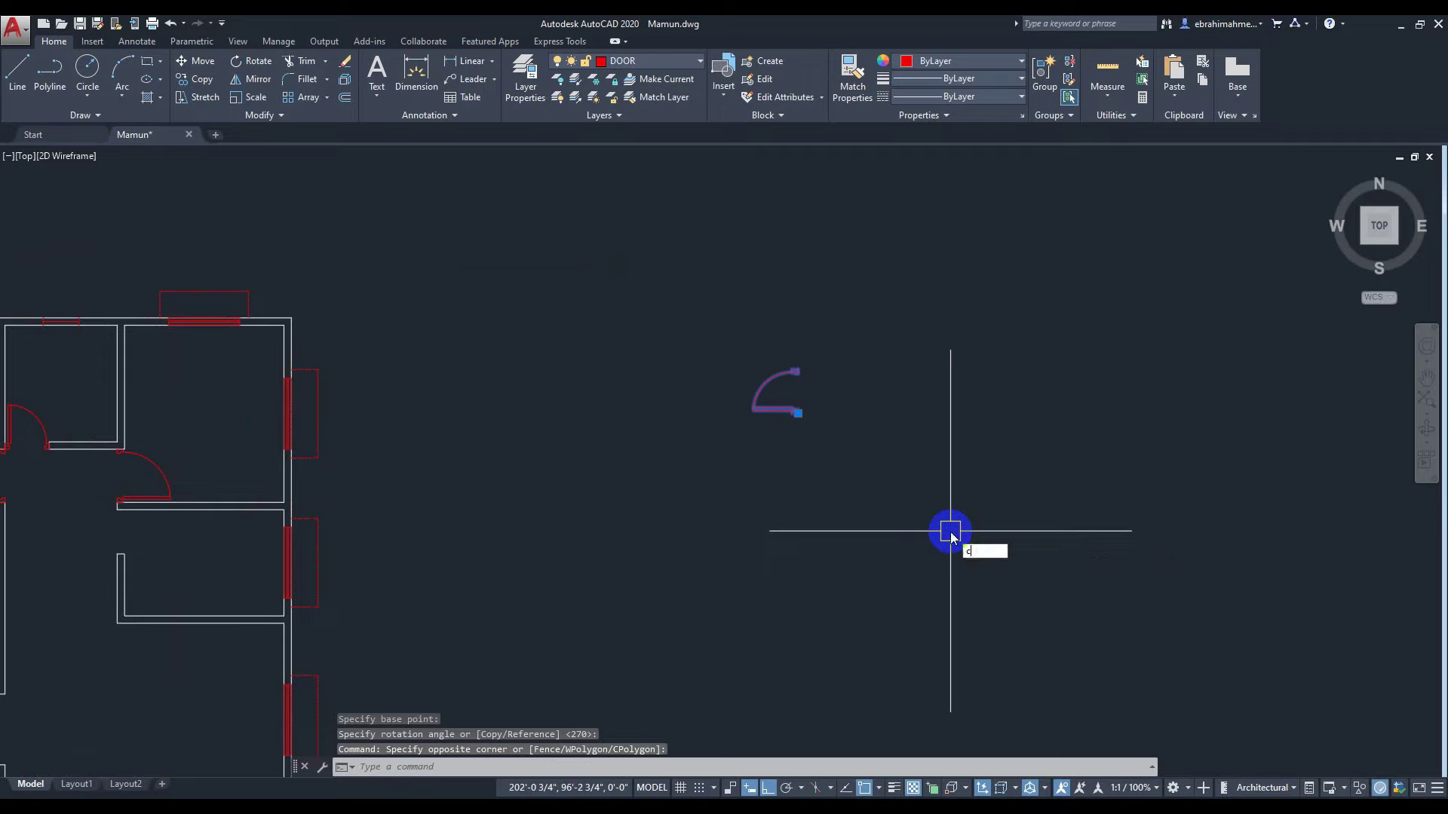
pyautogui.write('o')
pyautogui.press('Return')
pyautogui.scroll(2, 879, 453)
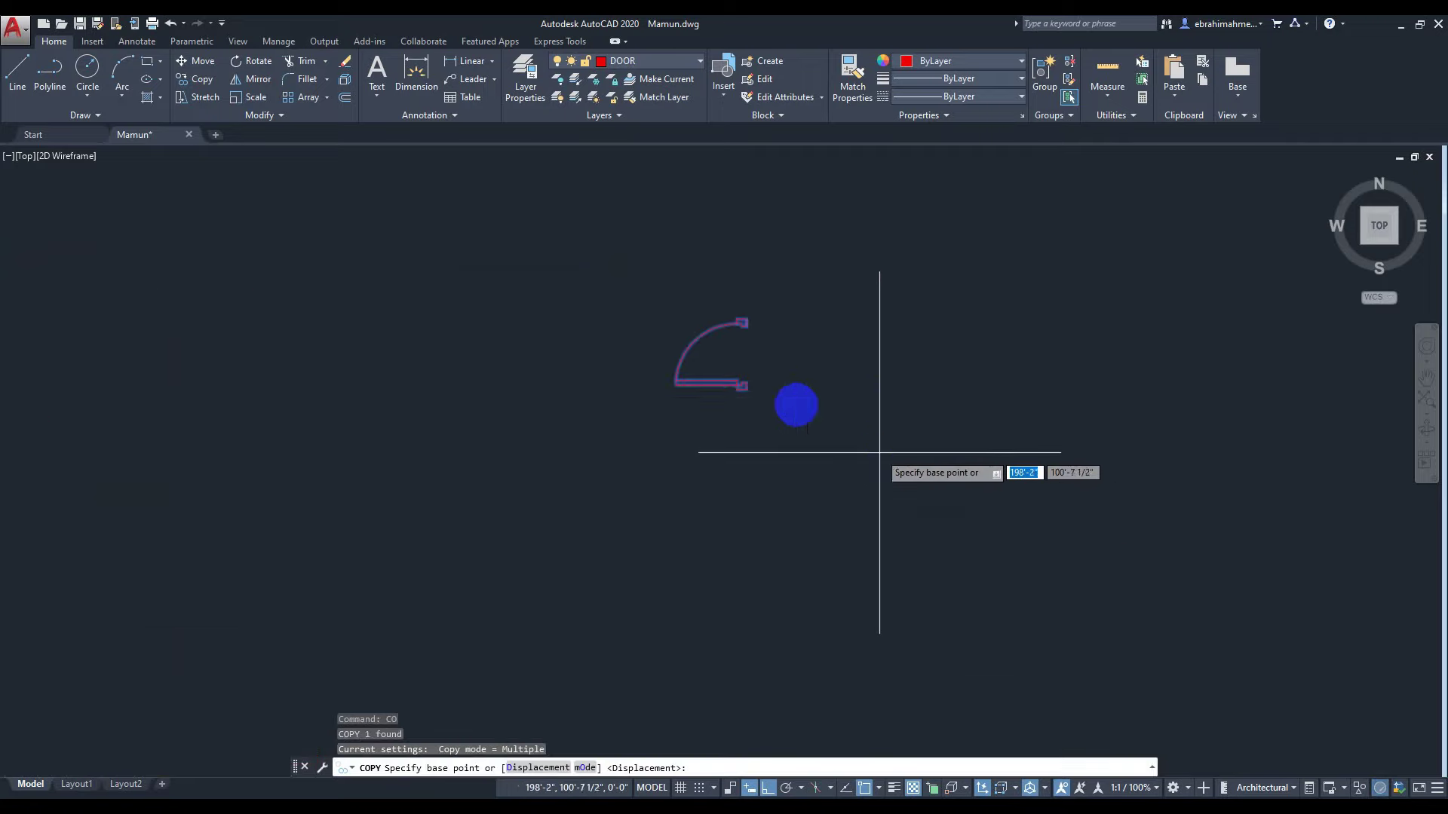
pyautogui.scroll(2, 877, 452)
pyautogui.scroll(2, 838, 423)
pyautogui.moveTo(838, 423); pyautogui.dragTo(888, 465, button='middle')
pyautogui.scroll(4, 830, 427)
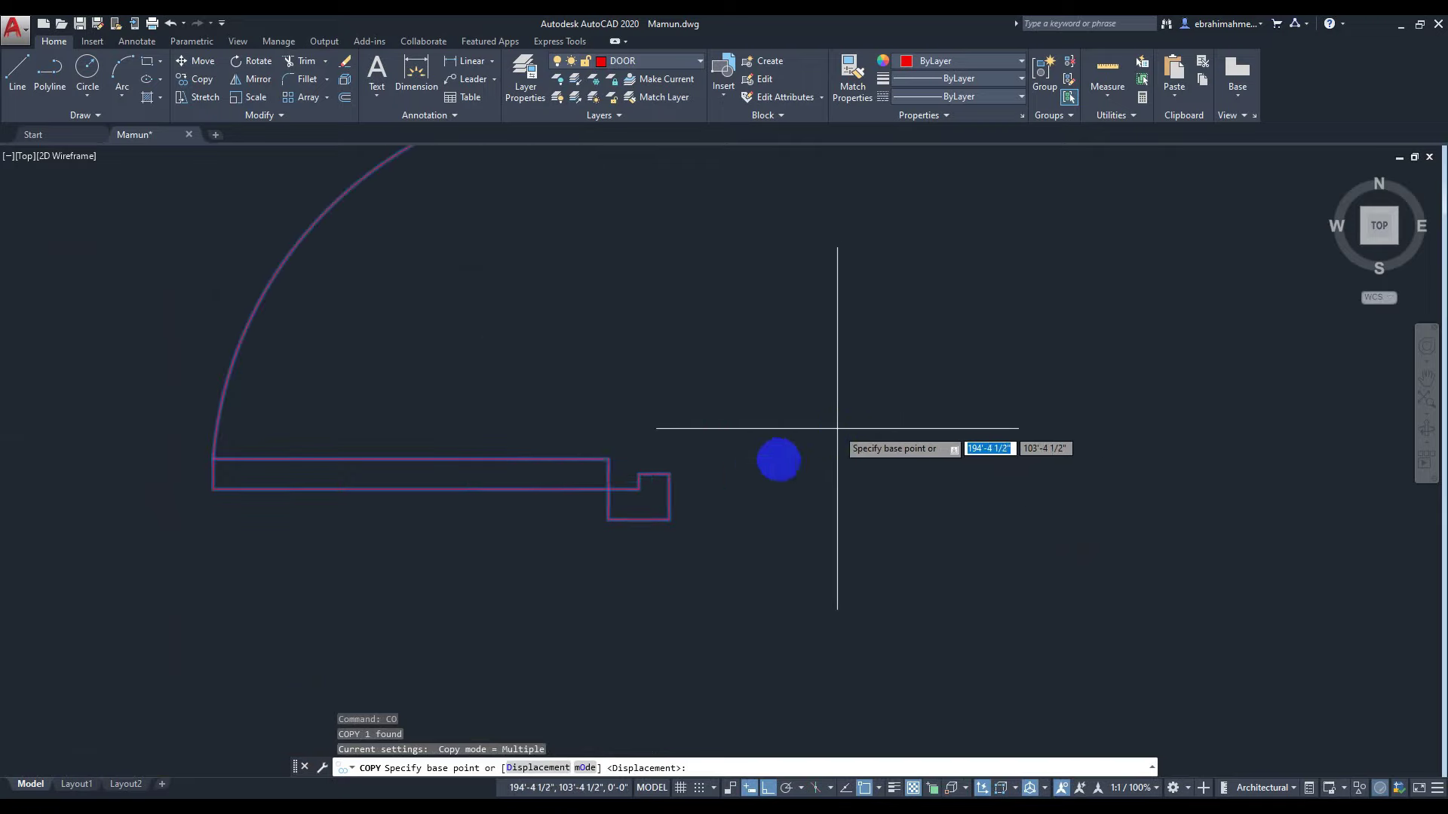
pyautogui.click(669, 519)
pyautogui.scroll(-6, 518, 527)
pyautogui.moveTo(382, 550)
pyautogui.mouseDown(button='middle')
pyautogui.moveTo(604, 495)
pyautogui.moveTo(633, 385)
pyautogui.moveTo(684, 347)
pyautogui.mouseUp(button='middle')
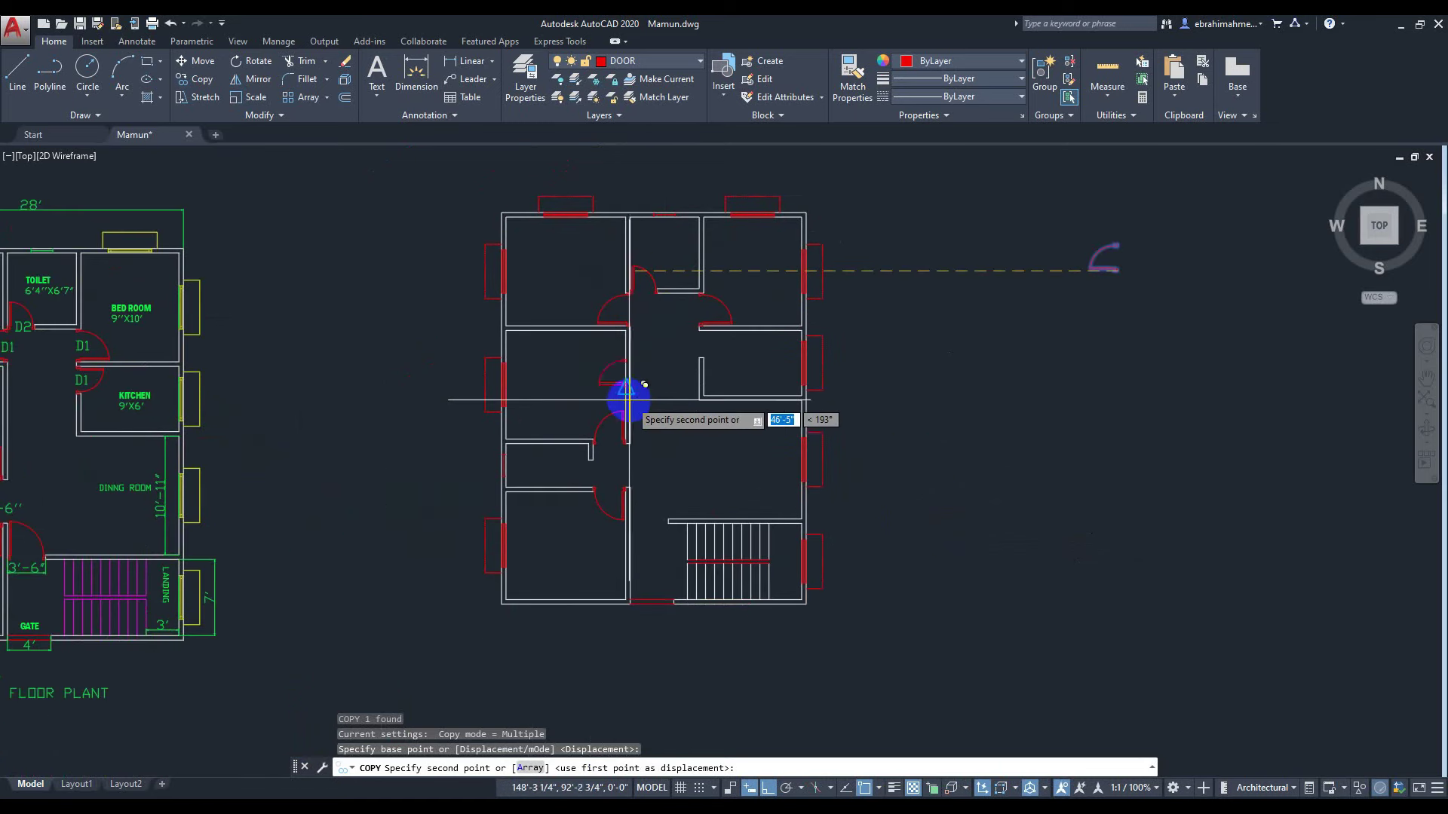
pyautogui.scroll(-3, 623, 400)
pyautogui.scroll(8, 638, 371)
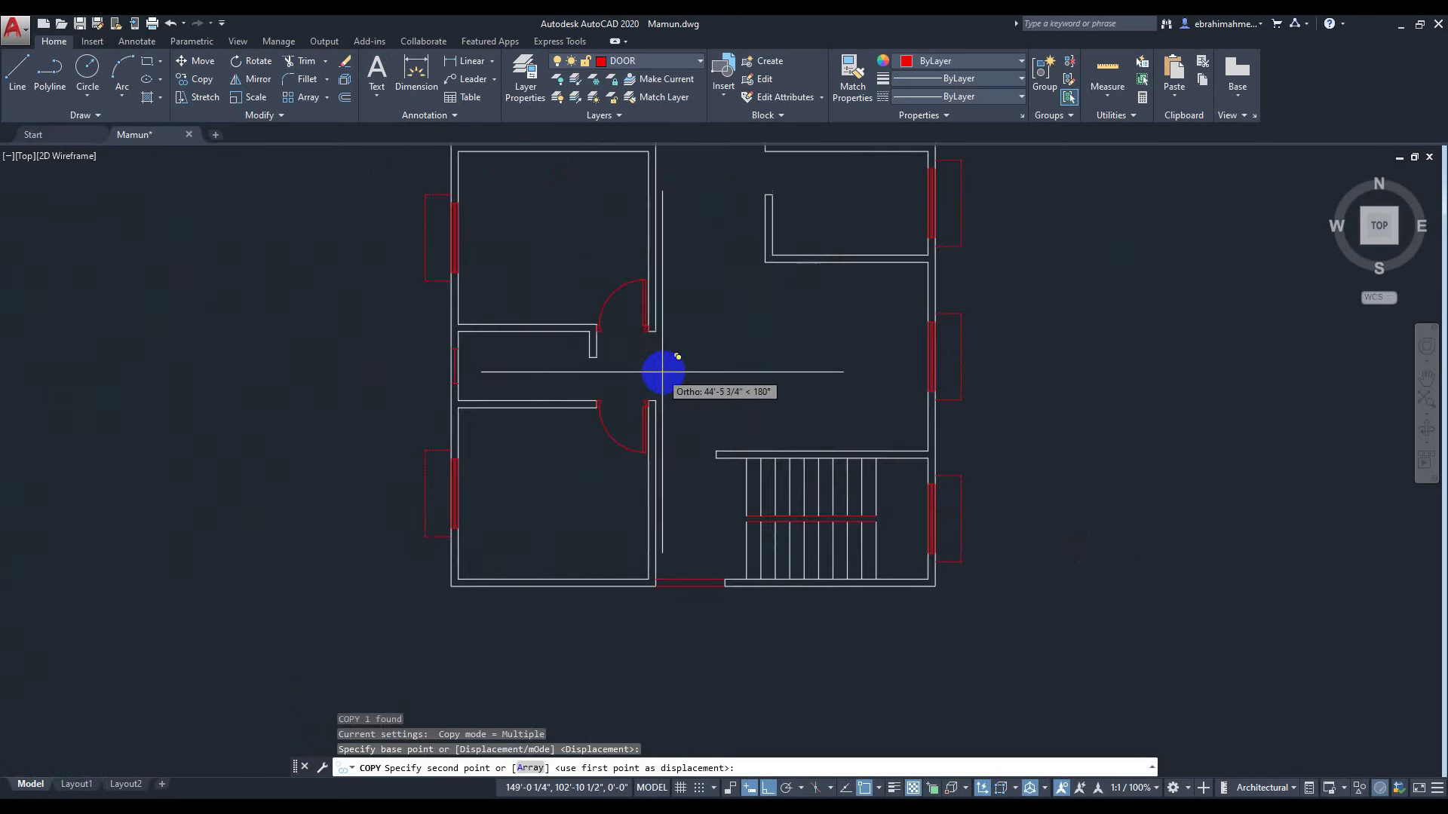
pyautogui.scroll(2, 603, 410)
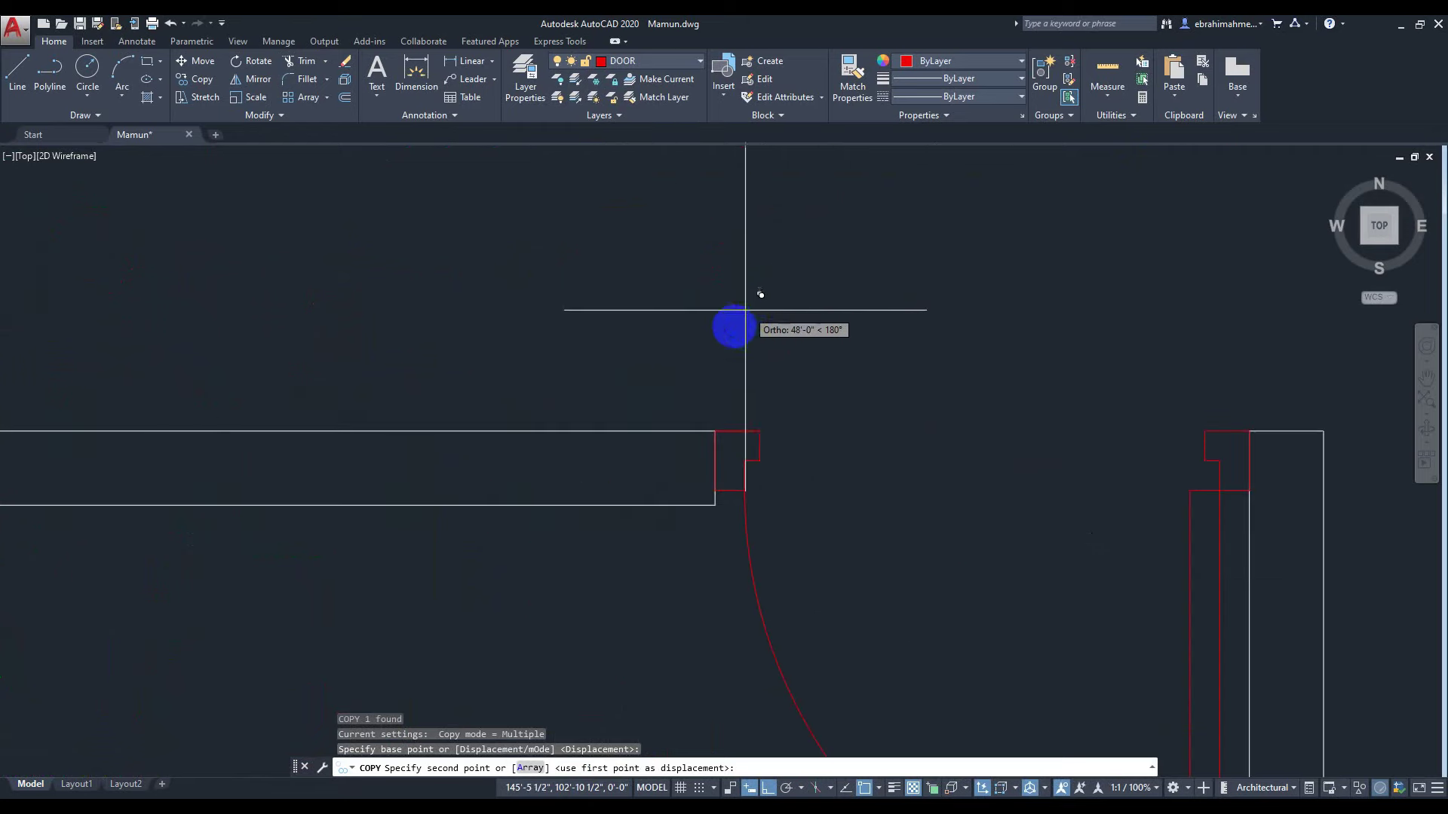
pyautogui.click(715, 432)
pyautogui.scroll(-6, 937, 381)
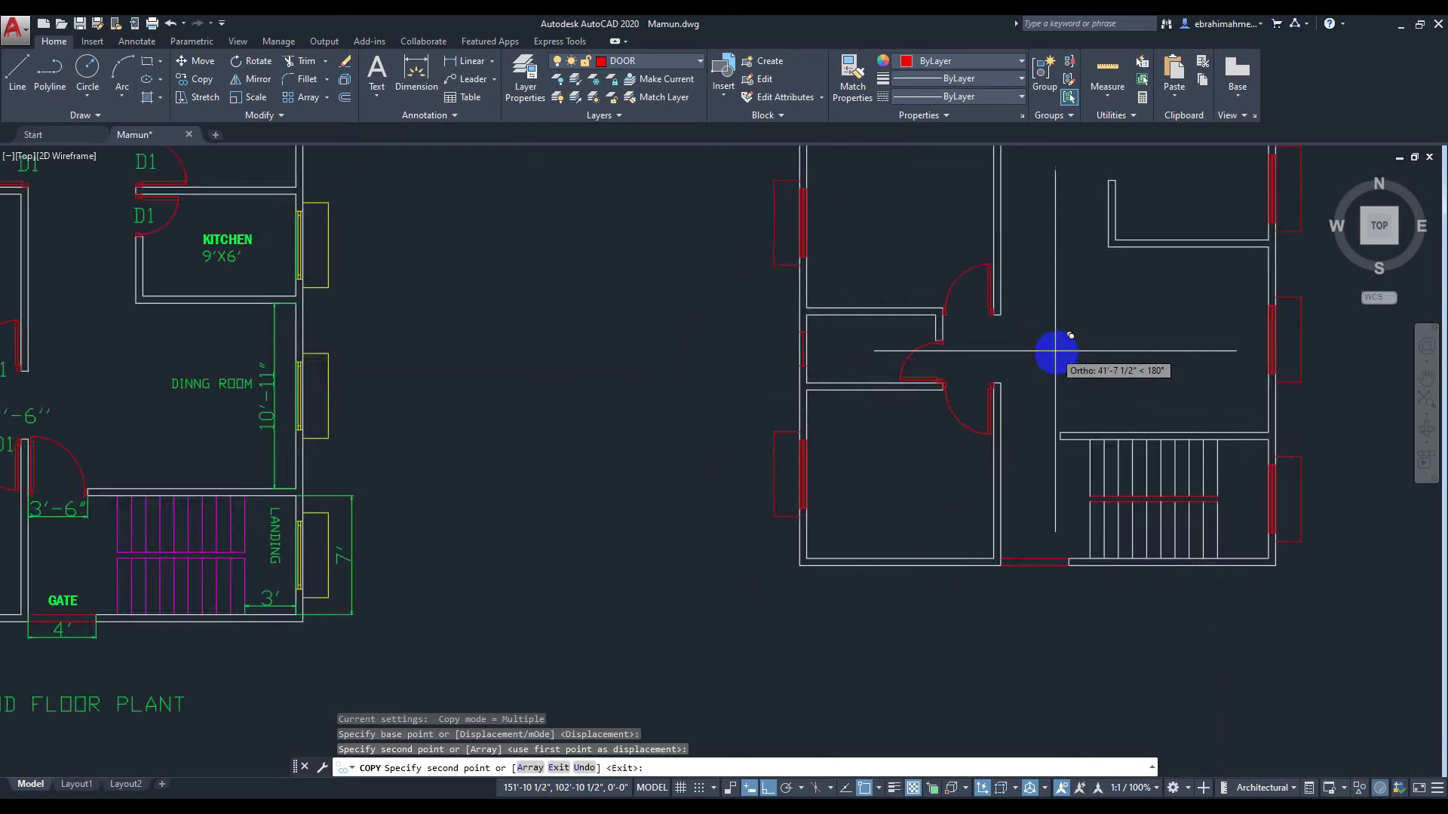
pyautogui.scroll(-4, 829, 395)
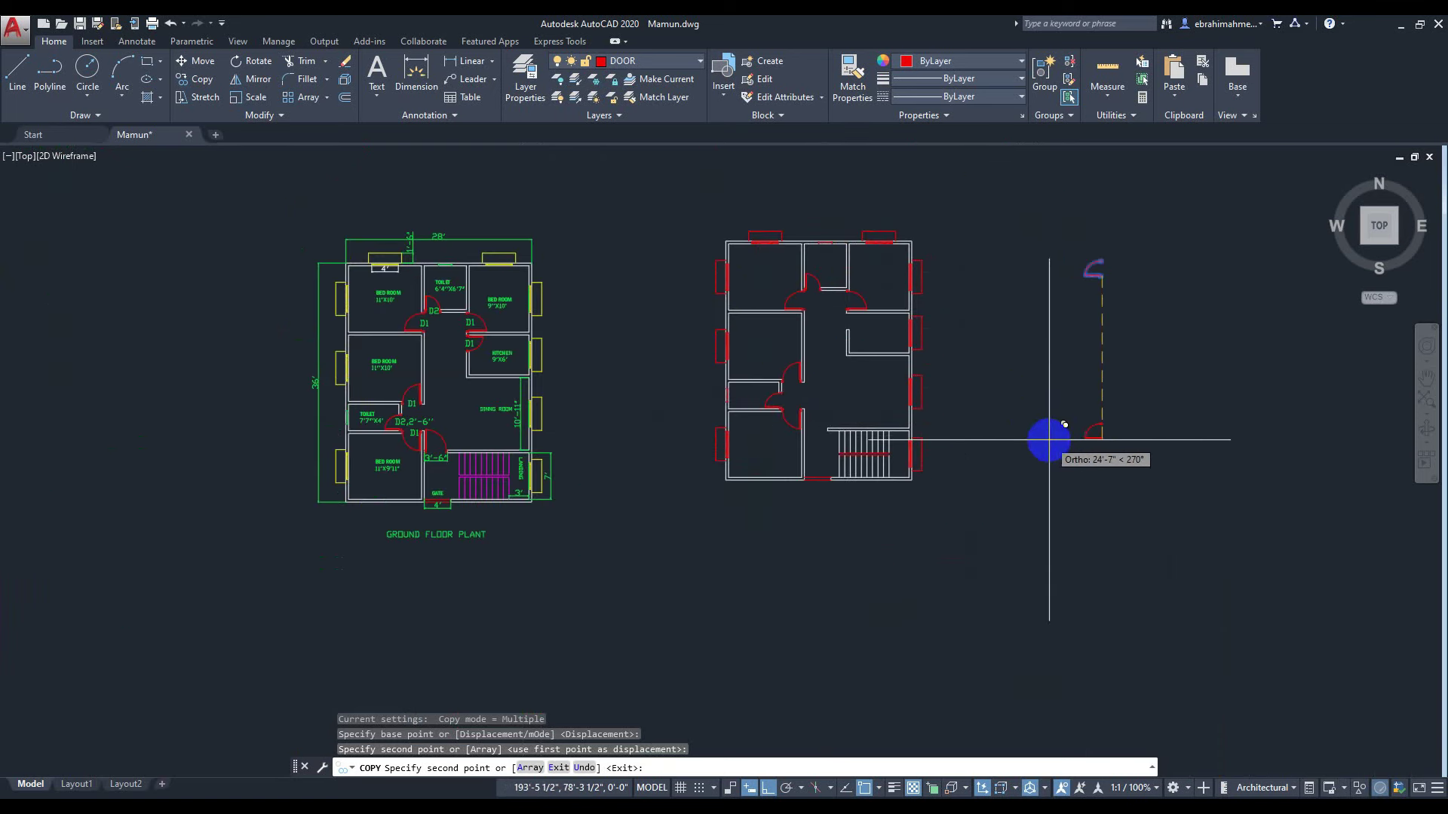
pyautogui.press('Escape')
# Rotate the spare Door2 by 180° about its lower frame's outer corner.
pyautogui.moveTo(1117, 445); pyautogui.dragTo(1082, 421, button='middle')
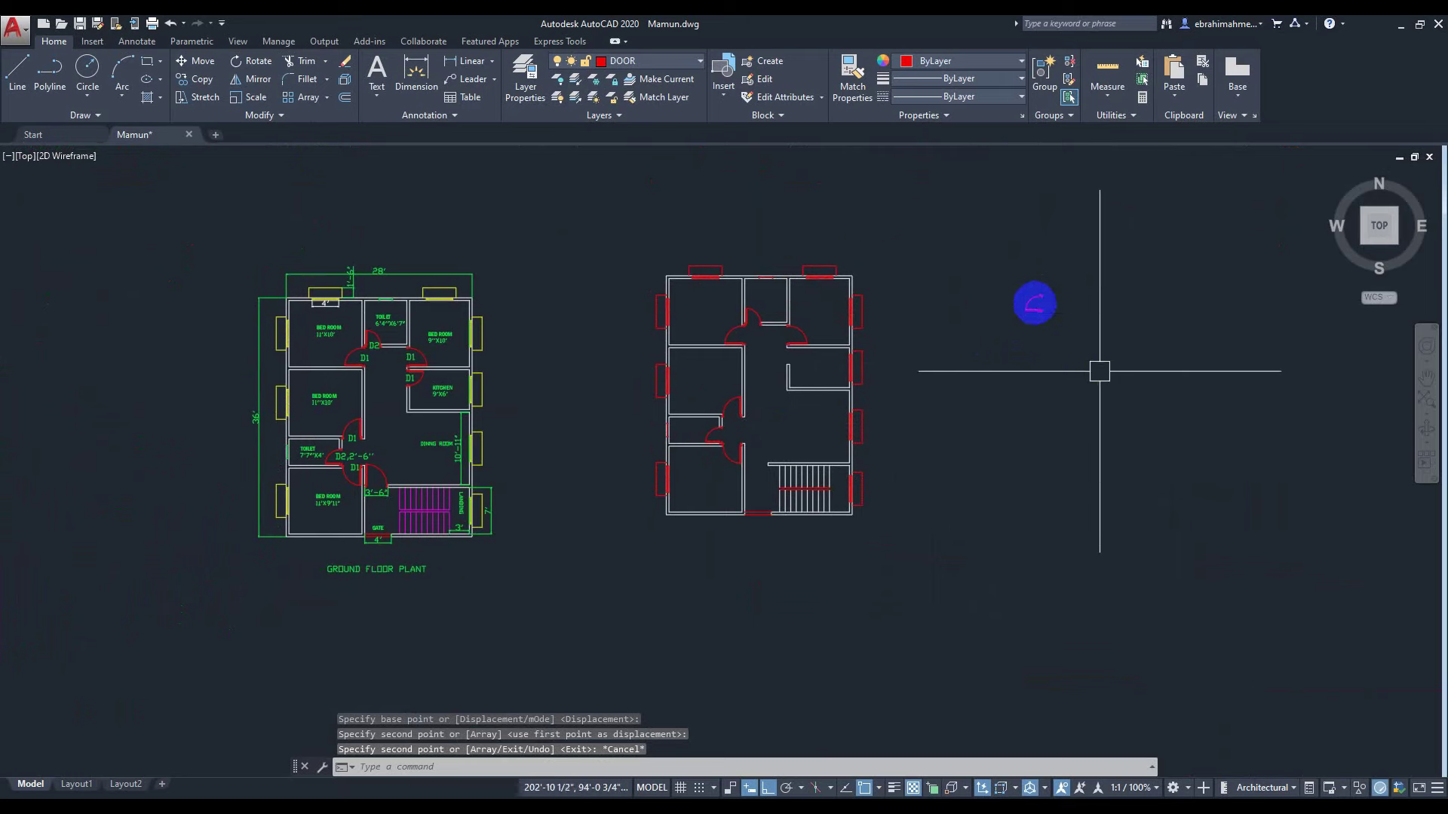
pyautogui.click(1005, 275)
pyautogui.click(1098, 350)
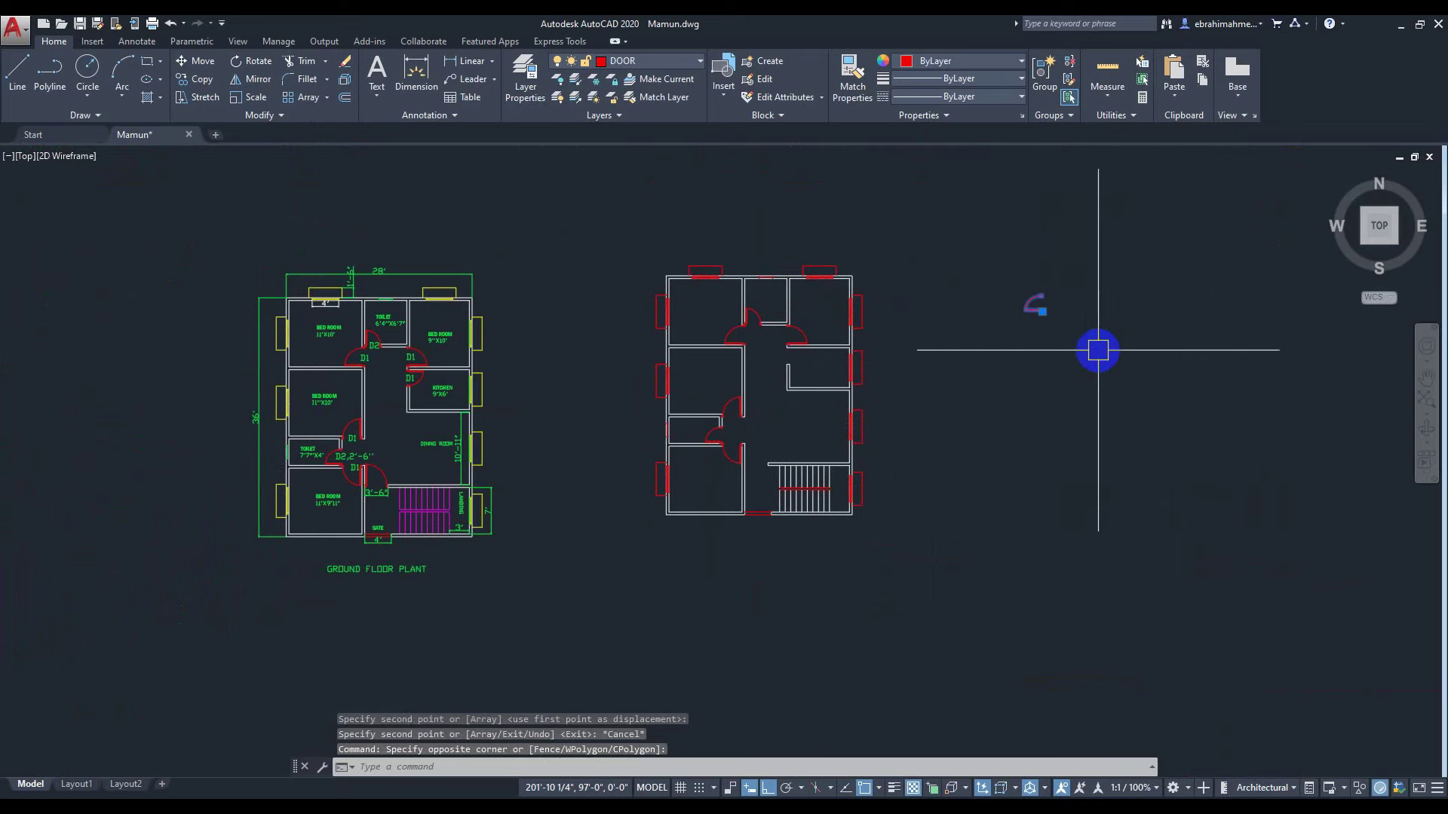
pyautogui.write('ro')
pyautogui.press('Return')
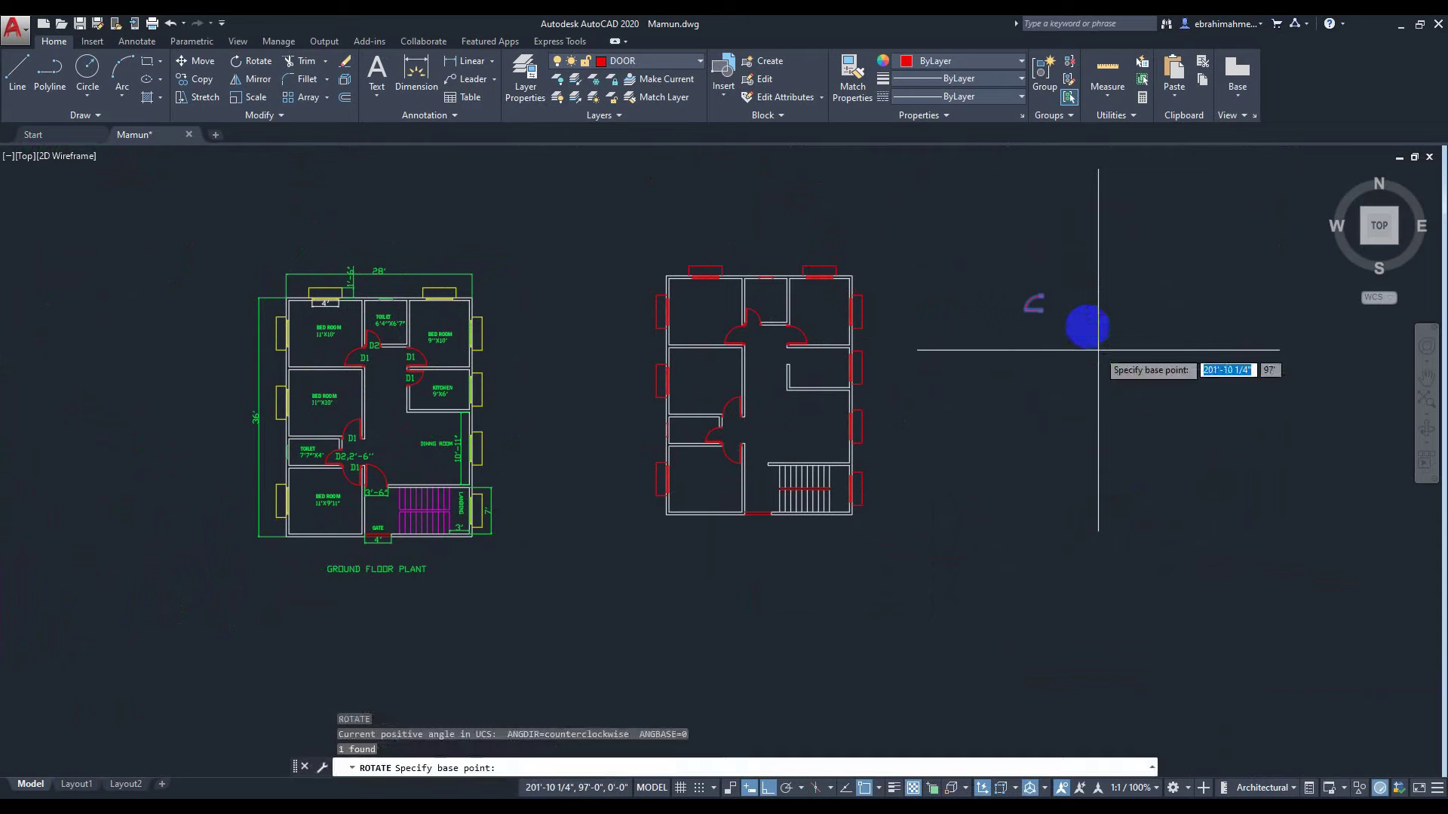
pyautogui.scroll(4, 1079, 423)
pyautogui.scroll(5, 943, 389)
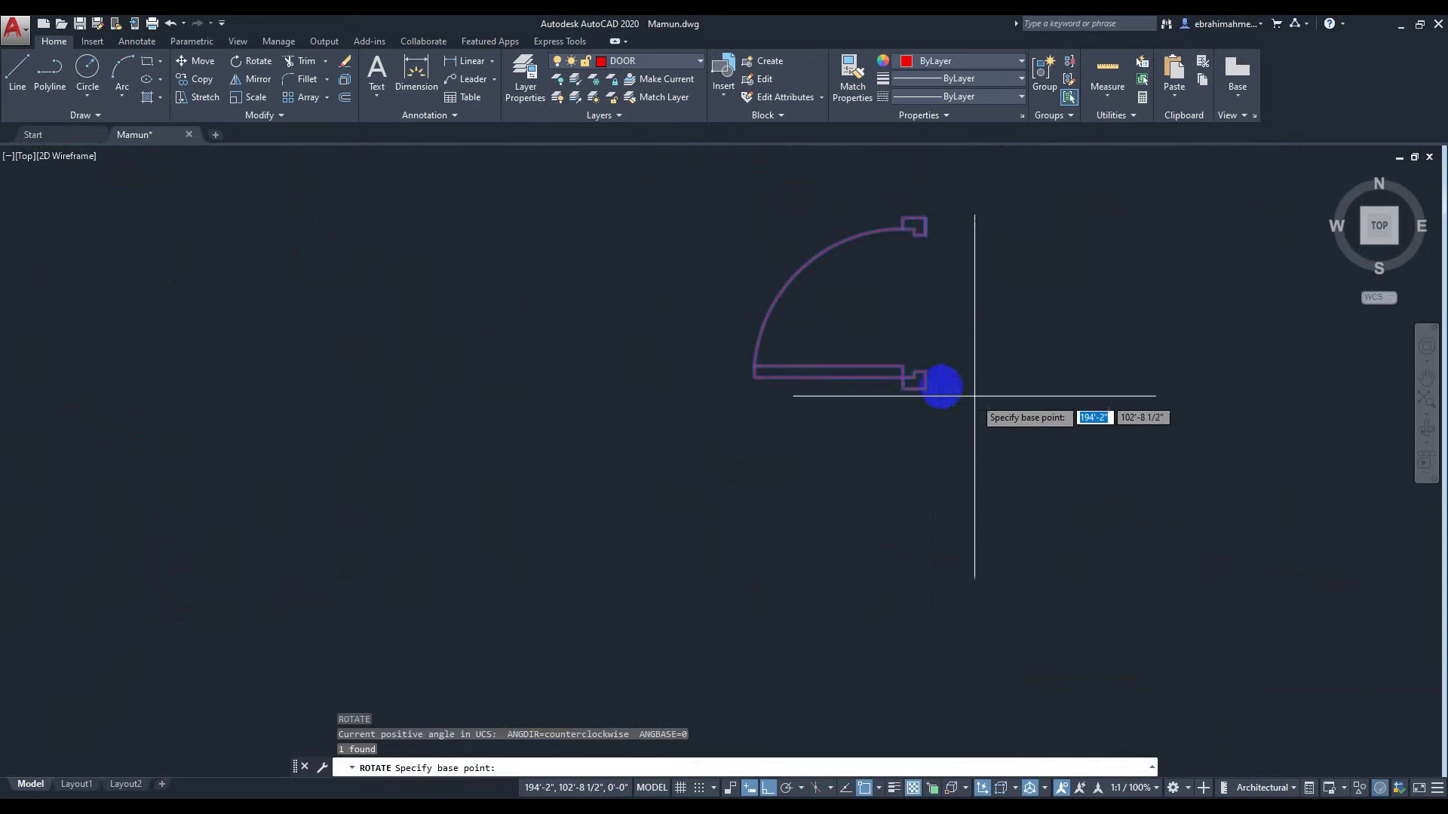
pyautogui.click(925, 388)
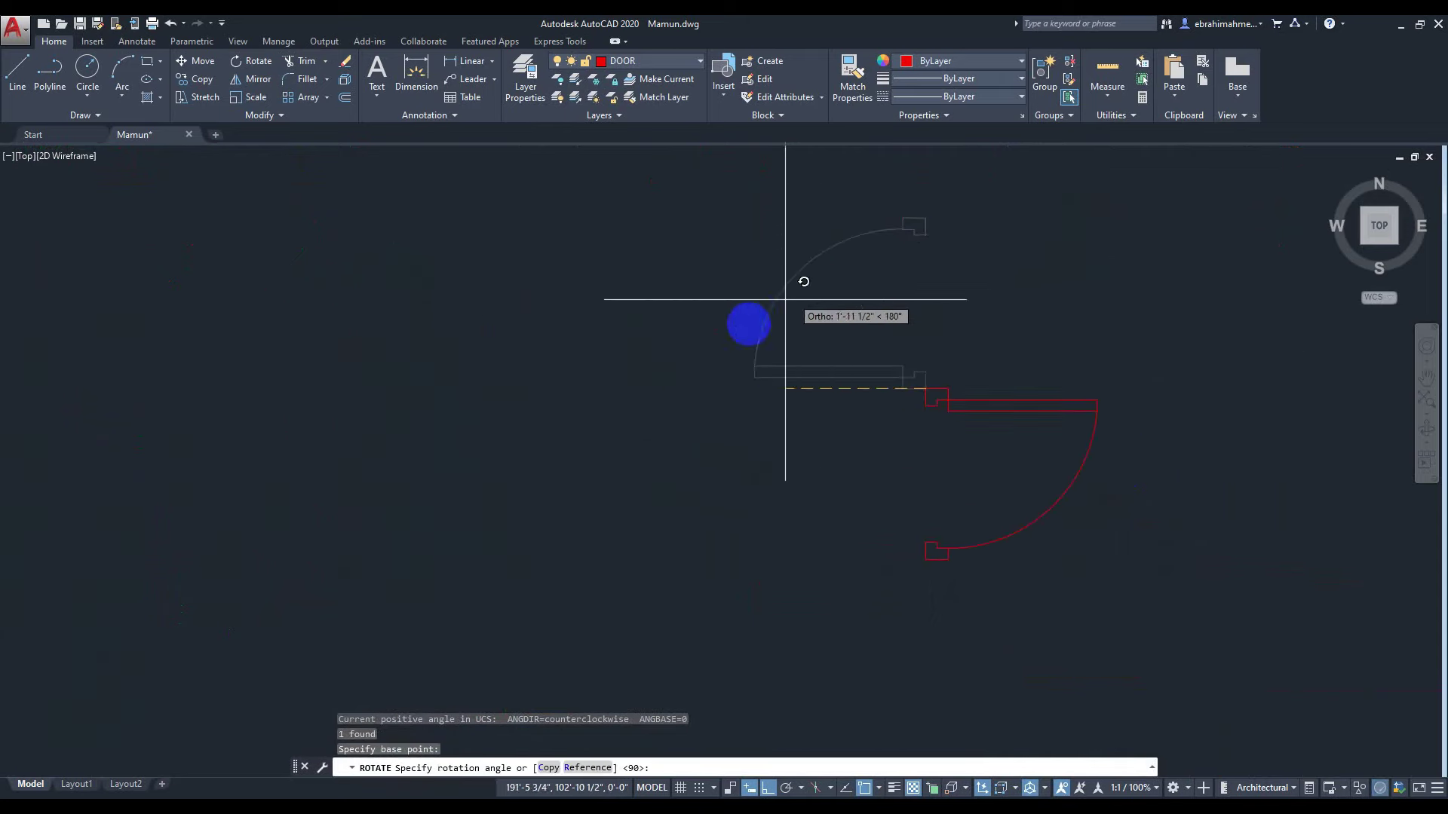
pyautogui.click(749, 324)
# Copy the rotated Door2 by its upper frame's outer corner to the kitchen doorway in the unlabelled plan.
pyautogui.scroll(-8, 1060, 568)
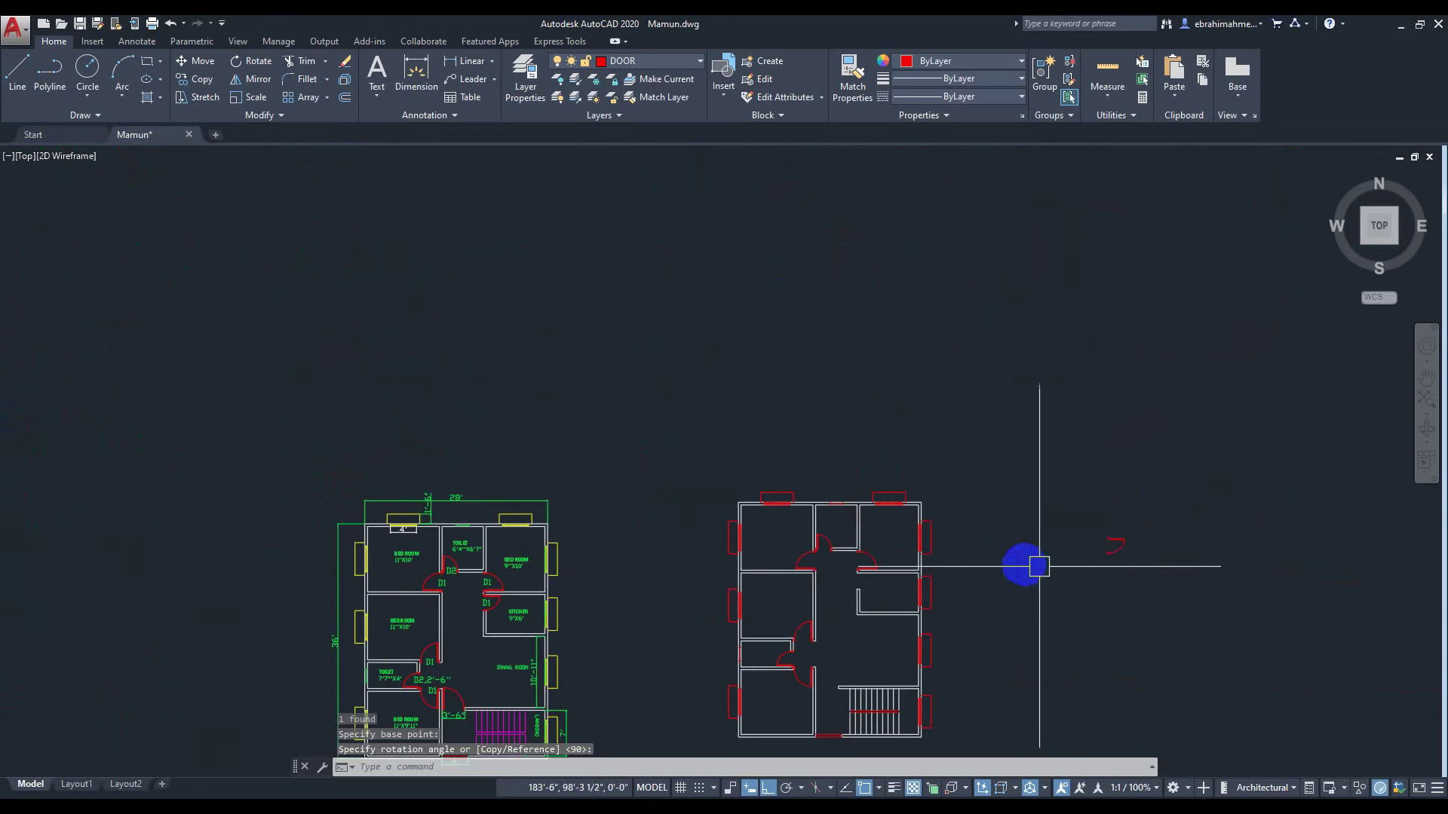
pyautogui.moveTo(1010, 553); pyautogui.dragTo(980, 468, button='middle')
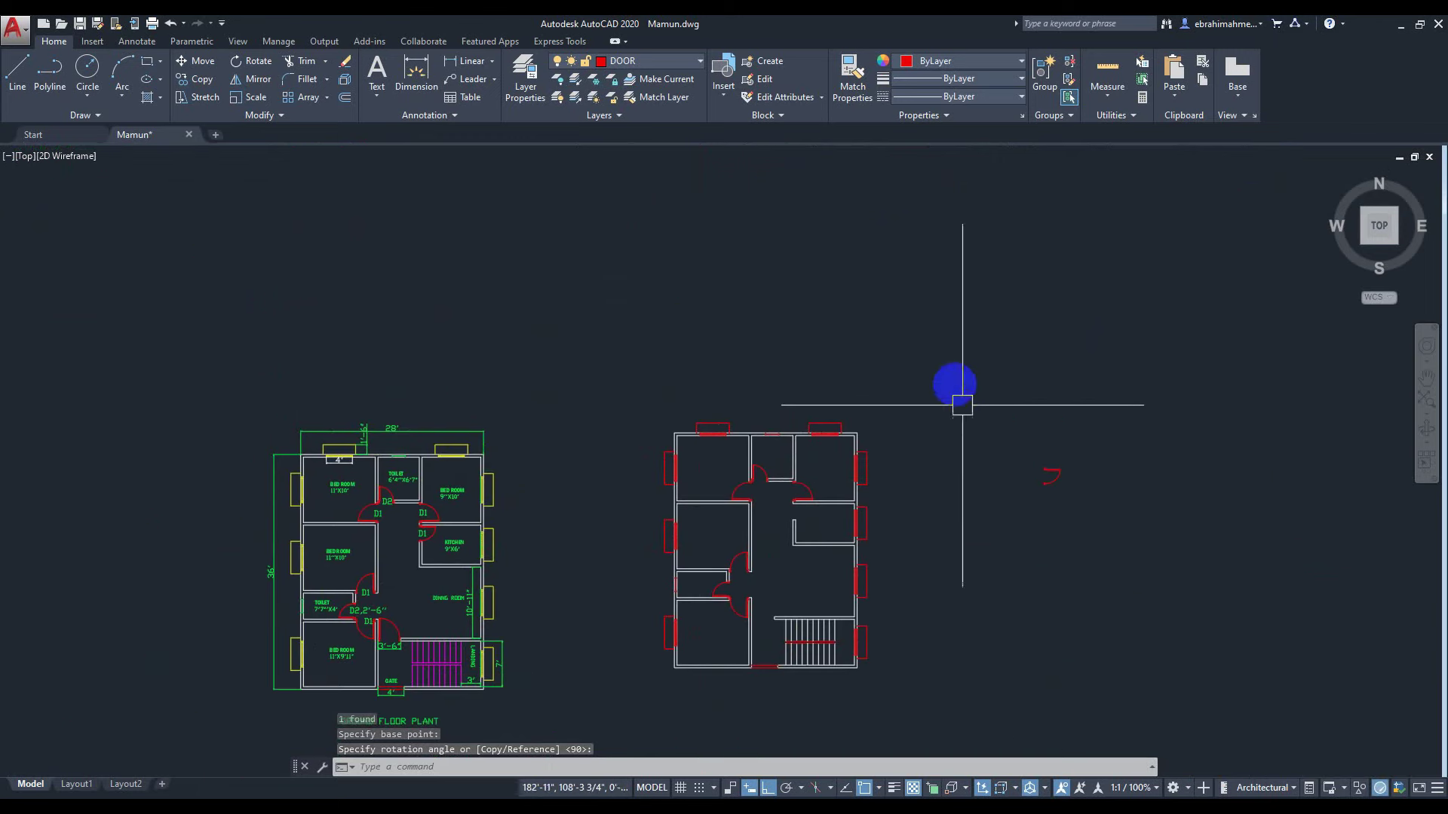
pyautogui.click(985, 399)
pyautogui.click(1146, 569)
pyautogui.write('co')
pyautogui.press('Return')
pyautogui.scroll(8, 1146, 558)
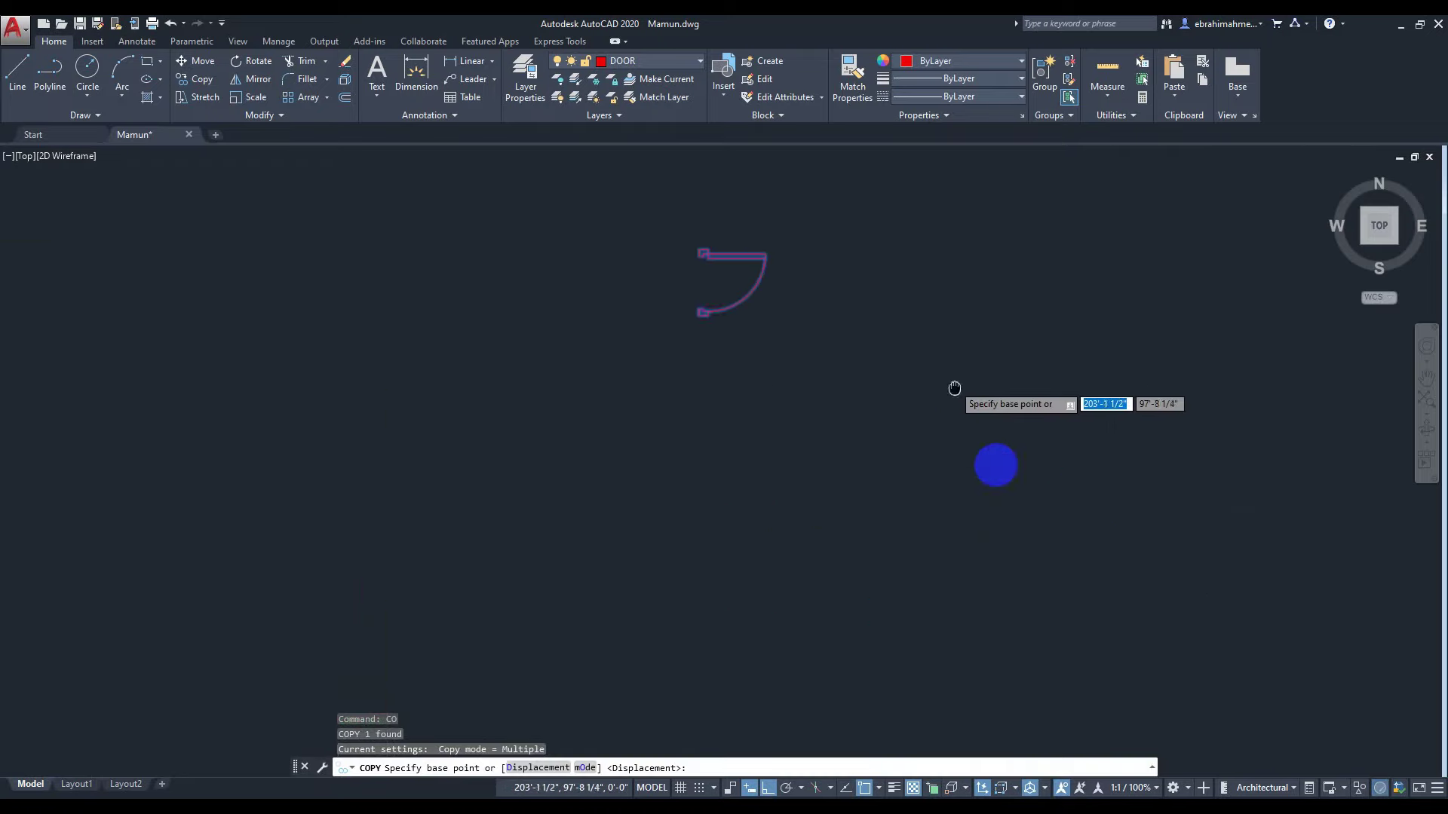
pyautogui.scroll(4, 822, 454)
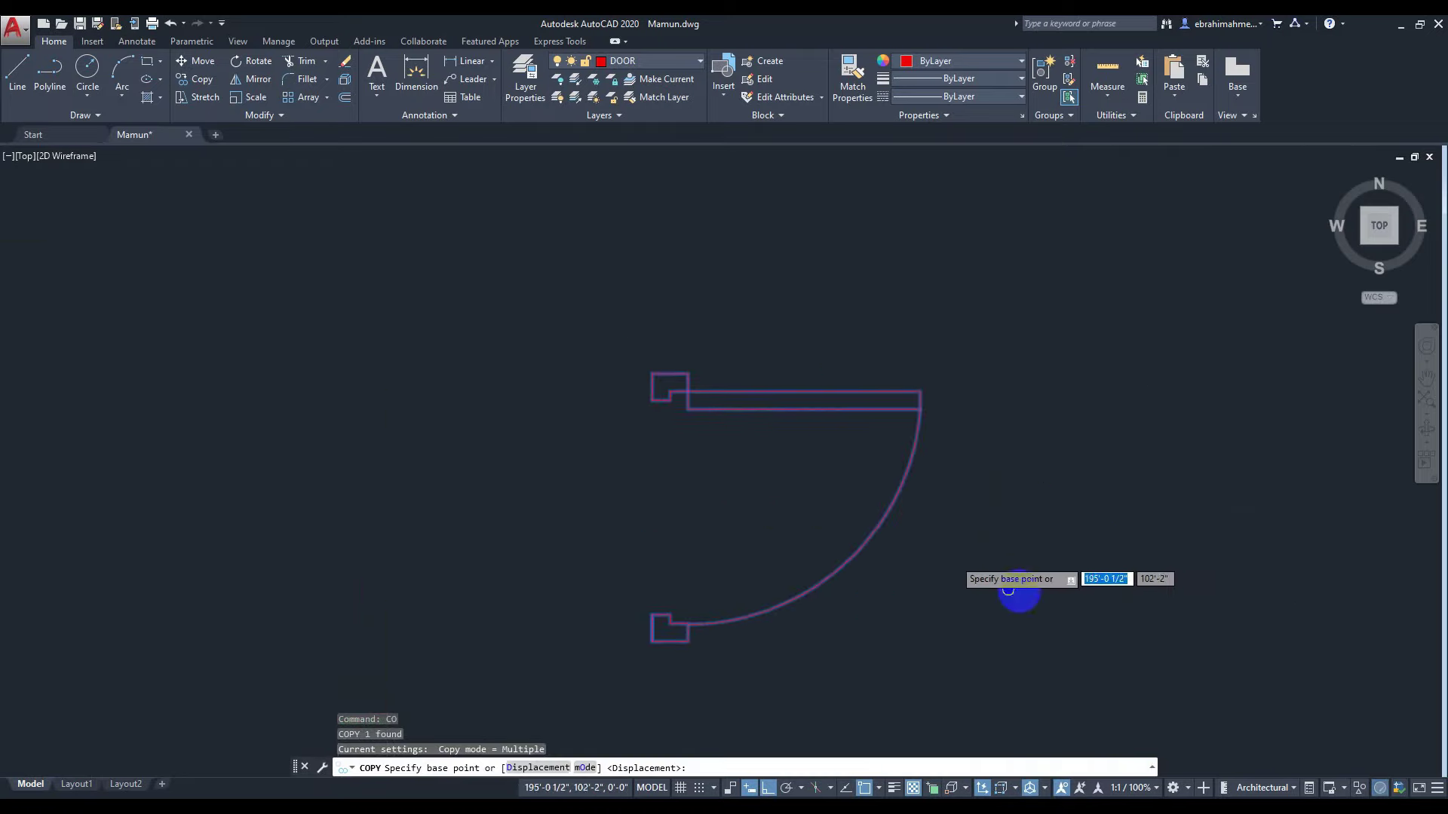
pyautogui.click(668, 379)
pyautogui.scroll(-8, 361, 432)
pyautogui.moveTo(297, 411); pyautogui.dragTo(1066, 518, button='middle')
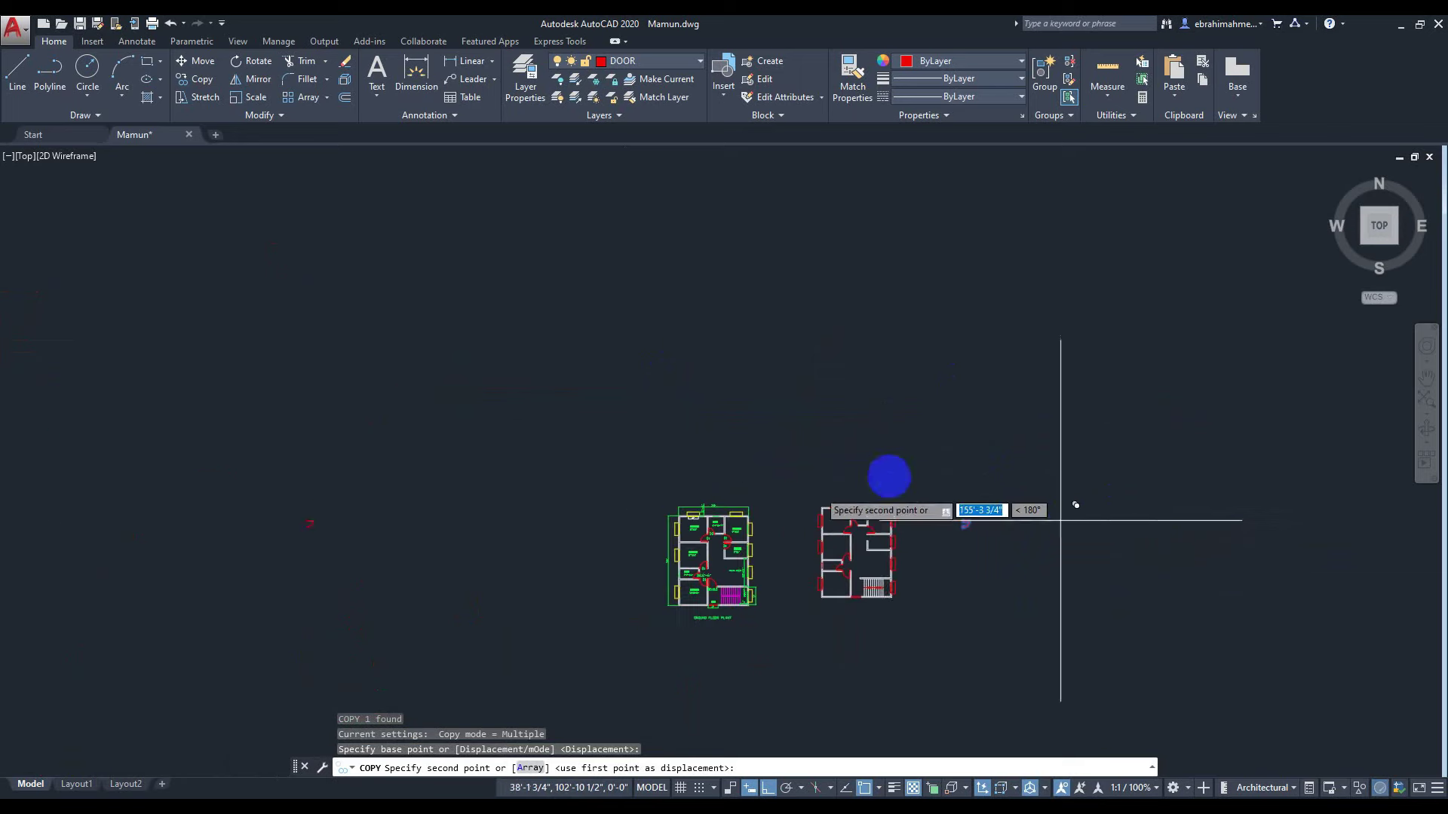
pyautogui.scroll(6, 860, 475)
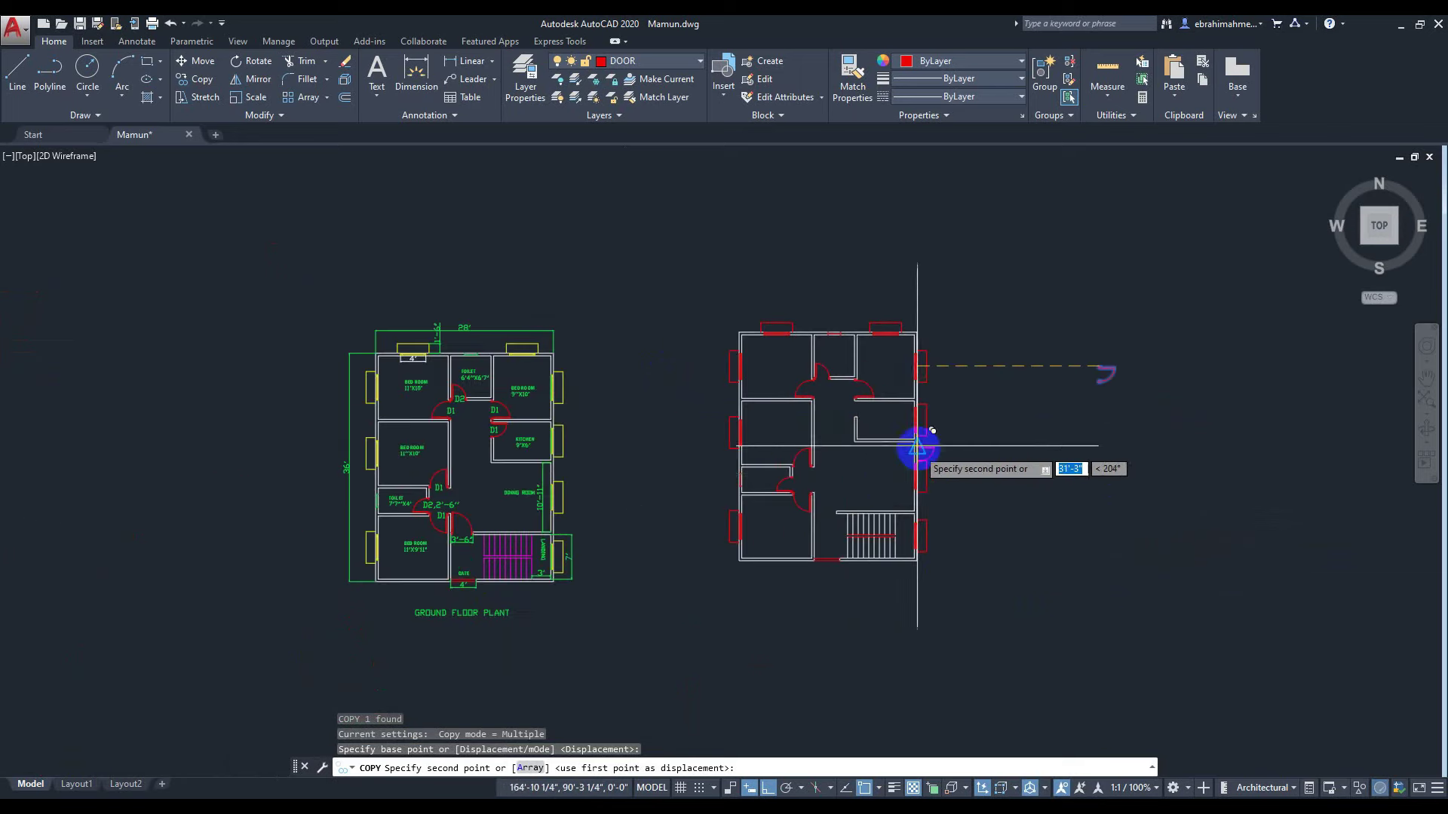
pyautogui.scroll(2, 931, 494)
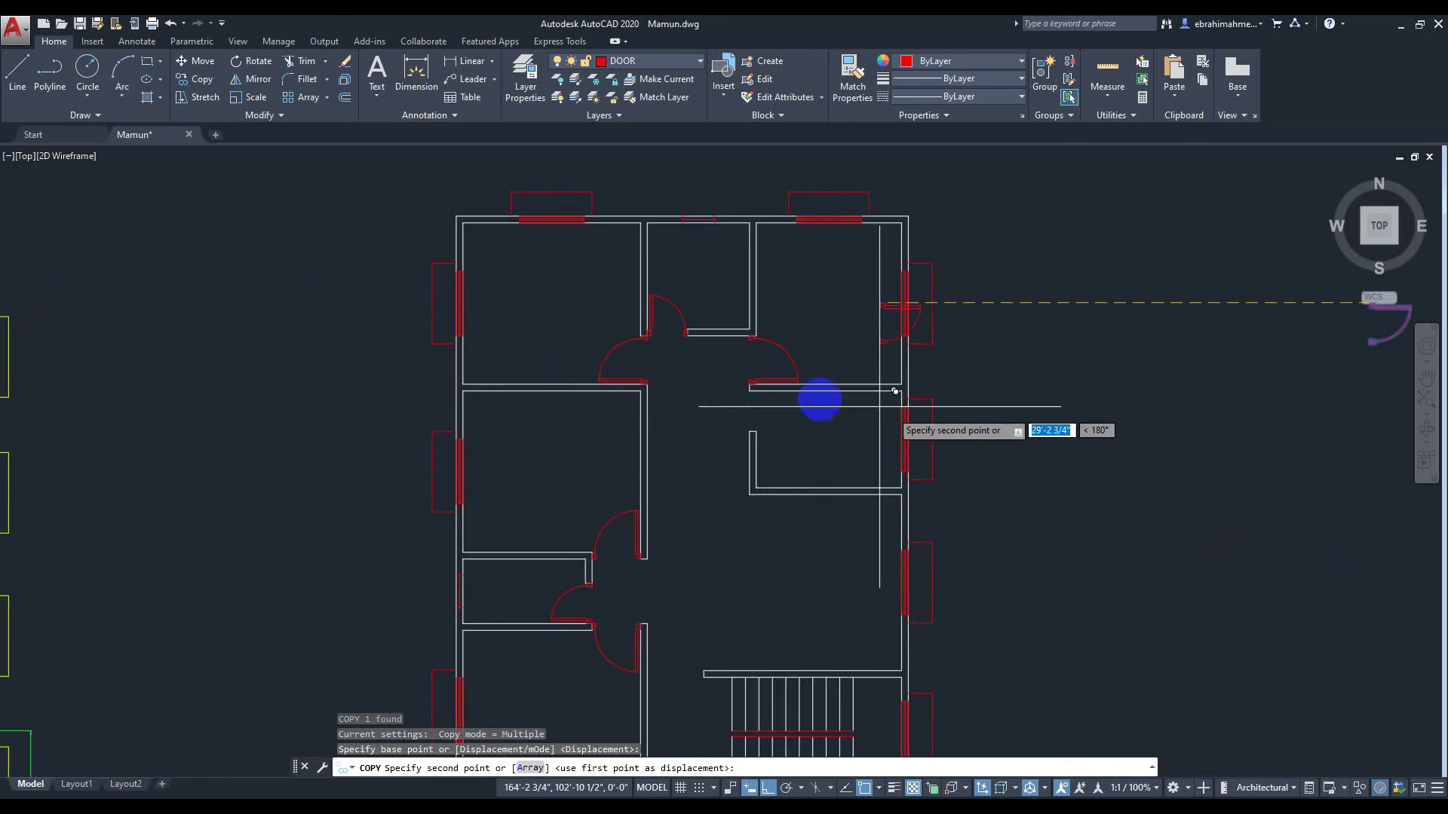
pyautogui.scroll(4, 767, 386)
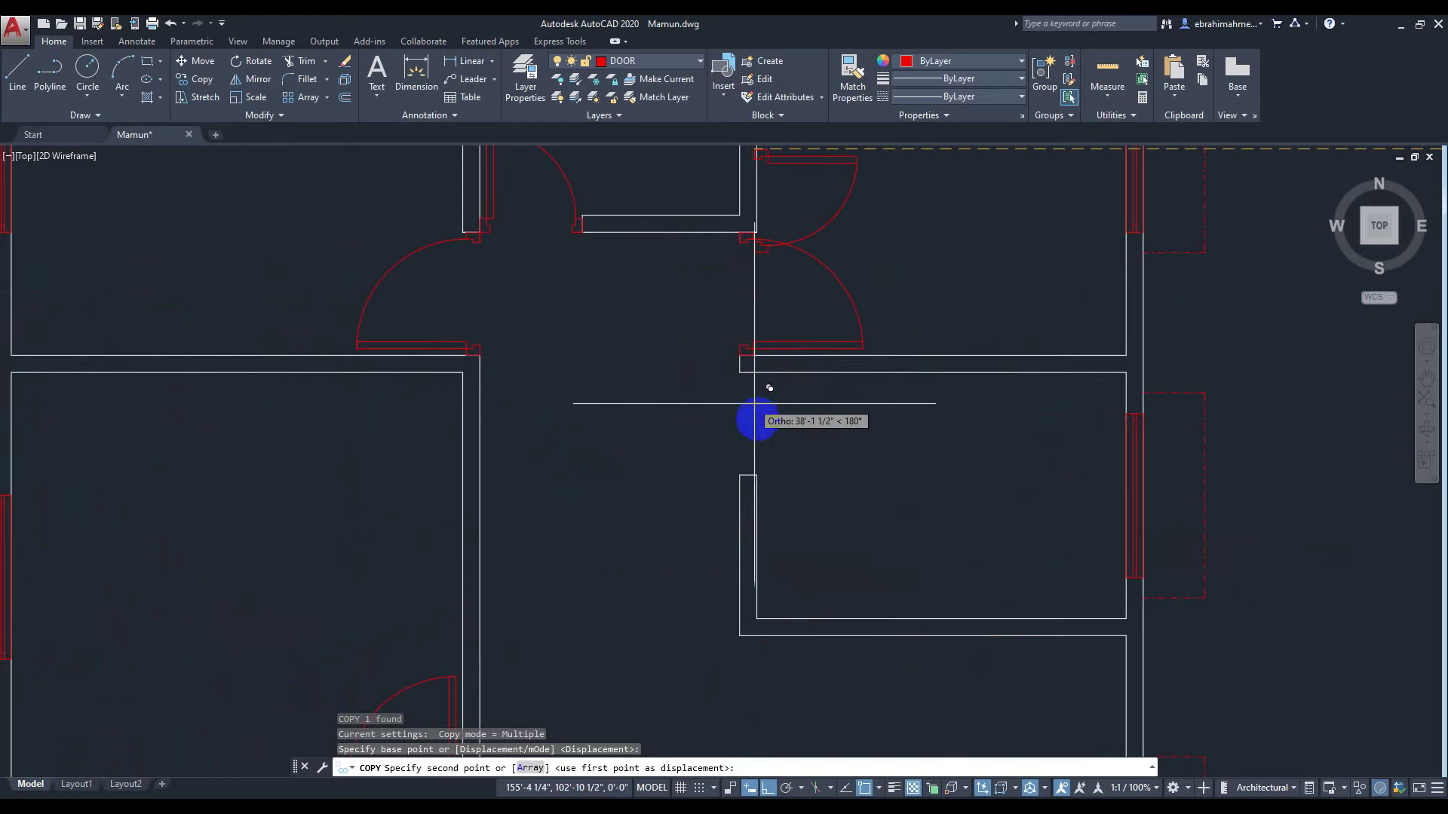
pyautogui.scroll(-8, 1138, 452)
pyautogui.press('Escape')
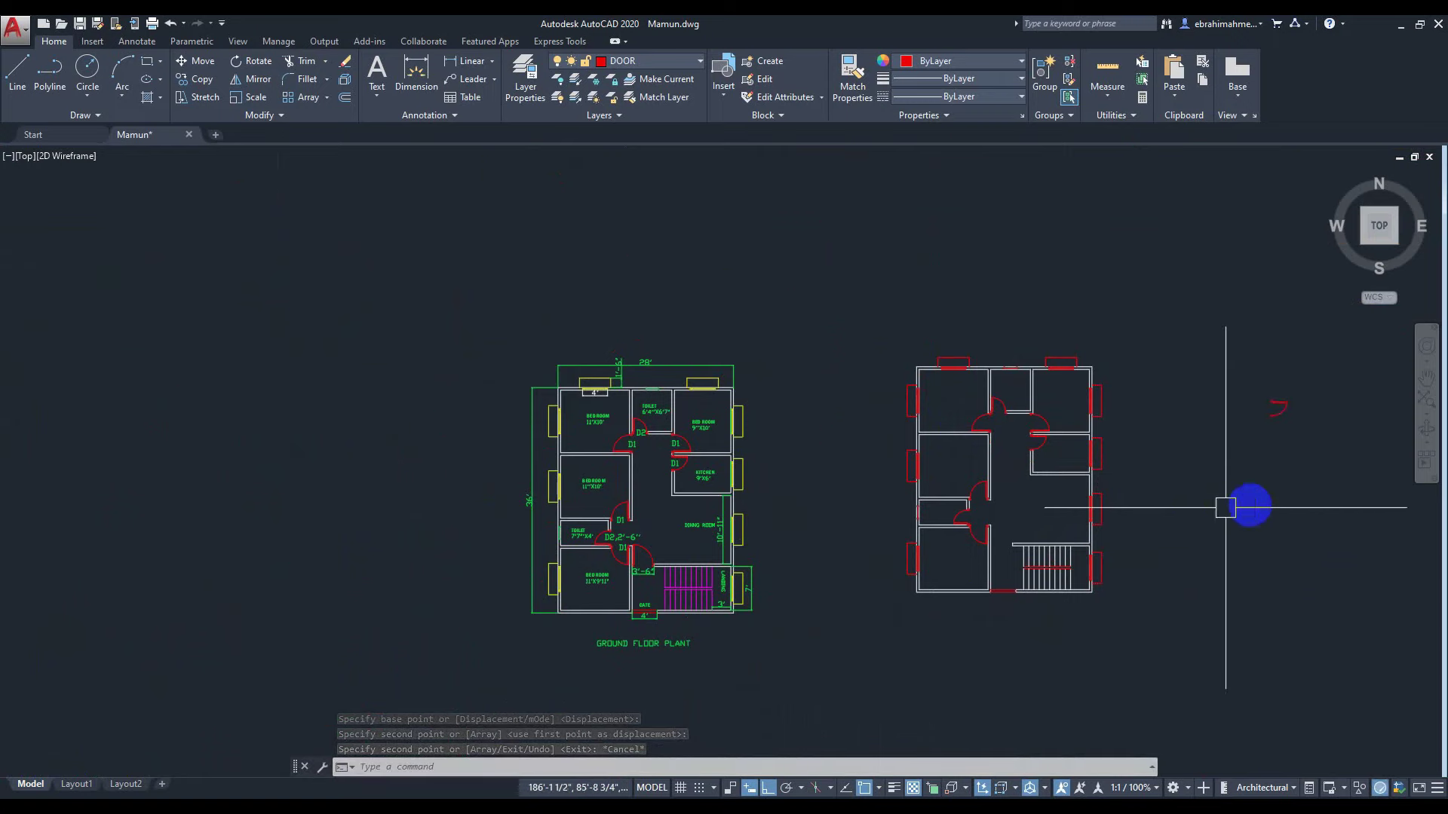
# Erase the spare Door2 left beside the unlabelled plan.
pyautogui.moveTo(1256, 499); pyautogui.dragTo(1167, 500, button='middle')
pyautogui.press('Escape')
pyautogui.click(1116, 314)
pyautogui.click(1270, 546)
pyautogui.press('Delete')
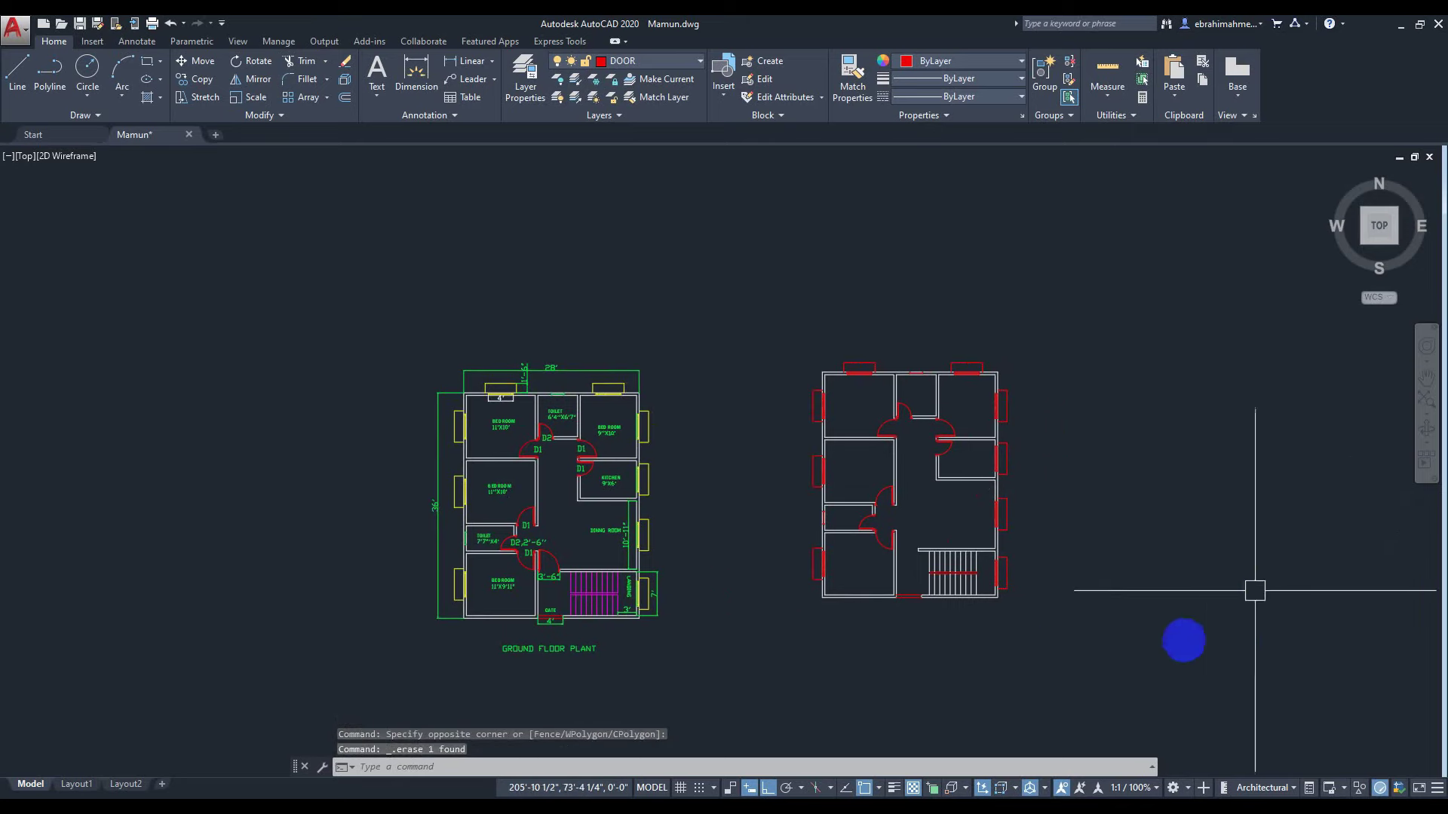
pyautogui.scroll(2, 1025, 632)
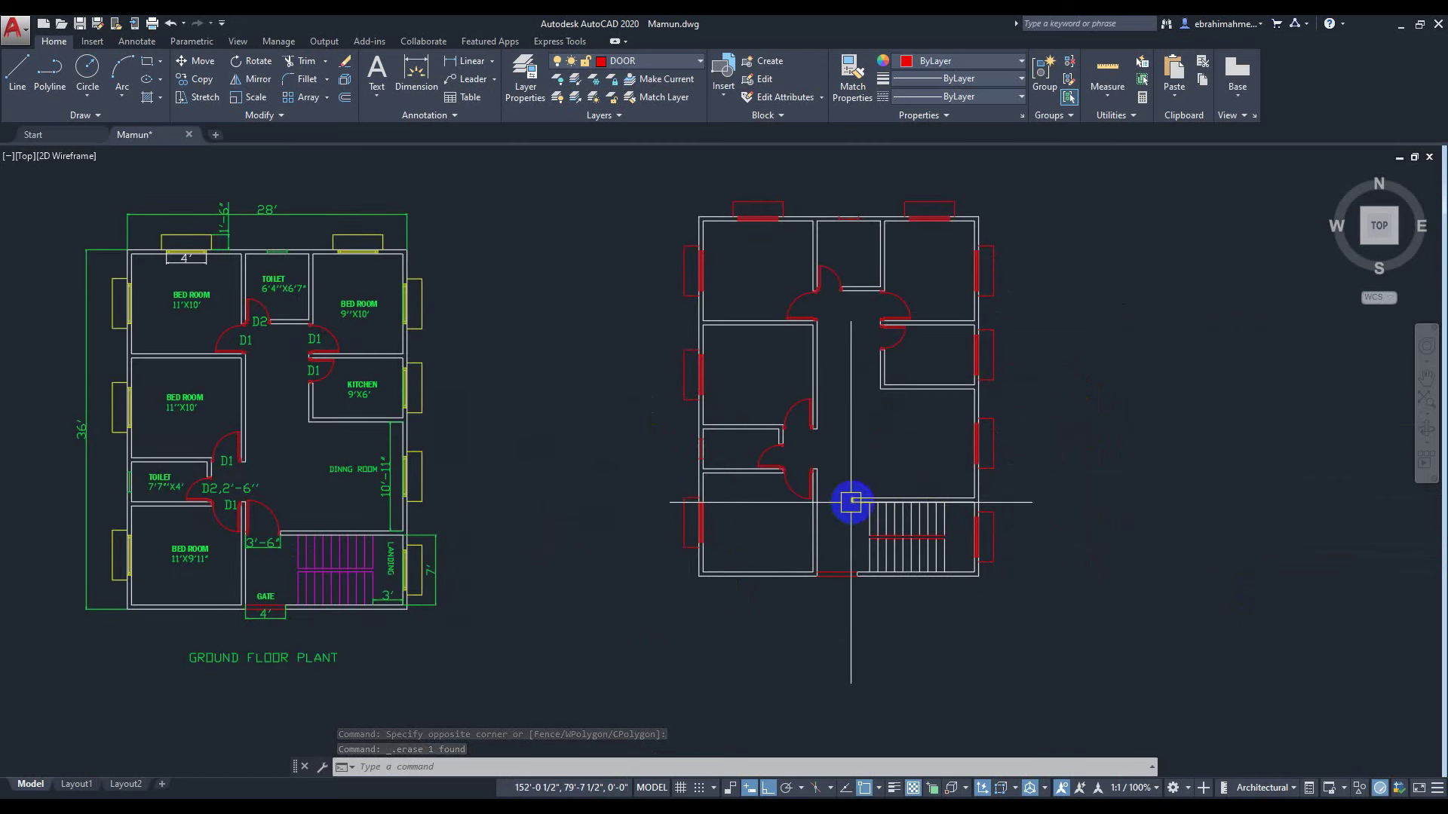
pyautogui.scroll(-2, 1109, 513)
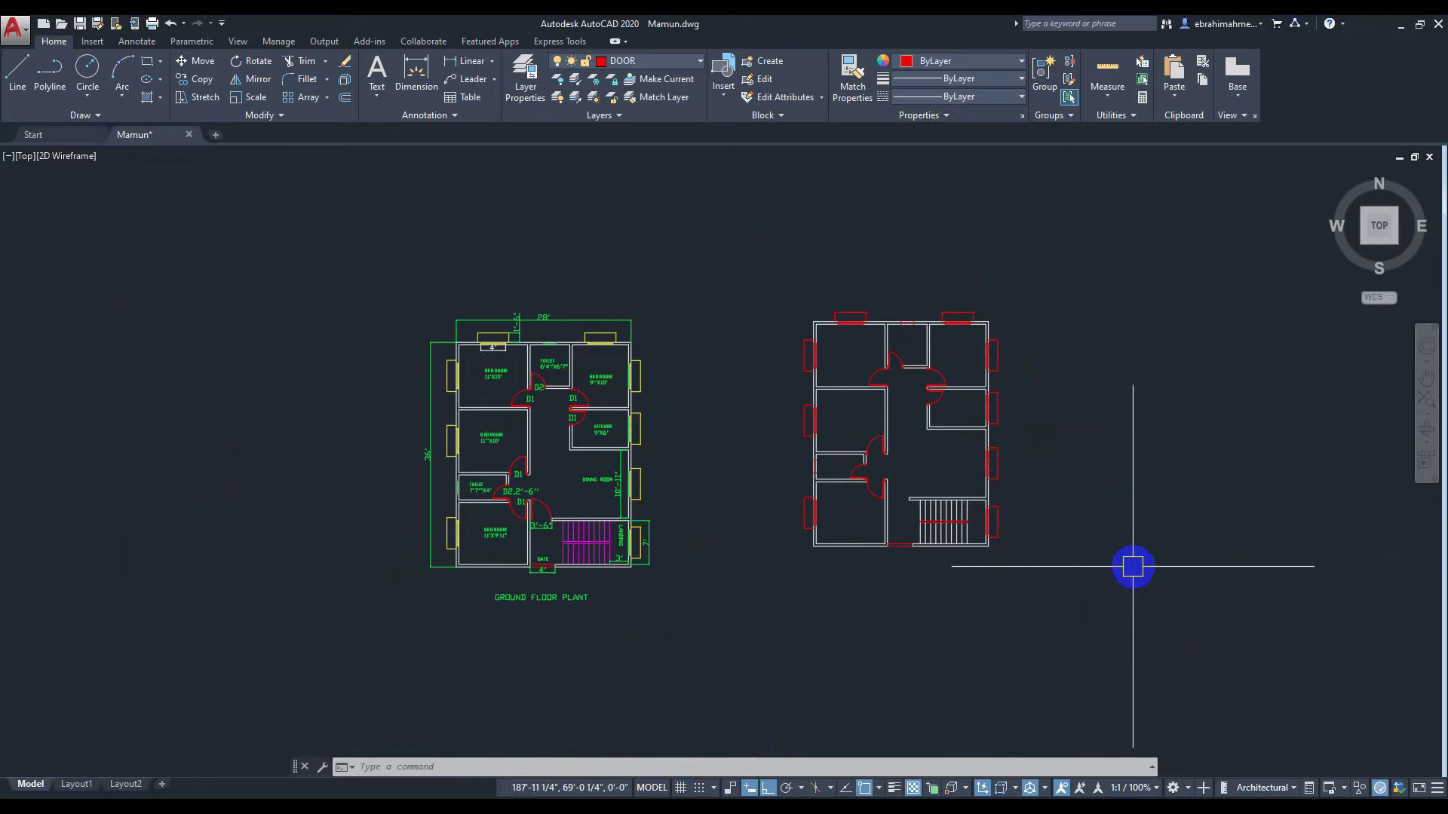
pyautogui.moveTo(1147, 543); pyautogui.dragTo(1086, 540, button='middle')
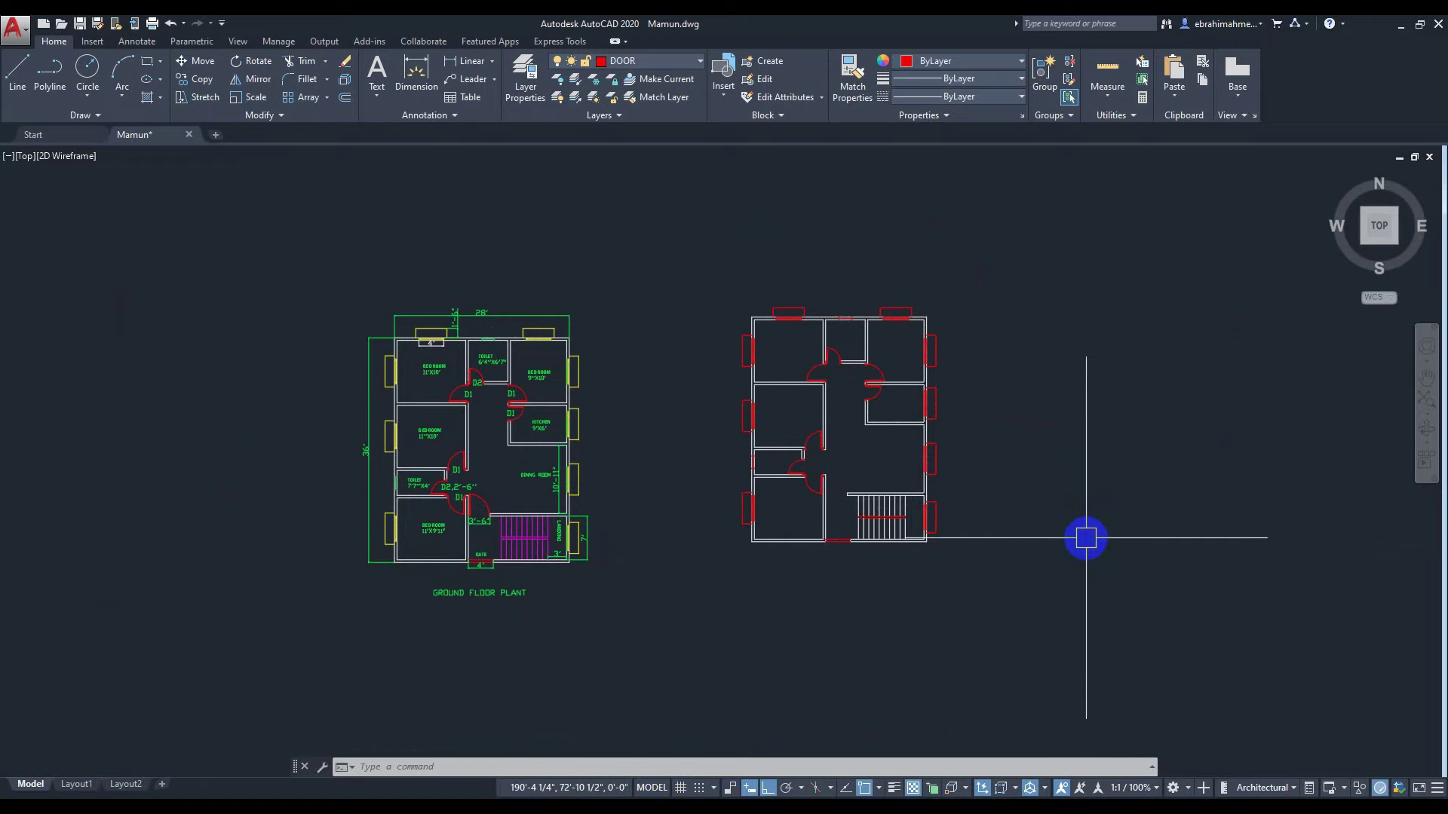